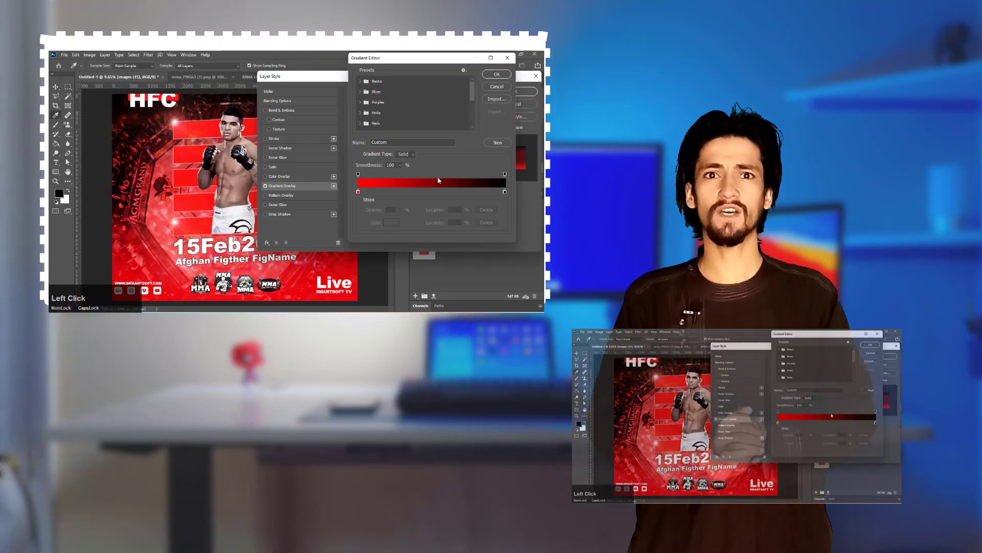
click(500, 192)
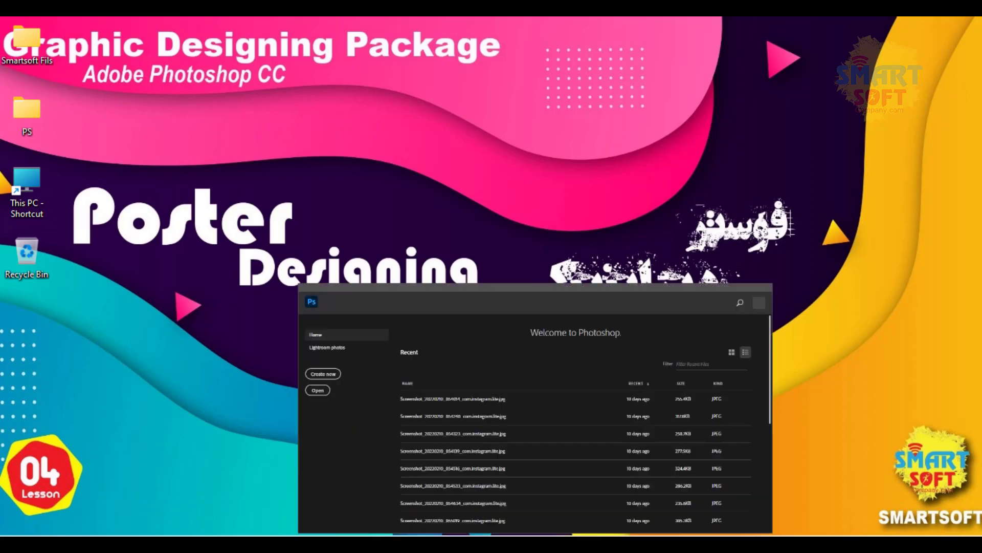
Start a new document from the A4 preset and set its width to 150 mm
key(ctrl+n)
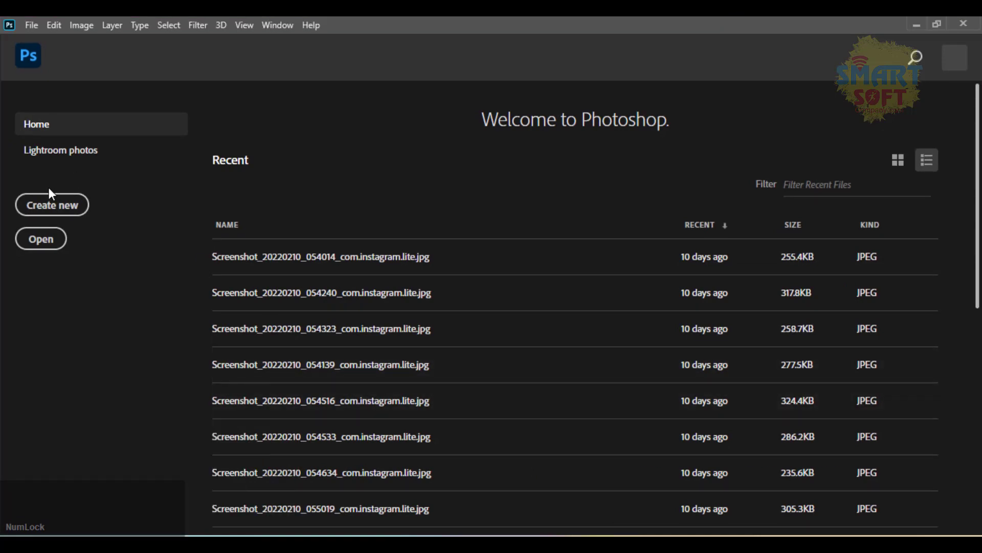
click(55, 200)
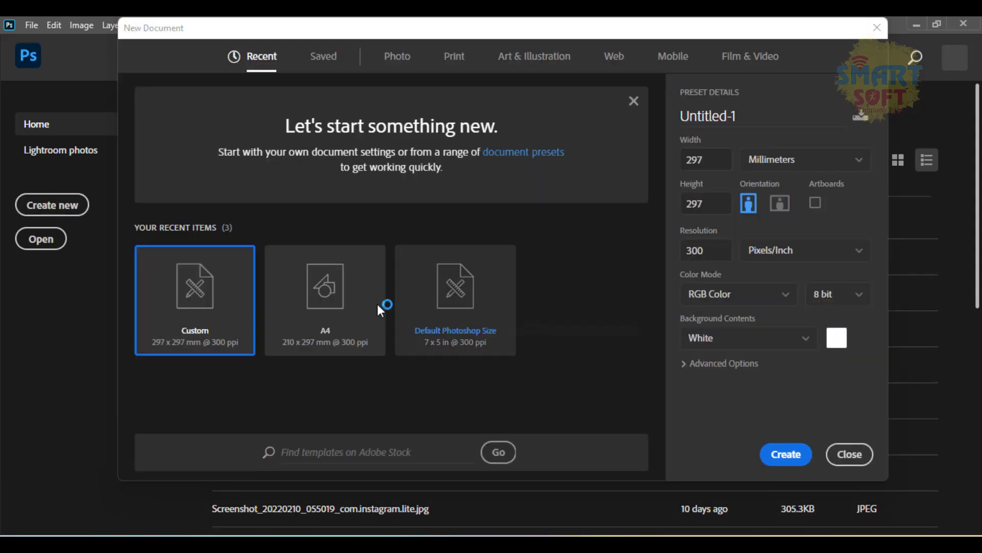
click(377, 305)
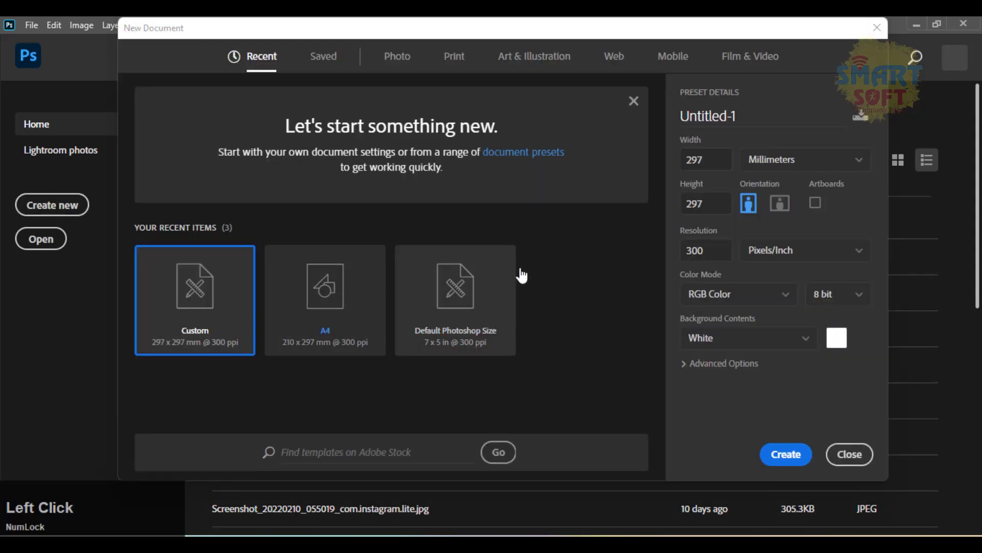
click(713, 203)
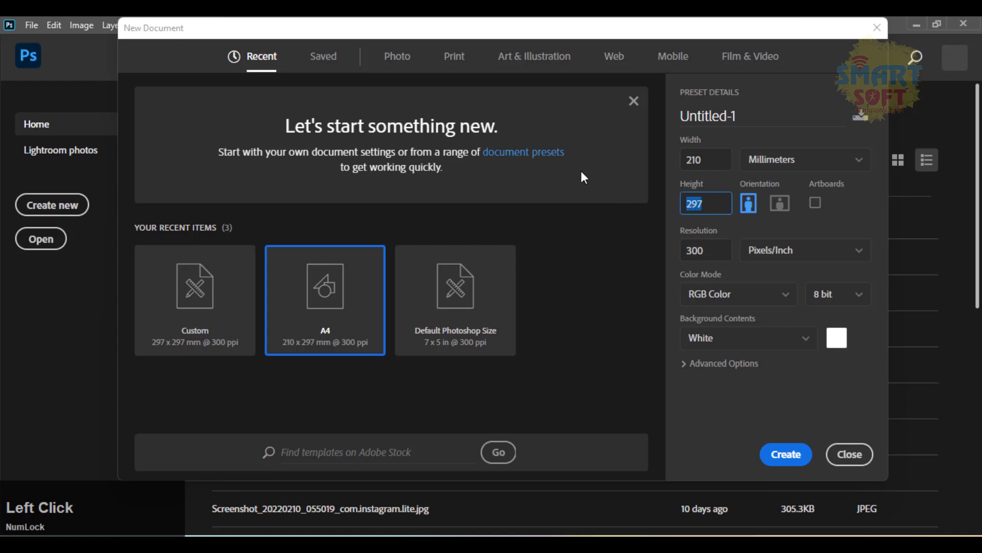
key(ctrl+c)
click(708, 163)
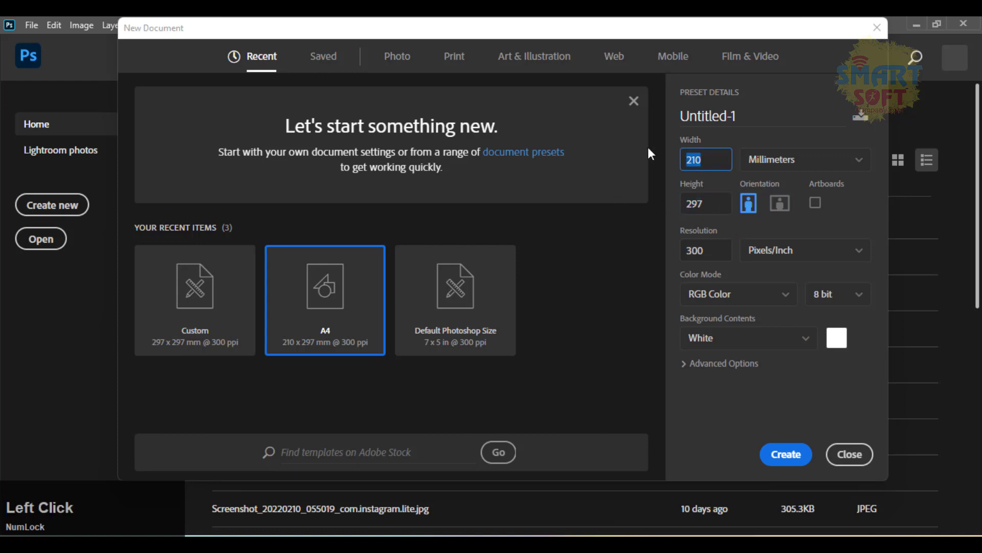
text(150)
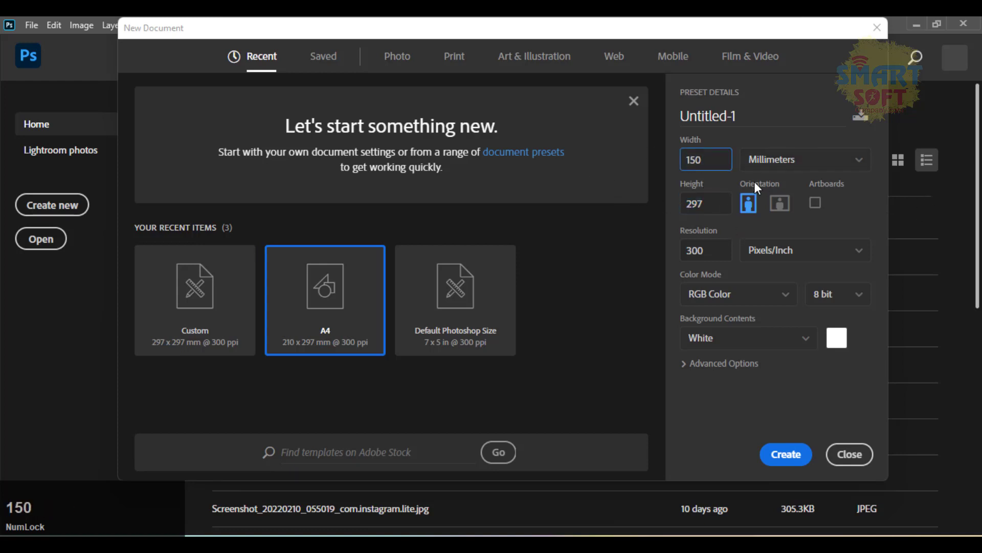
Switch the document units to centimeters, set both width and height to 150, and create the document
click(761, 166)
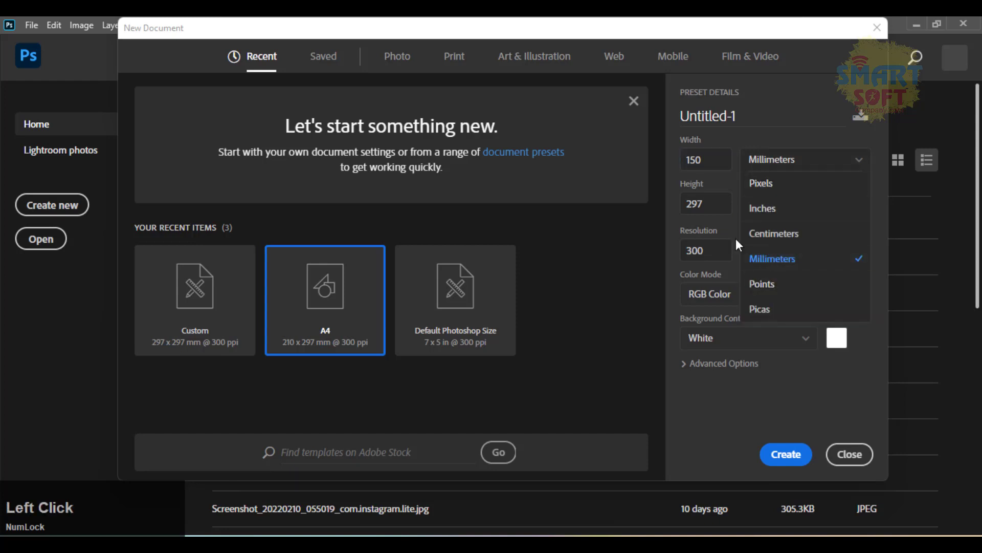
click(773, 233)
drag(720, 204, 659, 188)
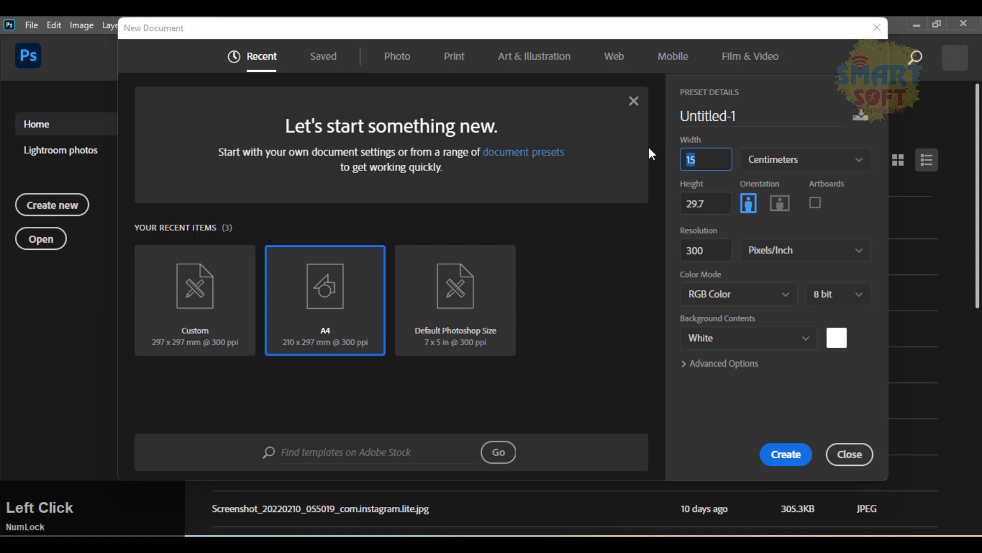
text(150)
key(Tab)
text(150)
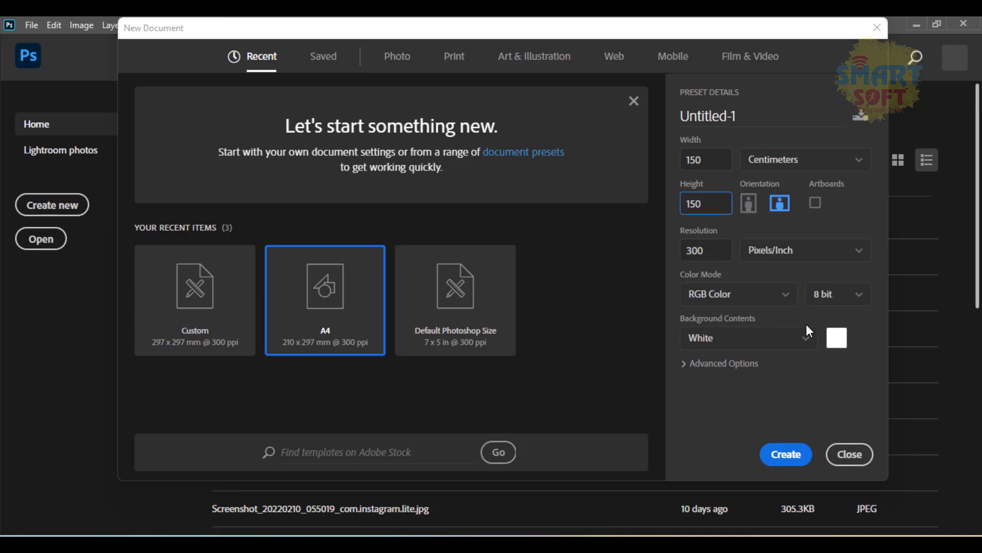
click(788, 454)
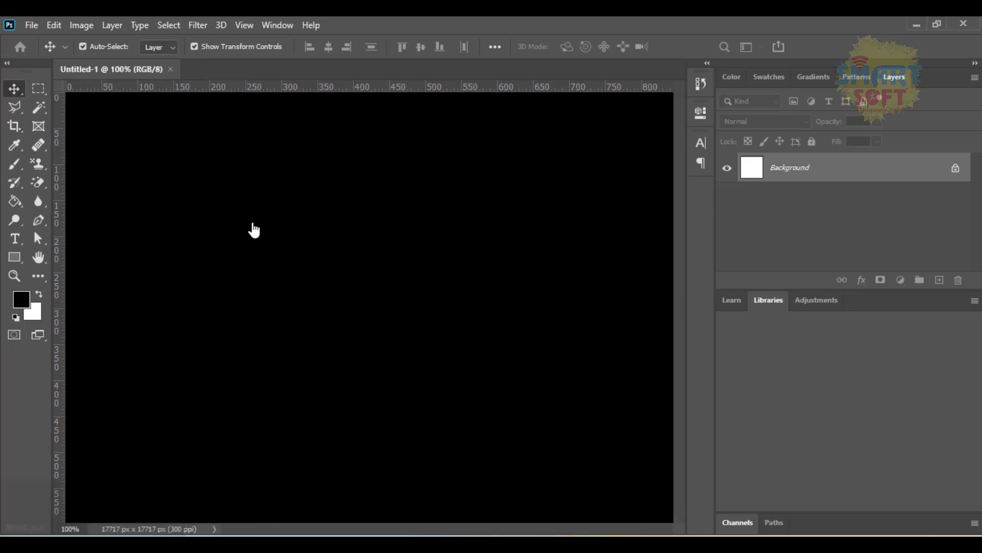
key(ctrl+0)
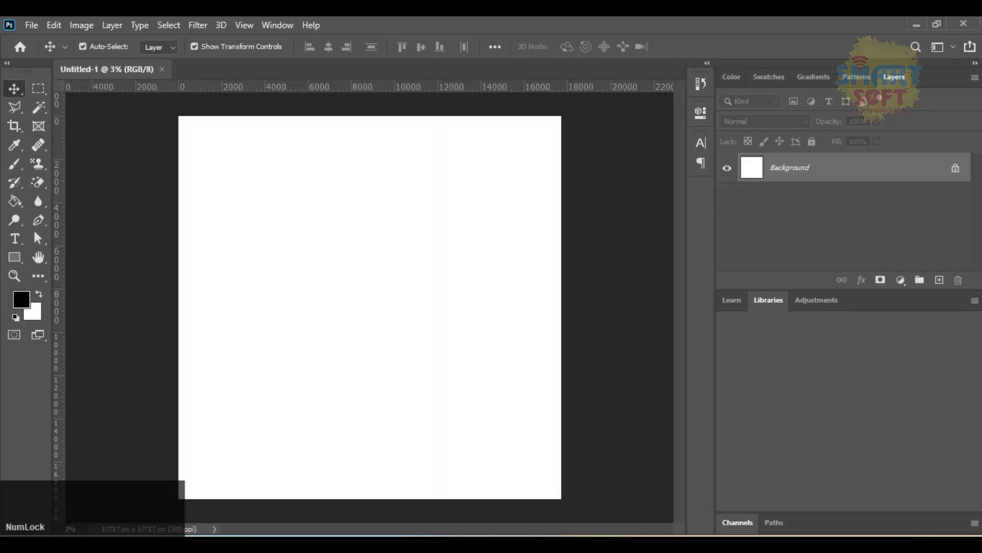
Switch to the PS folder on the desktop, look over the poster's source images, and return to Photoshop
click(915, 25)
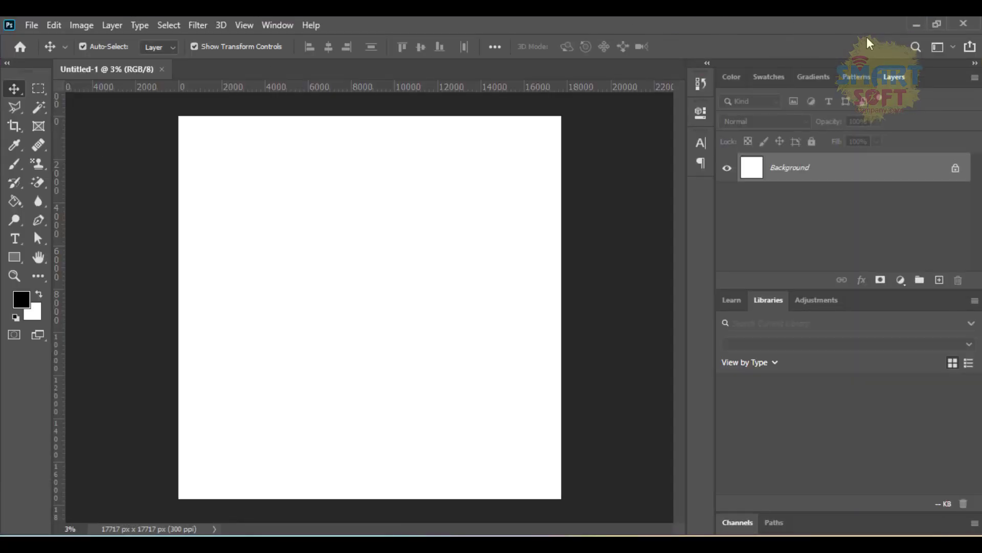
click(915, 25)
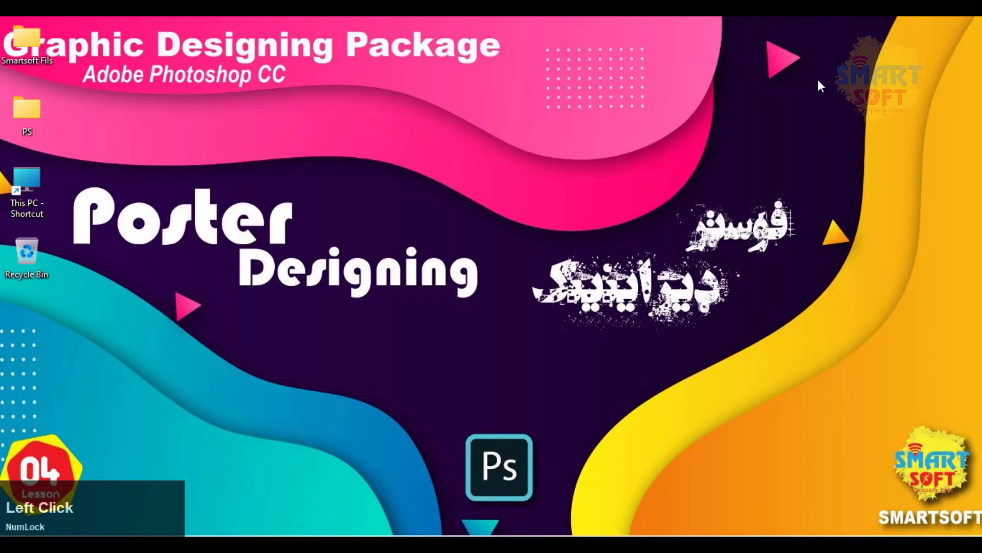
double_click(32, 117)
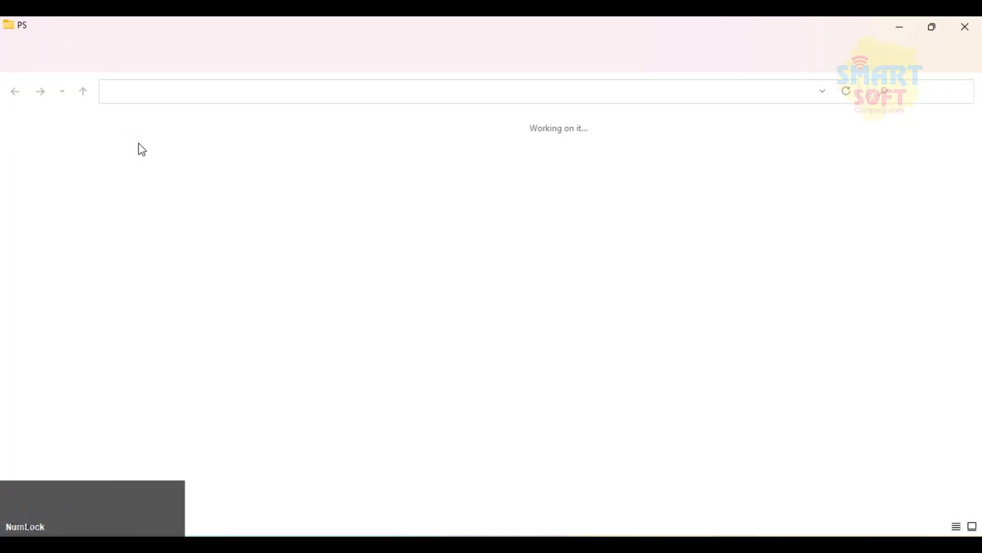
click(275, 250)
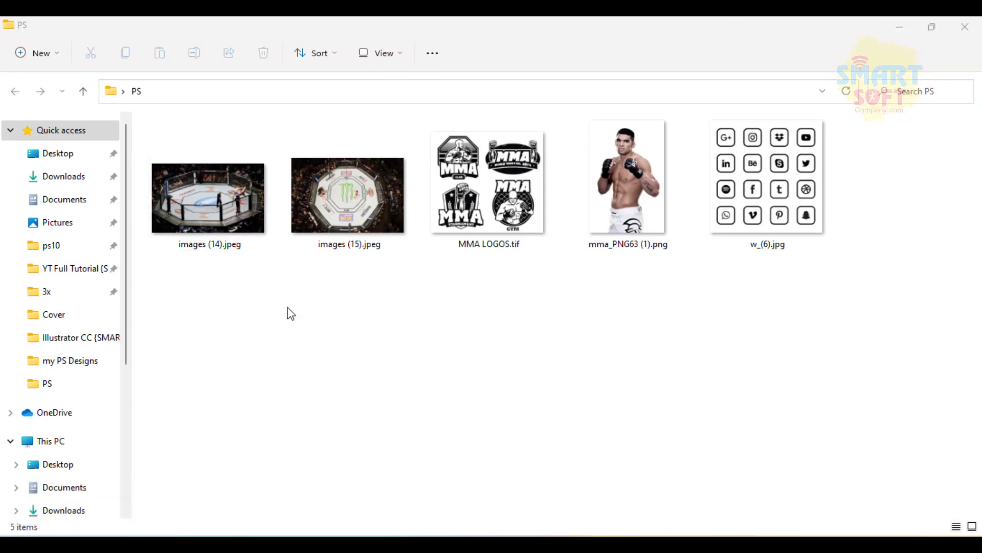
drag(200, 317, 799, 232)
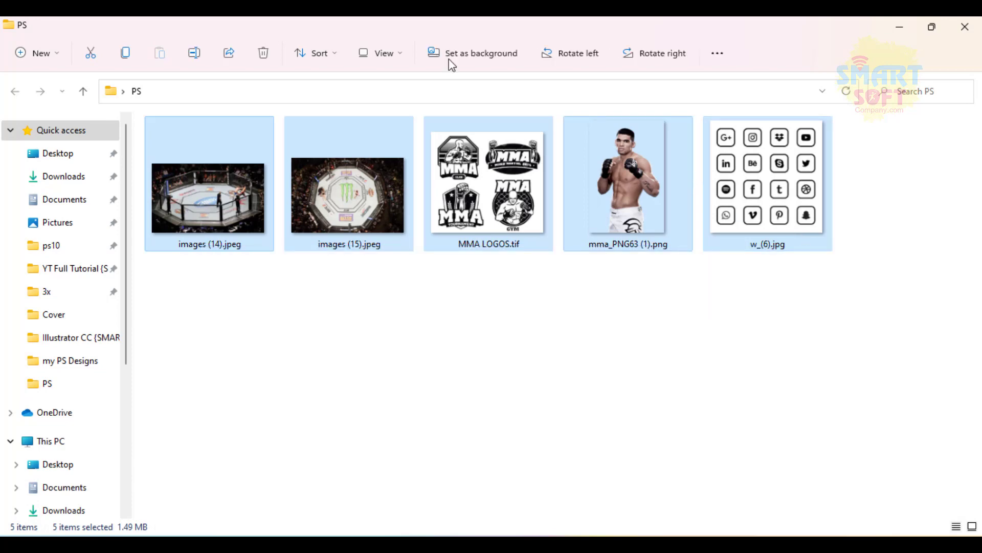
drag(385, 32, 482, 94)
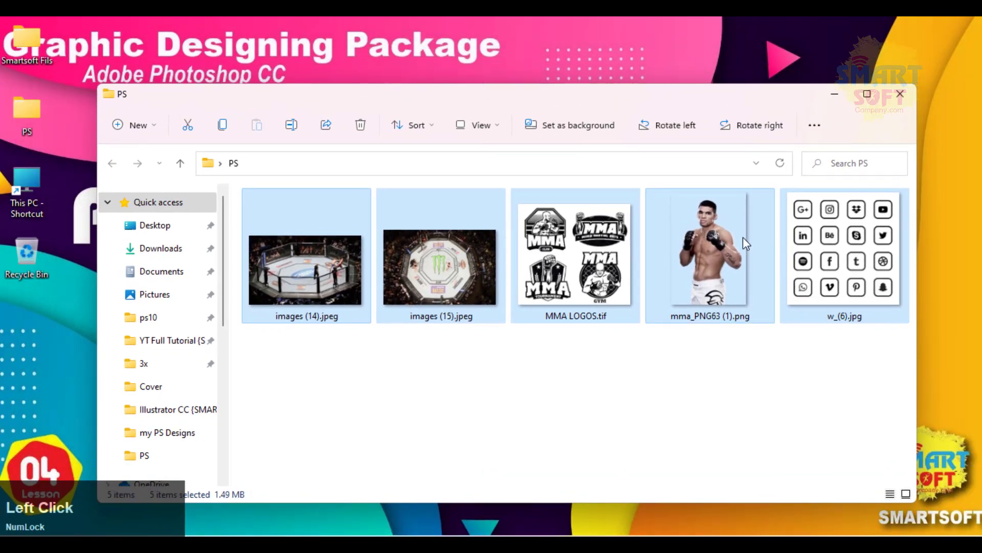
click(614, 504)
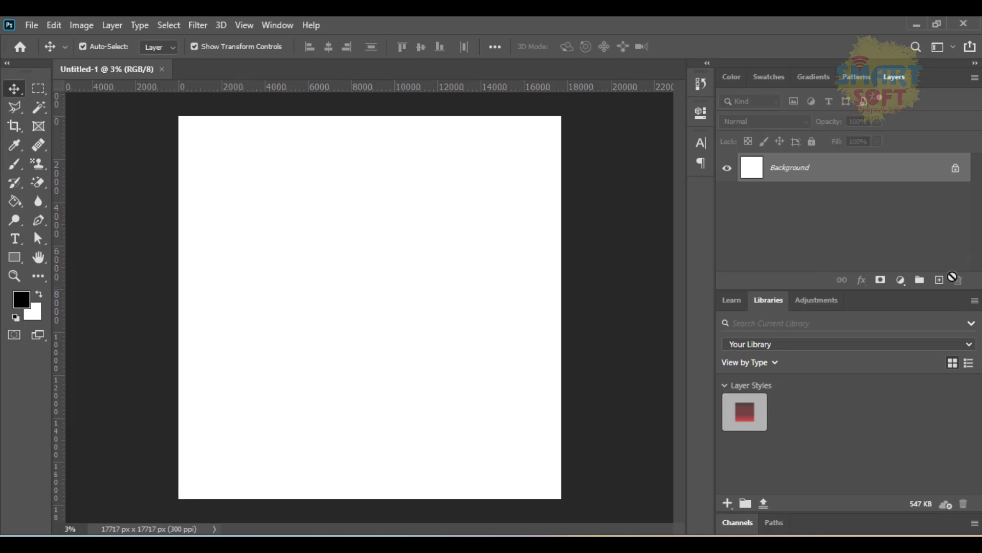
On a new layer, draw a wide horizontal rectangle about 10924 × 1499 px in the upper part of the canvas
click(939, 279)
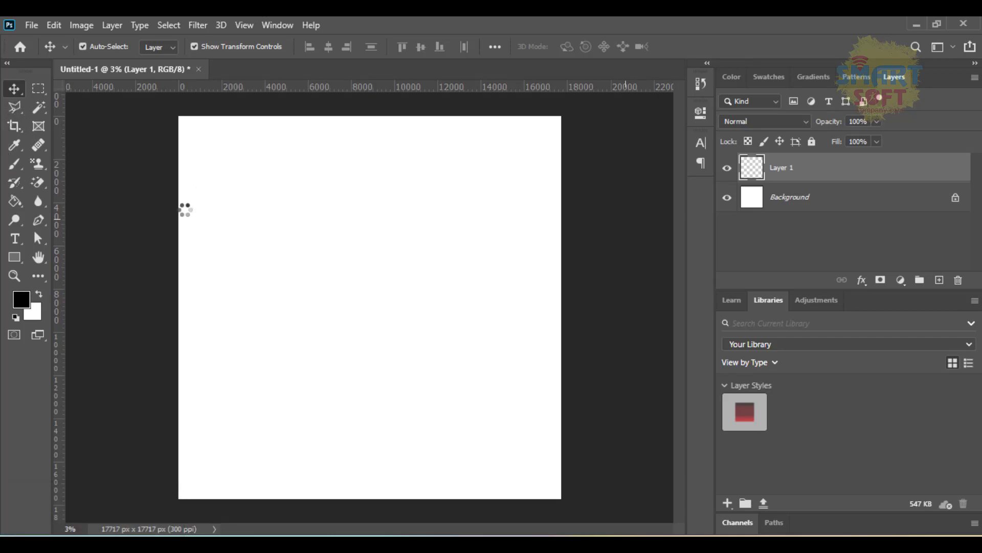
key(F9)
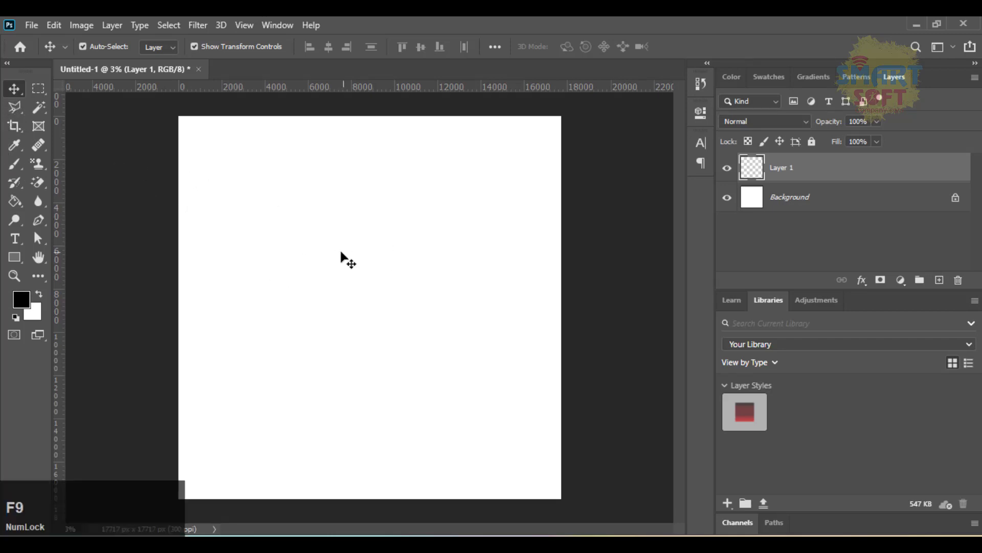
click(17, 261)
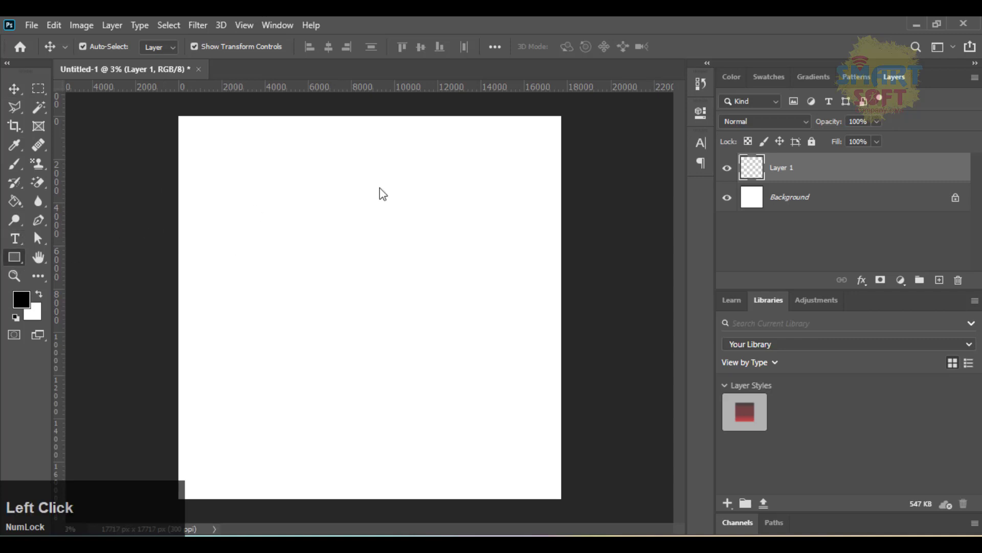
drag(255, 216, 490, 248)
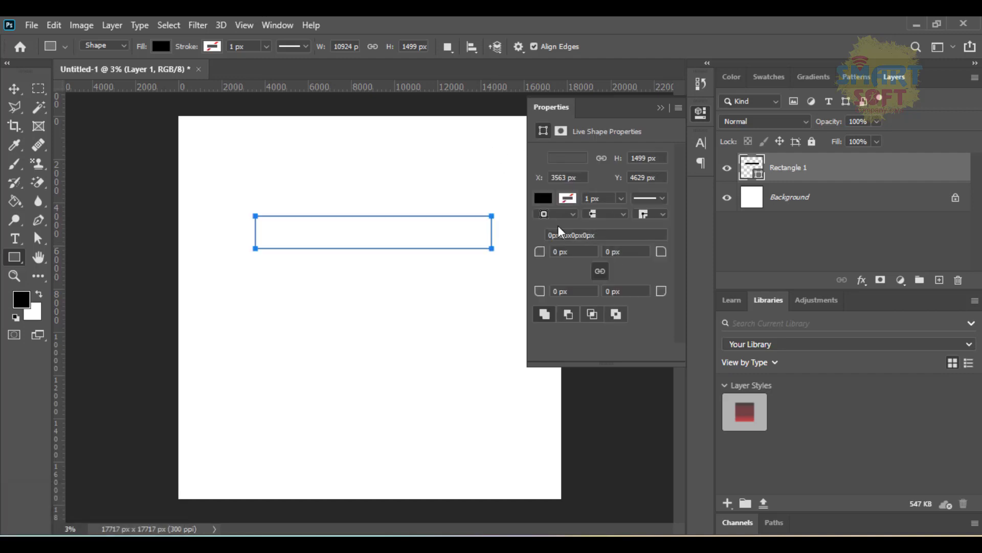
Fill the rectangle with the recently used red and deselect it
click(546, 199)
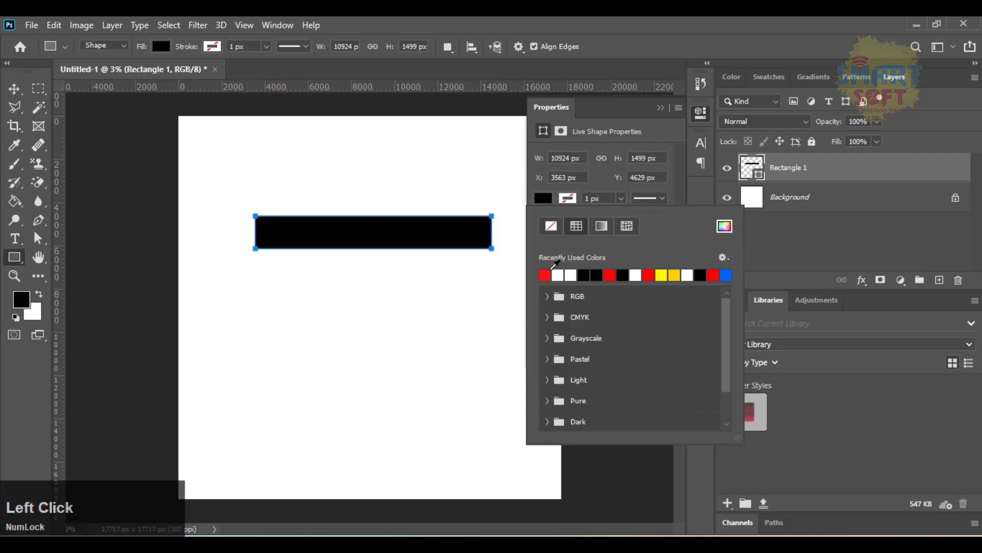
click(545, 275)
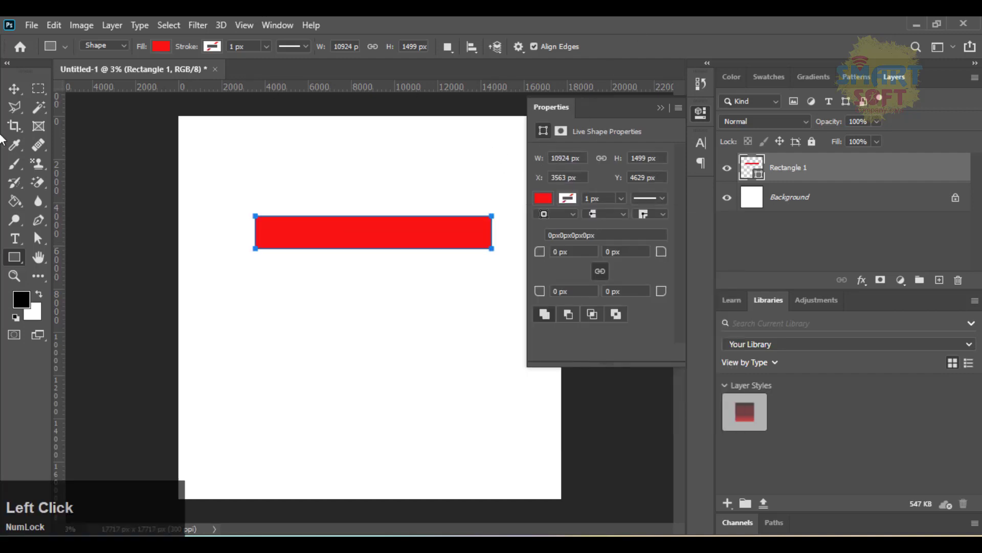
click(15, 89)
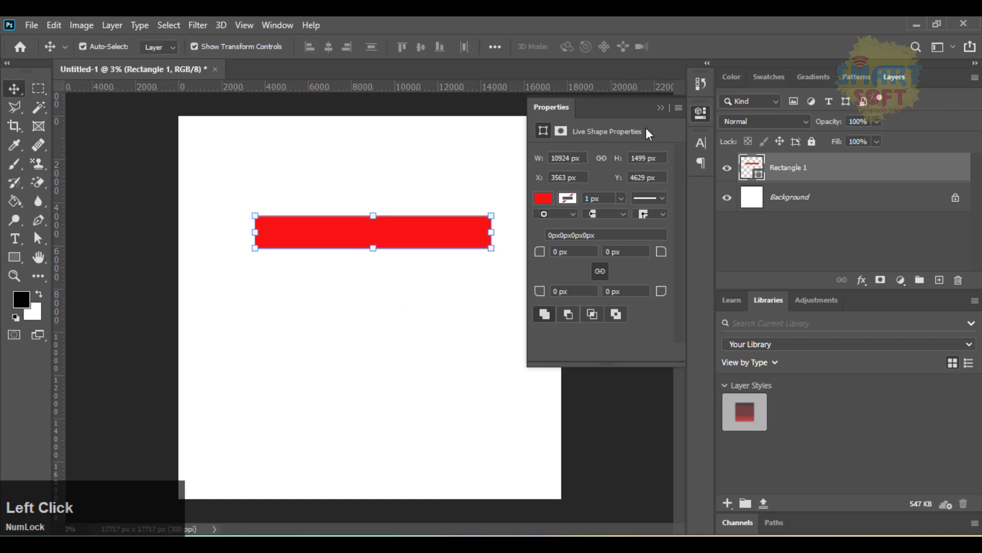
click(661, 107)
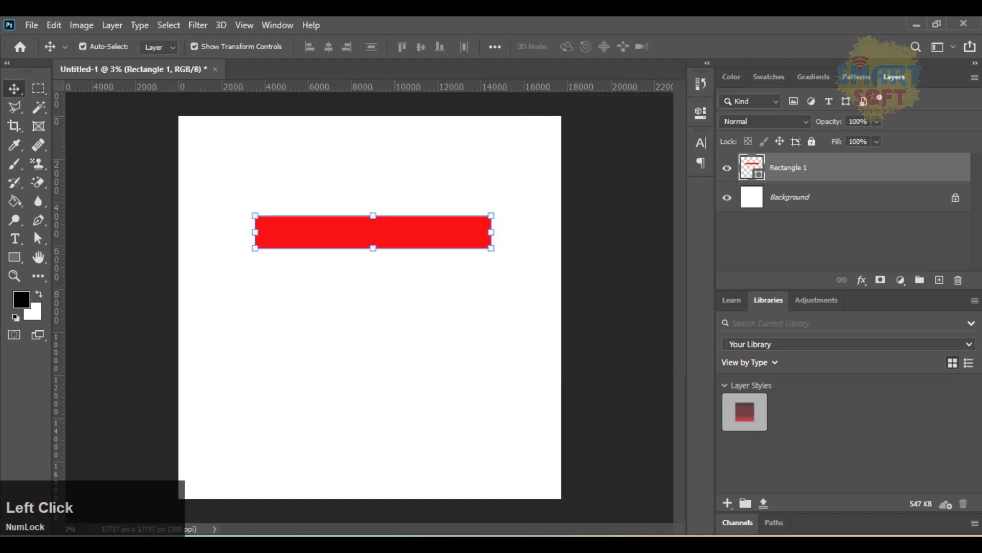
click(81, 458)
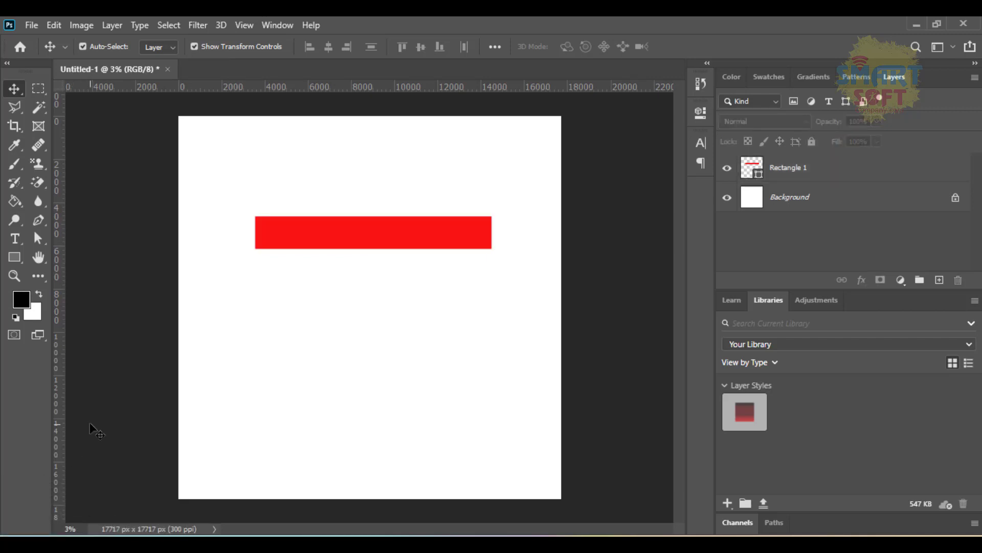
Skew the red rectangle by raising its right edge so that it becomes a bar slanting upward to the right
click(312, 247)
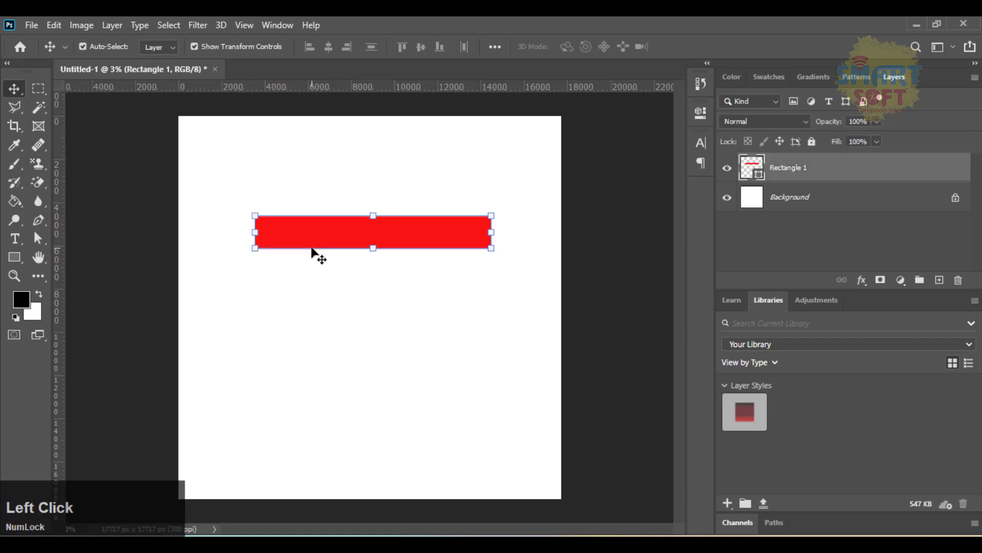
key(ctrl+equal)
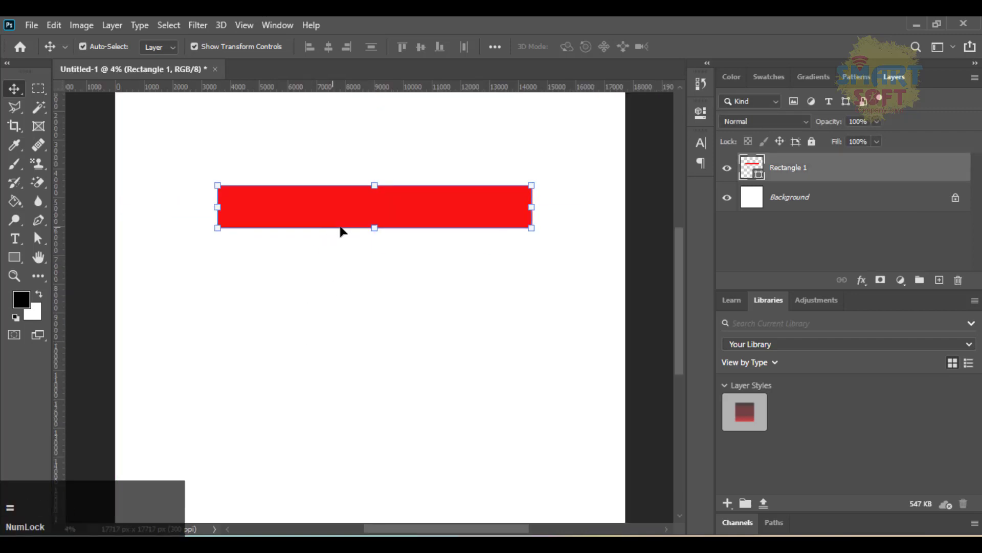
key(ctrl)
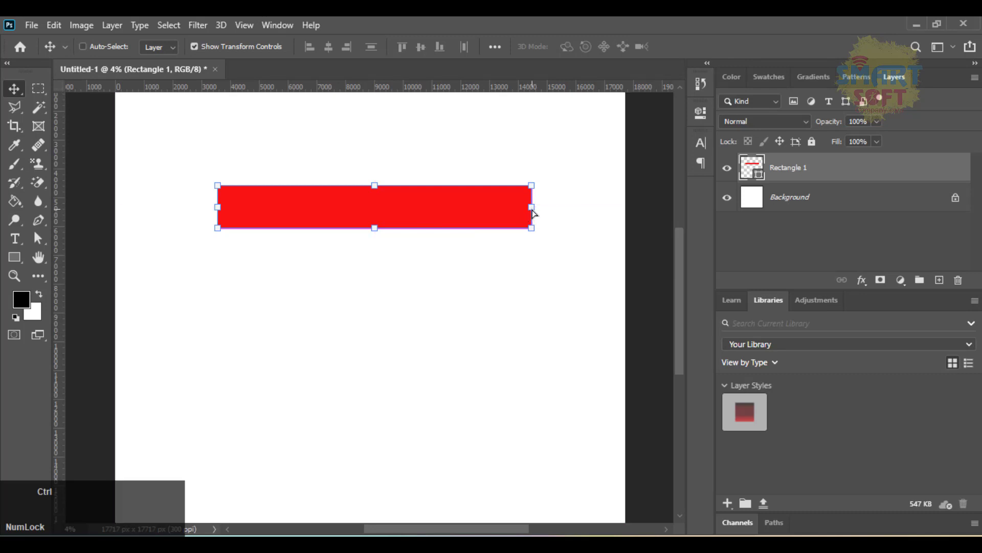
drag(532, 207, 537, 165)
key(Return)
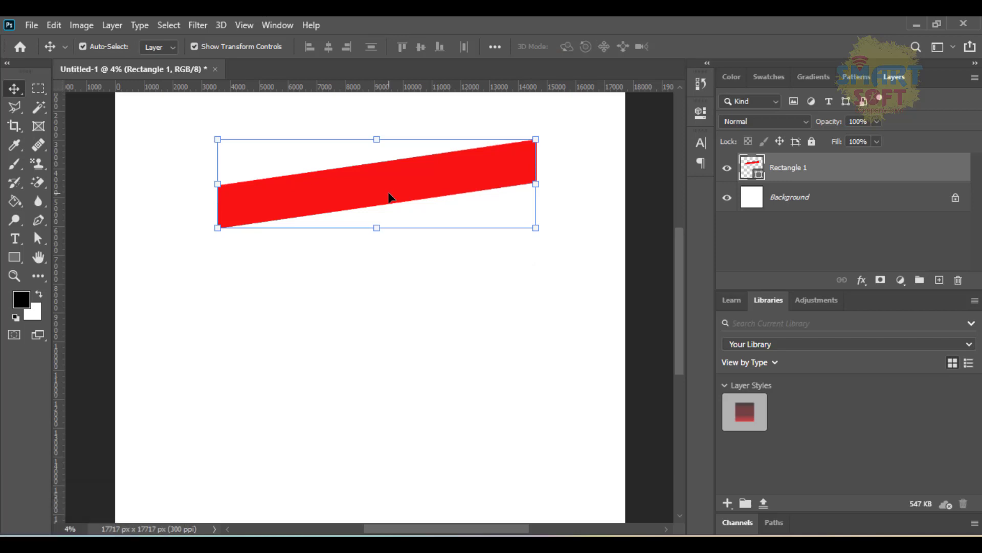
Duplicate the slanted bar just below itself and copy the pair downward to form a stack of four evenly spaced bars
drag(387, 188, 383, 251)
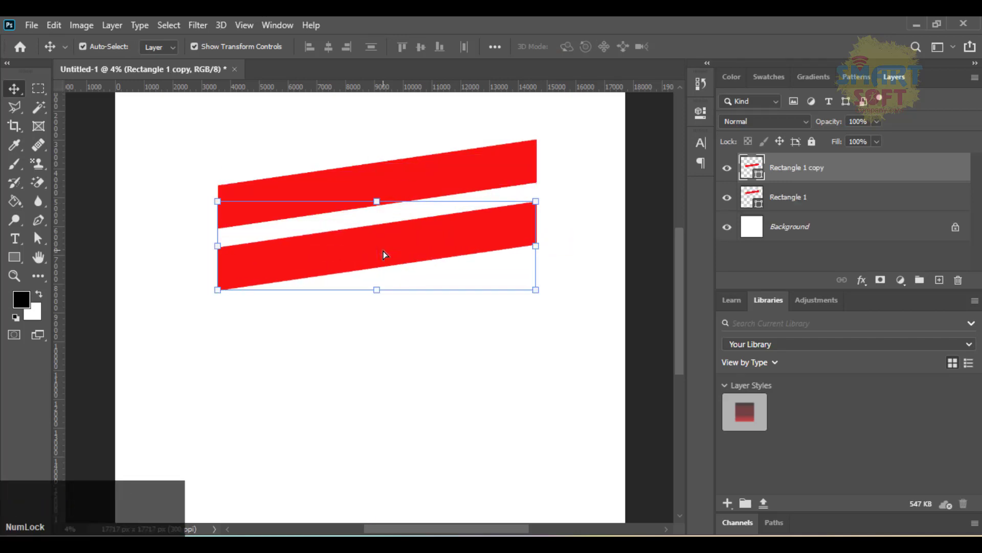
shift+click(437, 177)
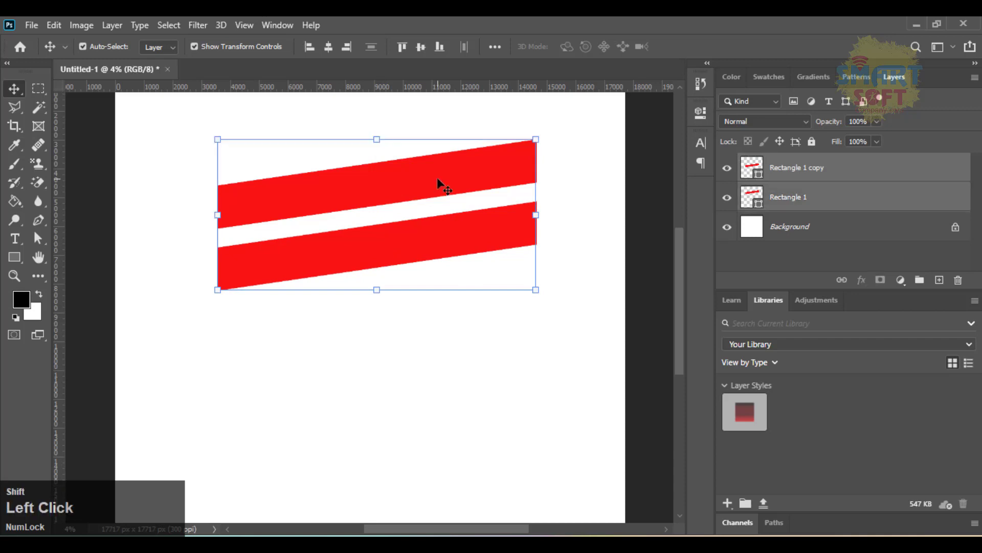
drag(444, 241, 438, 349)
scroll(449, 348, down, 3)
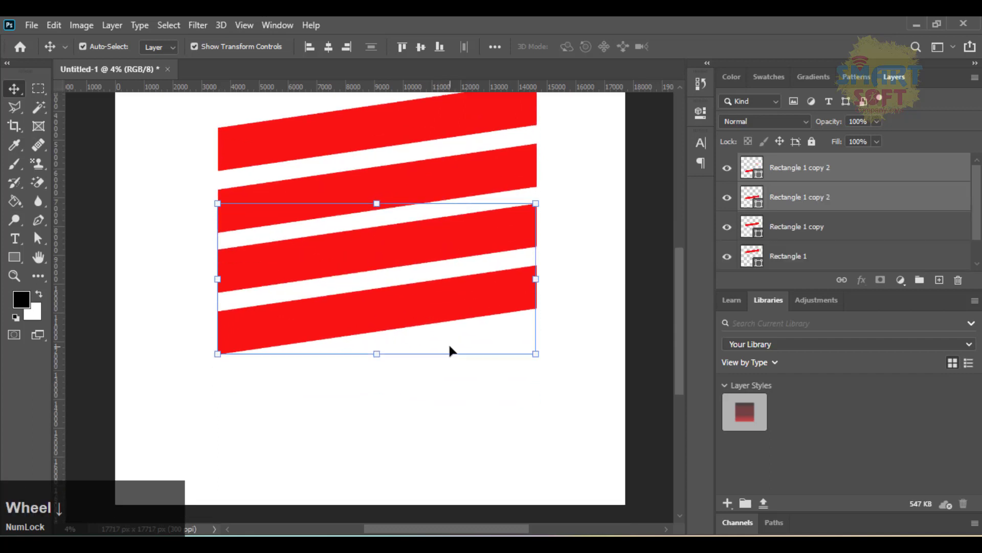
Duplicate the lowest slanted bar straight down with the same spacing to complete a stack of five bars
click(450, 394)
click(402, 327)
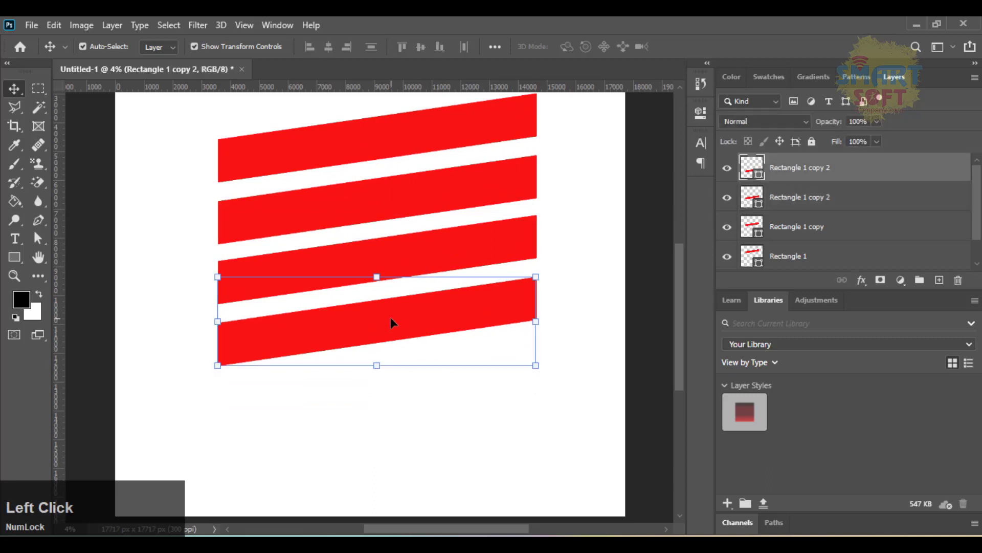
drag(391, 317, 394, 382)
click(588, 336)
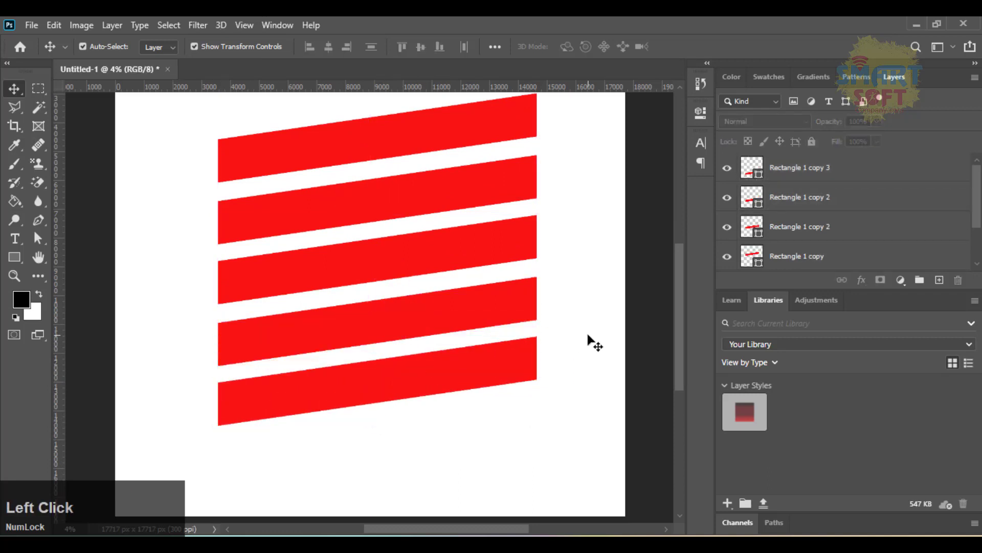
key(ctrl+0)
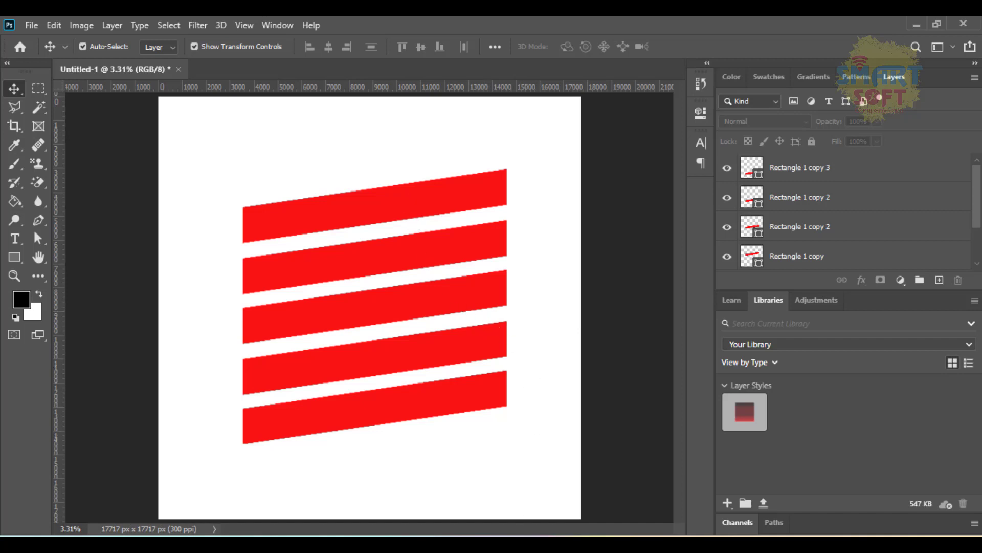
Place images (15).jpeg from the PS folder on the canvas and enlarge it from its centre beyond the canvas width
click(500, 540)
click(437, 308)
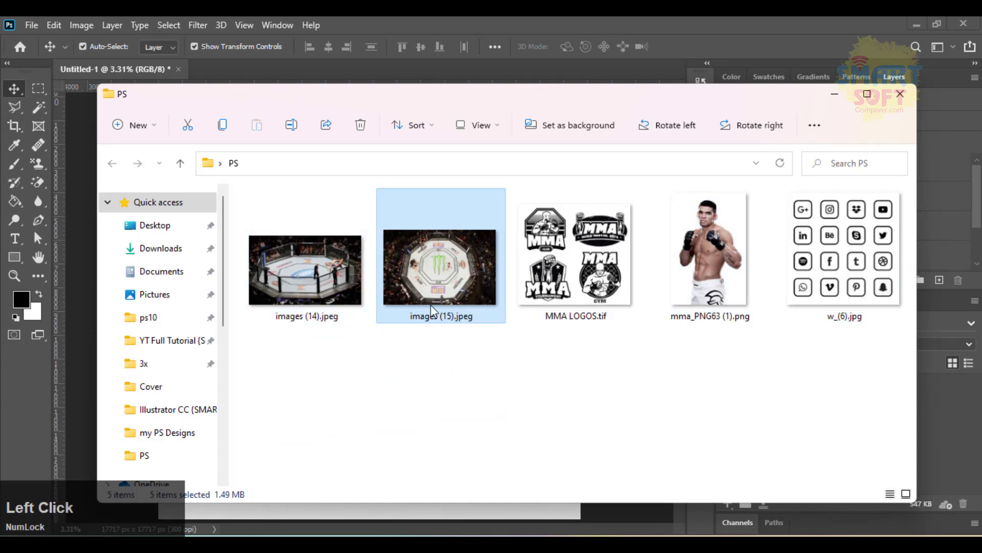
drag(448, 290, 342, 296)
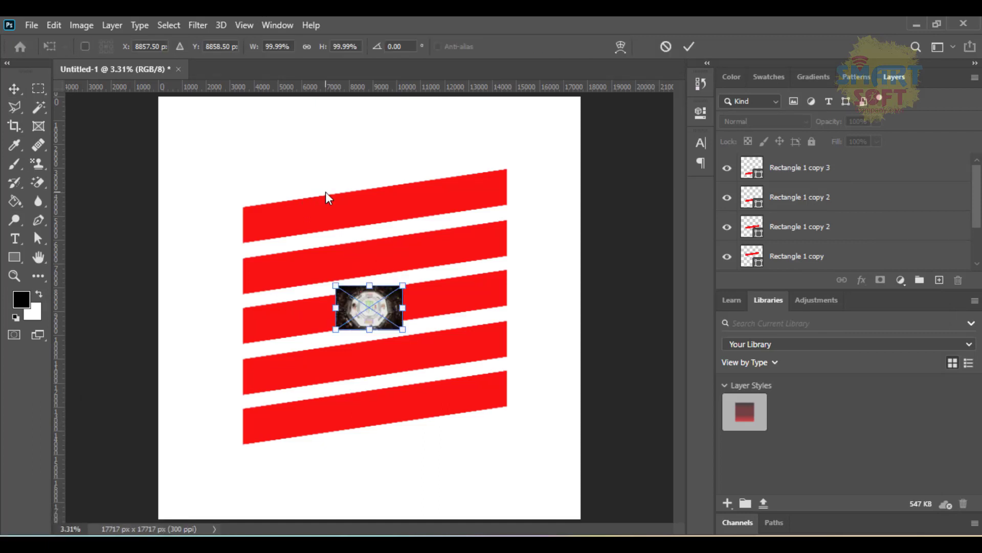
alt+shift+drag(335, 285, 82, 167)
key(Return)
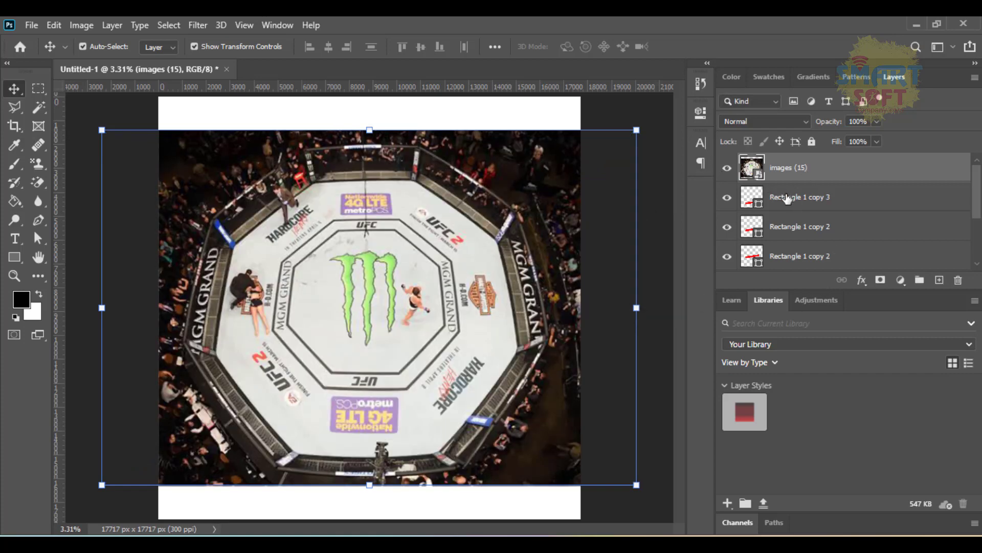
Group the five slanted bar layers and move the group above the arena photo layer
click(800, 209)
ctrl+click(809, 226)
ctrl+click(816, 257)
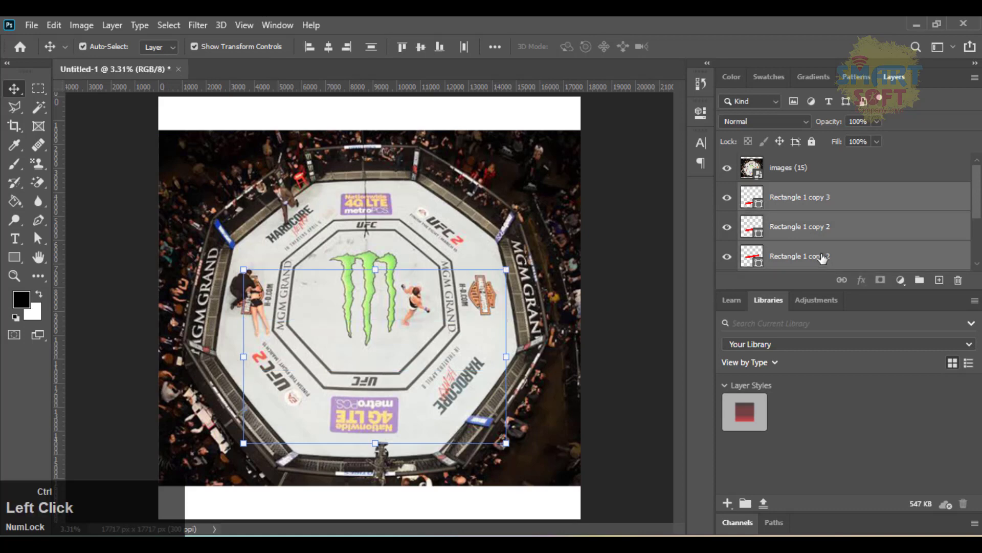
scroll(823, 256, down, 1)
scroll(822, 256, down, 1)
ctrl+click(806, 226)
ctrl+click(805, 256)
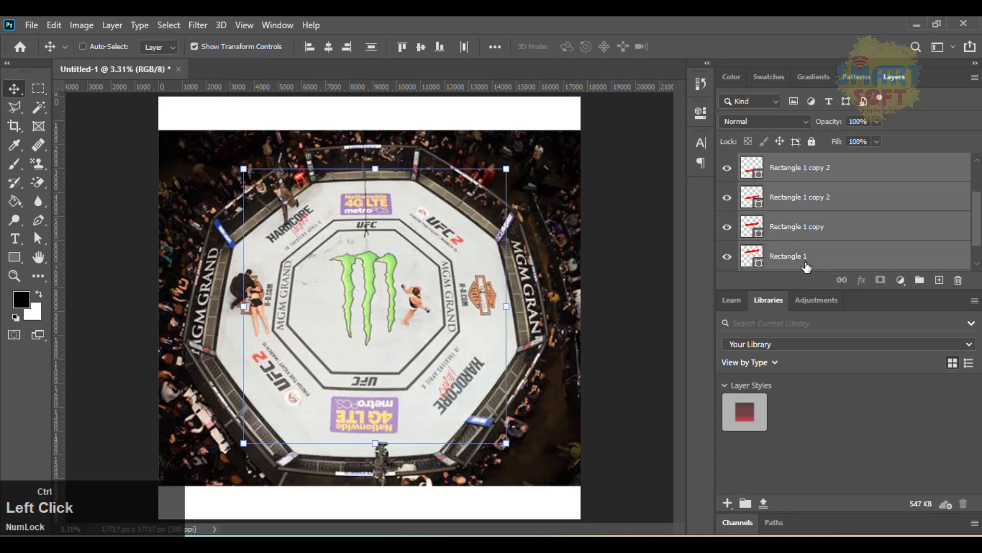
key(ctrl+g)
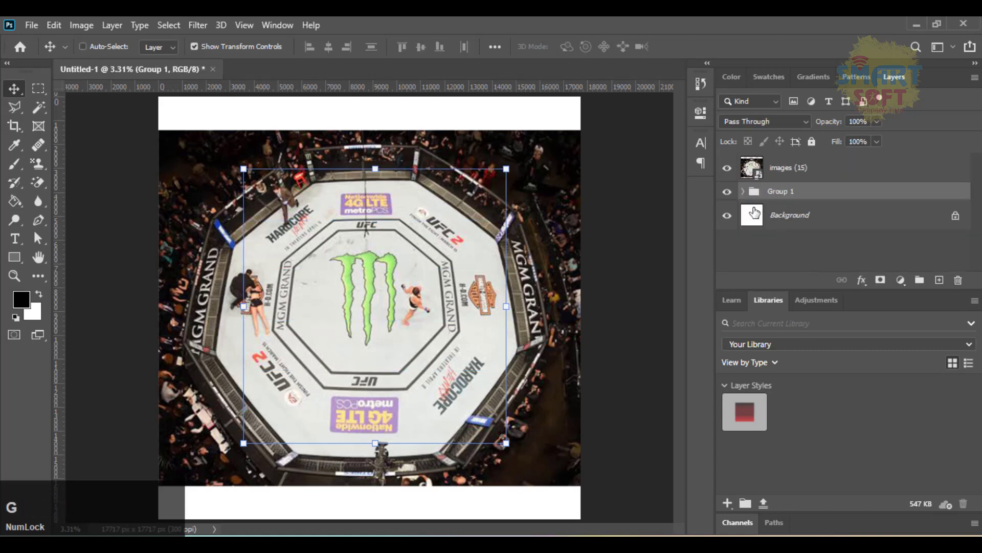
drag(778, 197, 780, 159)
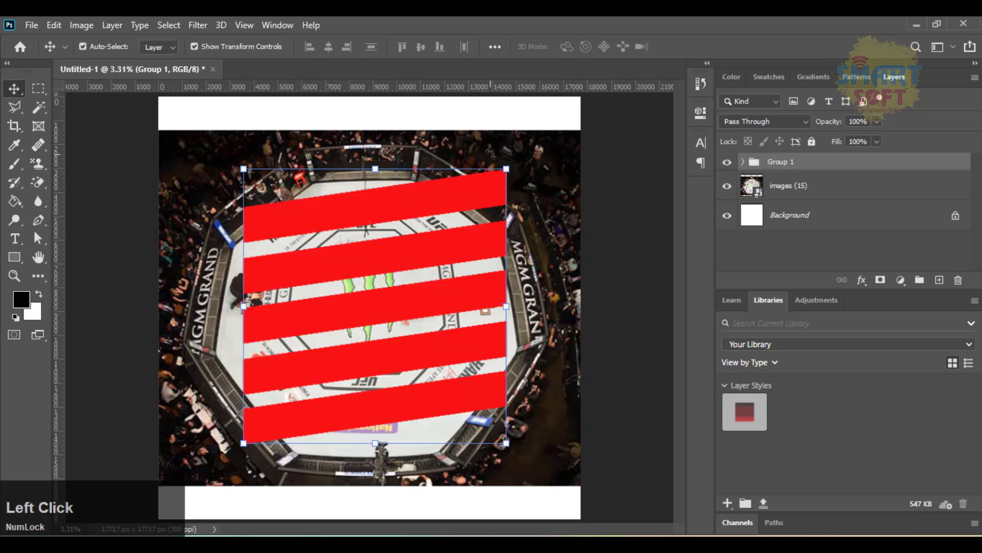
Crop the white strips above and below the arena photo off the canvas
key(c)
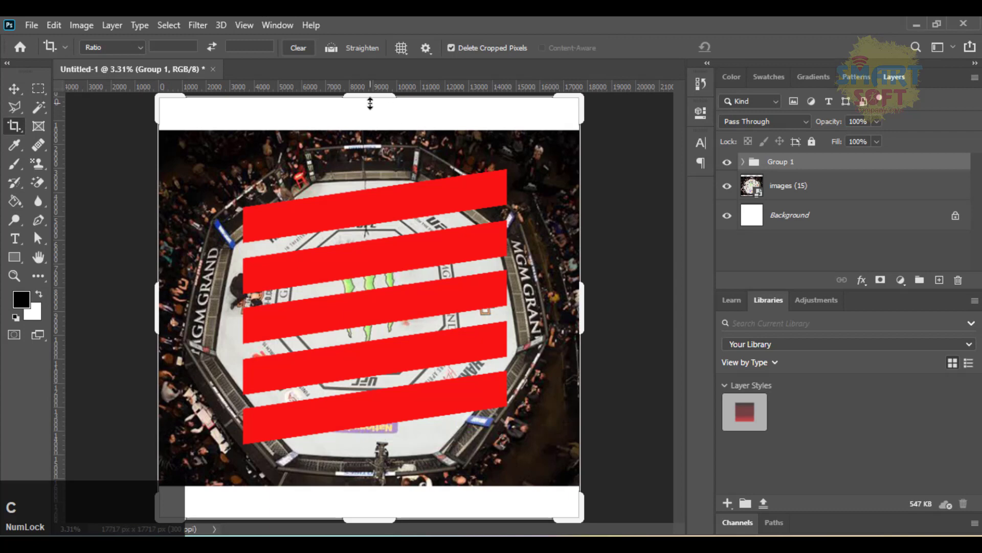
drag(370, 100, 372, 110)
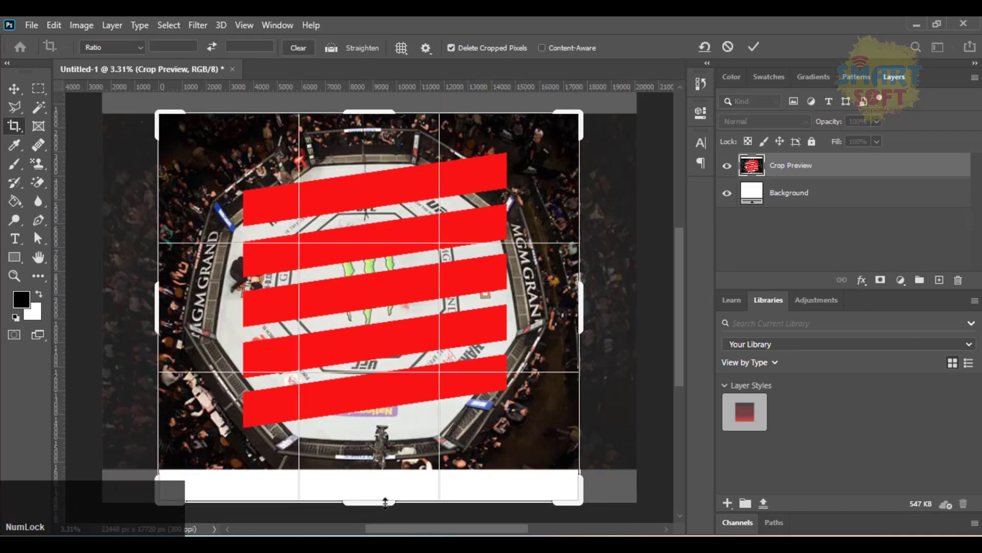
drag(384, 500, 378, 488)
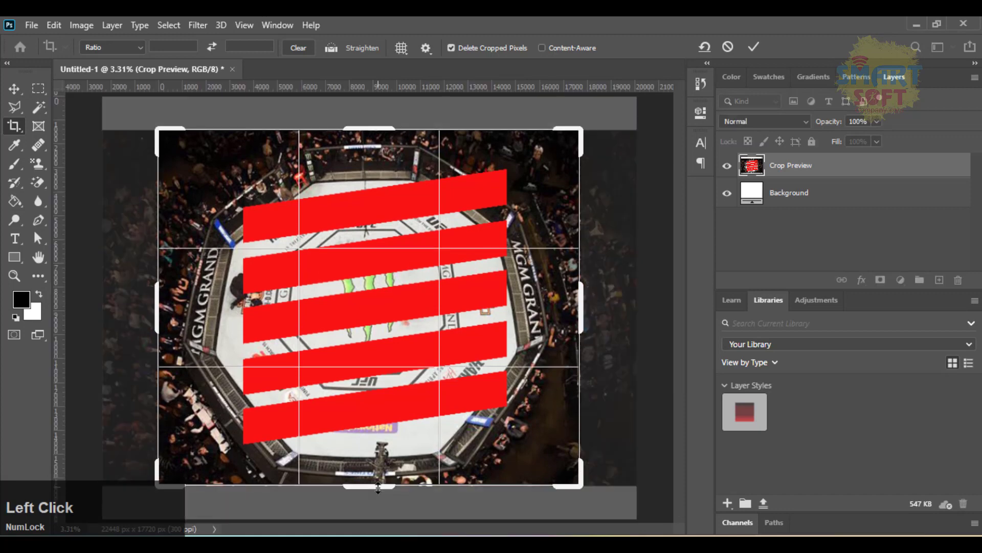
key(Return)
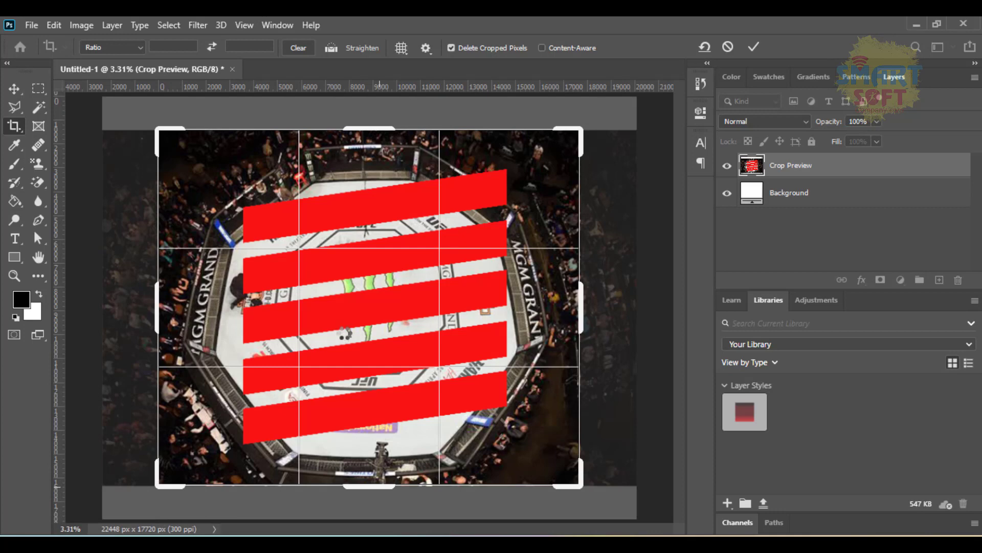
key(F9)
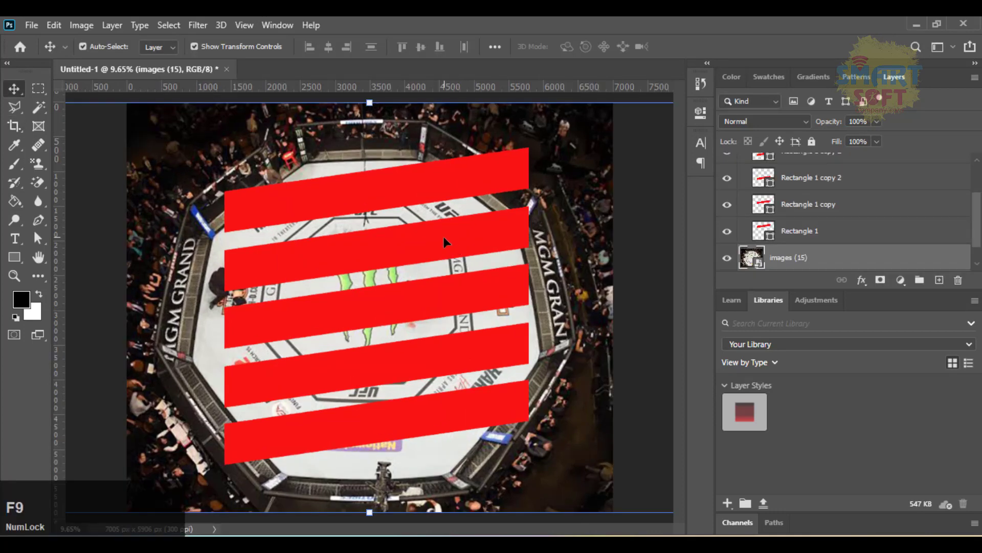
Add a Gradient Overlay style to the arena photo layer
click(583, 176)
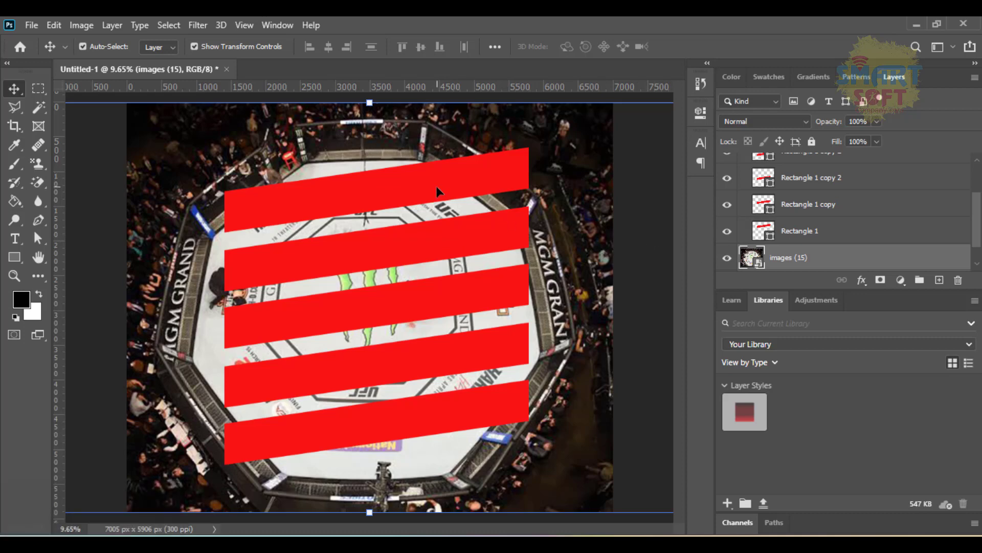
click(862, 279)
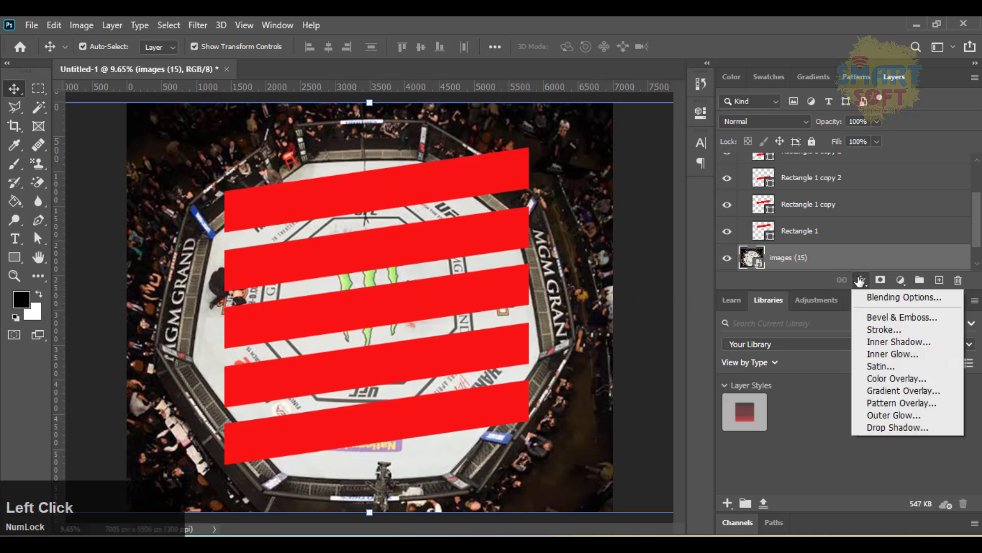
click(908, 392)
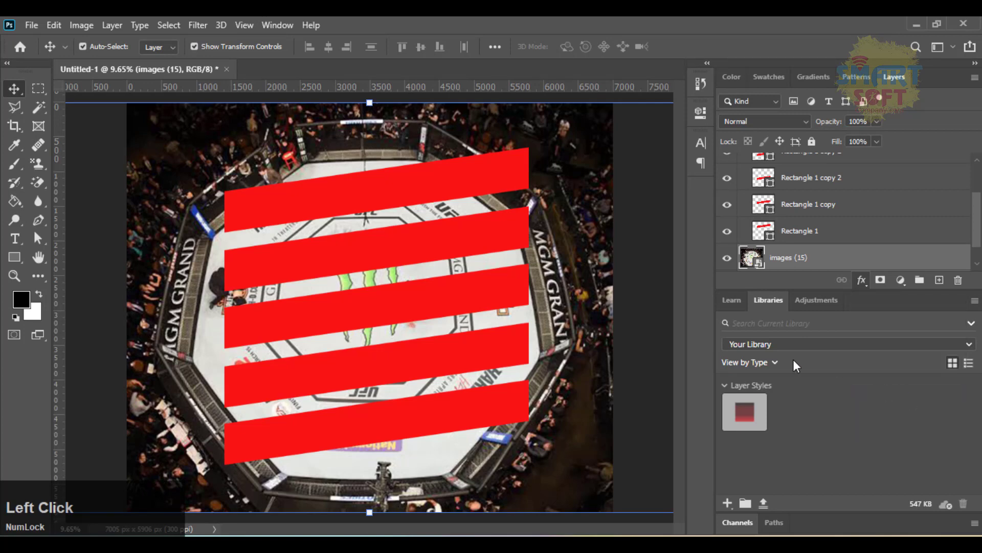
key(h)
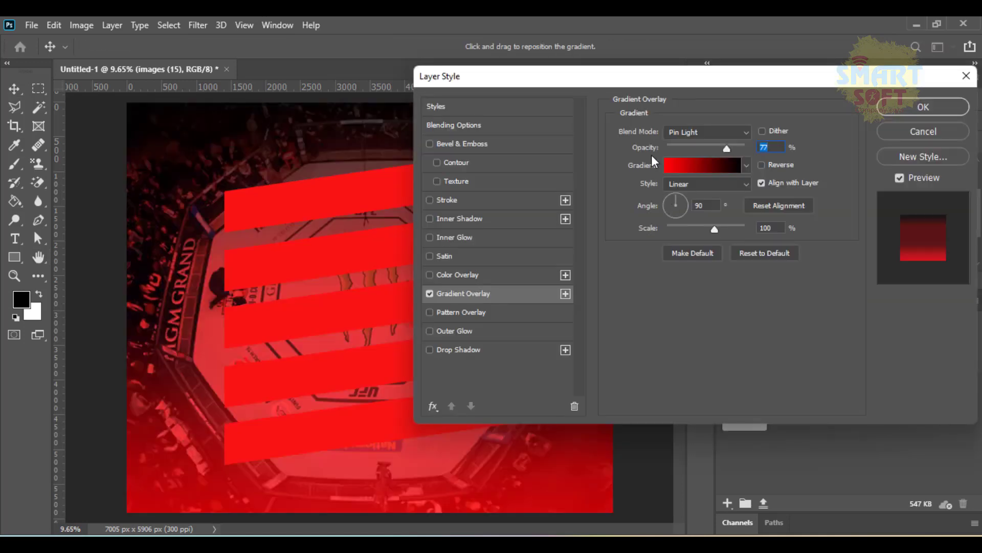
drag(497, 77, 580, 69)
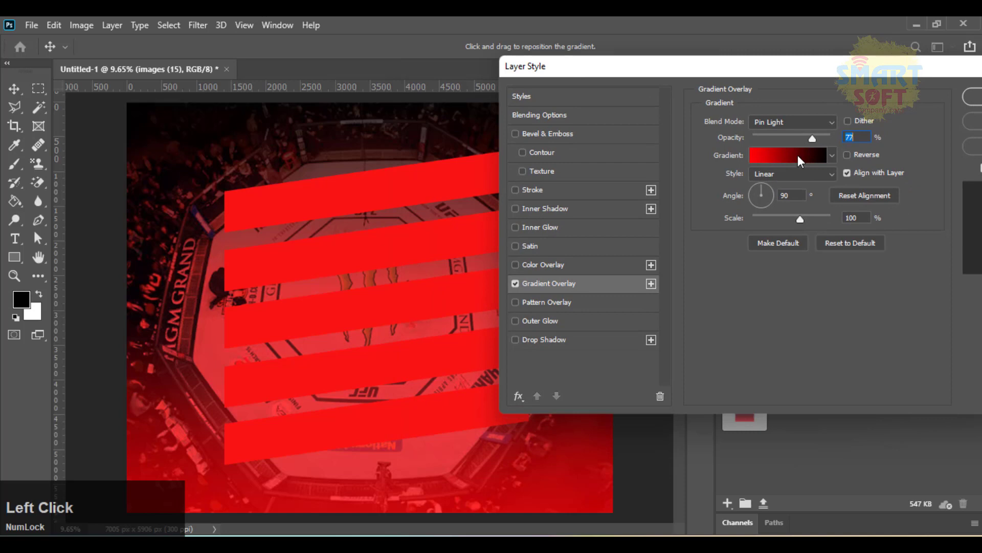
Check the overlay gradient's red start stop and black end stop in the Gradient Editor and accept them
click(797, 155)
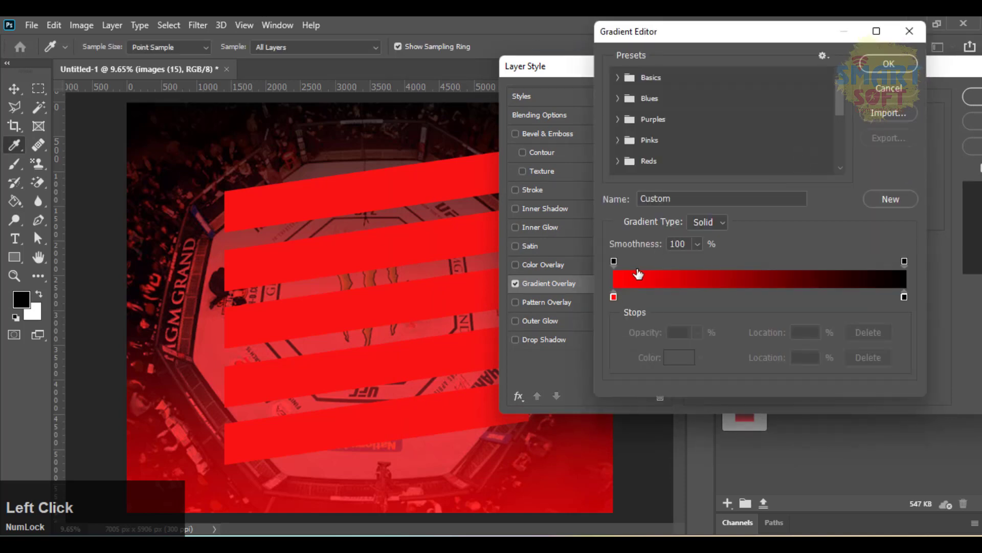
click(613, 296)
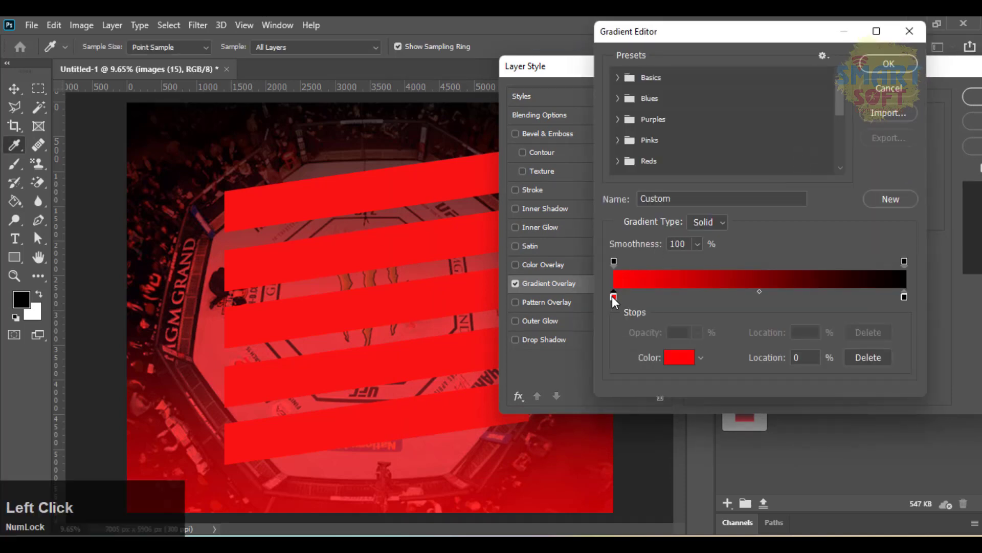
click(904, 297)
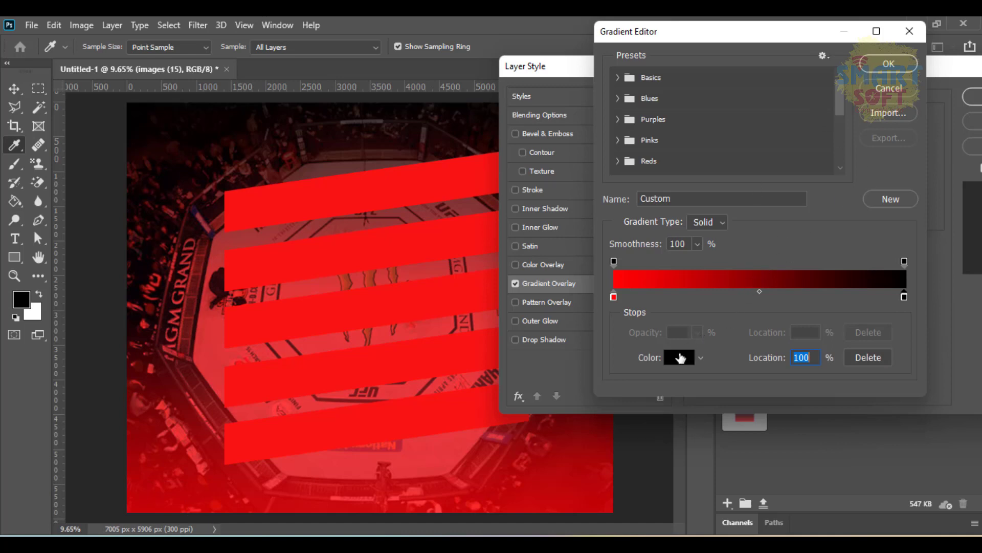
click(681, 358)
click(852, 167)
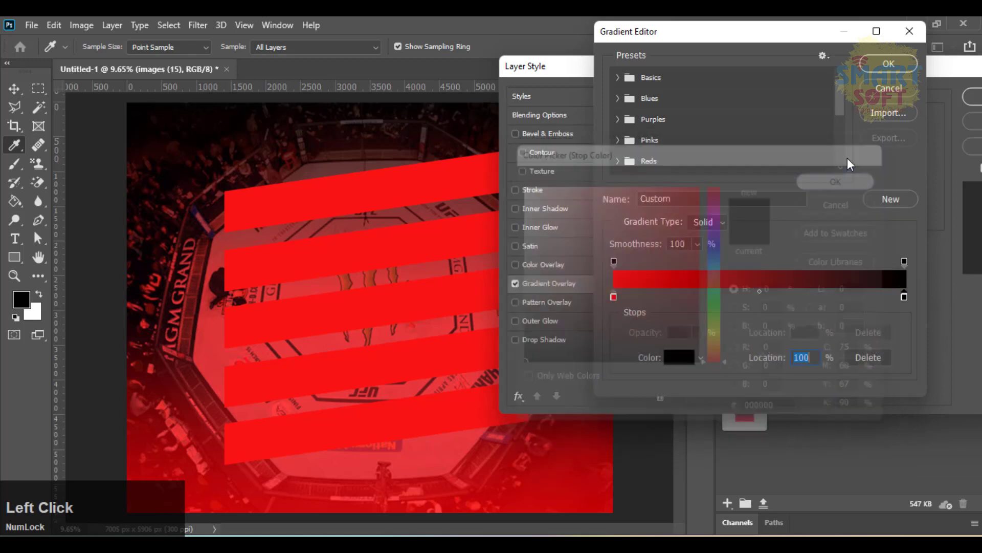
click(893, 65)
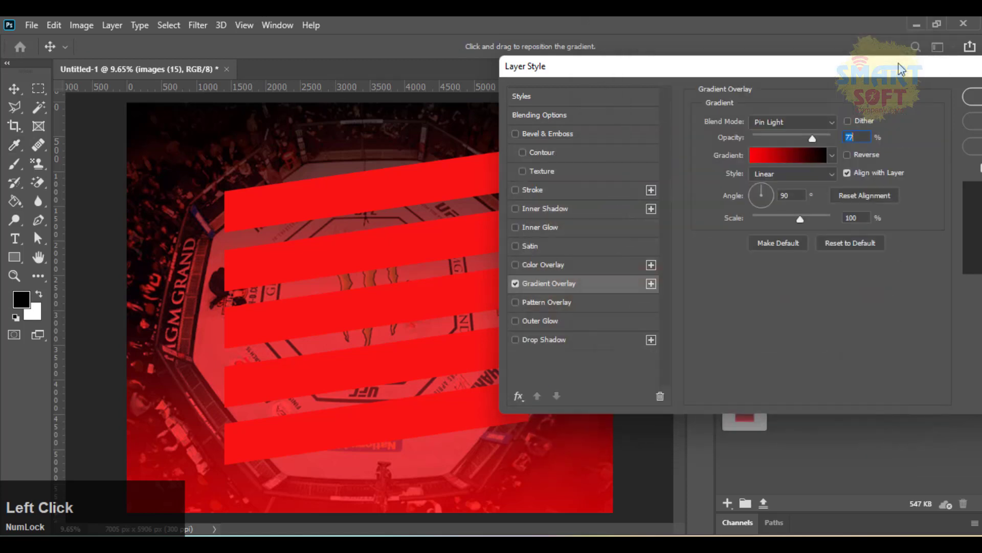
Keep the overlay's blend mode at Pin Light with 77% opacity and apply the layer style
click(797, 126)
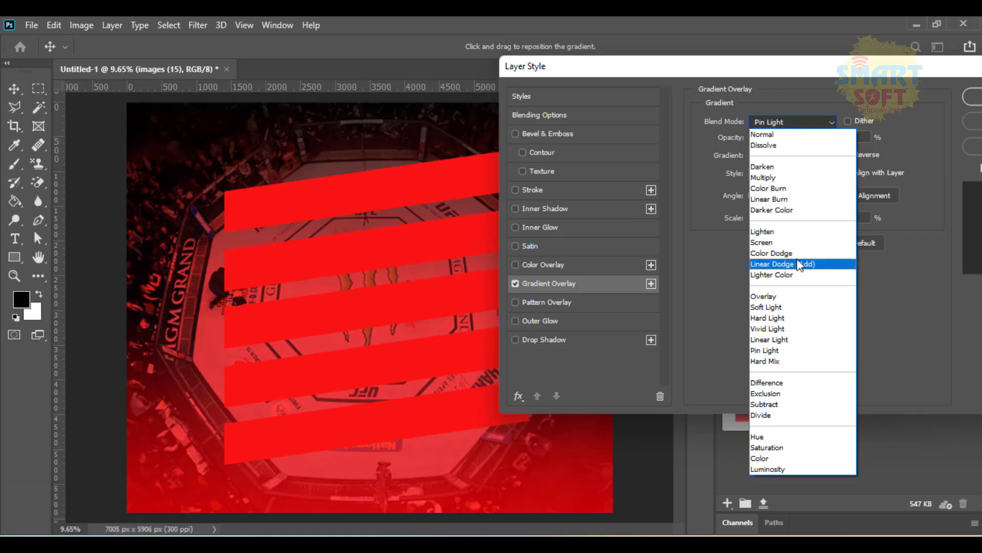
click(719, 290)
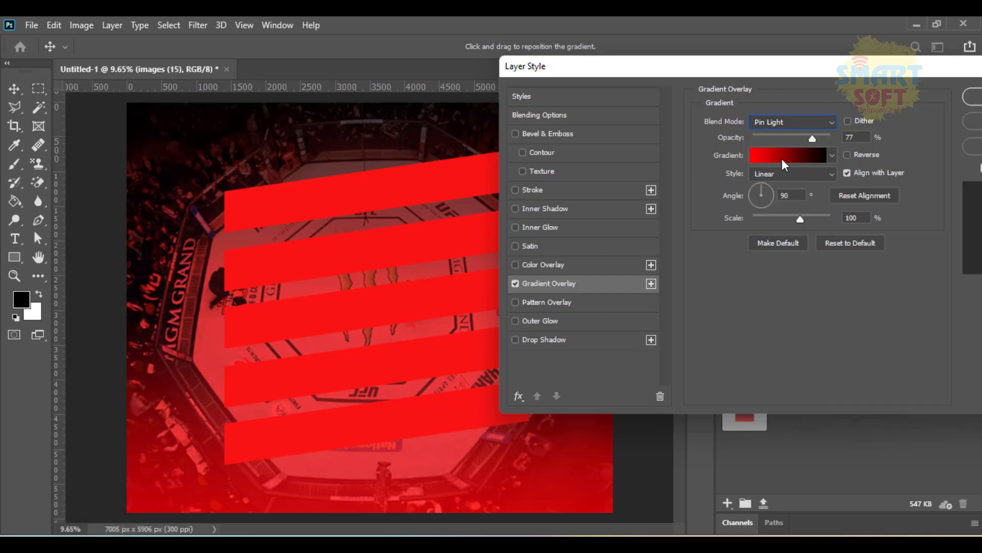
click(975, 96)
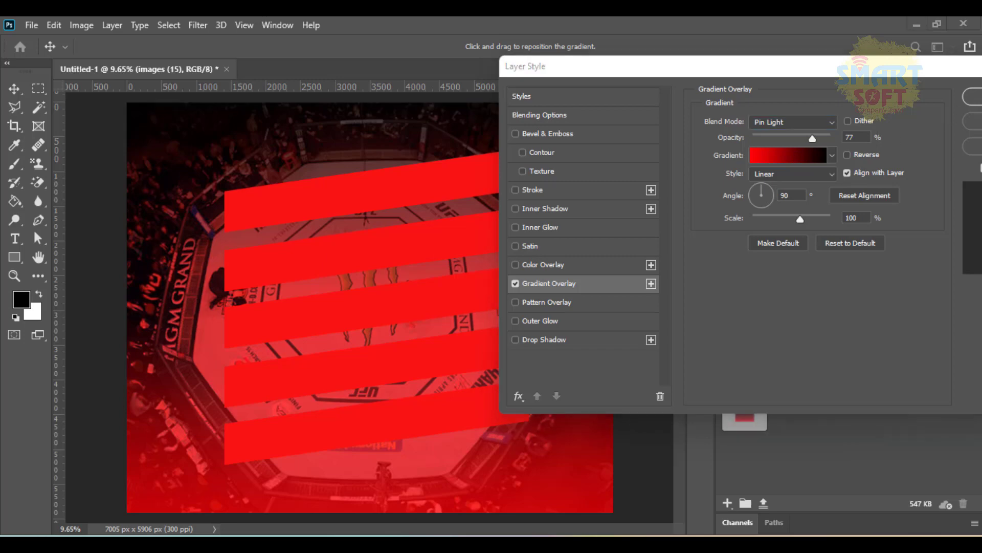
drag(891, 72, 815, 82)
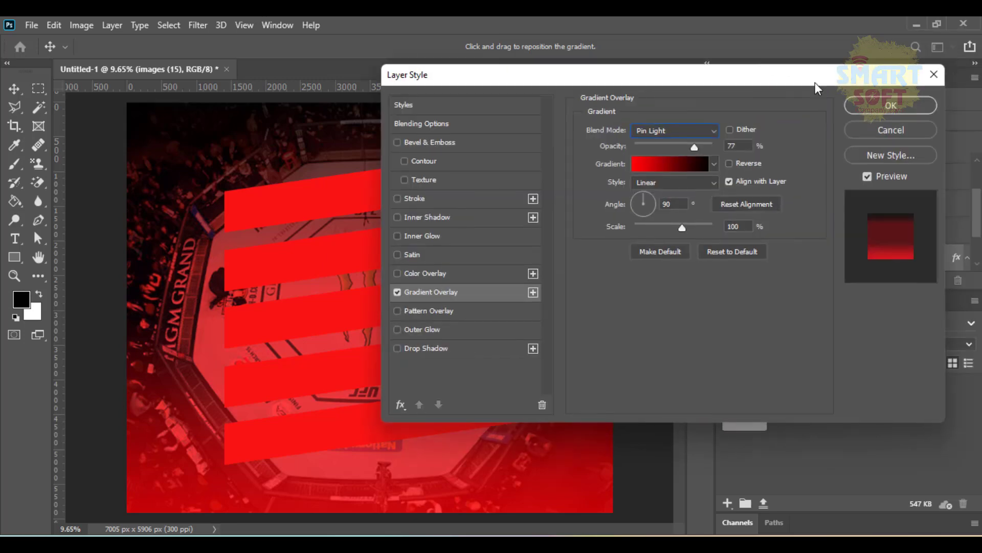
click(873, 100)
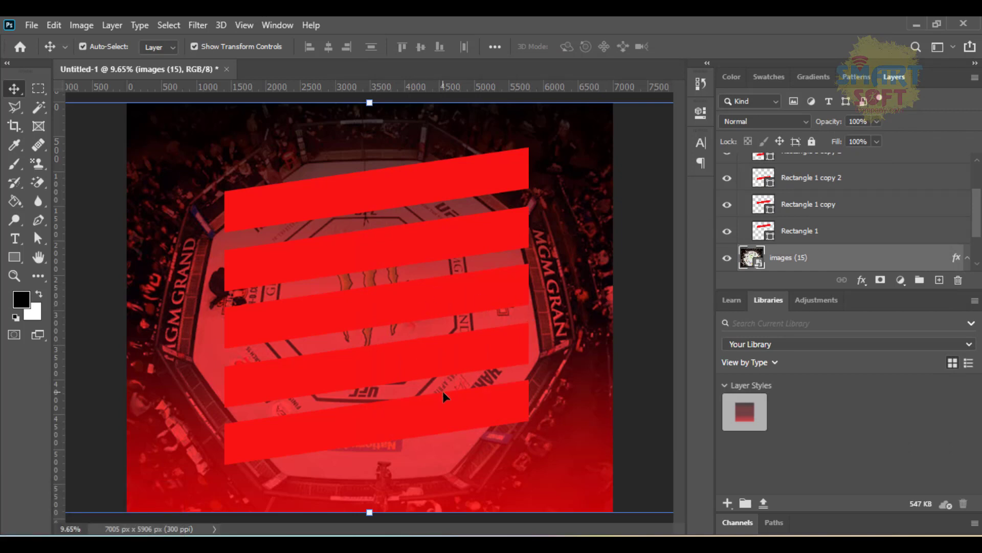
Add a Drop Shadow style to the lowest slanted red bar only
click(451, 410)
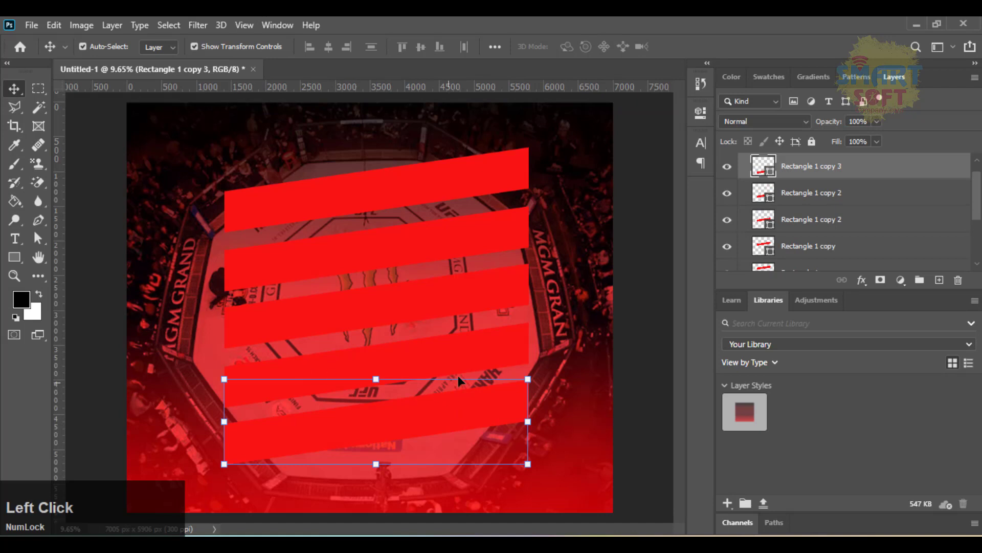
shift+click(496, 347)
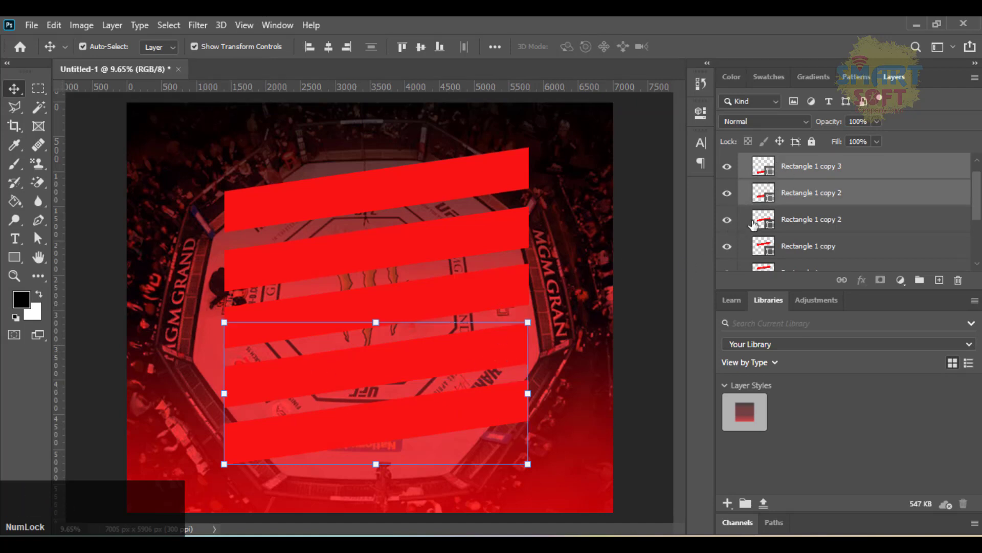
click(770, 163)
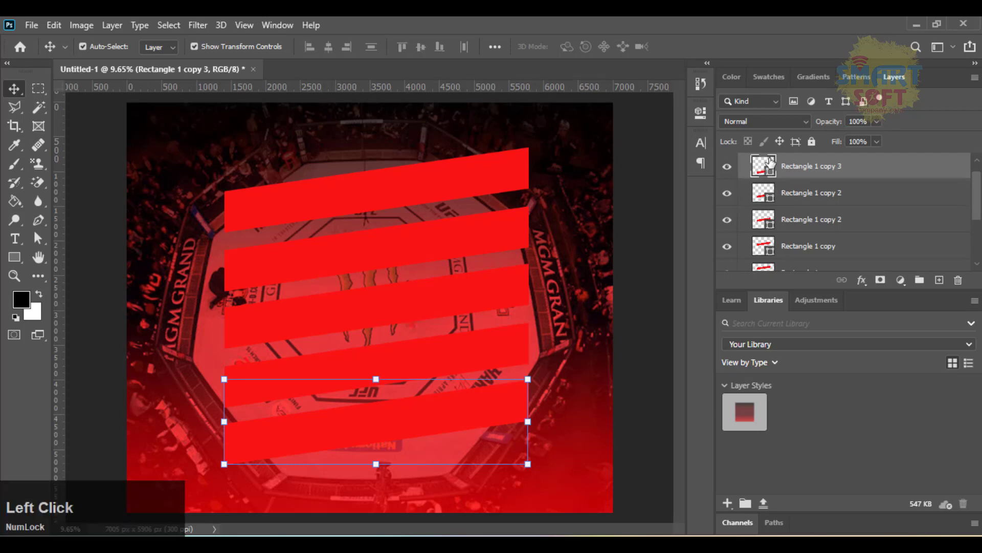
click(860, 281)
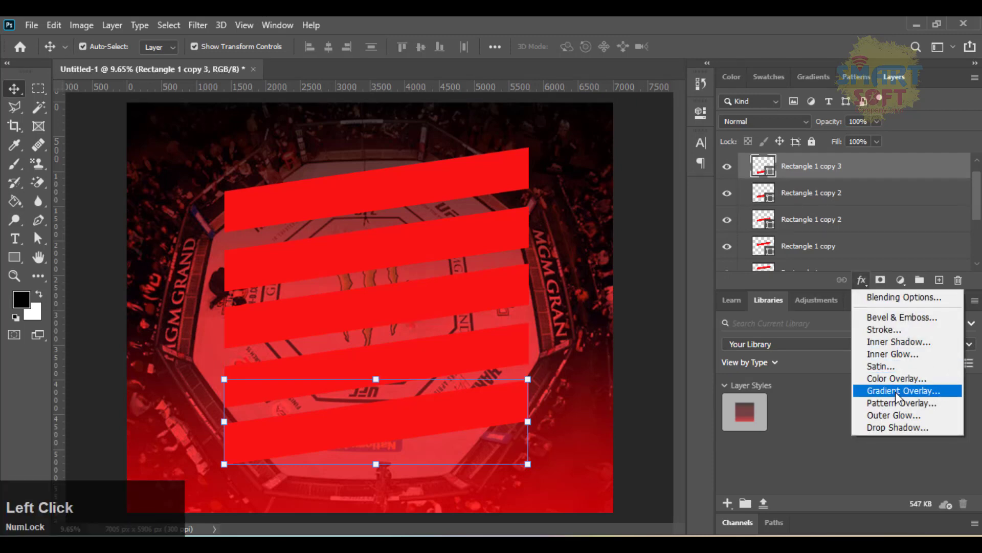
click(913, 427)
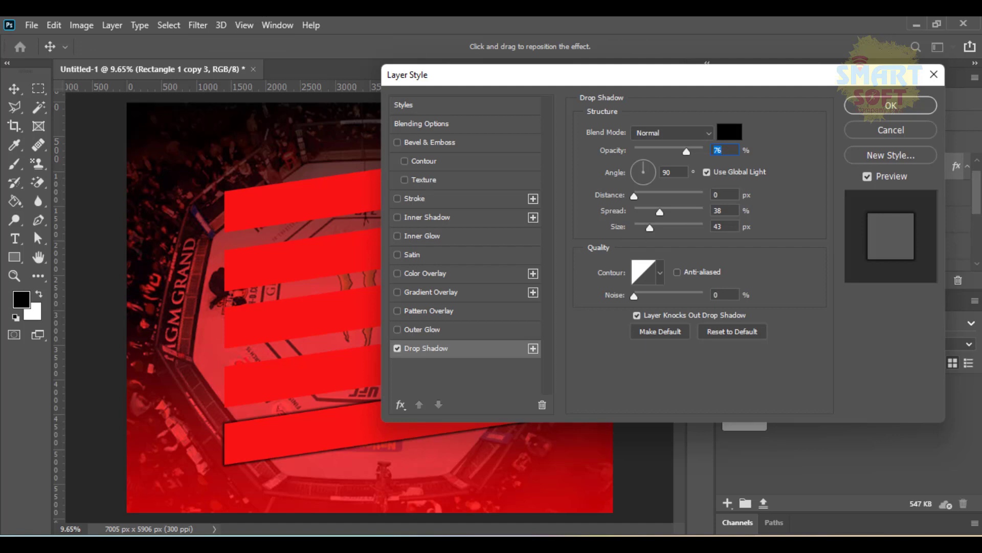
Set the bar's drop shadow colour to near-white #fafffd
click(726, 132)
drag(610, 219, 489, 172)
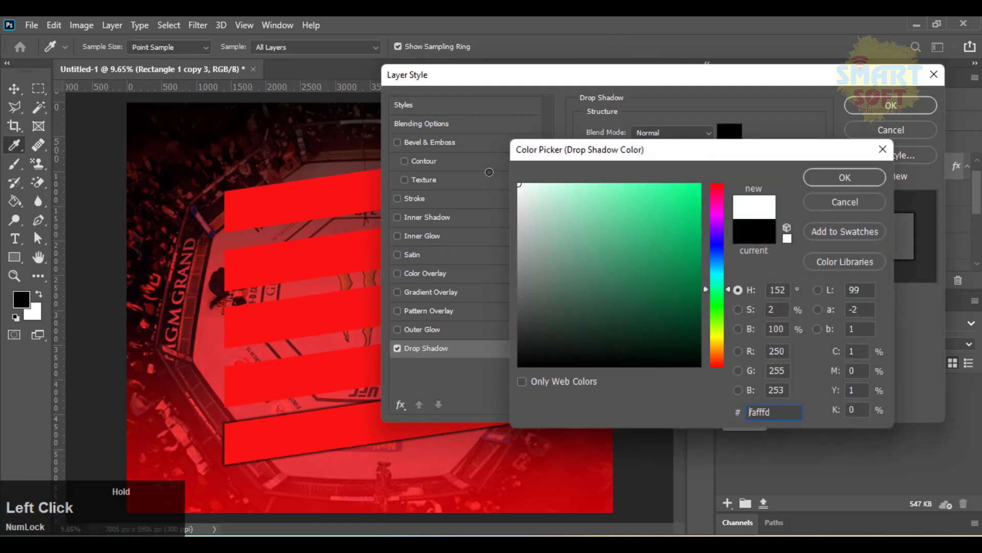
click(819, 179)
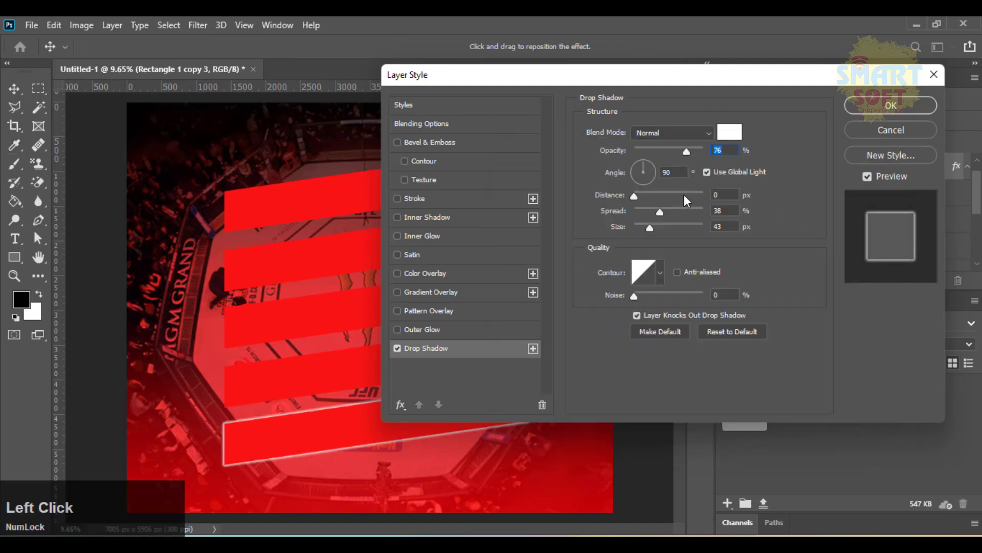
Set the drop shadow to 7% spread, 10 px size and 100% opacity in Normal blend mode, and apply the style
click(646, 228)
click(652, 216)
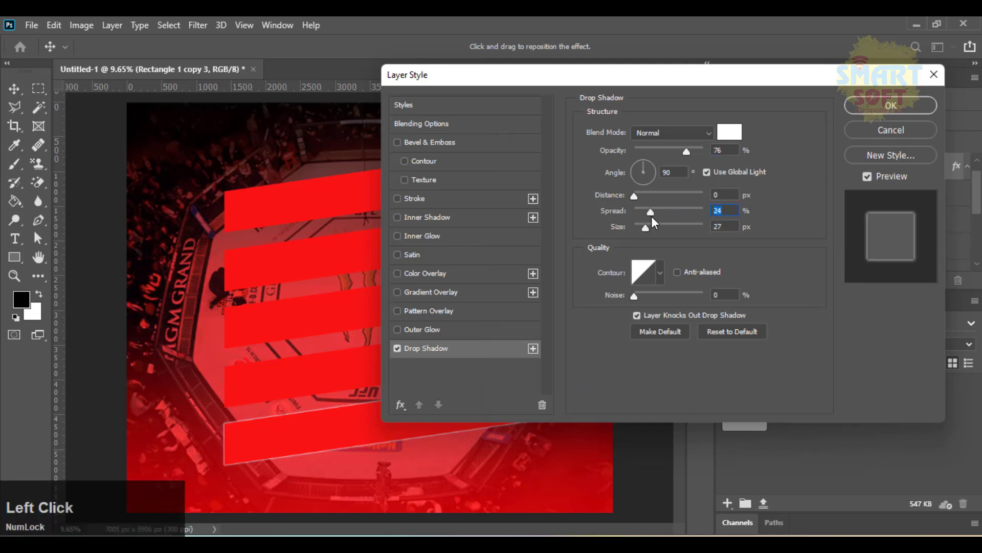
mouse_move(652, 216)
mouse_down()
mouse_move(640, 209)
mouse_move(642, 228)
mouse_up()
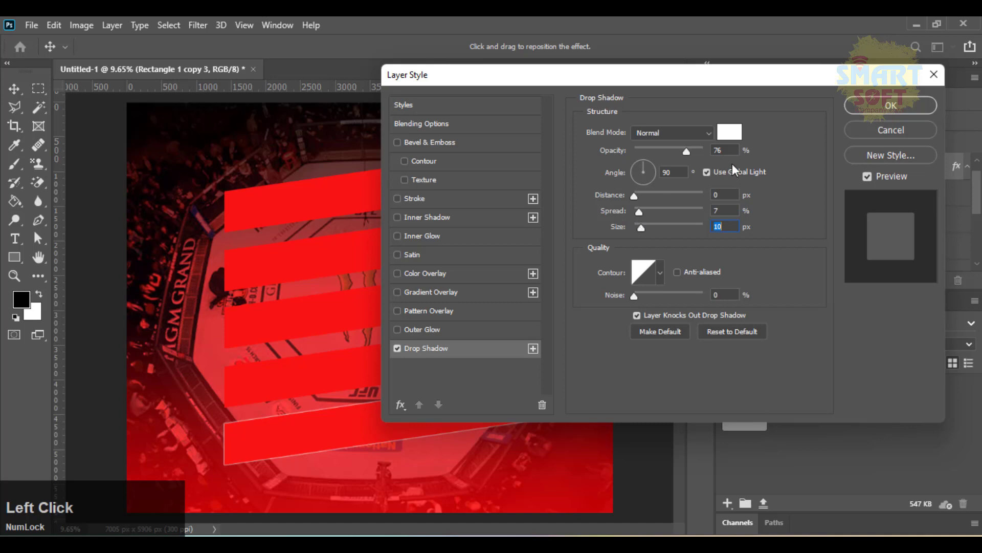
click(648, 134)
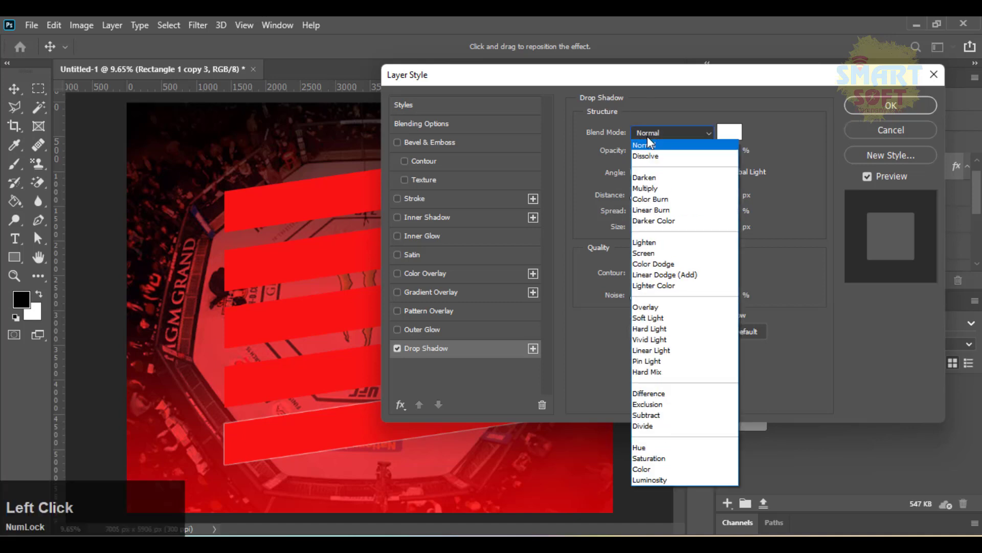
click(647, 136)
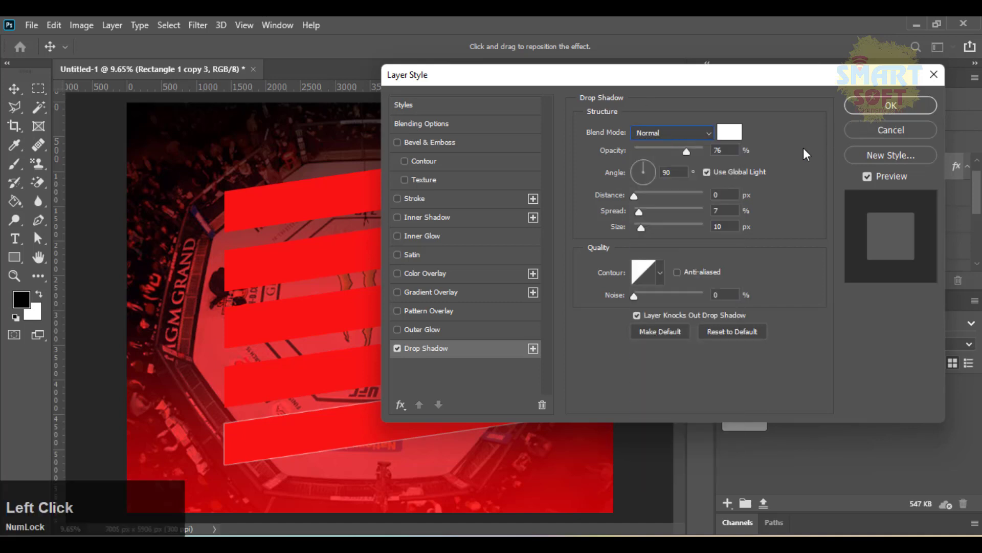
drag(686, 152, 787, 129)
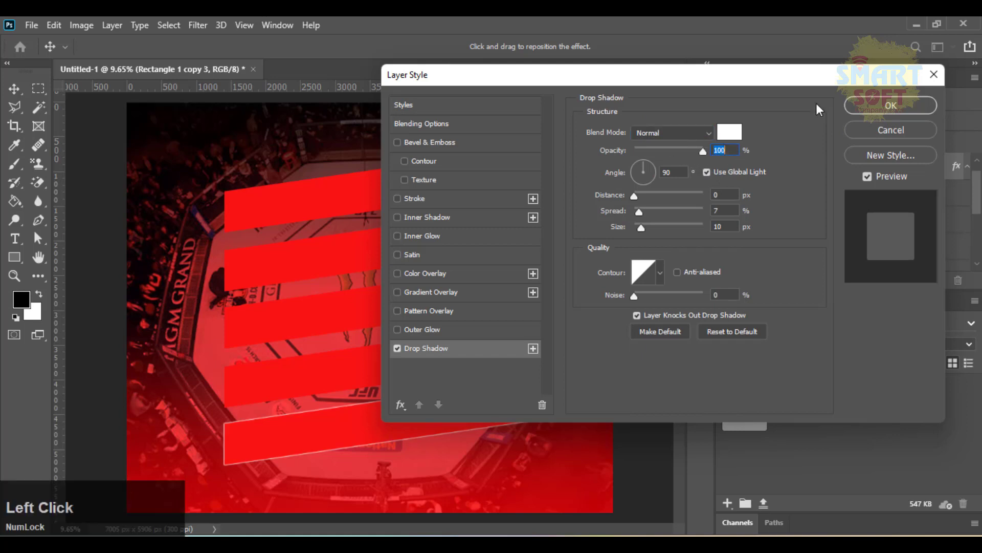
click(864, 112)
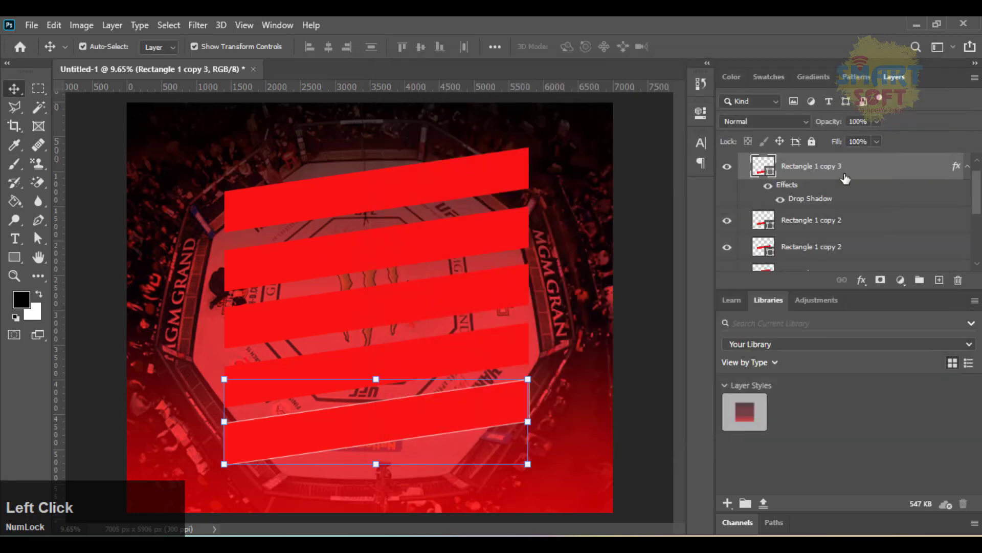
Copy the lowest bar's layer style and paste it onto the other four red bars
right_click(845, 178)
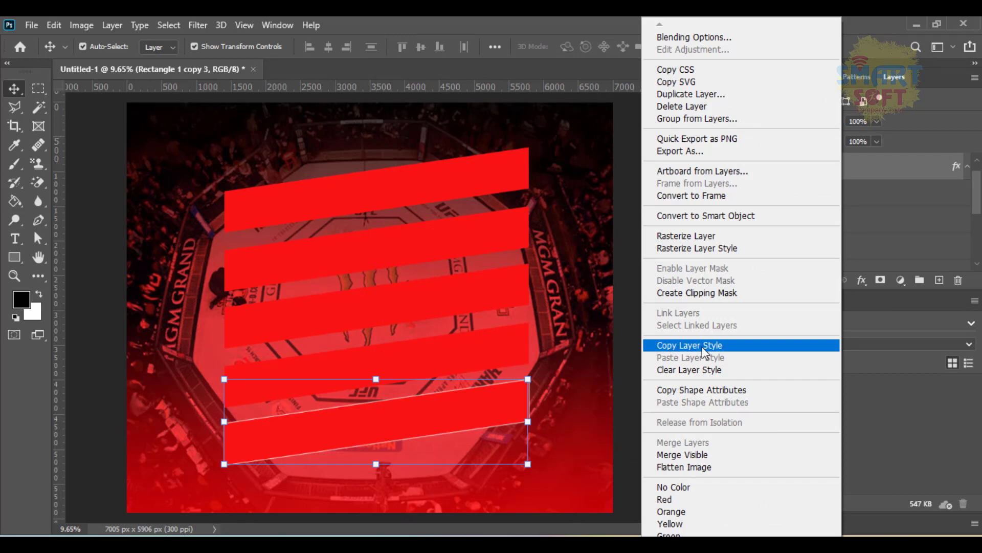
click(702, 346)
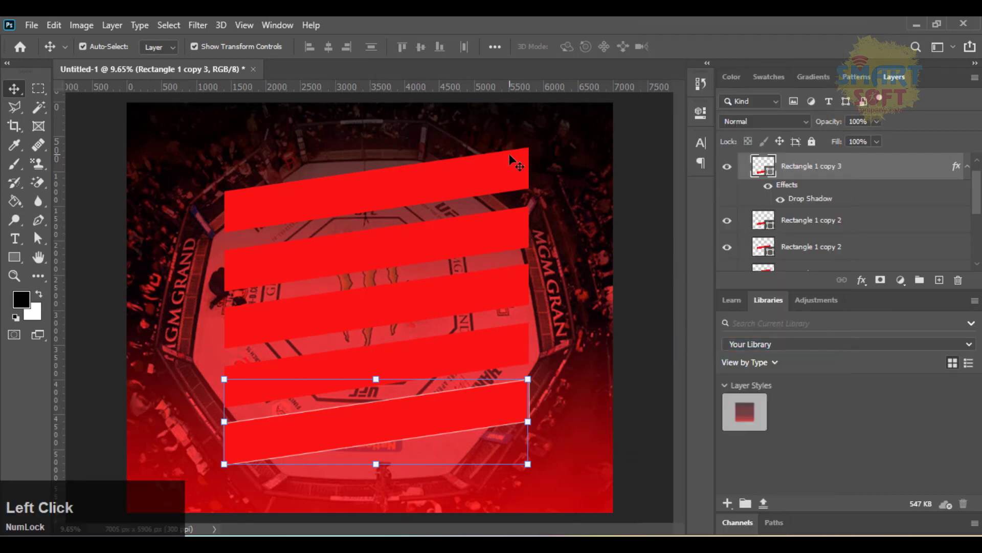
click(510, 167)
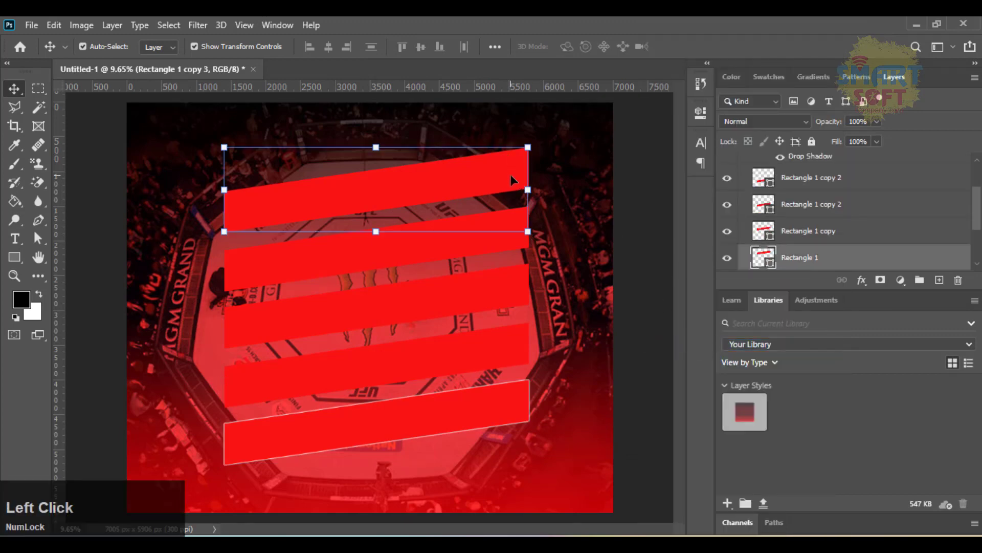
shift+click(244, 272)
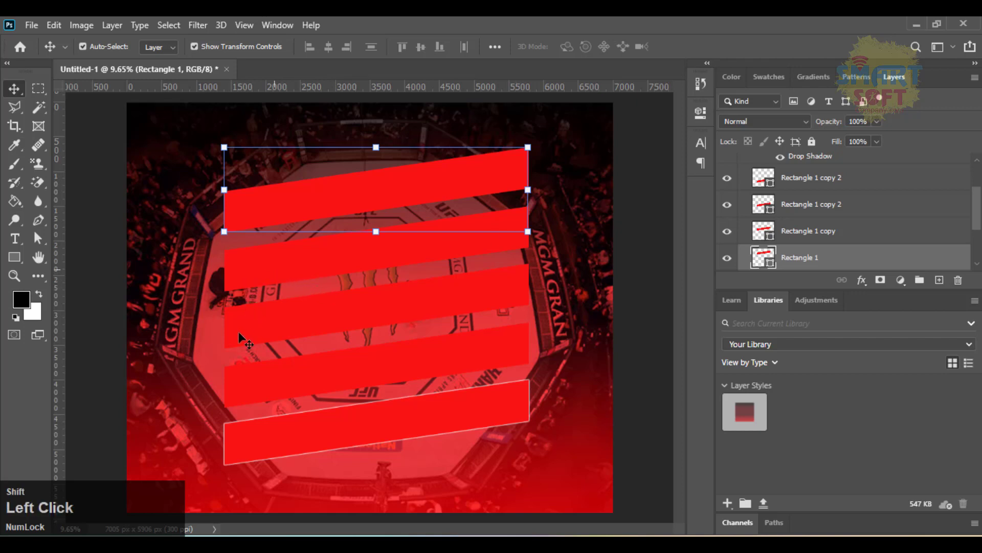
shift+click(239, 331)
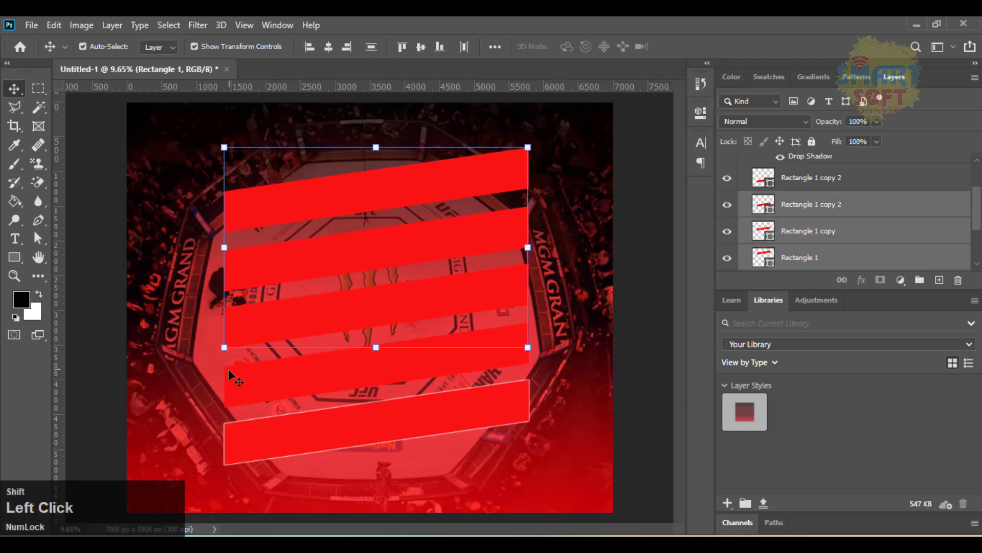
shift+click(233, 387)
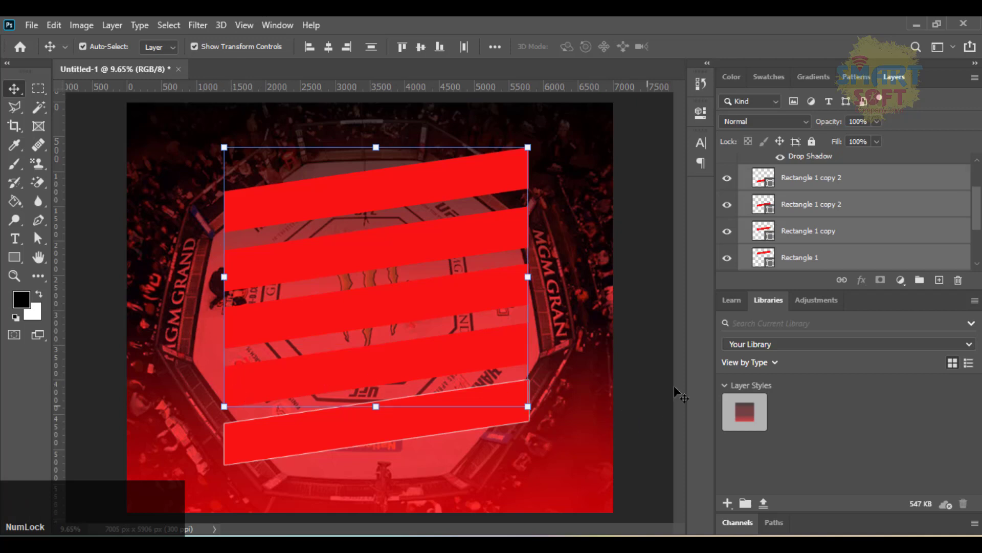
right_click(818, 223)
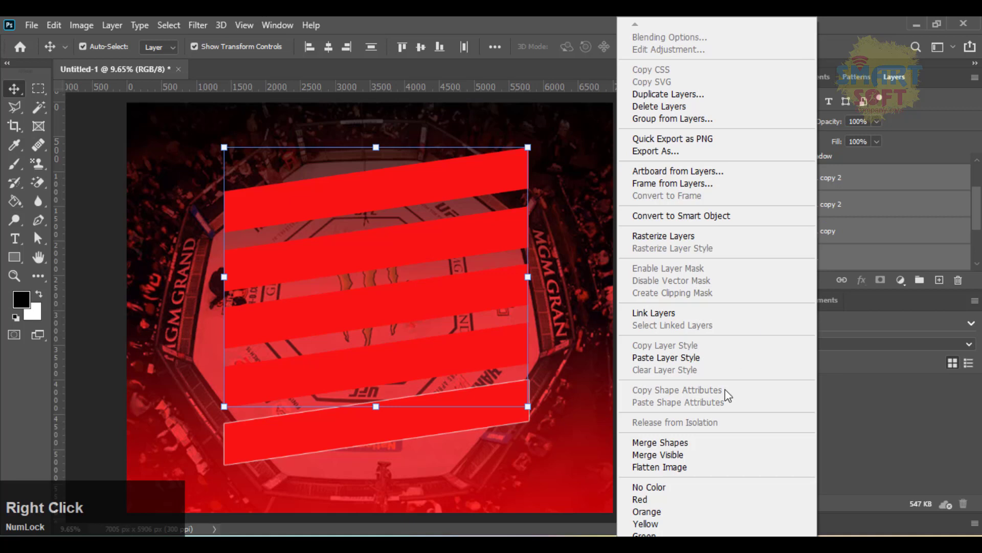
click(656, 360)
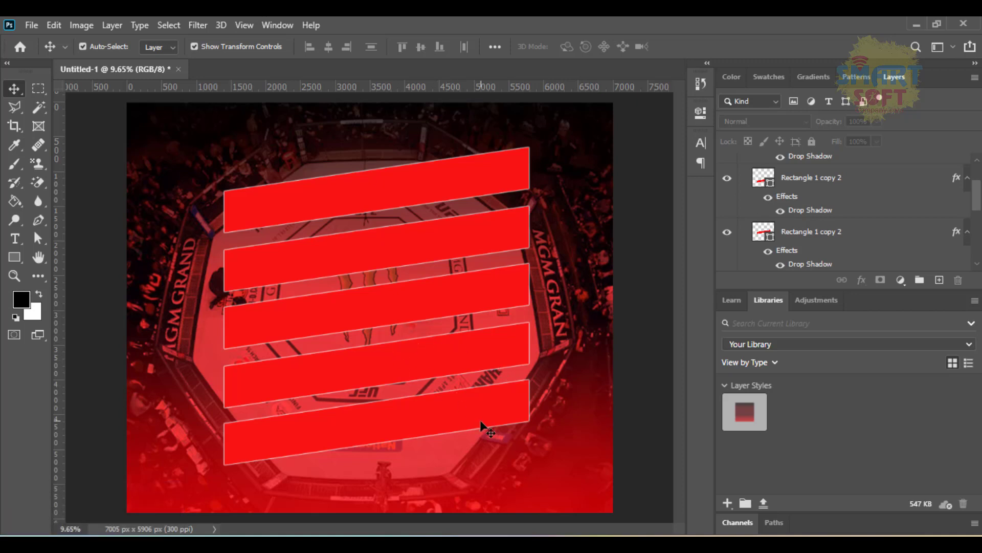
Lock the position of the arena photo layer and deselect it
click(193, 123)
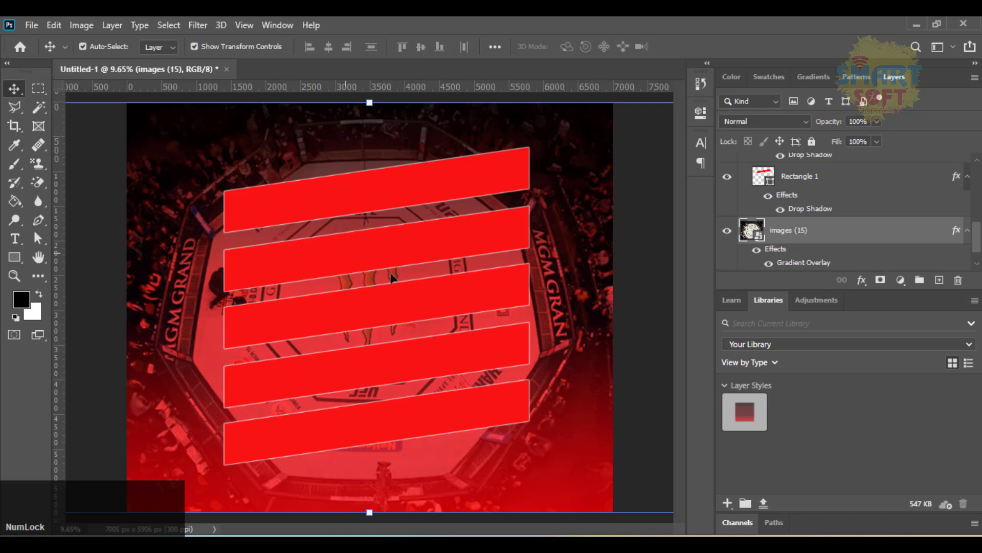
click(781, 145)
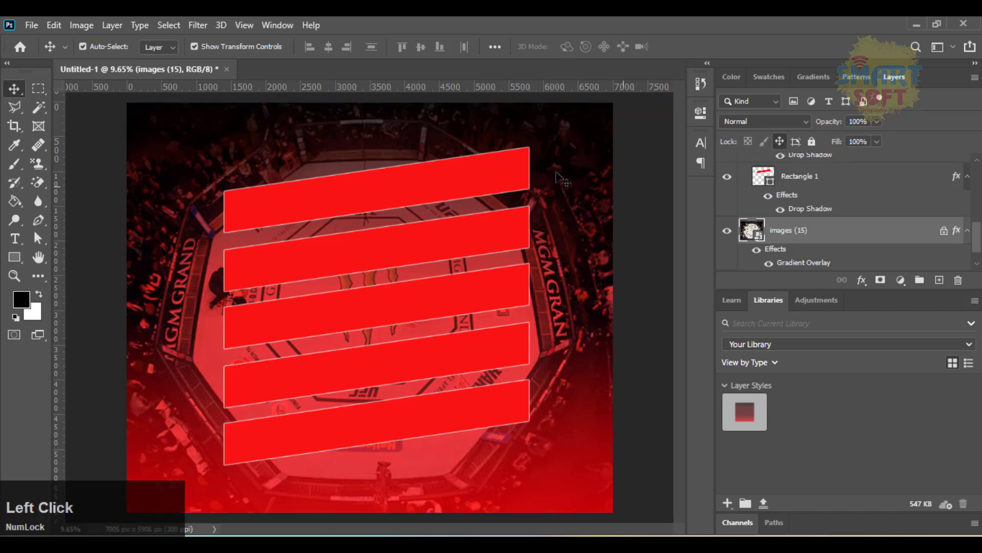
click(294, 144)
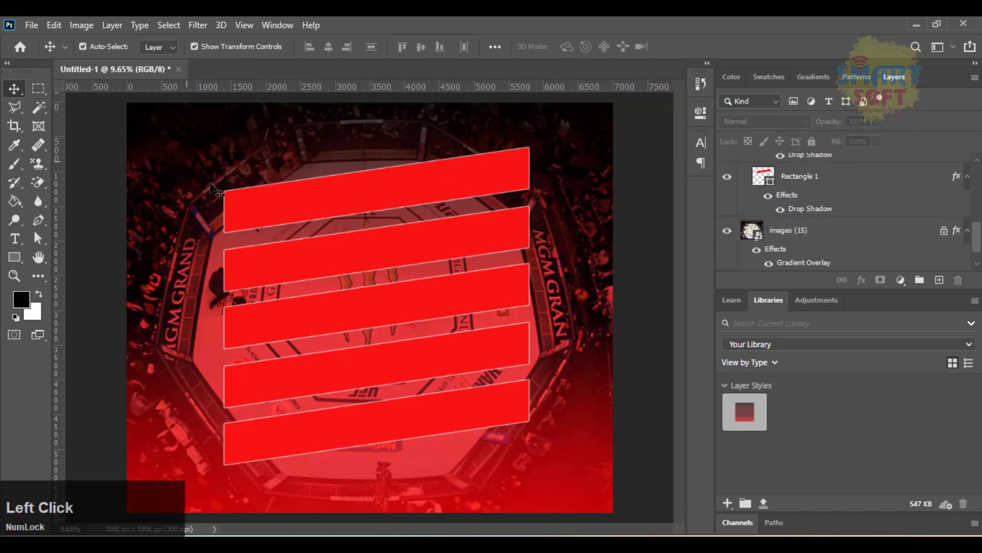
Select all five red bars and scale them together about their centre to 82.61%
drag(216, 191, 522, 414)
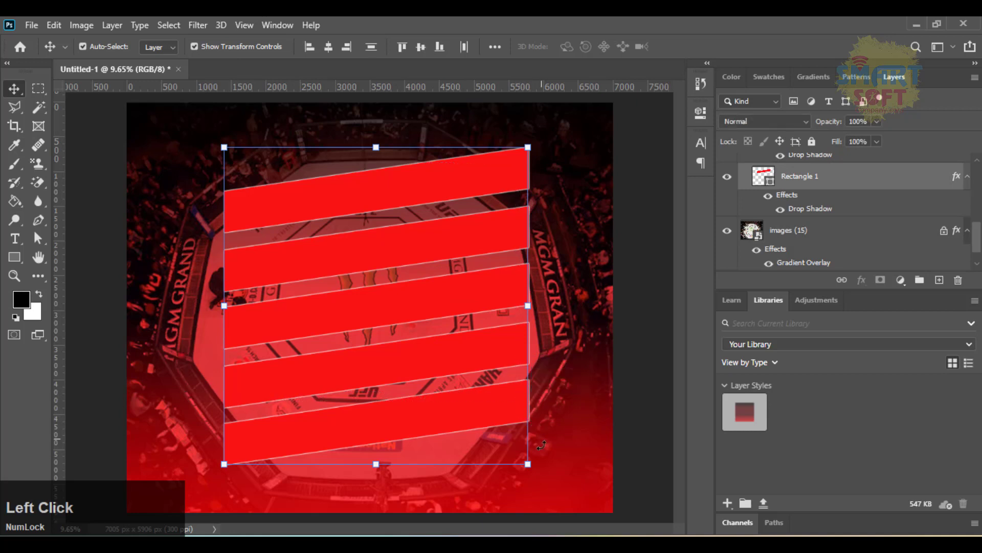
drag(528, 463, 503, 437)
key(Return)
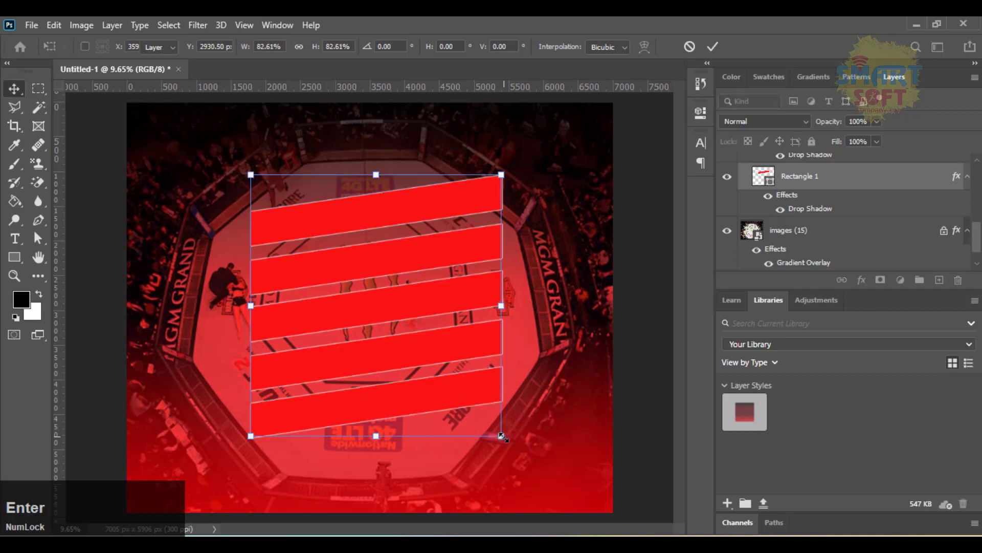
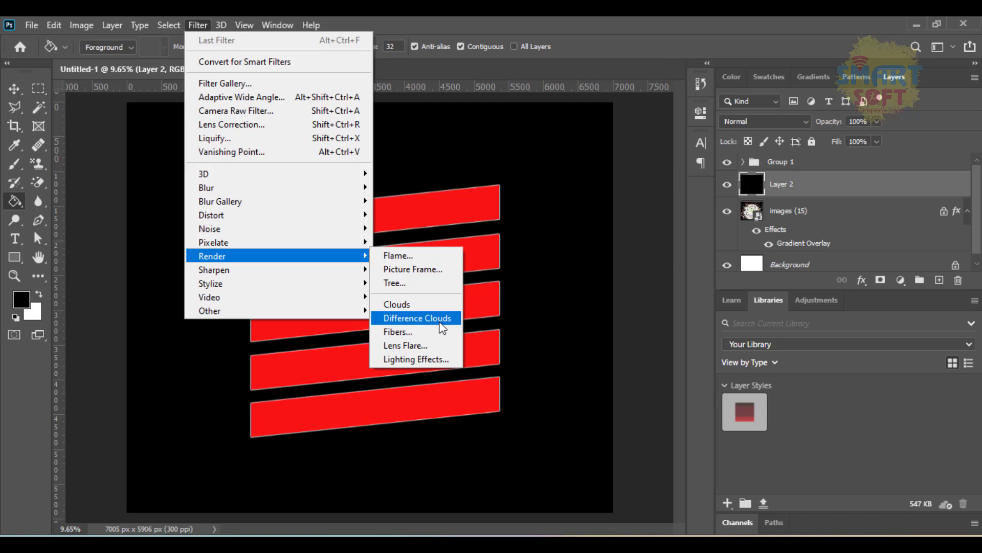
Render a Lens Flare on the black Layer 2 with the 50-300mm Zoom lens type and 80% brightness
click(443, 346)
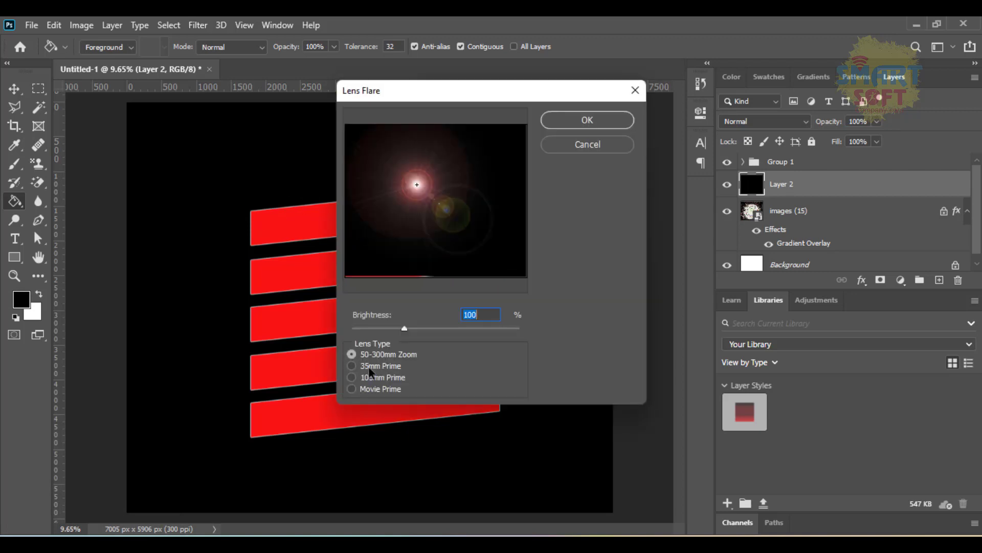
click(352, 366)
click(367, 378)
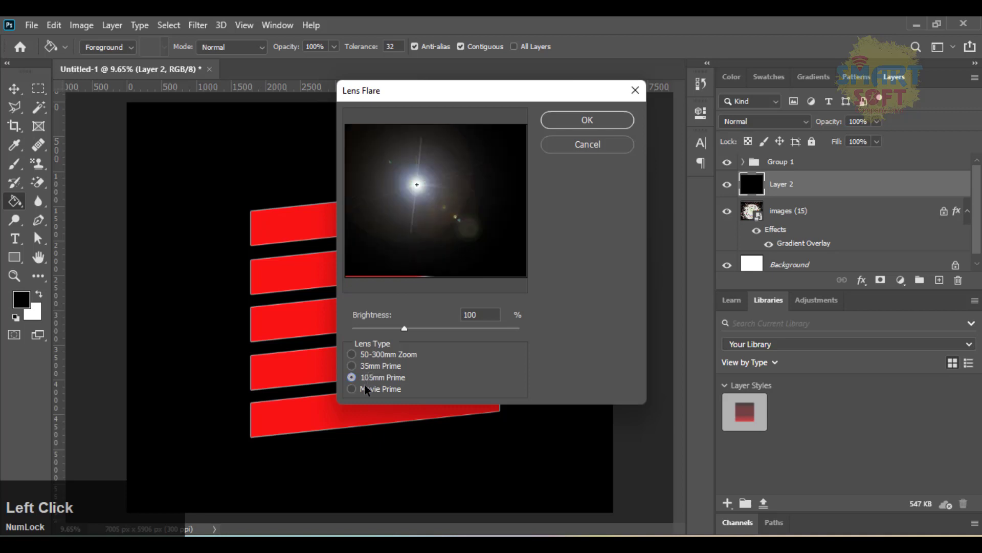
click(367, 389)
click(361, 355)
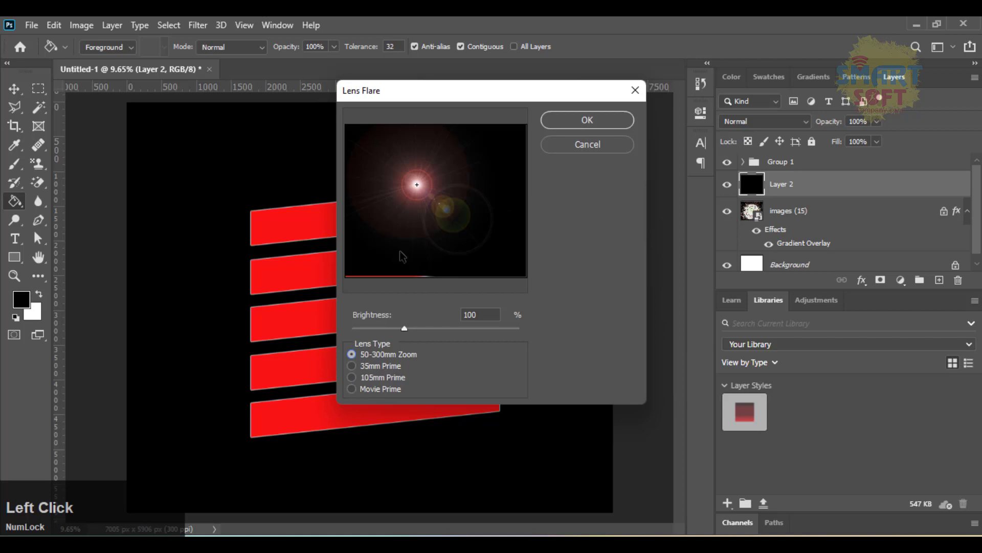
drag(404, 328, 392, 330)
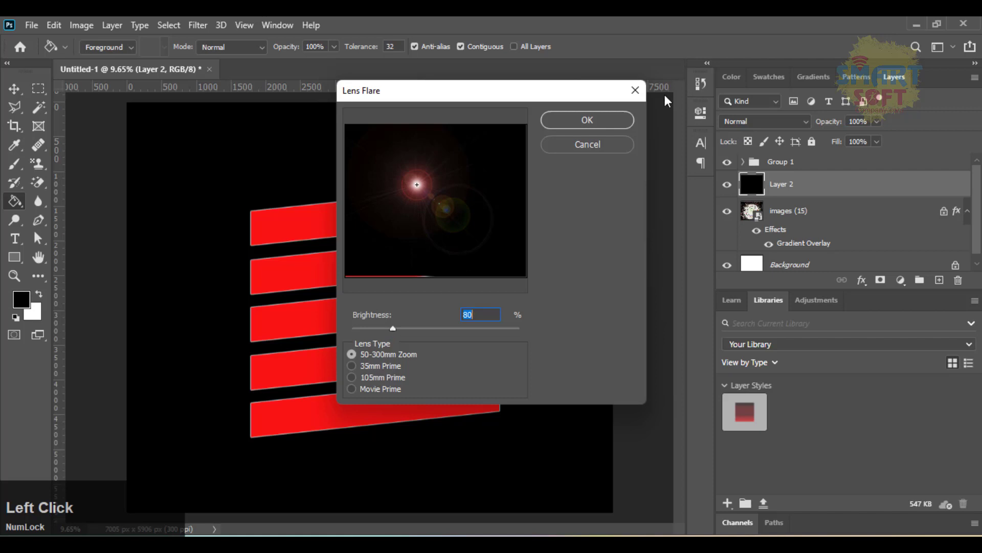
click(628, 122)
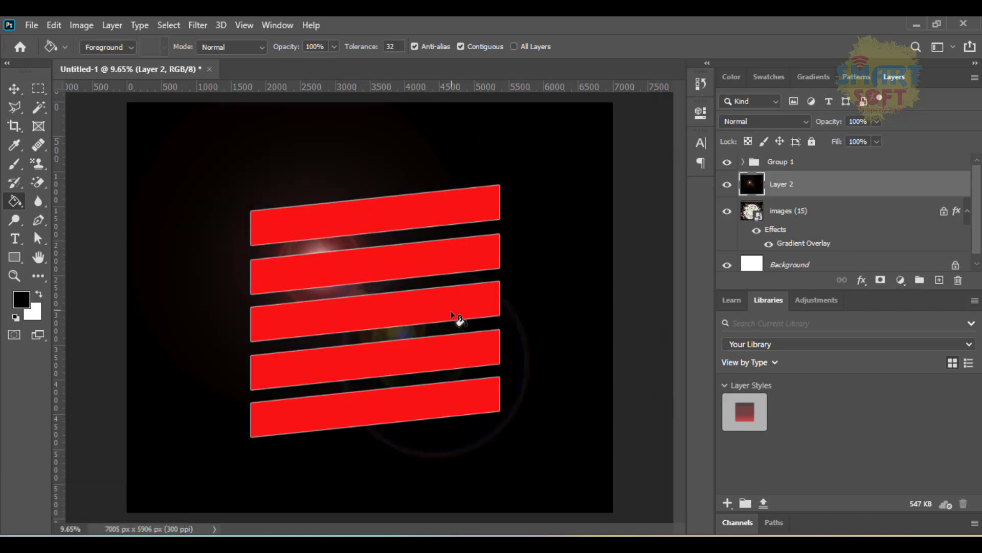
Move the lens flare layer above the red bars, to the top of Group 1
click(13, 91)
drag(807, 192, 803, 160)
scroll(792, 184, up, 1)
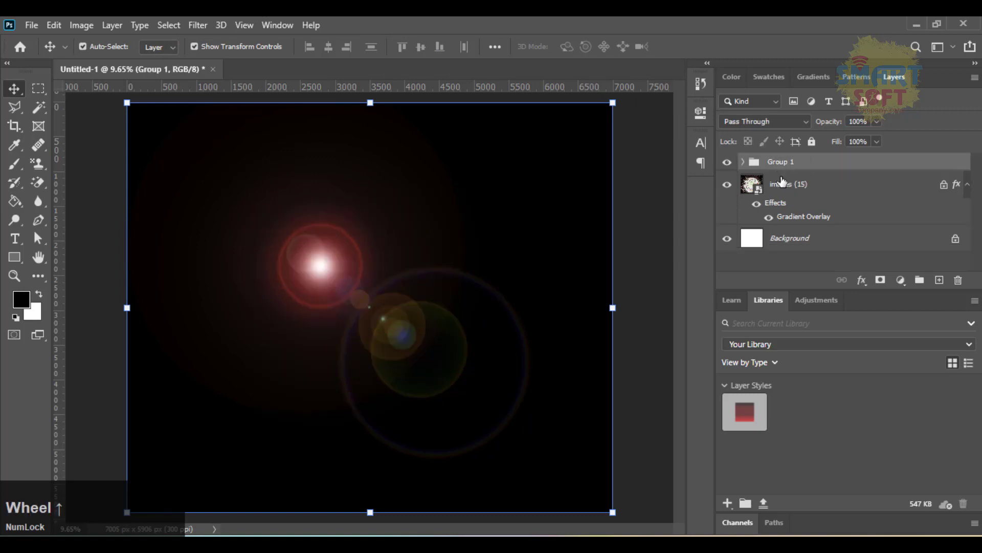
click(742, 163)
scroll(807, 224, up, 1)
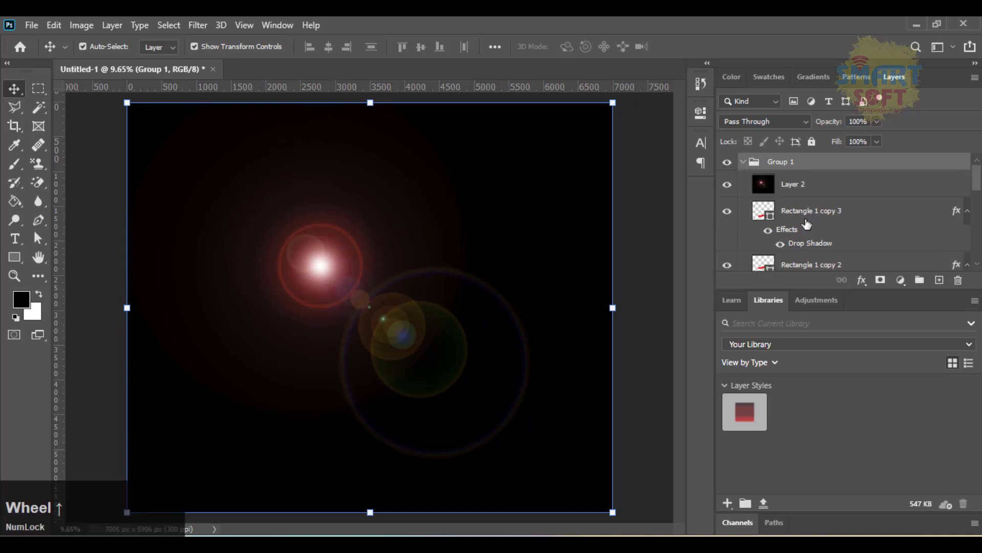
drag(790, 193, 781, 163)
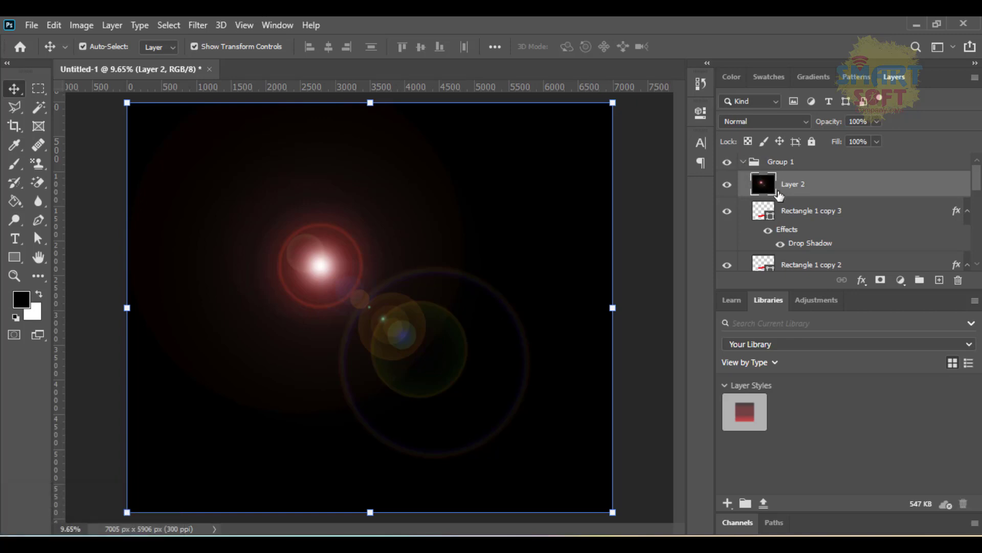
Set the lens flare layer's blend mode to Screen and move its bright spot to the upper-left corner of the top bar
click(743, 122)
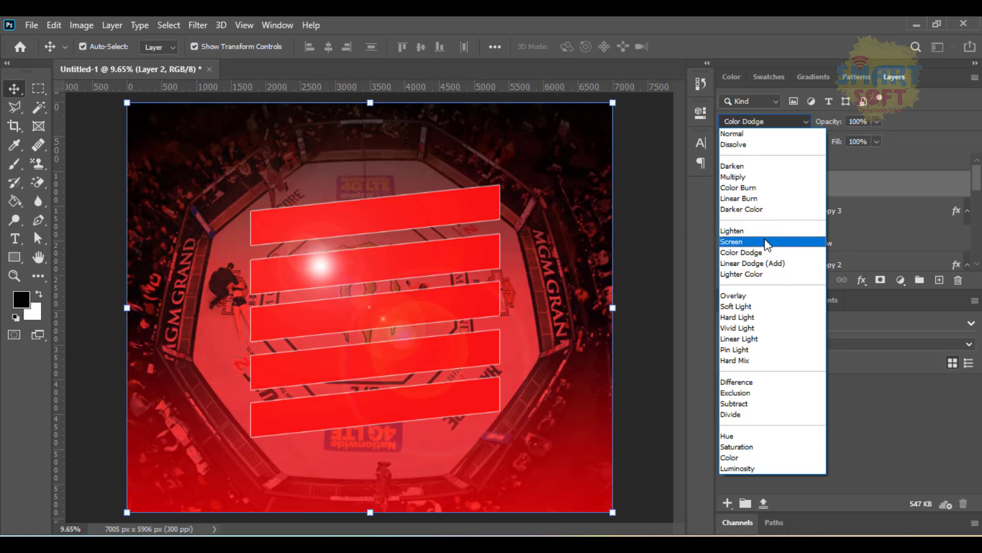
click(767, 242)
drag(314, 267, 240, 211)
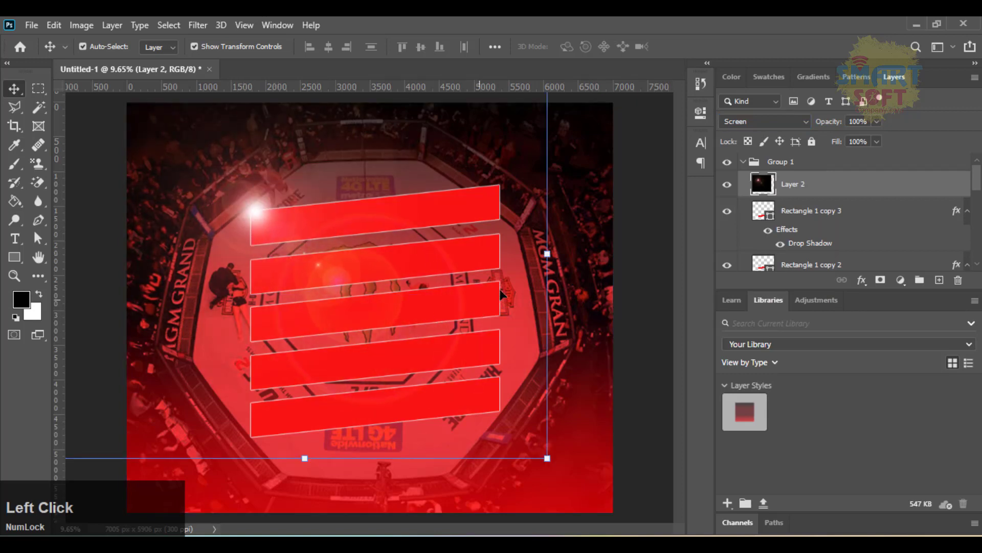
Scale the lens flare to 48.22% about its centre and realign its bright spot with the top bar's upper-left corner
drag(547, 253, 415, 242)
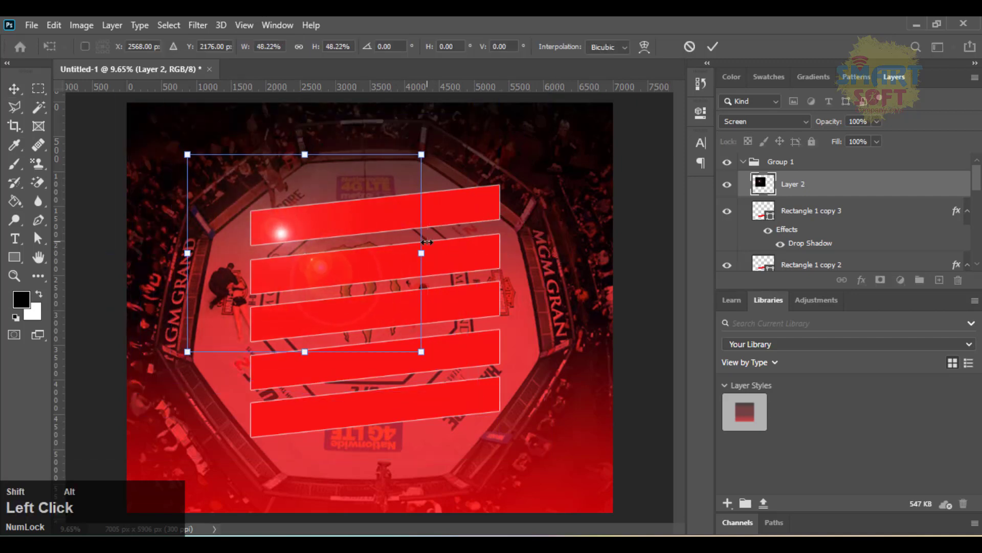
drag(274, 231, 252, 212)
key(Return)
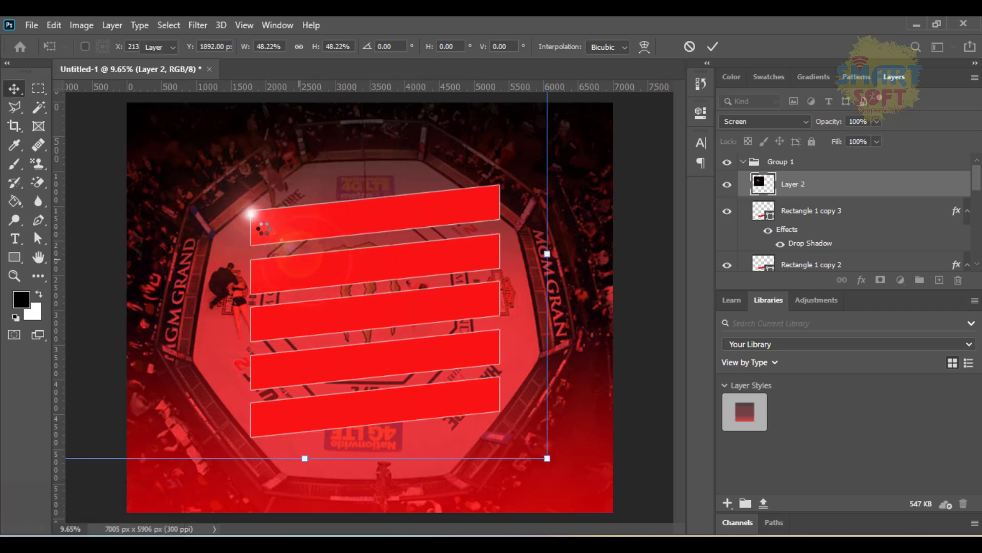
Duplicate the flare onto the right end of the bottom bar, the left end of the fourth bar and the right end of the second bar
drag(244, 215, 249, 361)
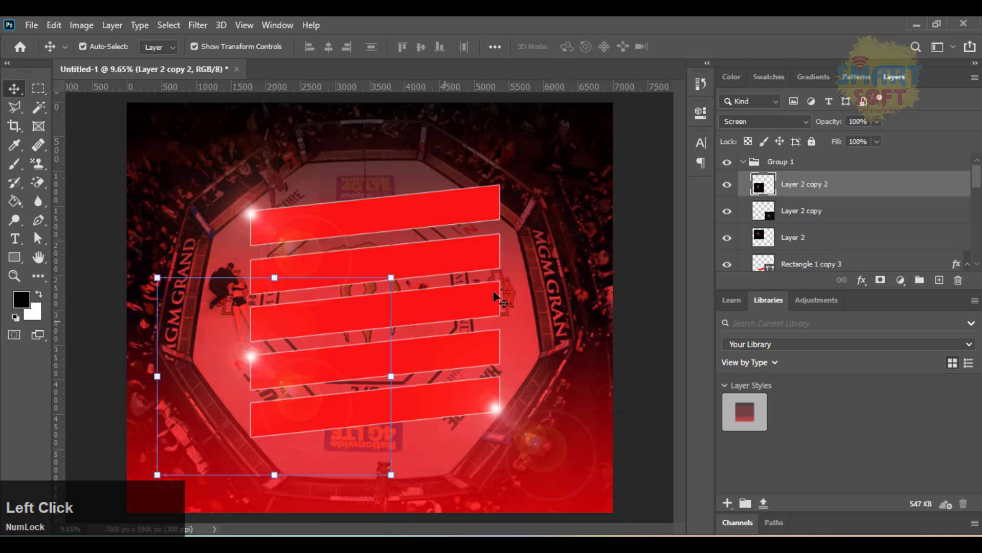
click(565, 220)
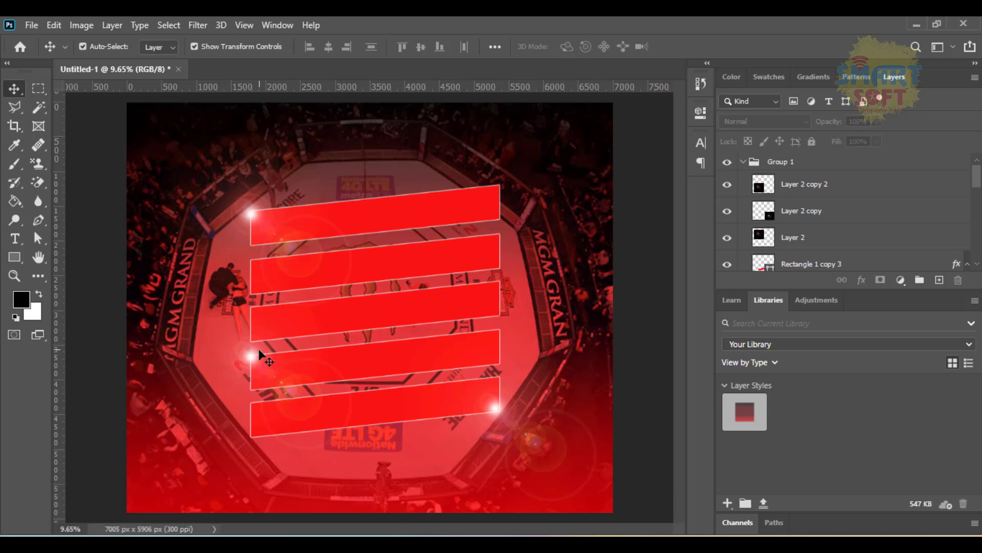
click(250, 360)
drag(251, 359, 496, 243)
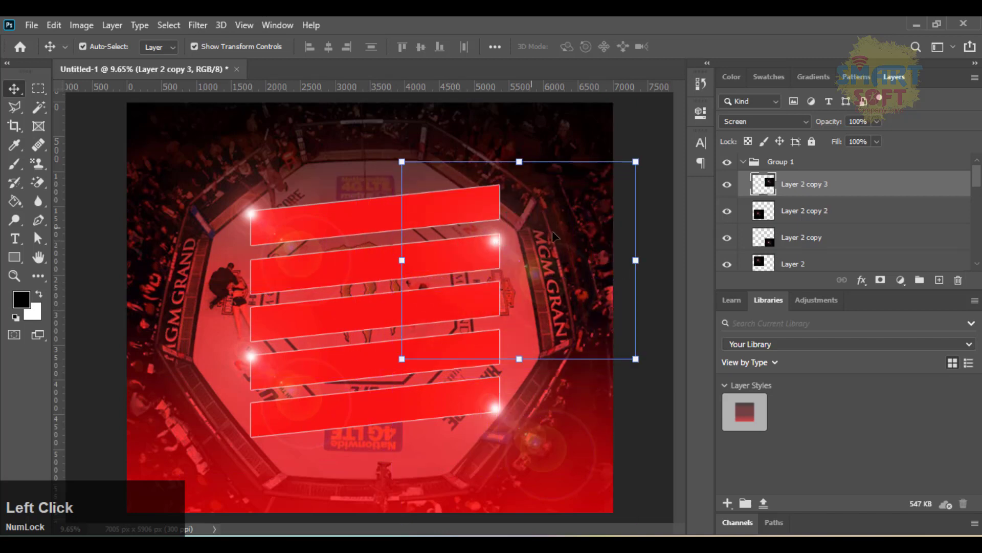
Select Layer 2 and its three flare copies and group them
shift+click(823, 212)
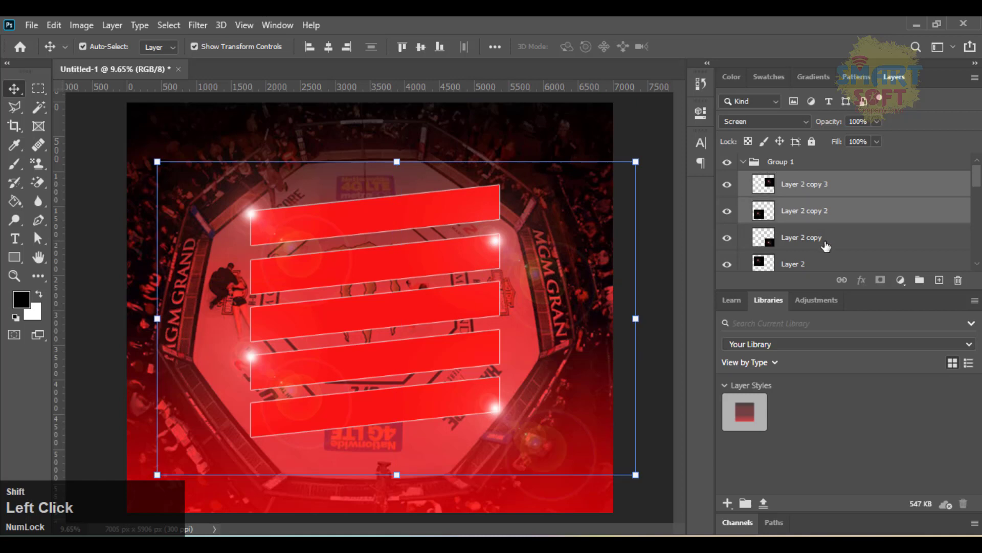
shift+click(821, 241)
shift+click(828, 263)
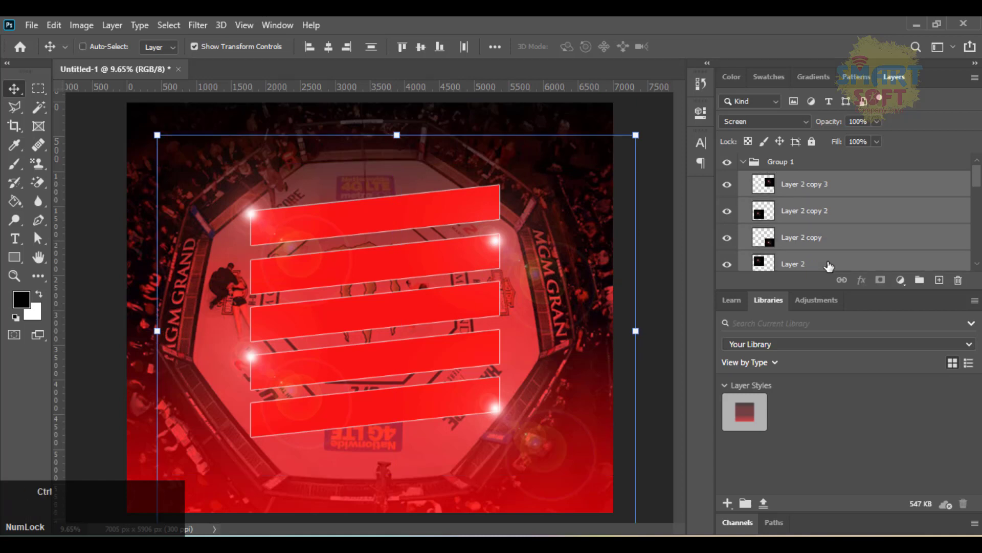
key(ctrl+g)
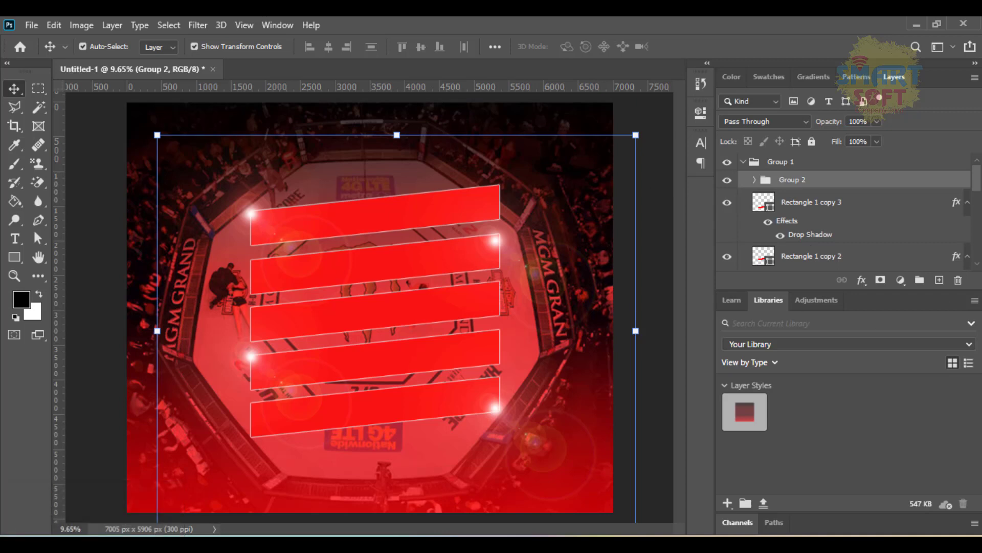
Move the flare group out of Group 1 to the top of the layer stack, then collapse and select Group 1
scroll(923, 205, down, 1)
scroll(924, 205, down, 2)
scroll(924, 205, up, 3)
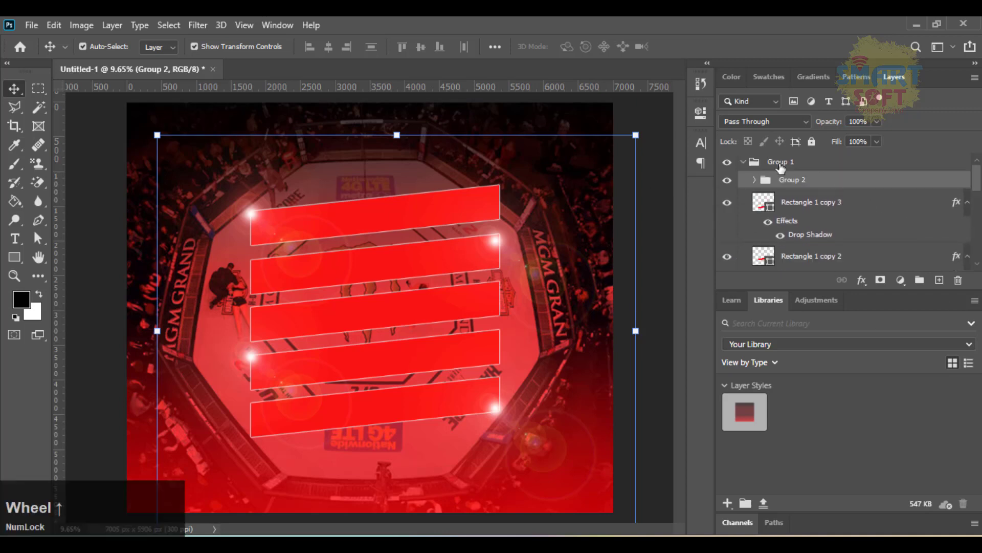
drag(758, 186, 778, 163)
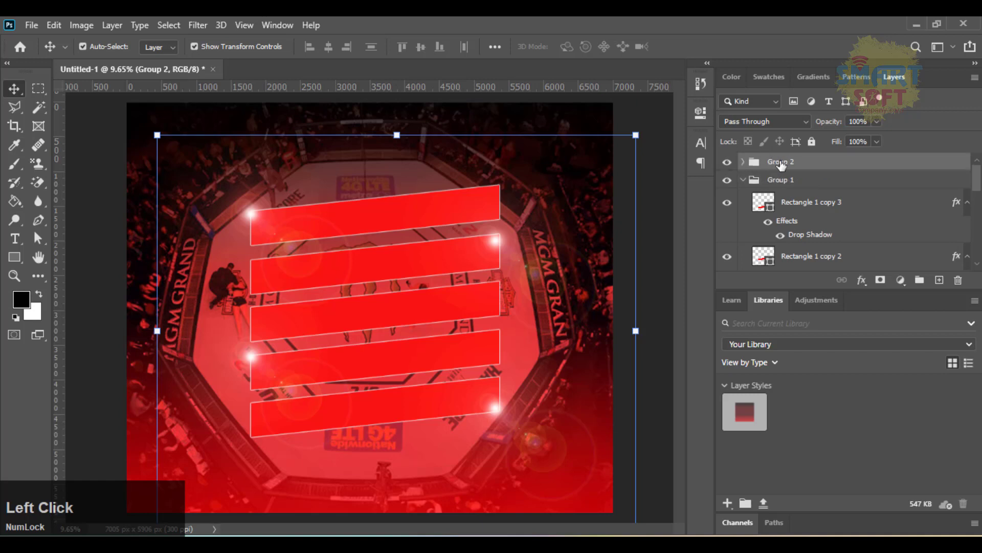
click(741, 183)
click(742, 180)
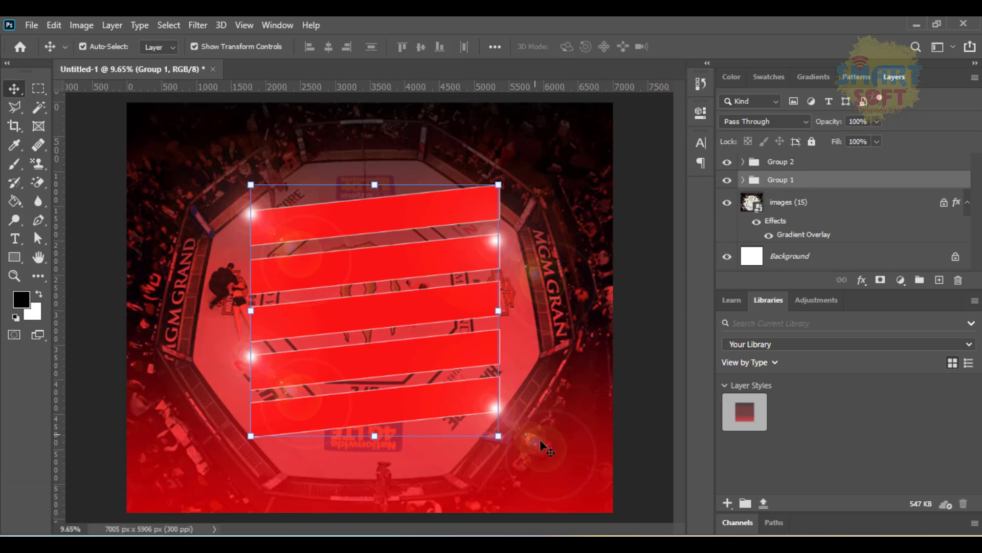
Open mma_PNG63 (1).png from the PS folder in File Explorer and bring the fighter cutout into the poster document above Group 1
click(509, 527)
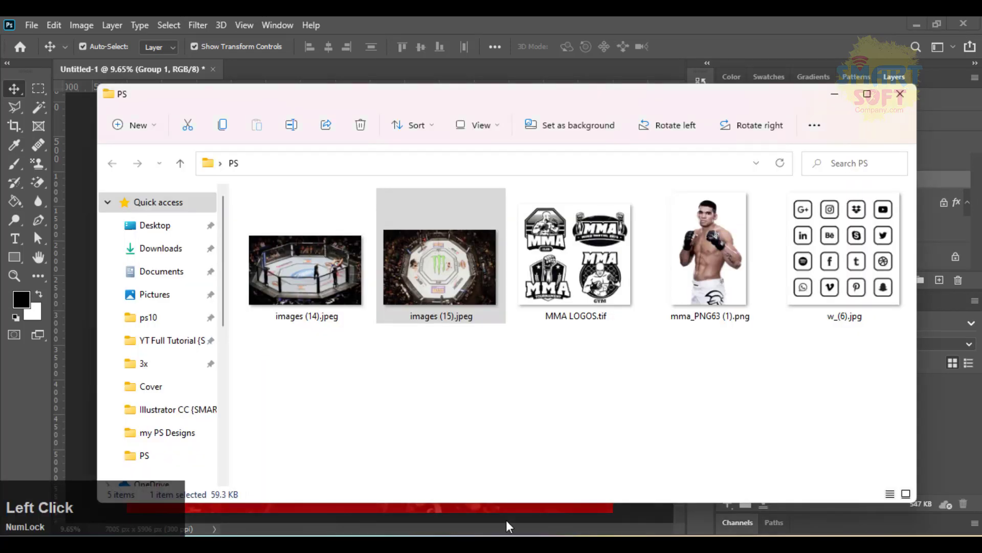
click(719, 246)
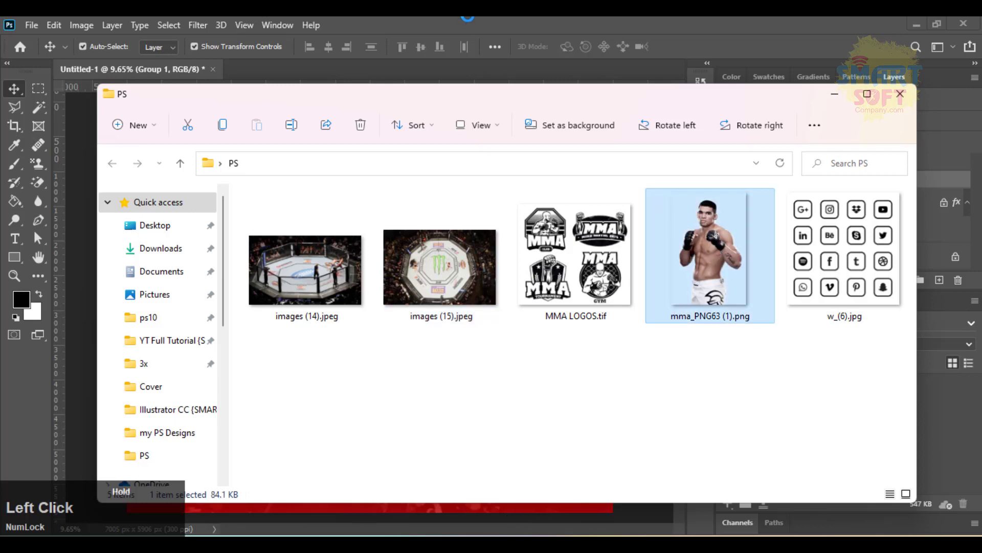
click(513, 69)
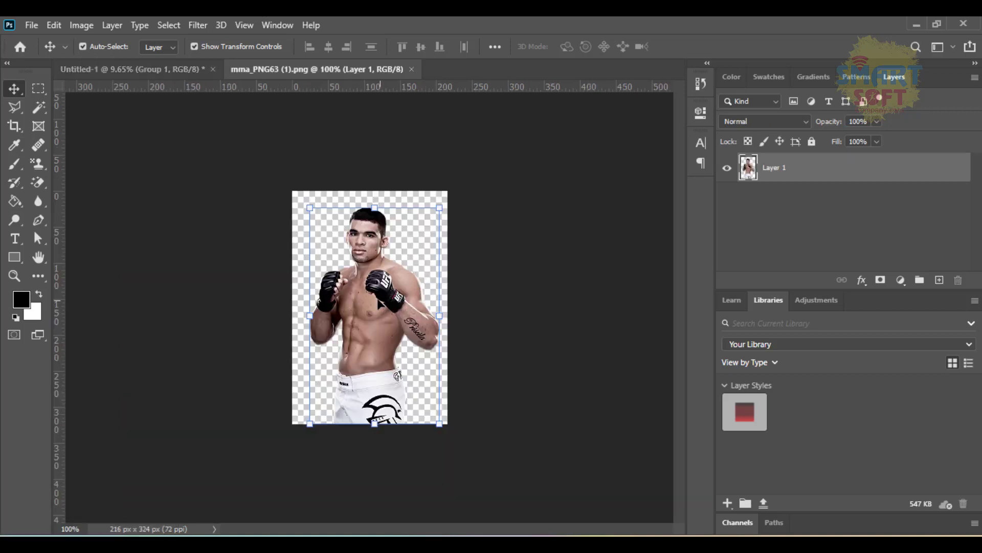
drag(372, 291, 255, 243)
drag(358, 318, 358, 317)
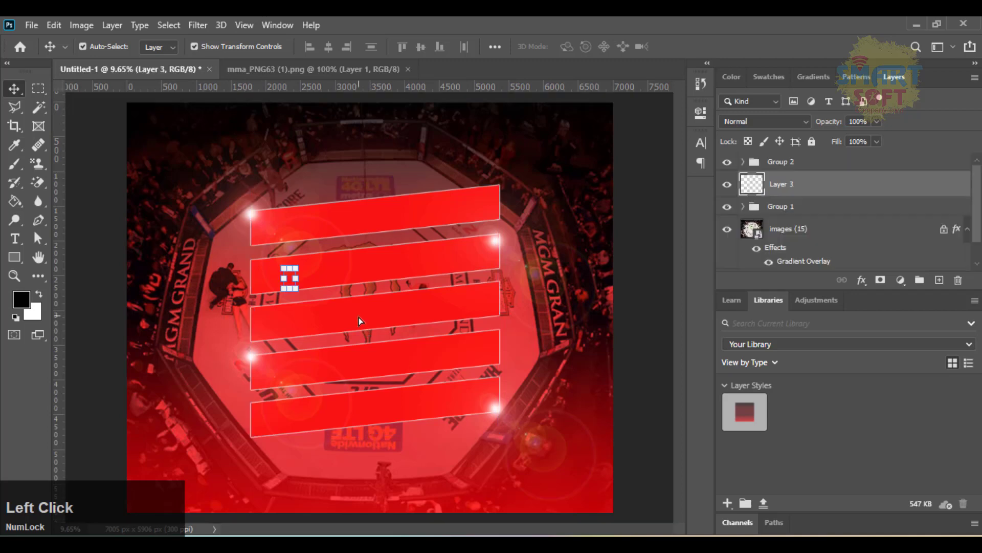
Enlarge the fighter proportionally about its centre until it is taller than the stack of red bars
drag(292, 285, 415, 283)
double_click(324, 282)
click(340, 281)
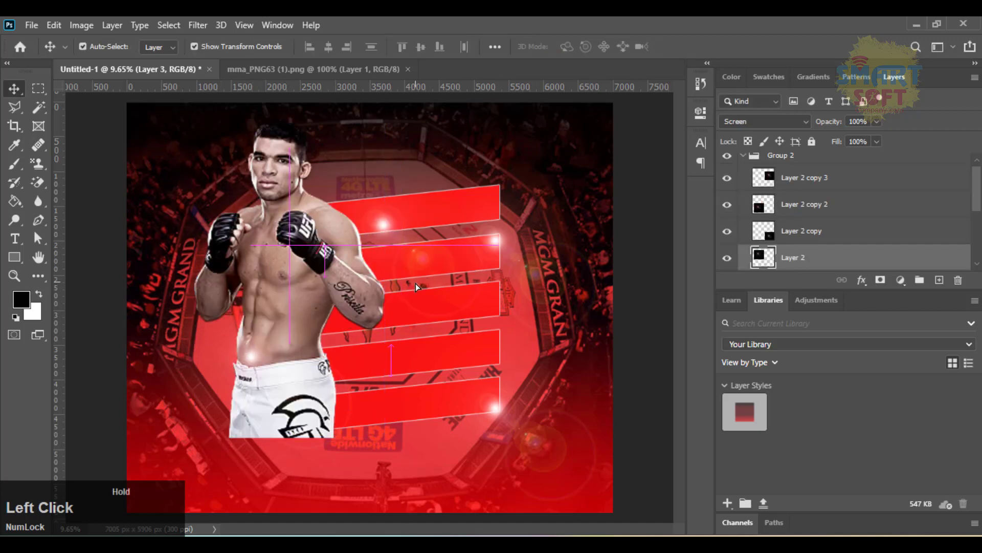
key(ctrl+z)
drag(279, 307, 329, 338)
key(ctrl+z)
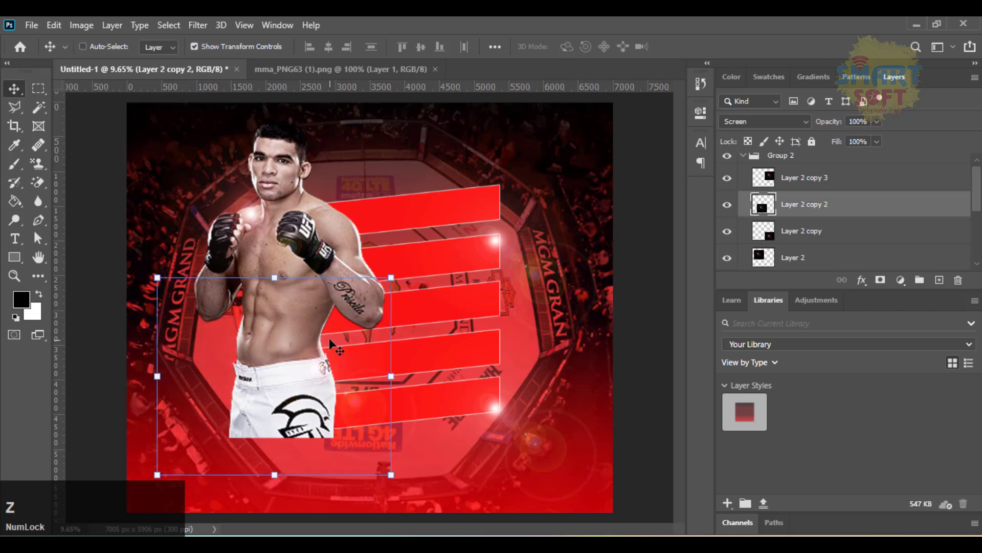
drag(303, 255, 319, 253)
key(ctrl+z)
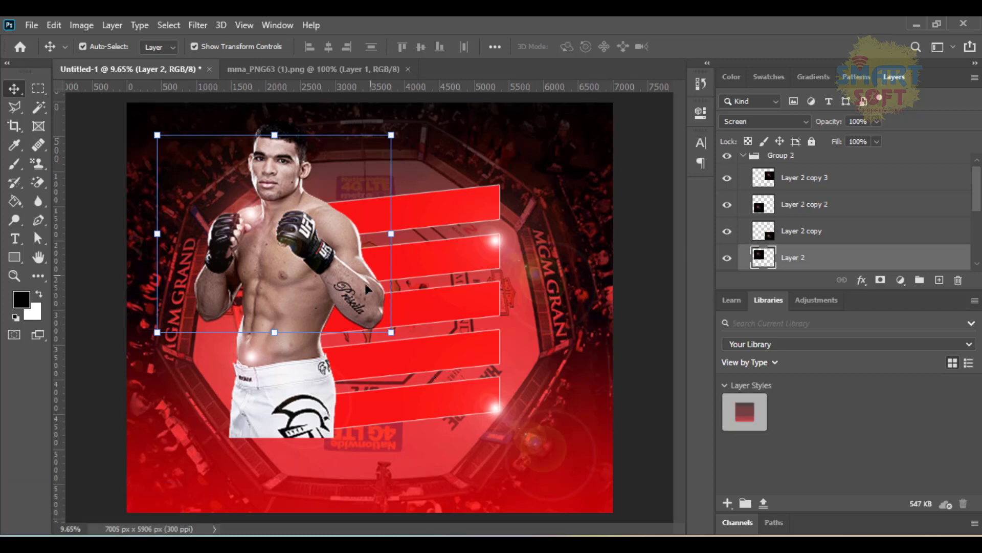
Select the fighter layer, Layer 3, and collapse and hide the lens flare group, Group 2
scroll(848, 226, down, 3)
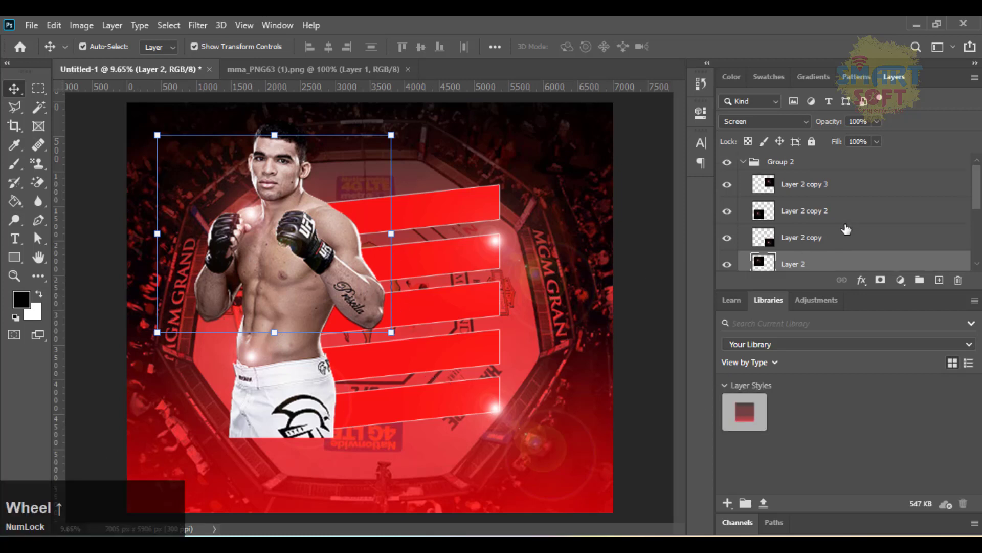
click(748, 220)
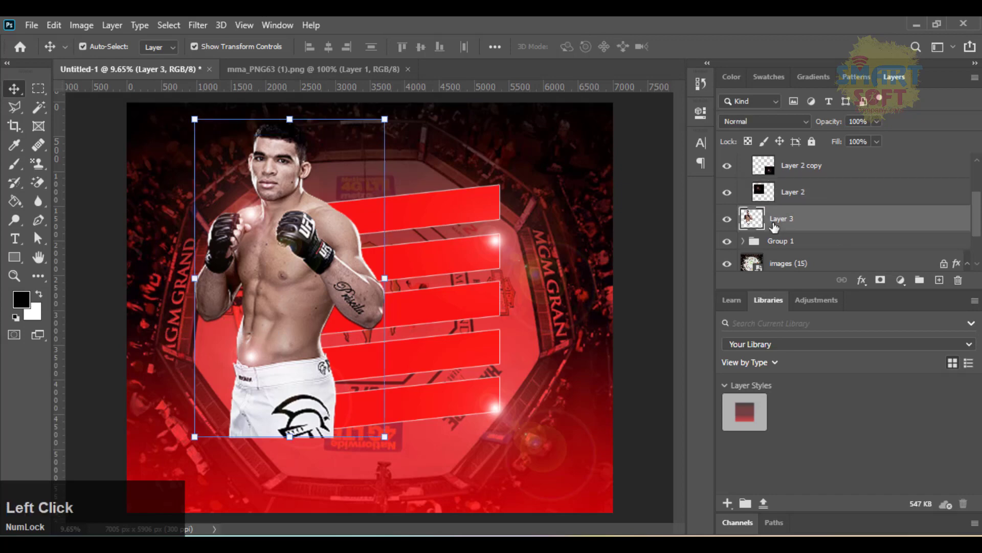
drag(775, 226, 778, 226)
scroll(779, 225, up, 3)
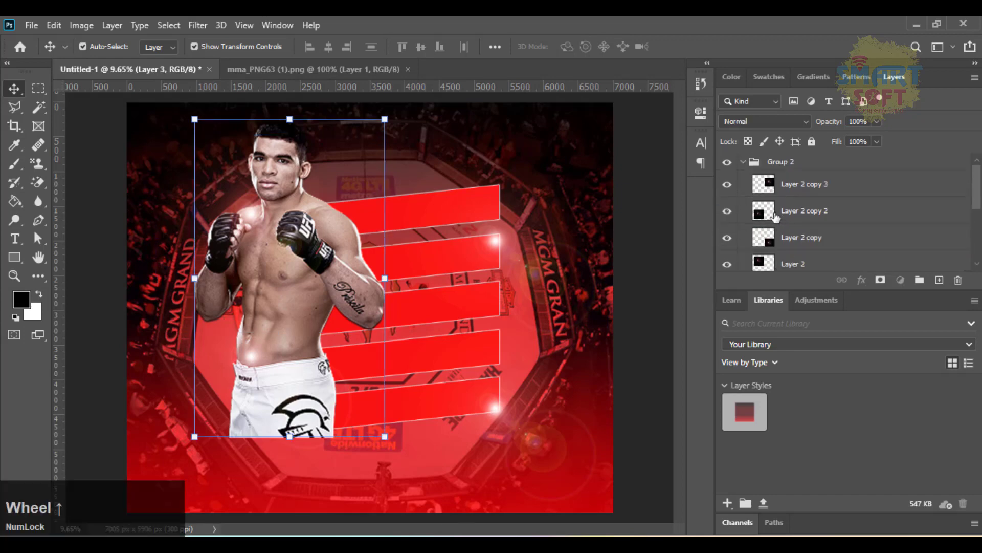
click(745, 162)
click(727, 163)
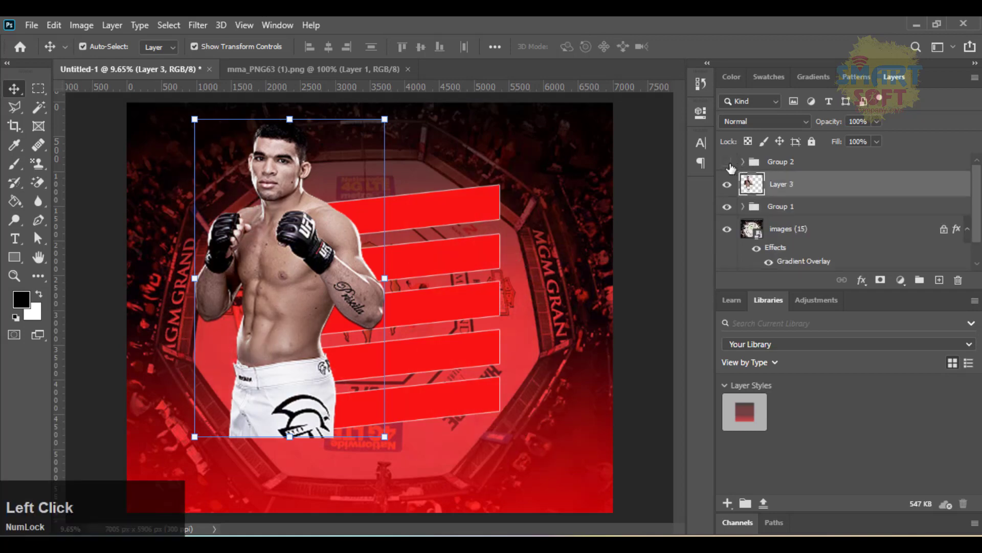
Centre the fighter over the red bars, scale it to 80.43% and place its cut-off base along the bottom bar
drag(288, 269, 384, 260)
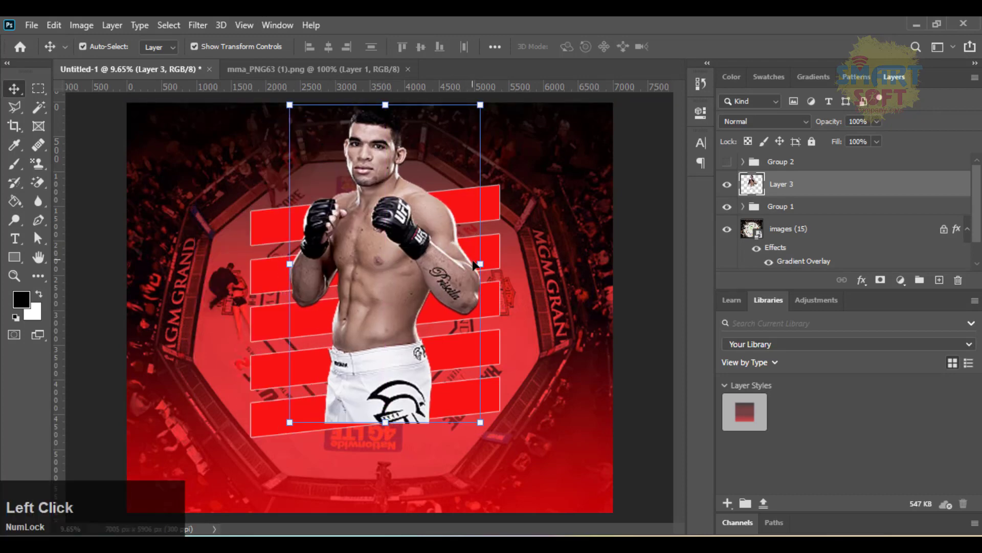
drag(472, 261, 461, 262)
drag(402, 290, 405, 311)
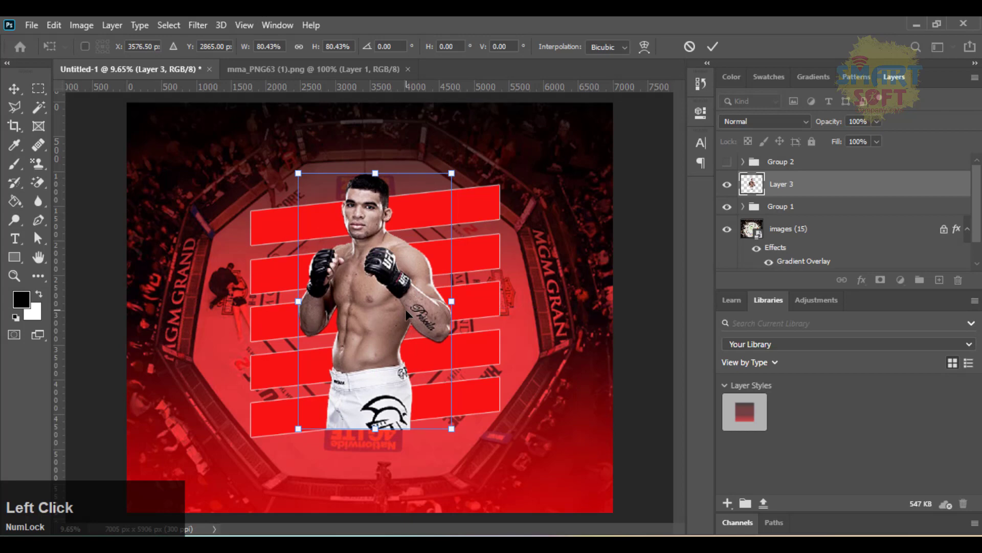
key(Return)
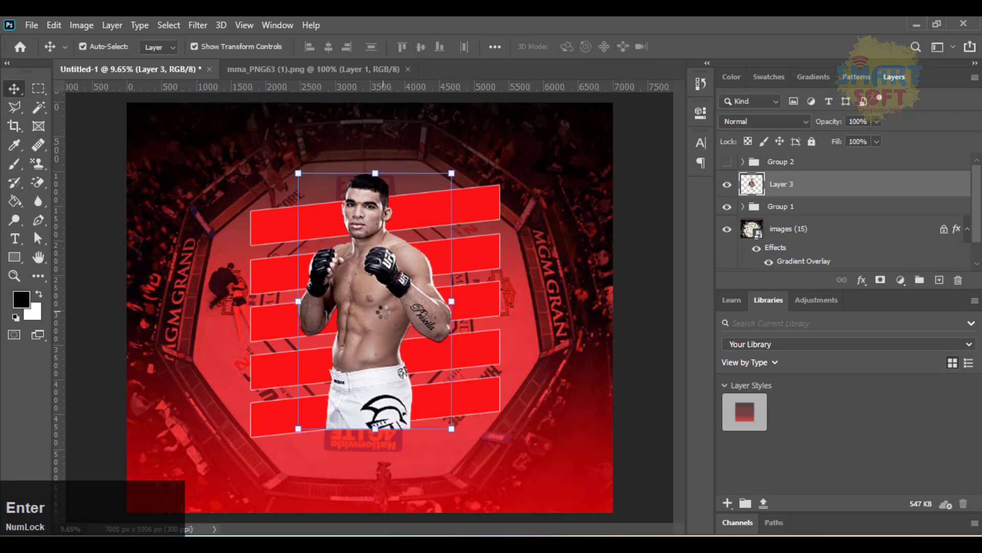
Cut away the part of the fighter's shorts below the slanted lower edge of the bottom bar using a polygonal lasso selection, then deselect
key(ctrl+equal)
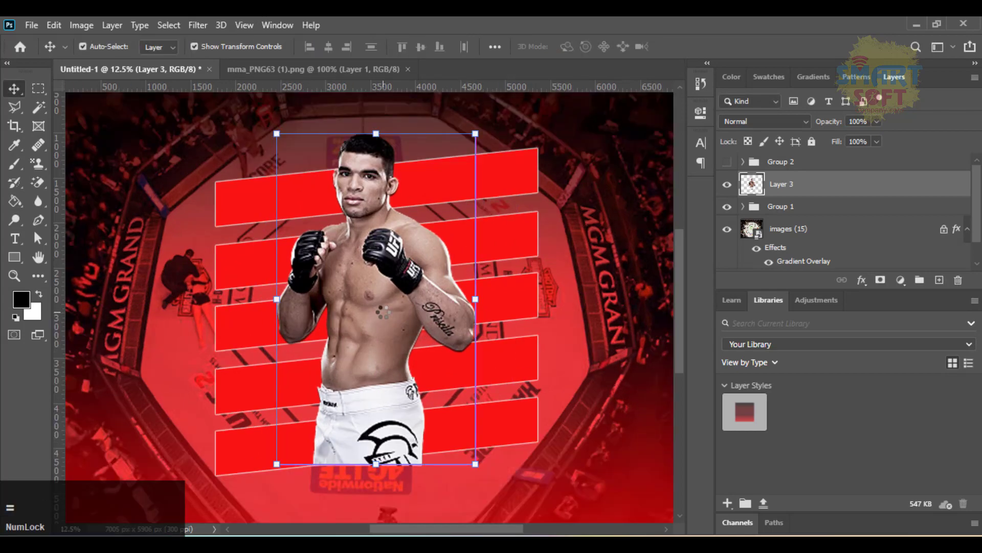
drag(400, 369, 383, 329)
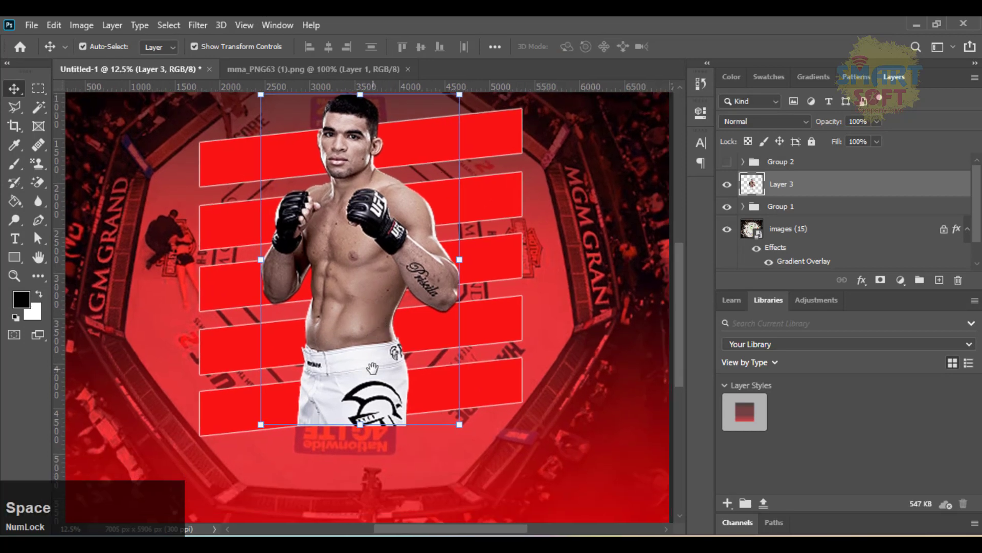
drag(372, 367, 363, 288)
key(ctrl+equal)
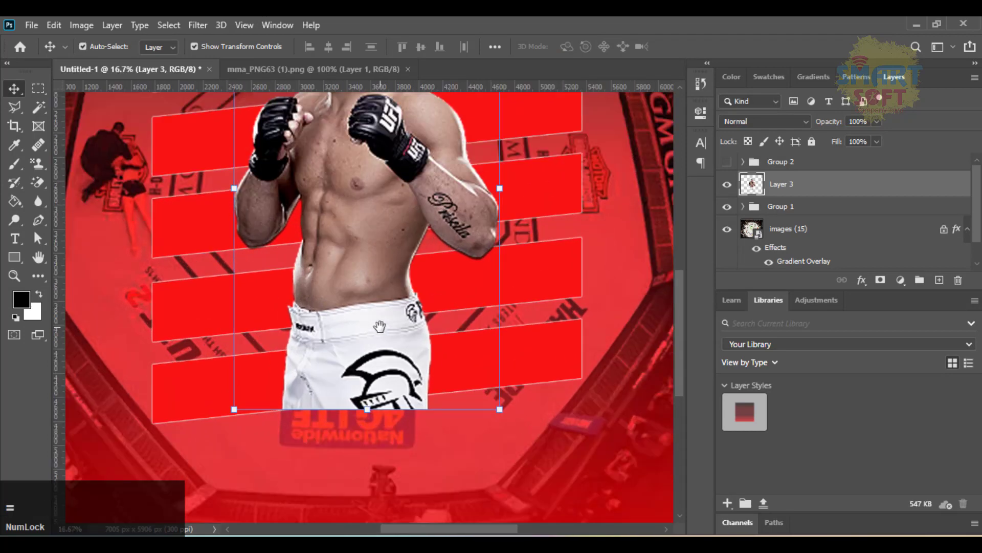
drag(377, 327, 373, 301)
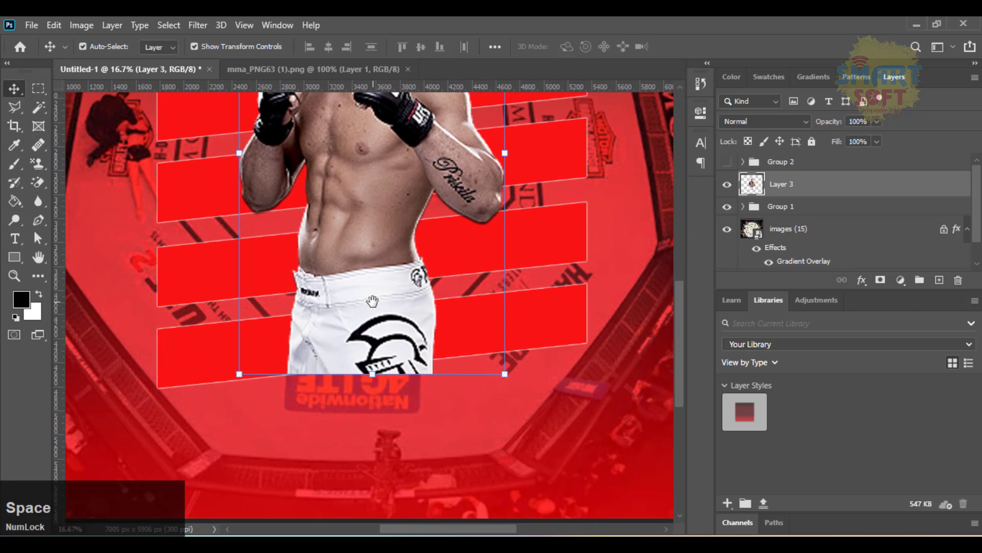
drag(390, 343, 383, 339)
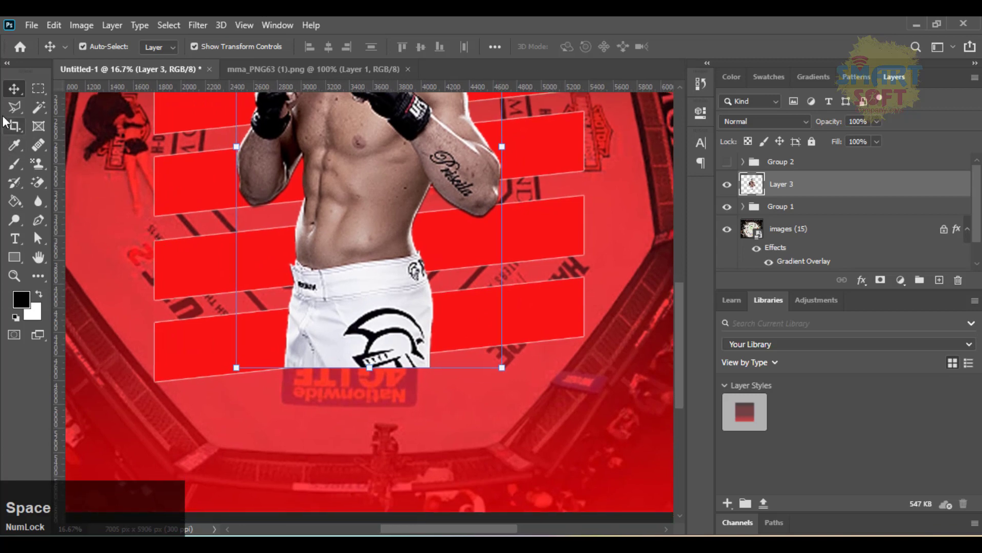
click(19, 108)
right_click(20, 109)
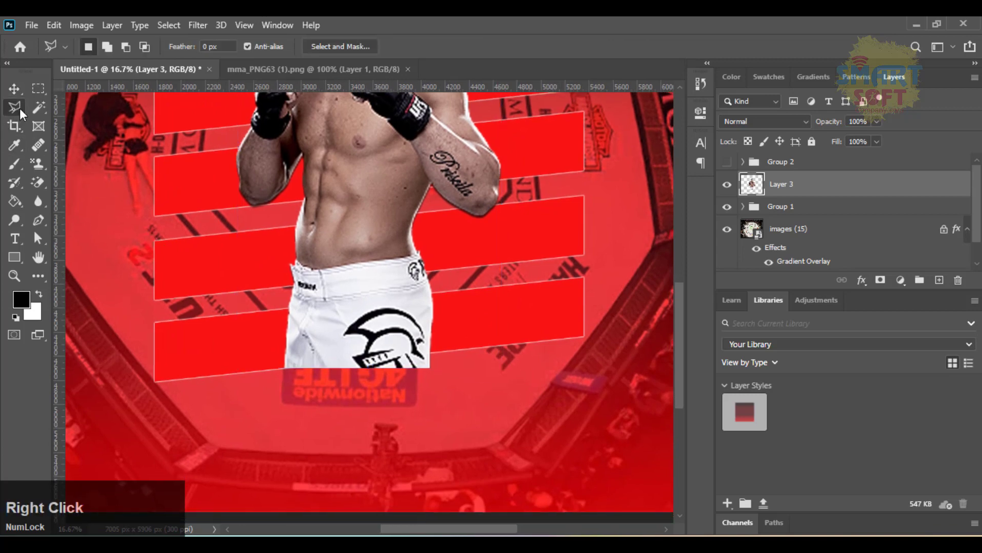
click(87, 118)
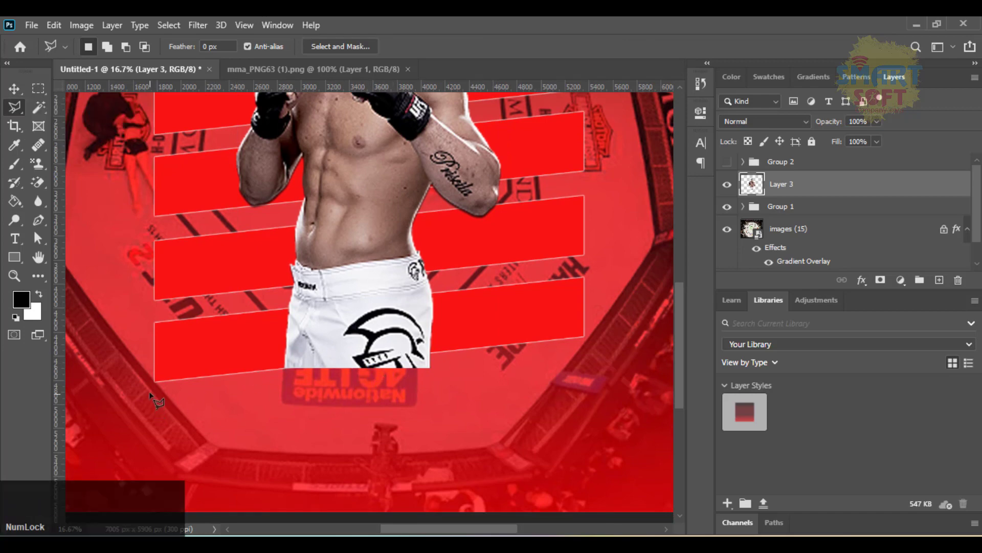
click(156, 381)
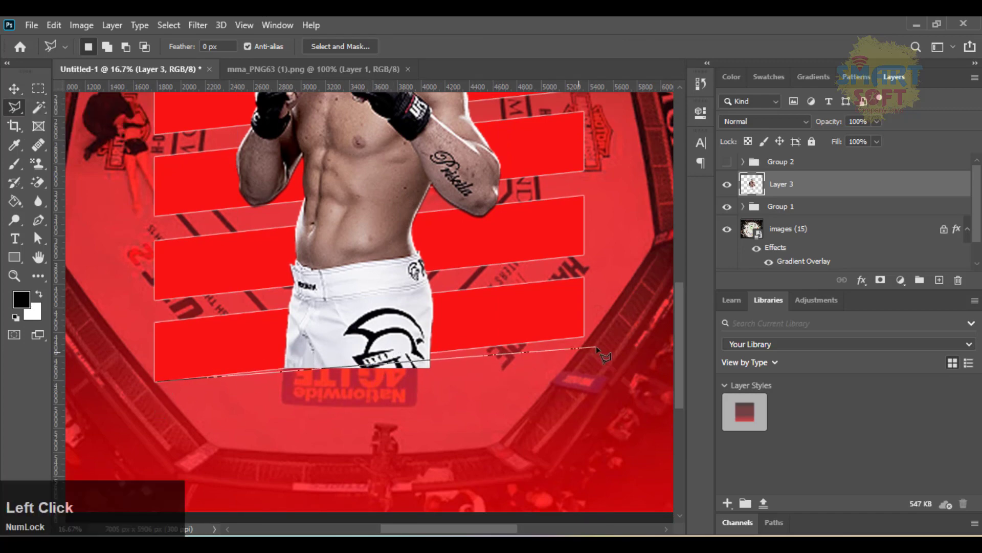
click(584, 337)
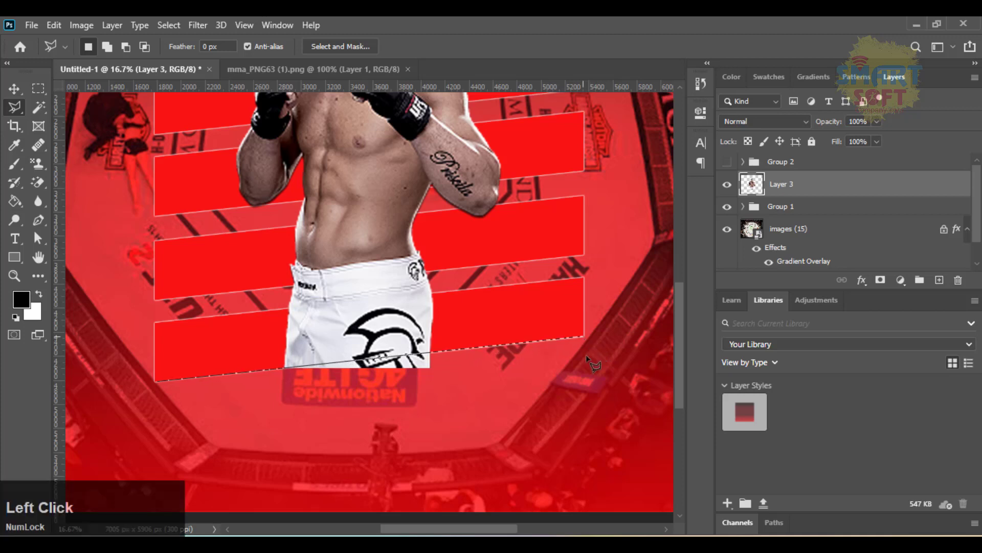
key(Return)
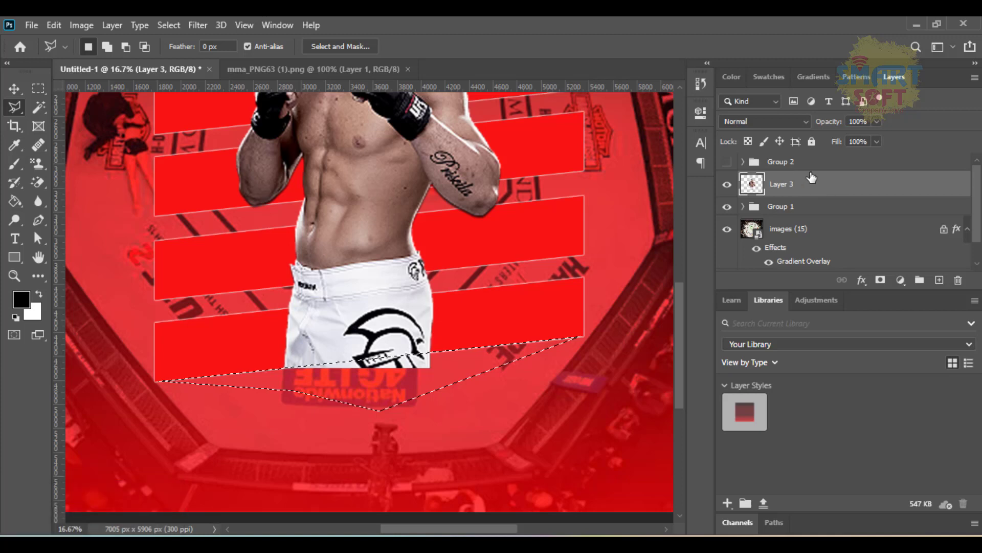
key(Delete)
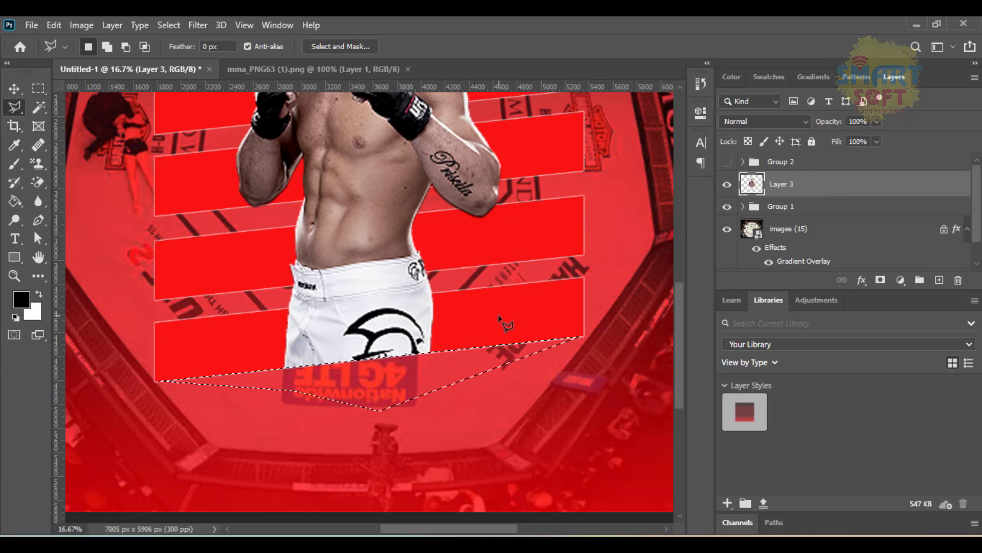
key(ctrl+d)
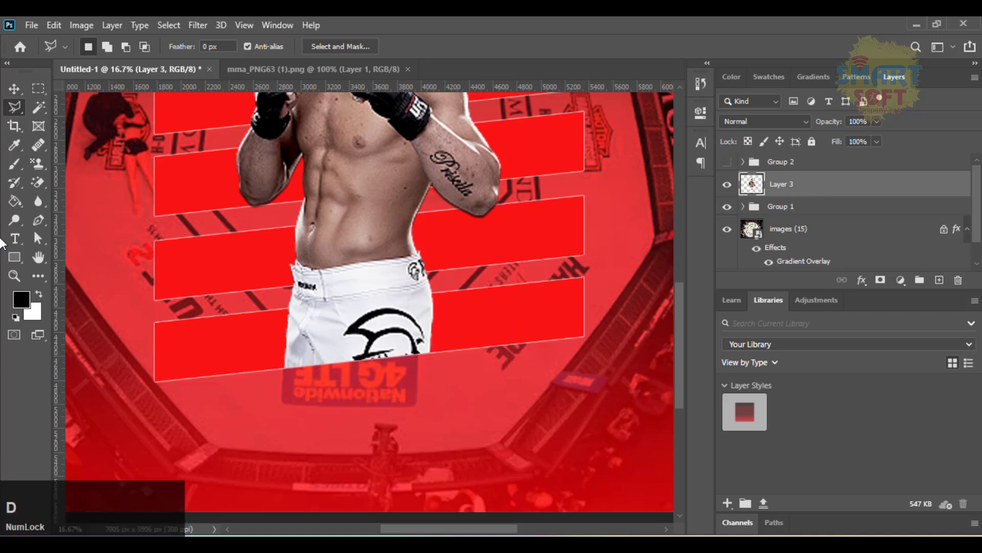
click(14, 88)
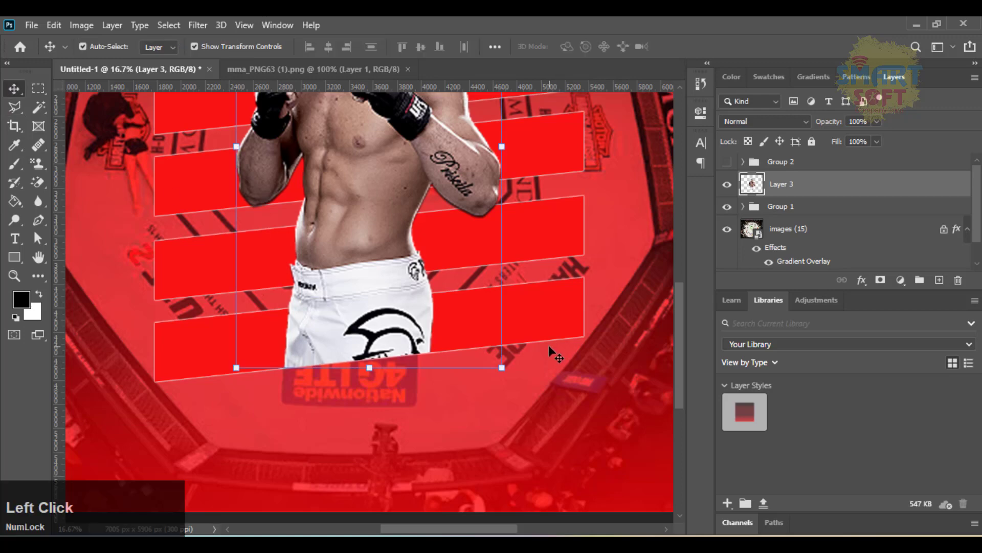
key(ctrl+minus)
key(ctrl+minus)
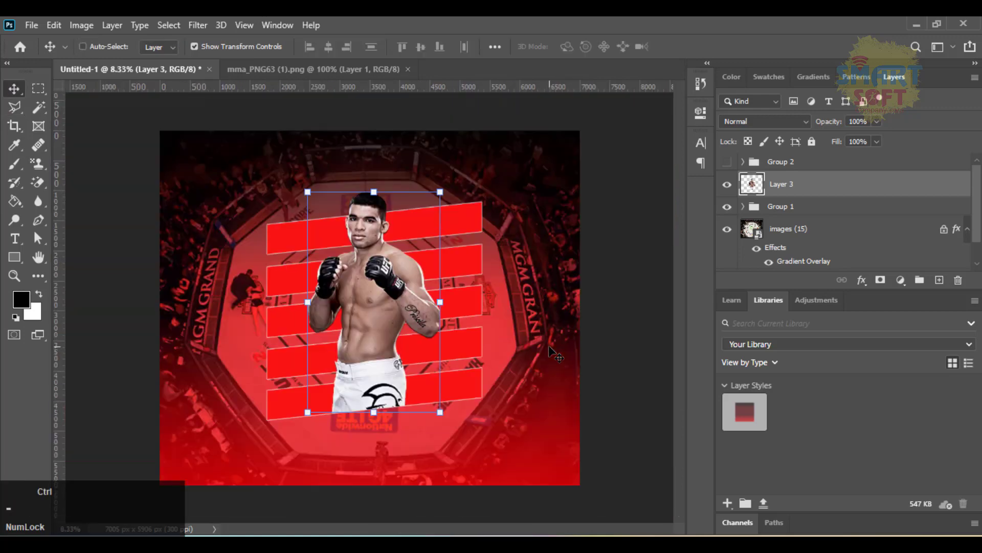
Start a new text line below the bottom bar with no layer selected and set its font size to 60 pt
click(602, 341)
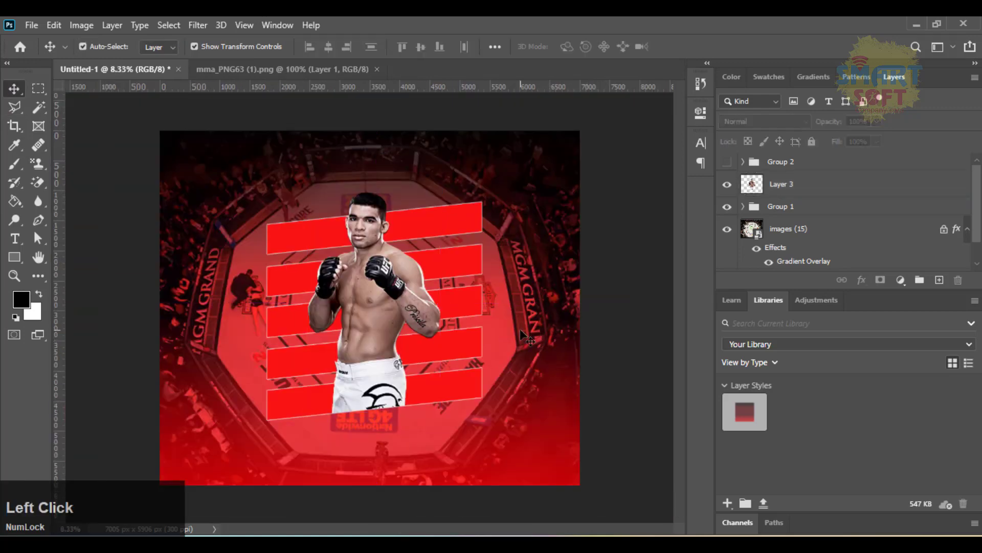
key(ctrl)
key(ctrl+0)
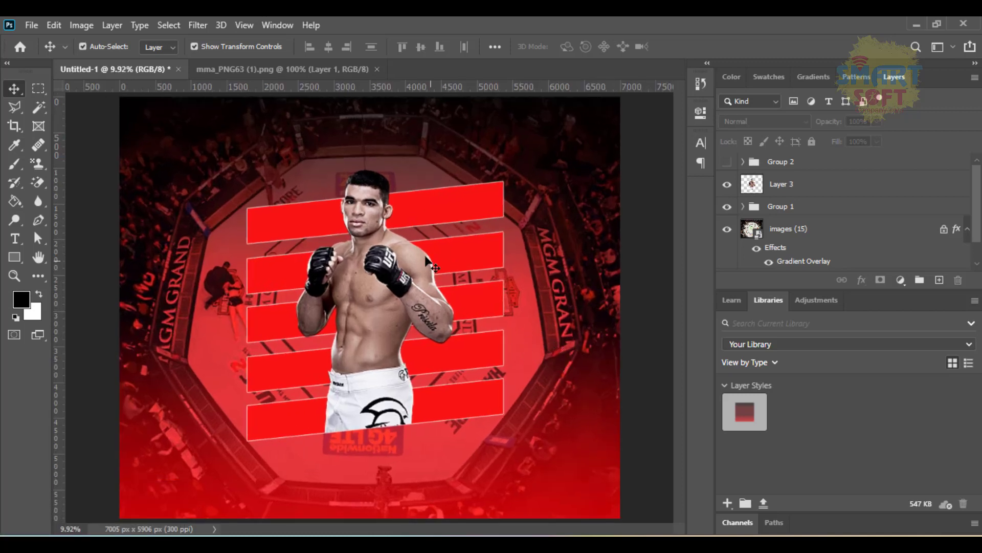
key(space)
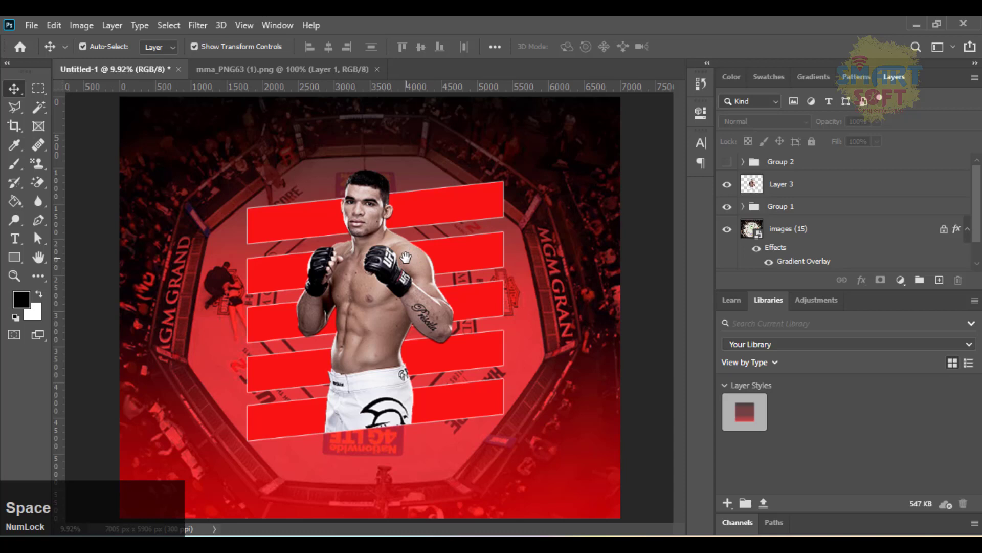
key(t)
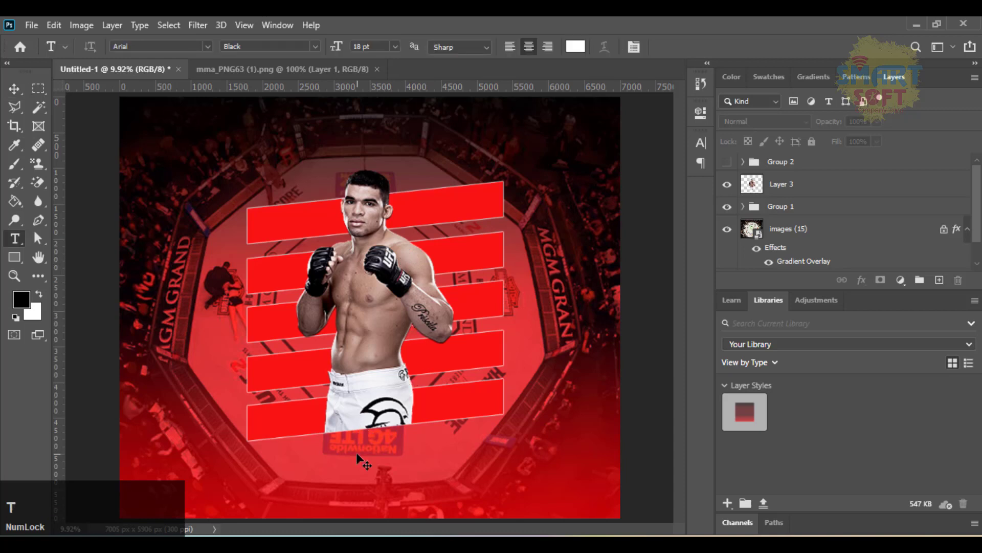
click(316, 462)
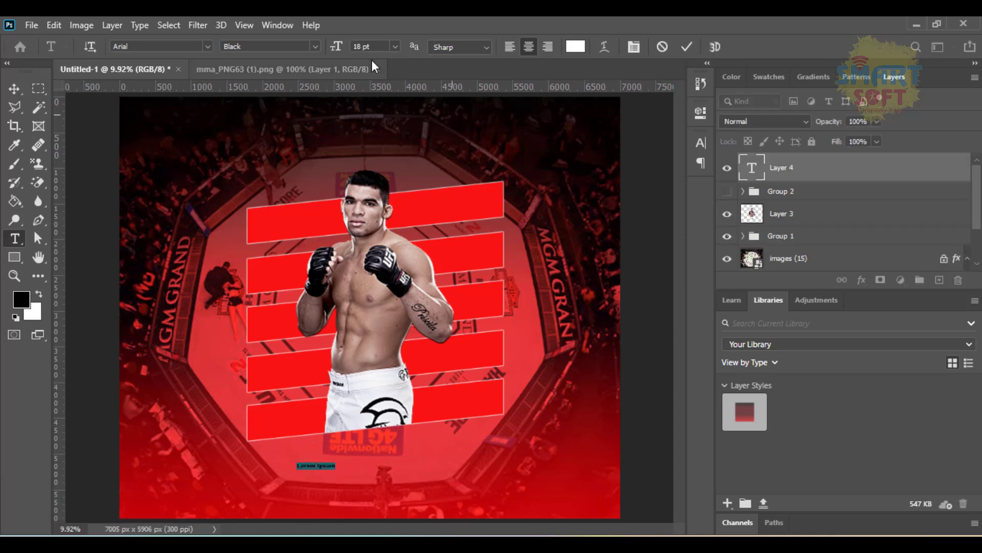
click(395, 46)
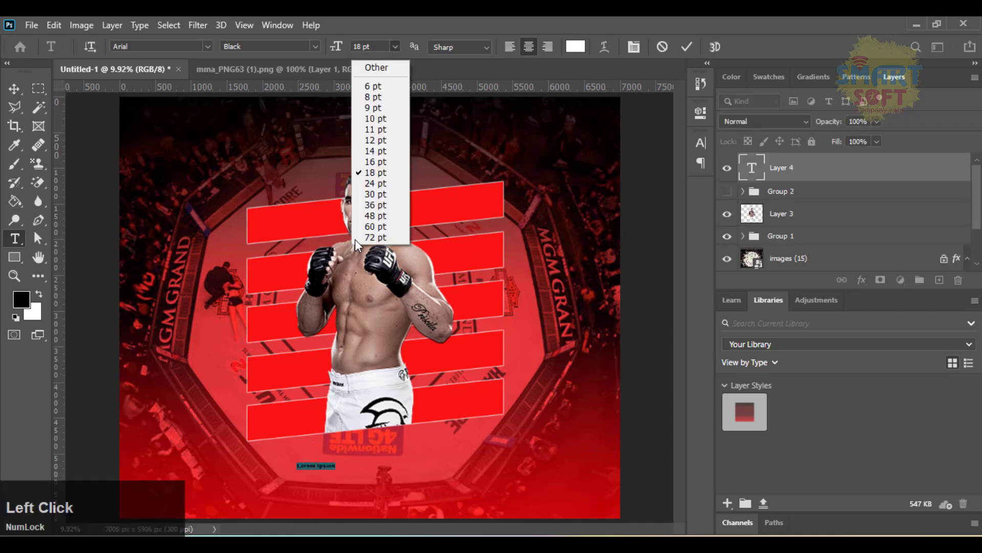
click(399, 226)
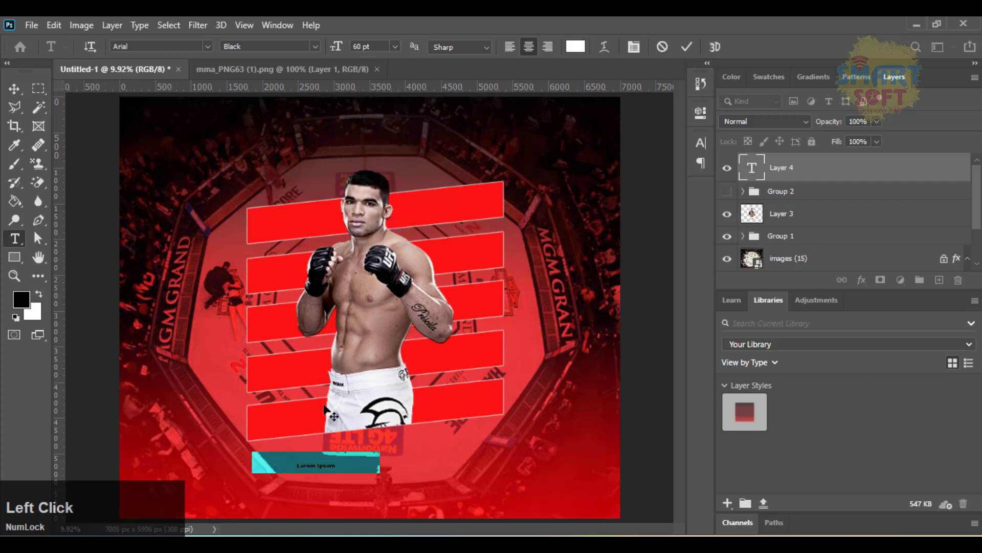
Replace the placeholder text with the date 15Feb2022 and commit the text
click(335, 465)
key(ctrl+a)
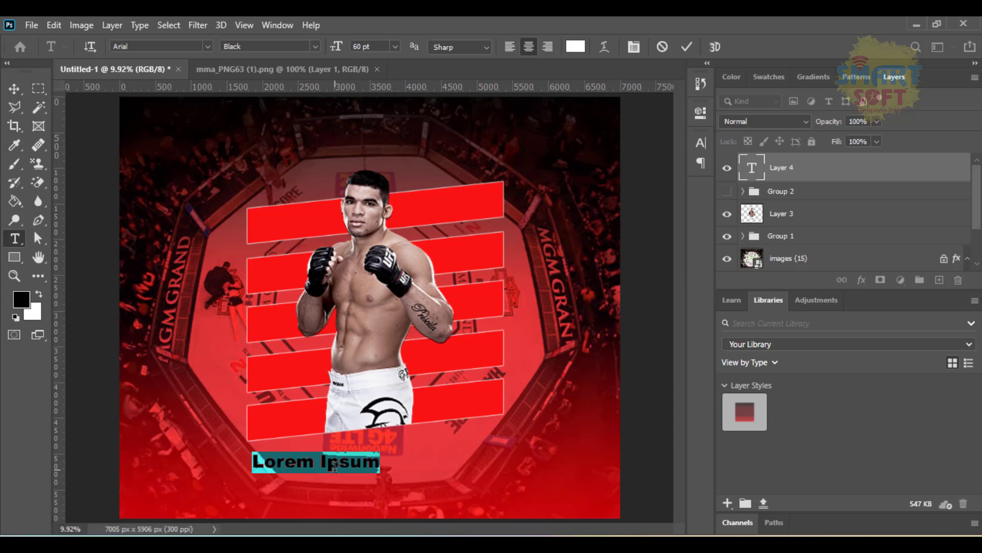
text(15)
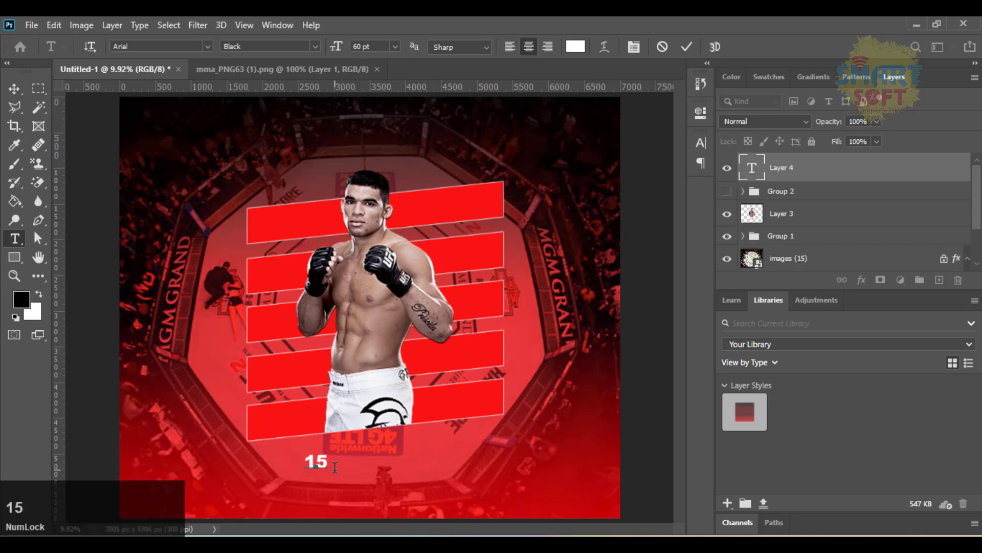
key(shift)
text(FEB)
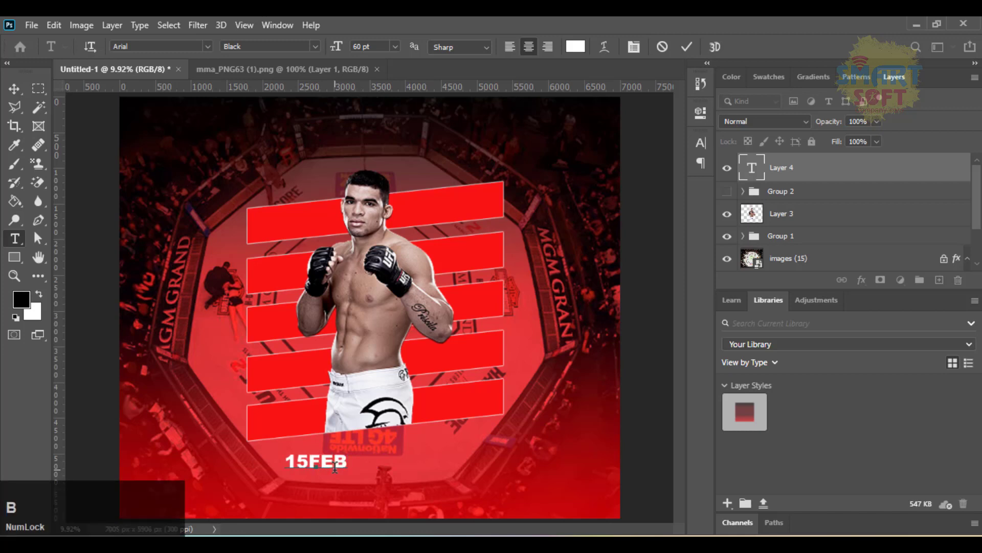
key(BackSpace)
key(BackSpace)
text(eb)
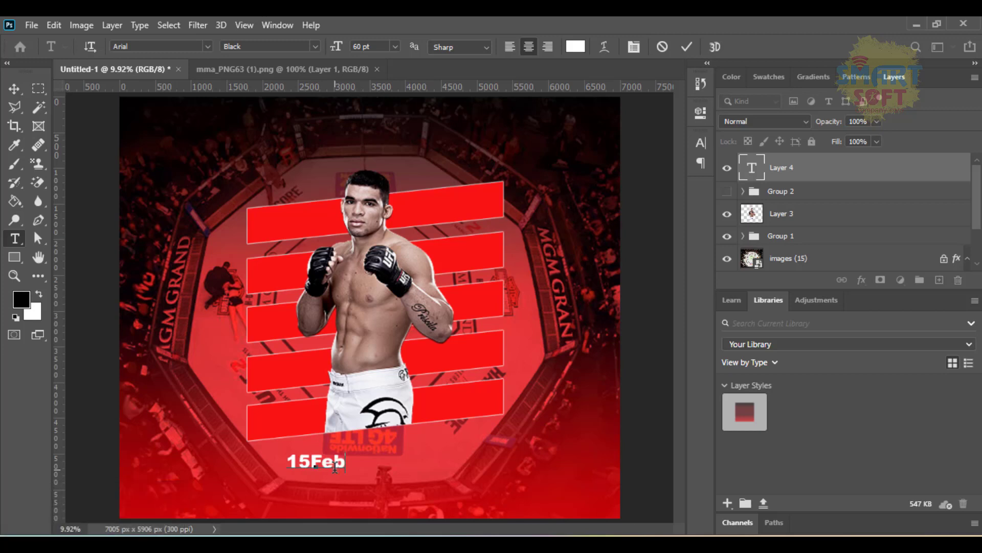
text(2022)
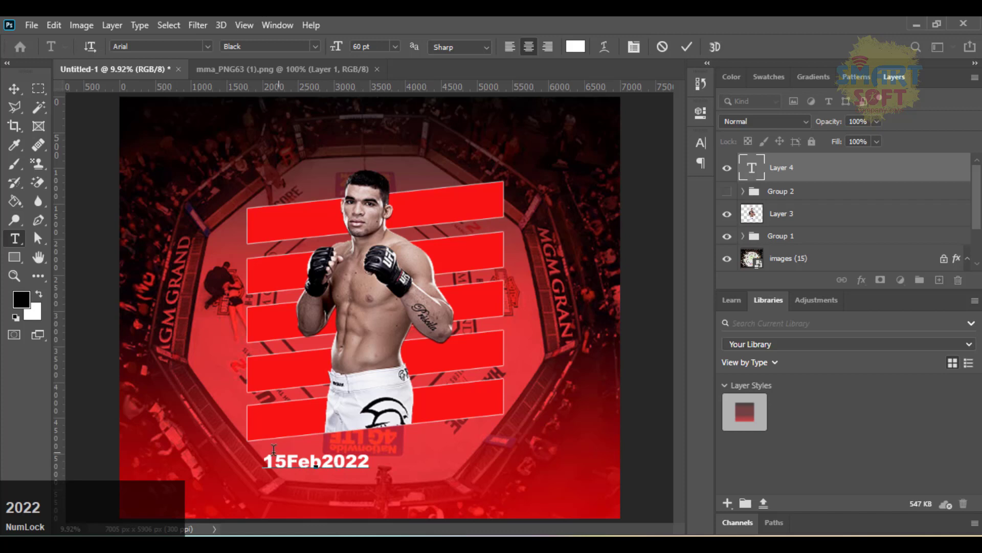
click(14, 88)
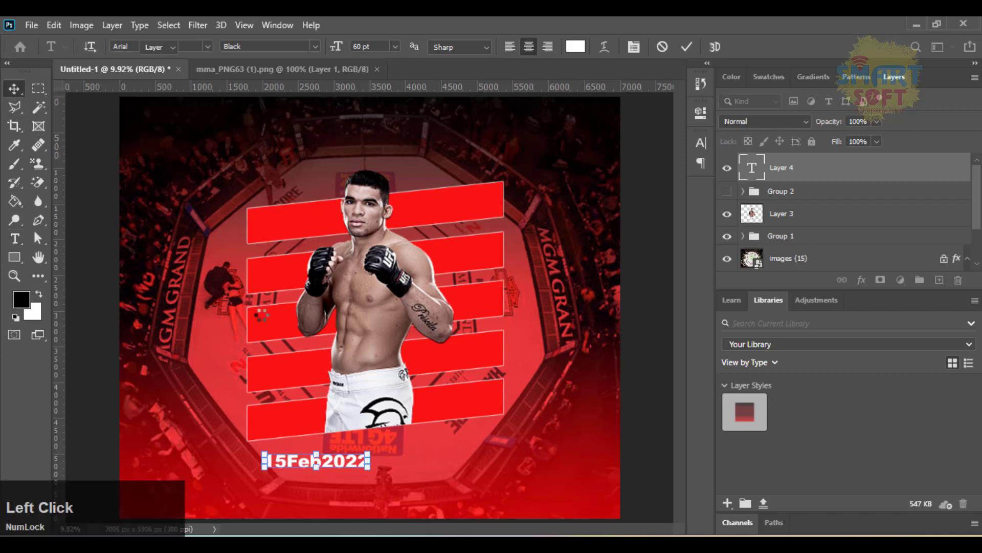
Left-align the date text and move it just below the bottom bar, flush with the bar's left end
double_click(352, 469)
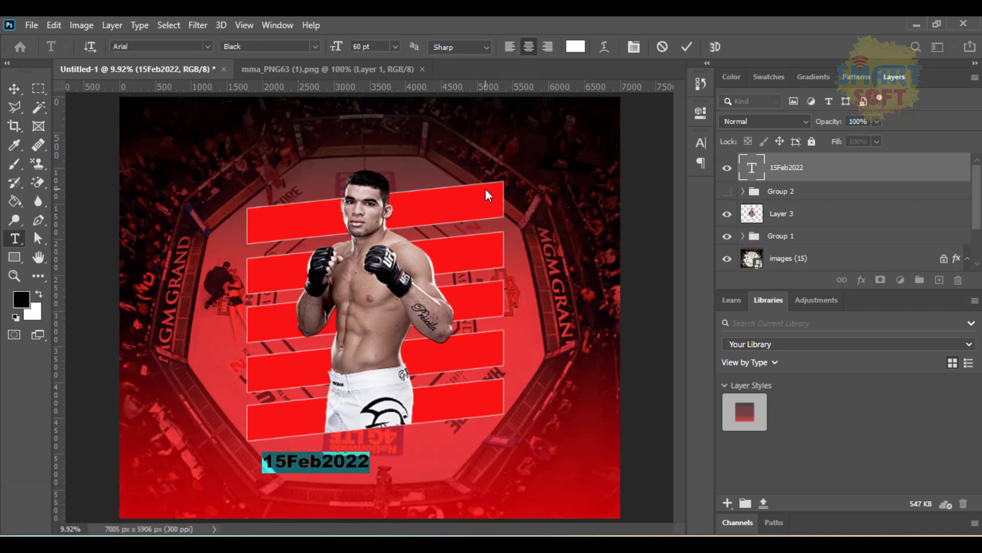
click(510, 45)
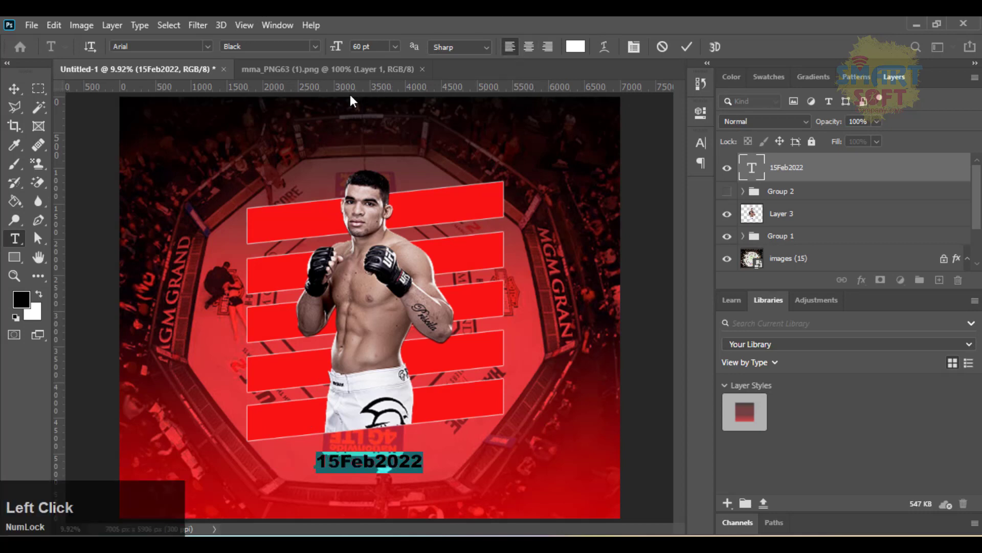
click(14, 88)
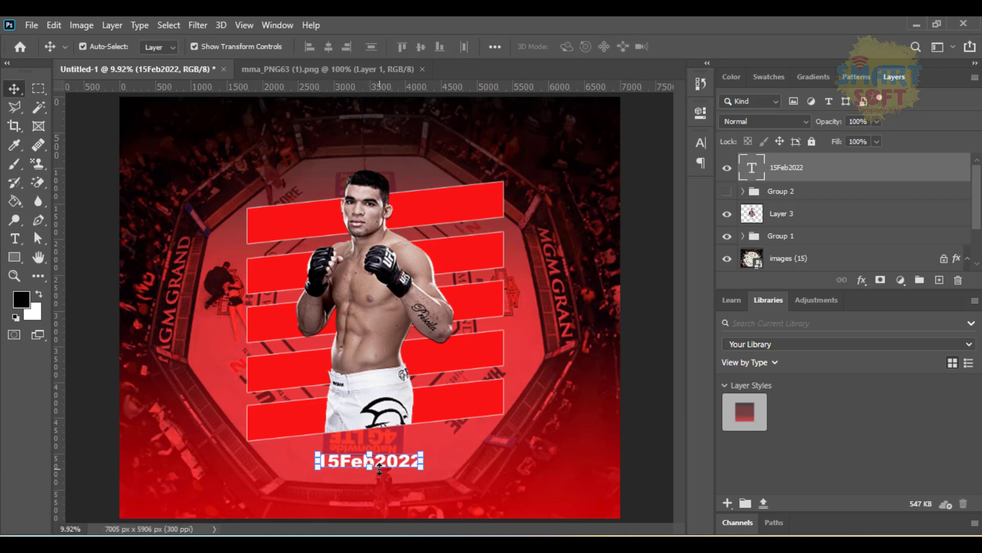
drag(379, 469, 314, 458)
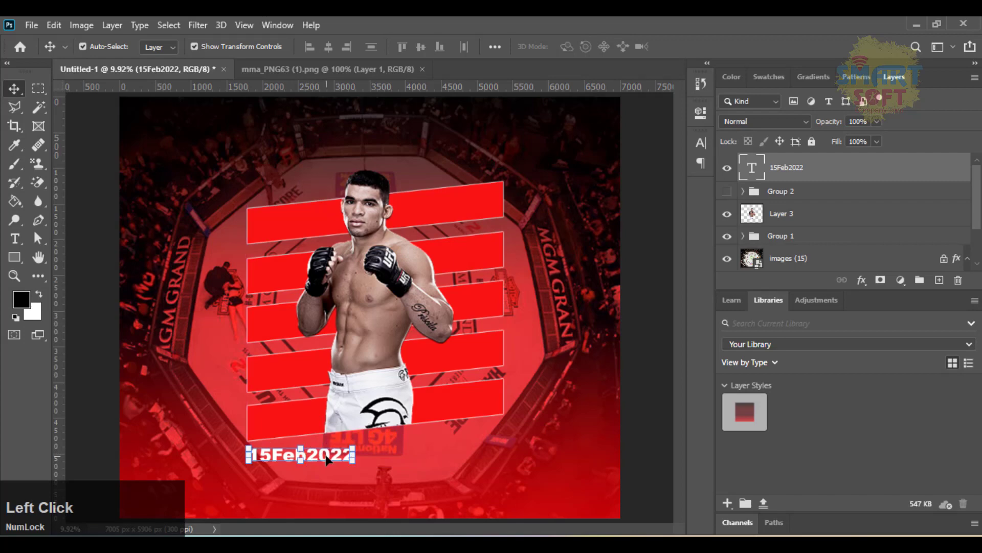
Increase the date text's font size to 116 pt
double_click(326, 454)
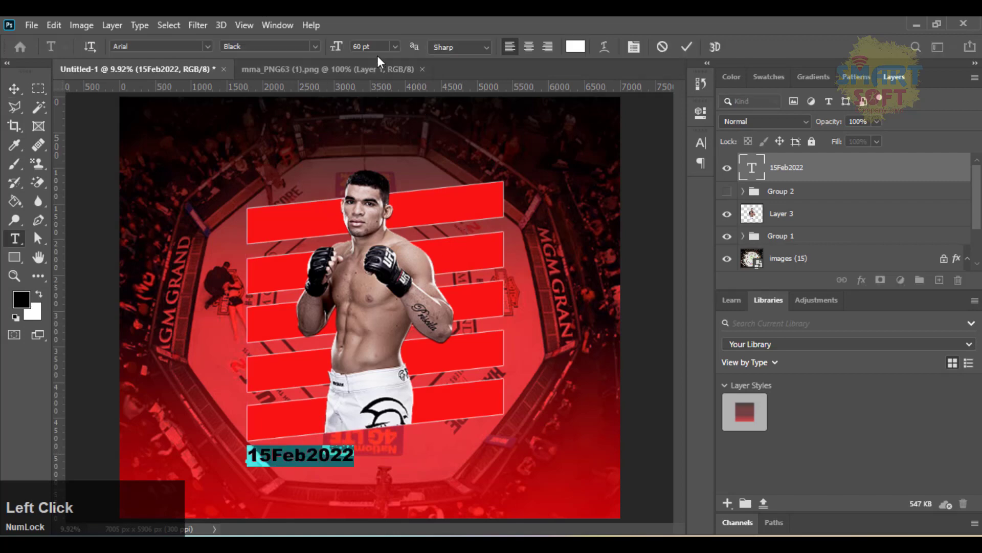
scroll(379, 48, up, 2)
scroll(379, 47, up, 2)
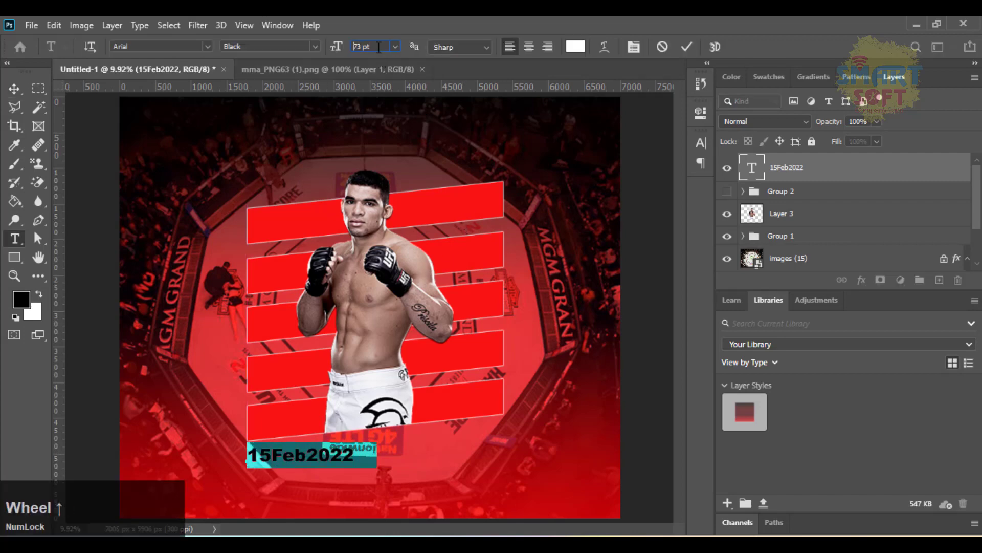
scroll(380, 47, up, 12)
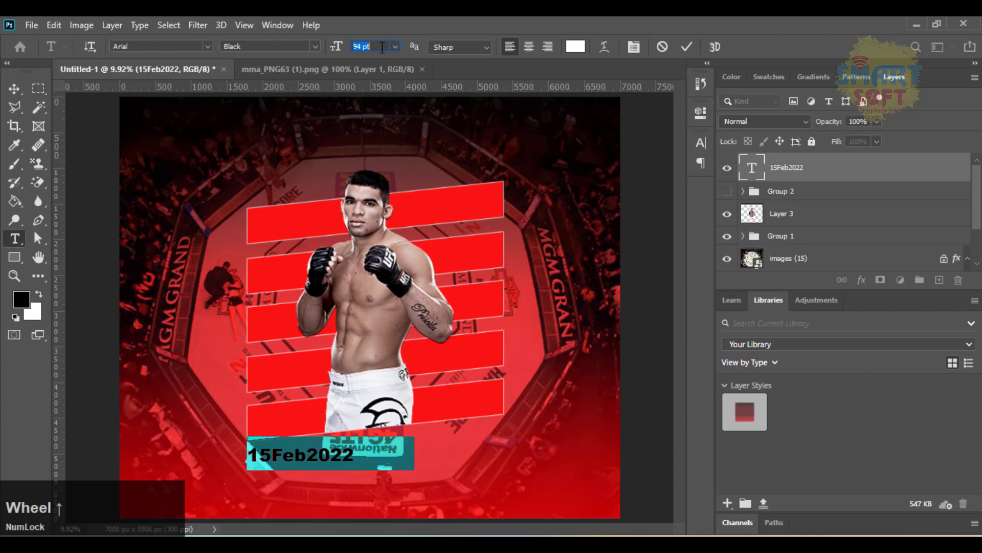
scroll(382, 47, up, 6)
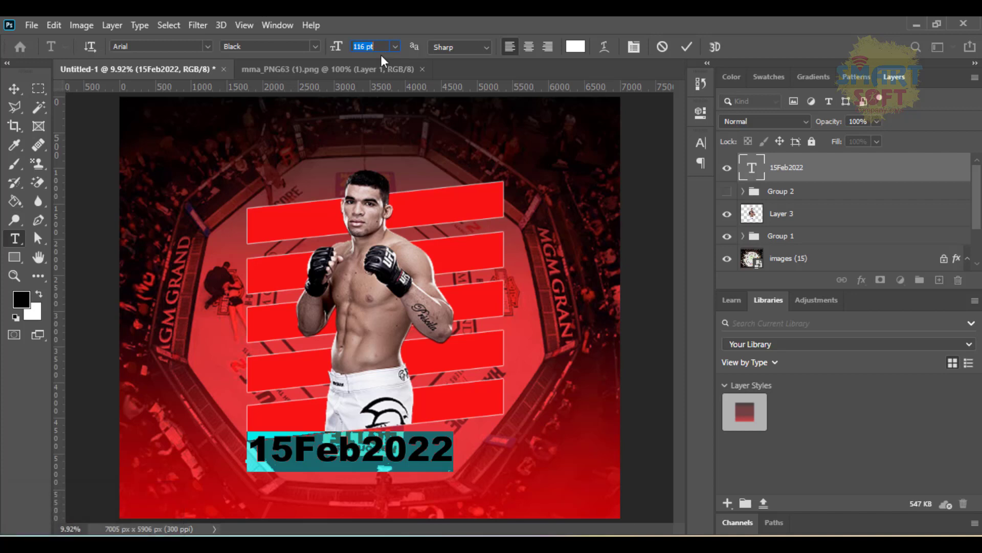
Enlarge the date text to 144 pt and move it down just below the bottom bar, spanning the bar's width
scroll(381, 54, up, 8)
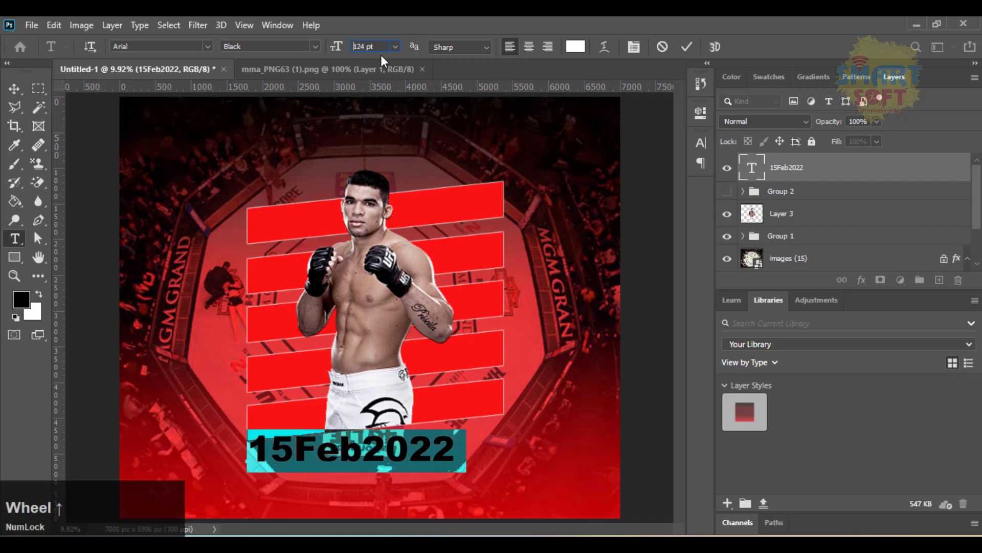
scroll(382, 55, up, 6)
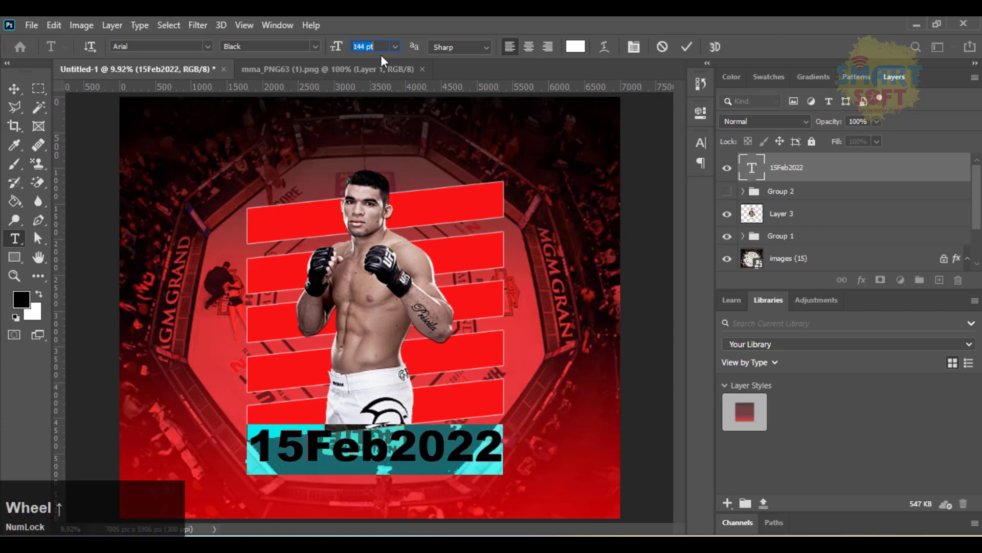
click(14, 89)
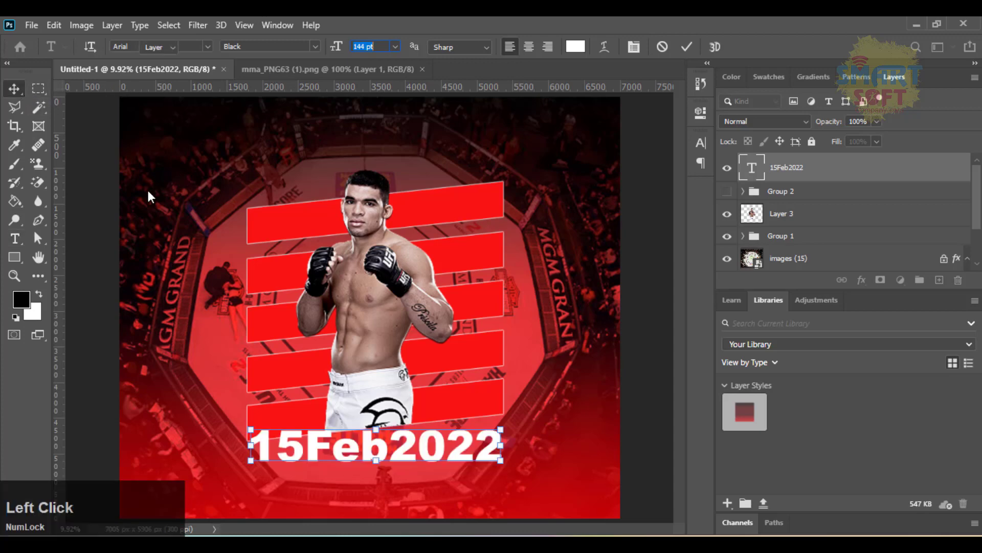
drag(346, 435, 344, 458)
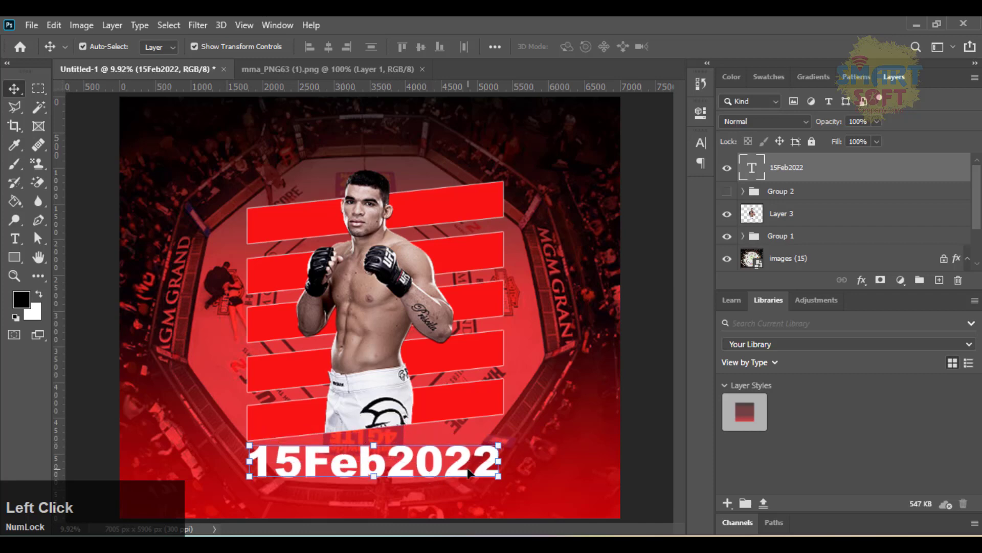
Skew the date text vertically by about -6.29° so it follows the slant of the bars, and apply the transform
key(ctrl+equal)
drag(470, 450, 484, 367)
key(ctrl)
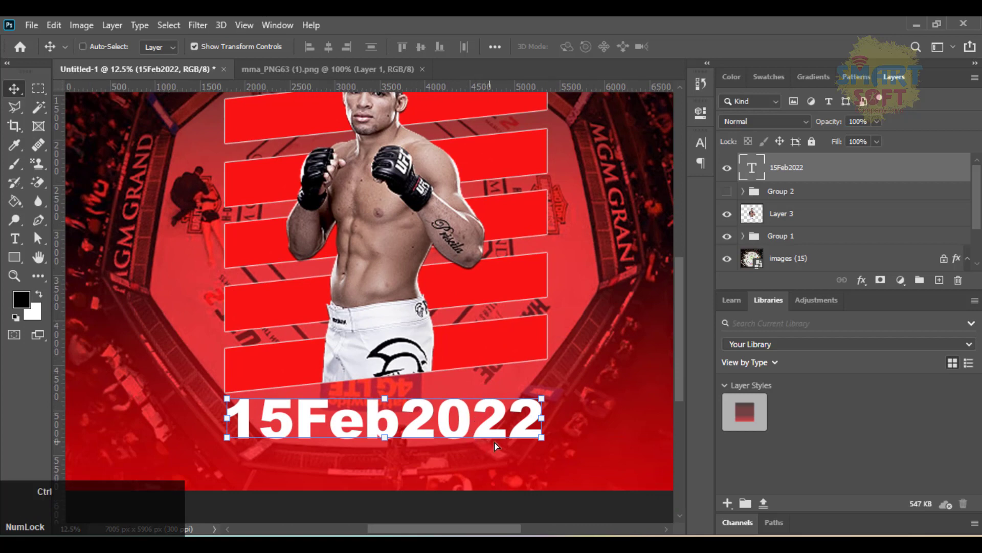
ctrl+click(542, 424)
drag(545, 413, 546, 385)
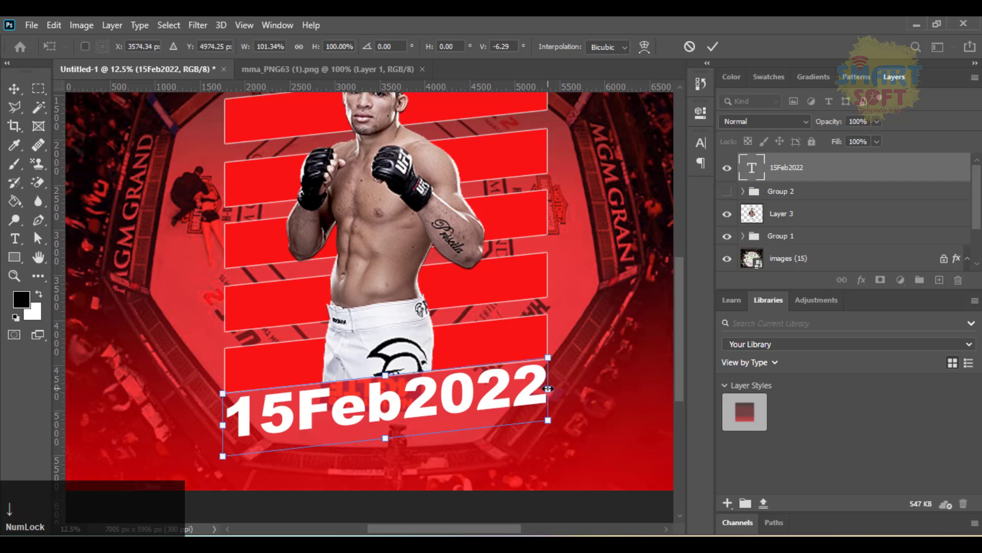
key(Return)
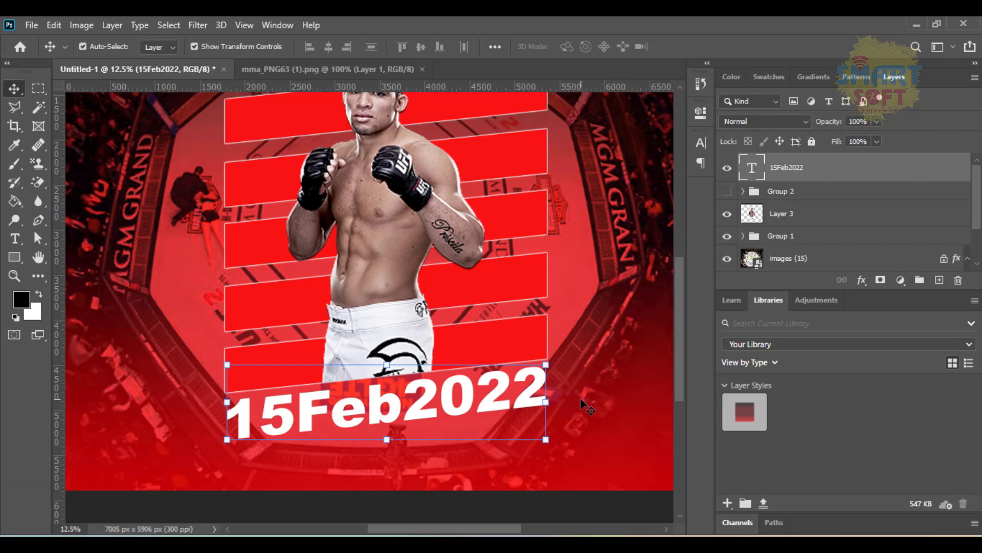
Duplicate the slanted date text below the original, set the copy's font size to 72 pt and place it under the date
drag(466, 410, 447, 397)
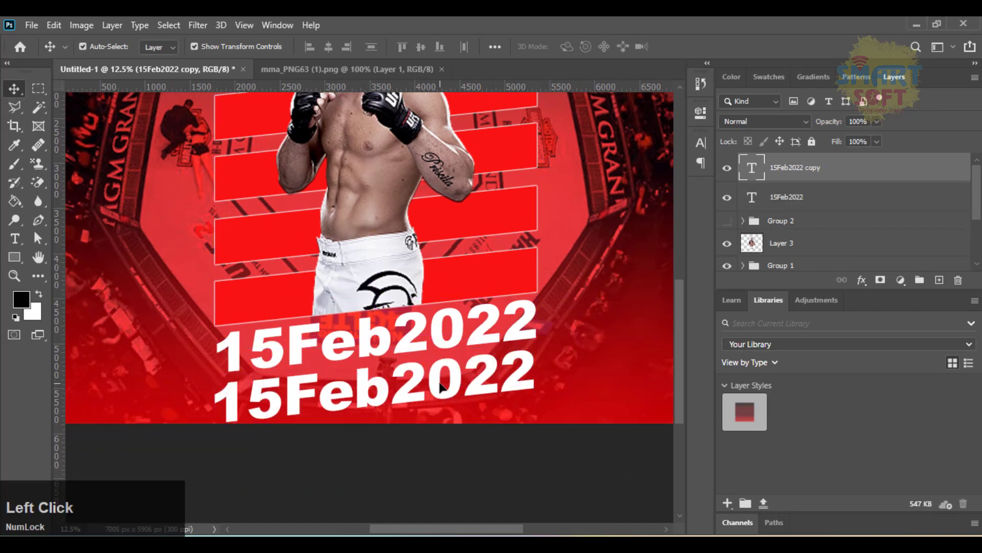
key(t)
click(440, 388)
key(ctrl+a)
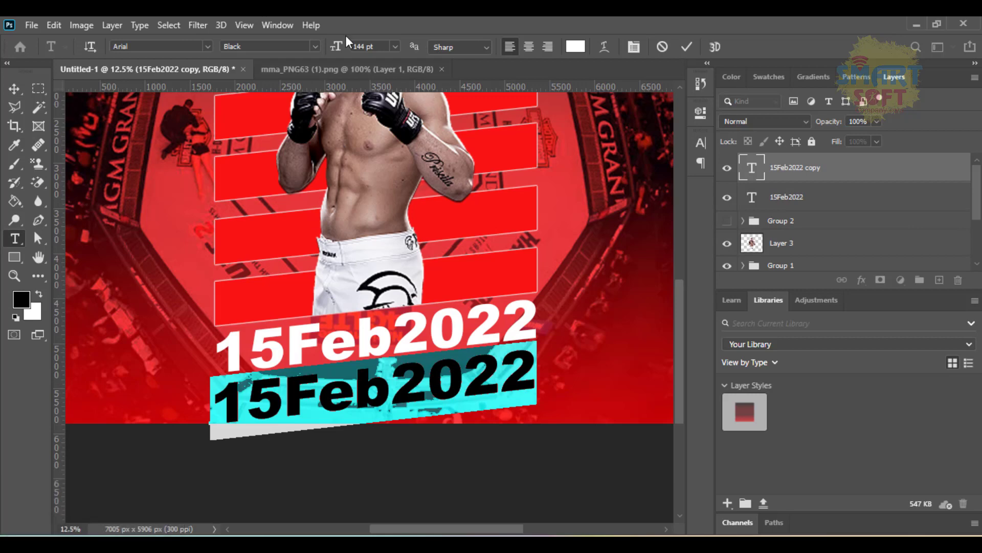
click(376, 48)
key(F9)
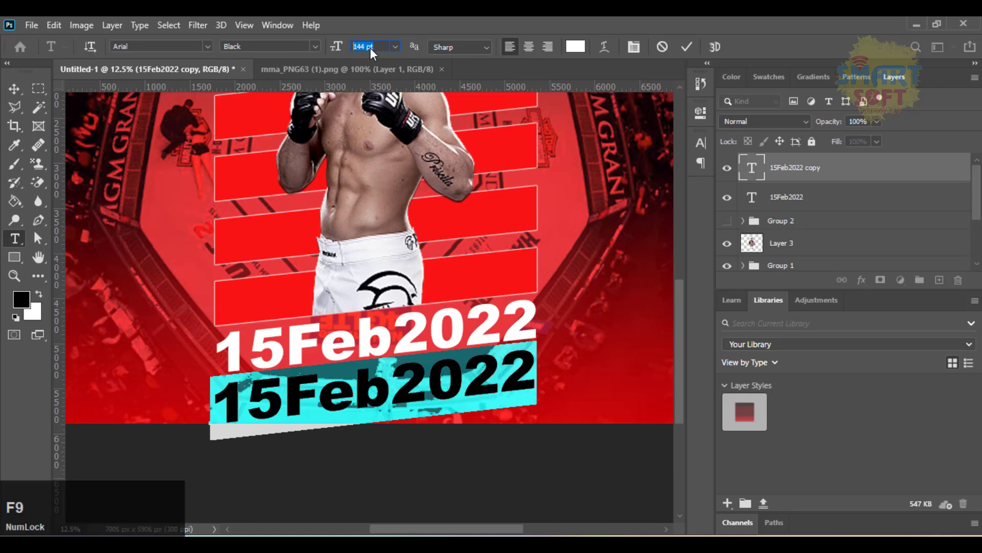
click(332, 50)
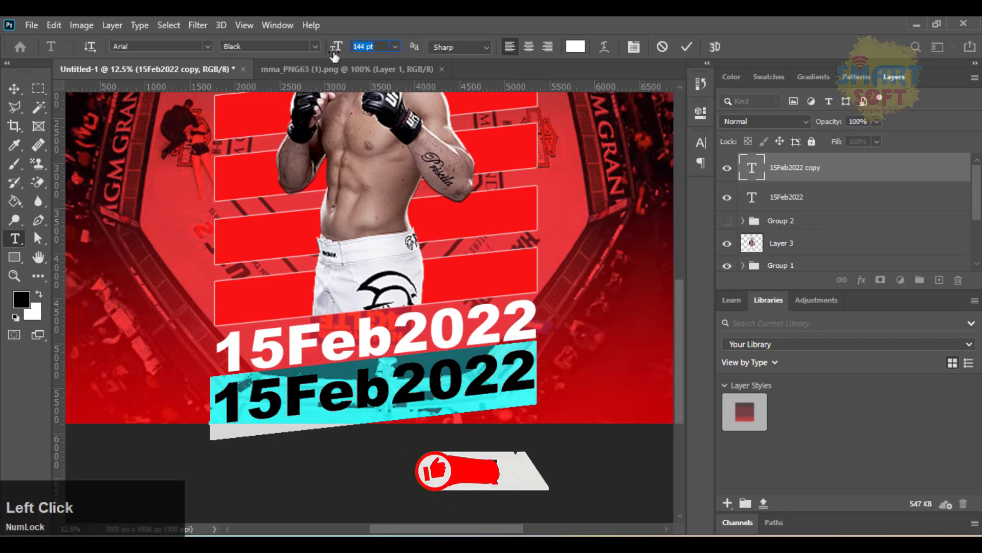
text(72)
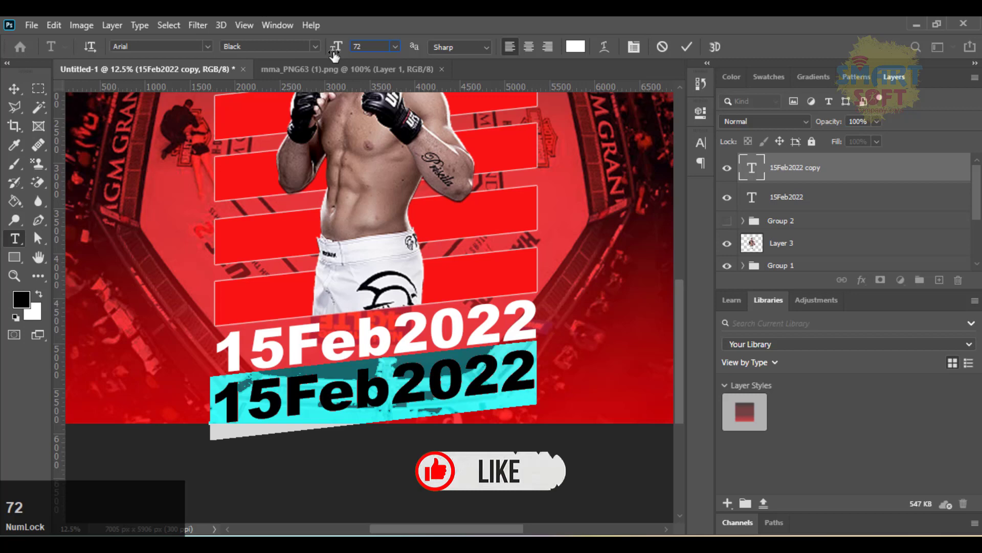
key(Return)
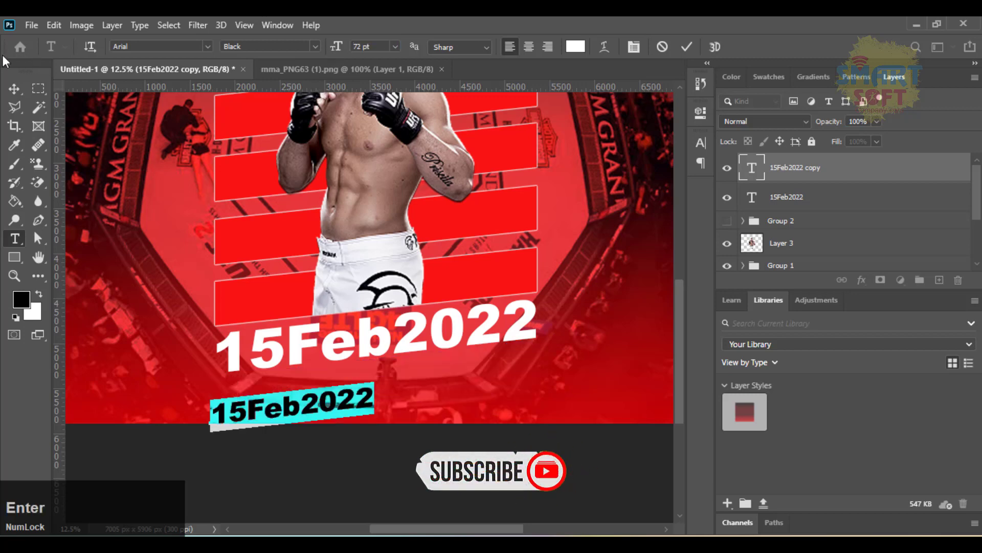
click(14, 89)
drag(297, 397, 300, 397)
Replace the small date copy's text with "Afghan Figther FigtherName" and commit it
double_click(301, 397)
key(ctrl+a)
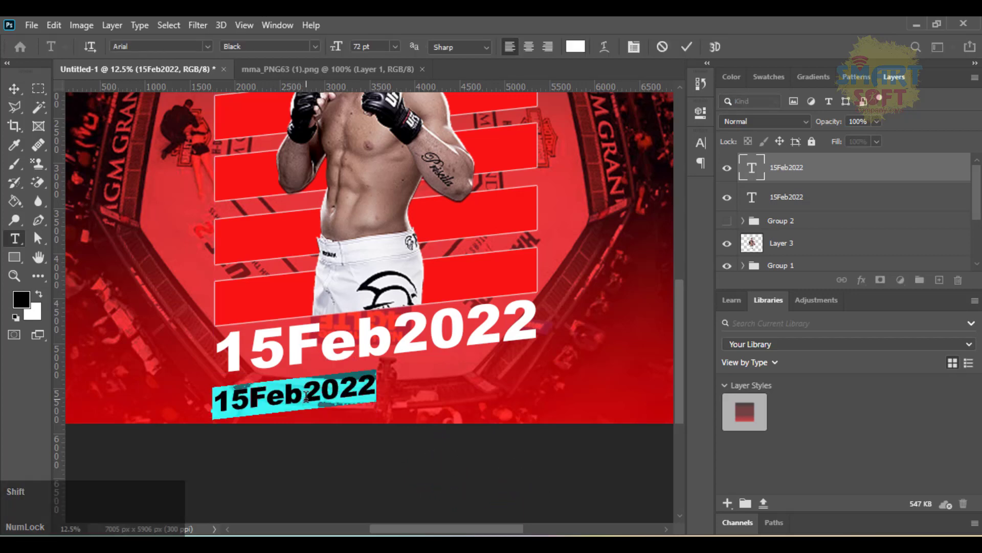
text(Afgh)
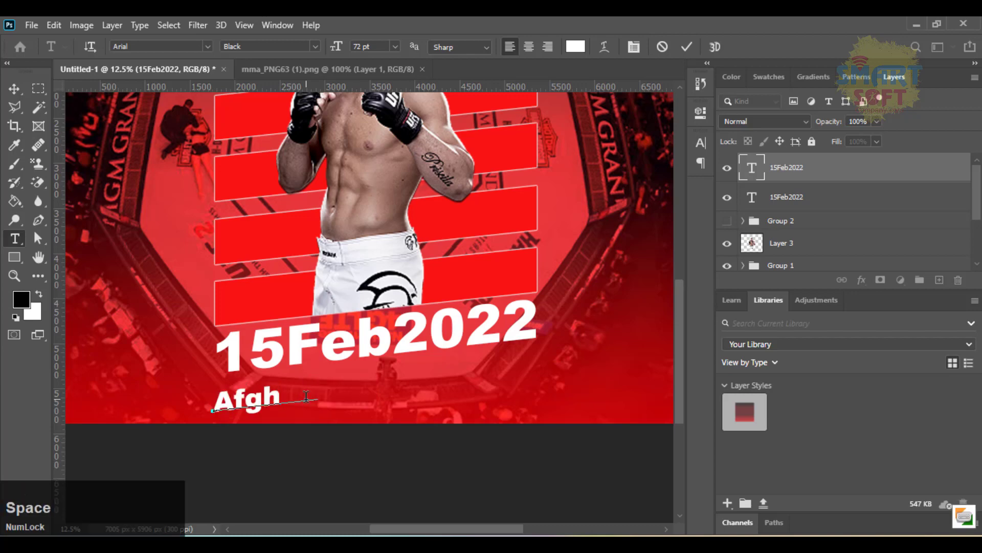
text(an)
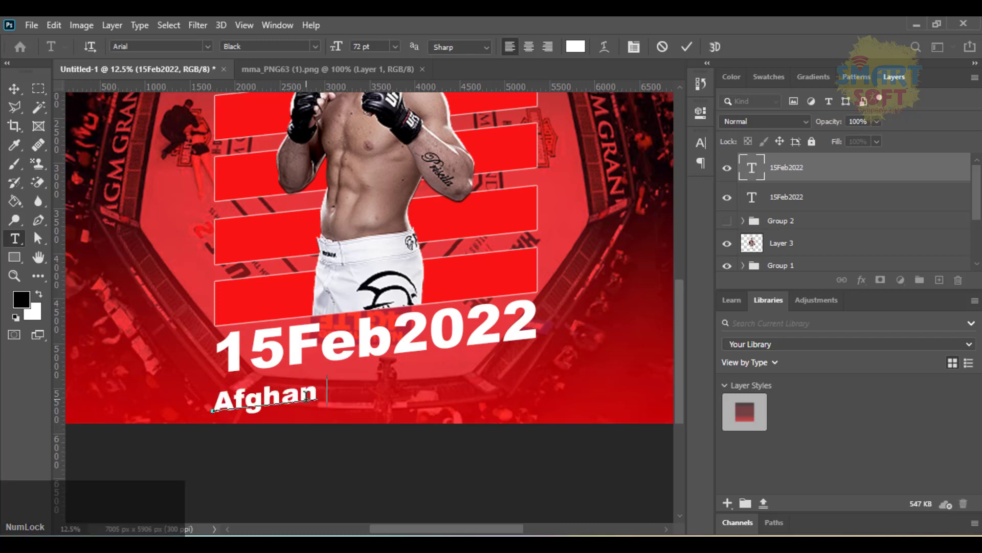
text( F)
text(i)
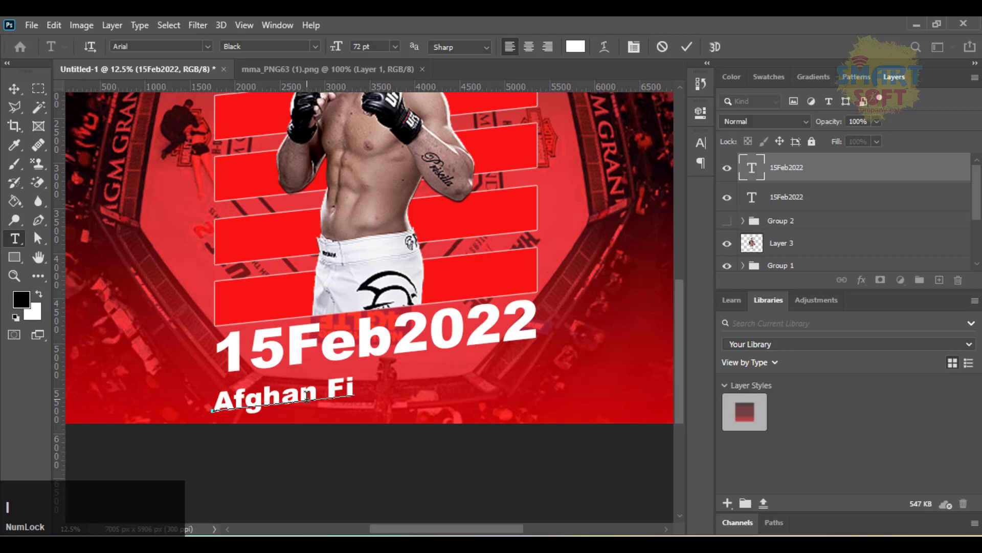
text(gther )
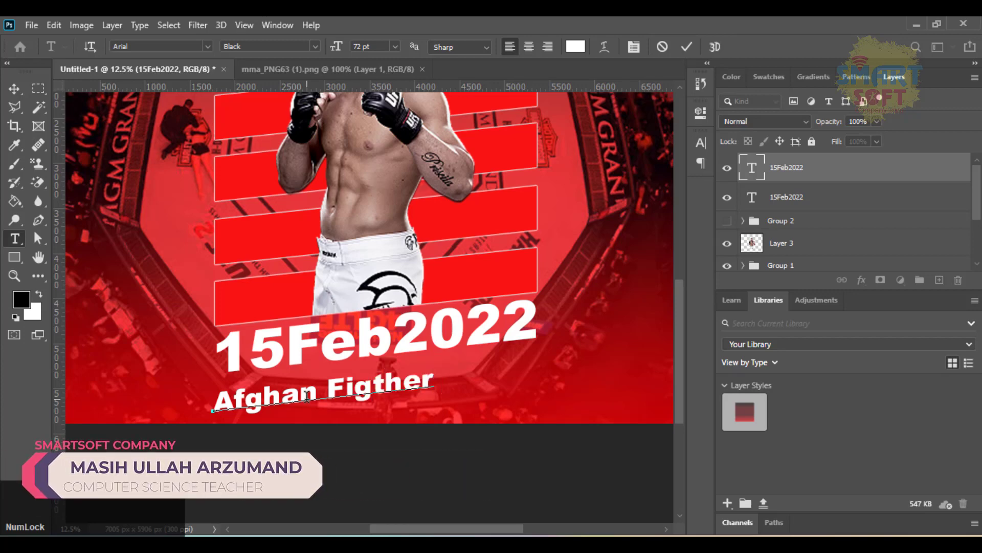
text(Figther)
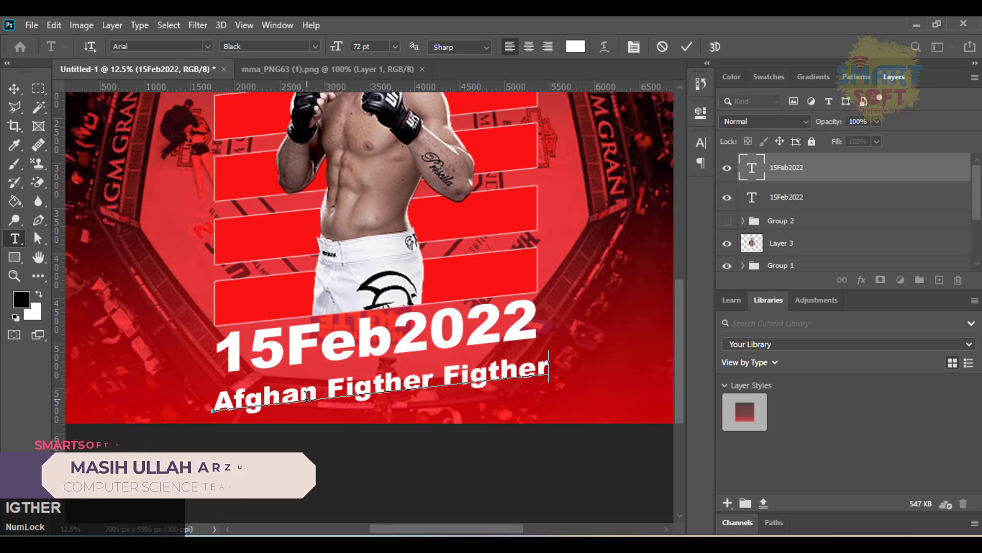
text(Name)
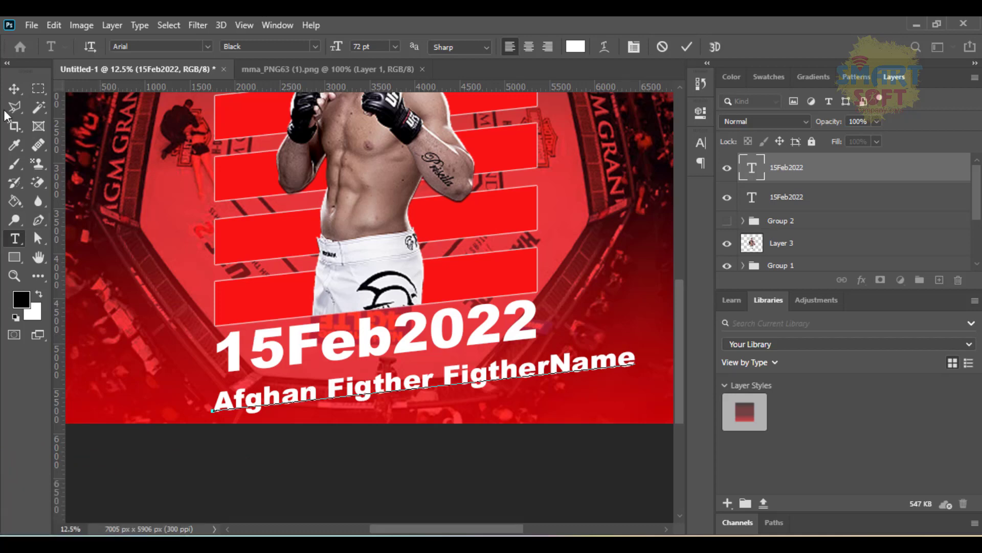
click(15, 88)
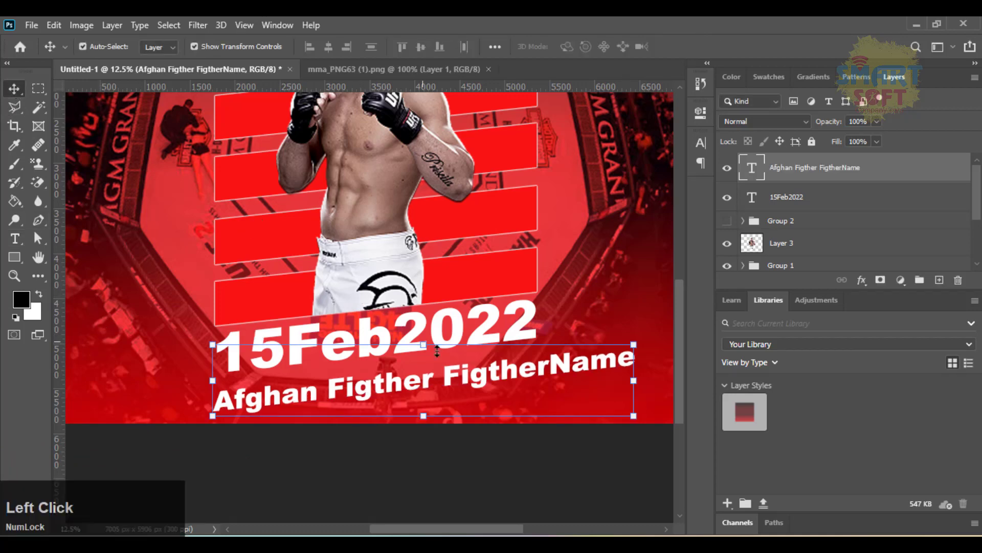
Shorten the last word of the fighter line to "FigName" by deleting "ther"
double_click(491, 386)
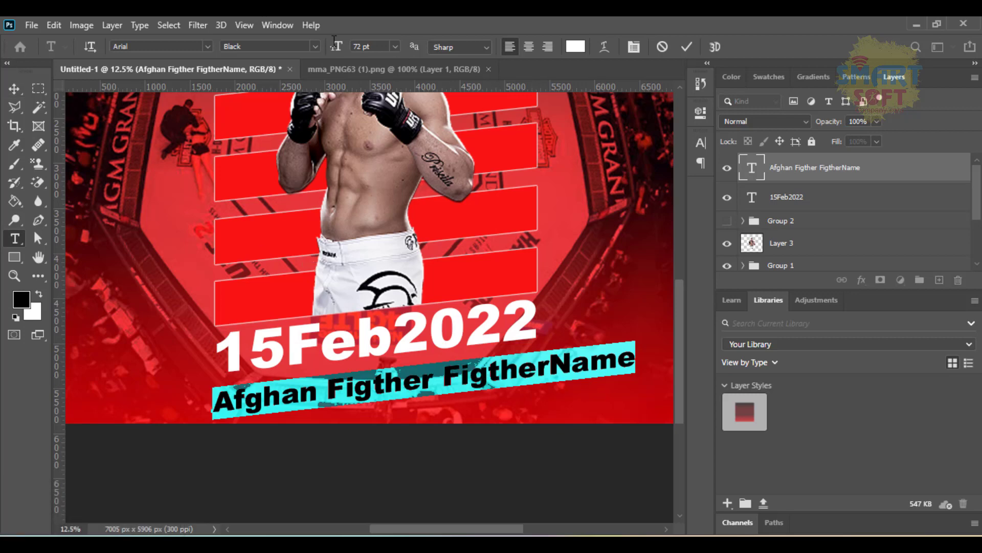
click(357, 46)
click(499, 372)
drag(500, 372, 544, 374)
key(BackSpace)
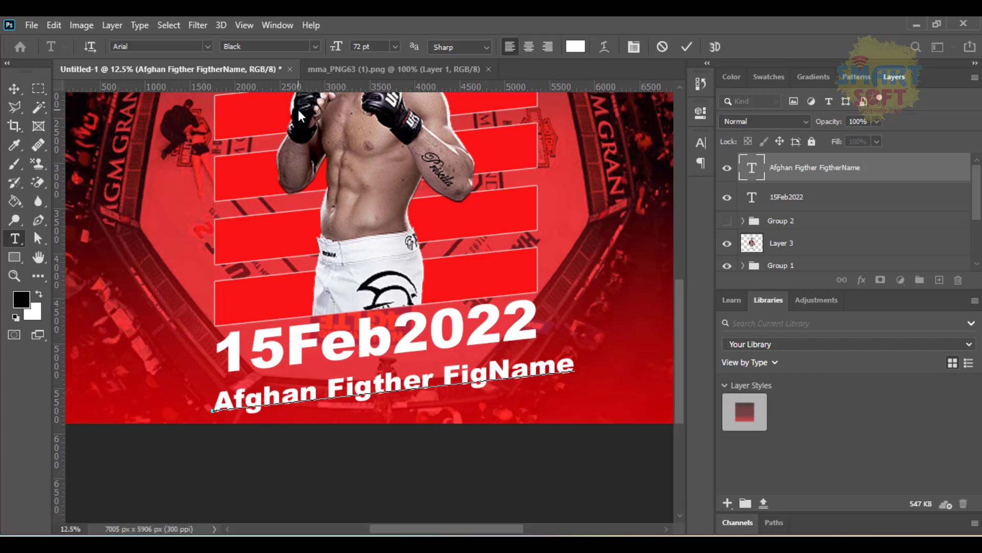
Reduce the font size of the whole fighter line to 63 pt
key(ctrl+a)
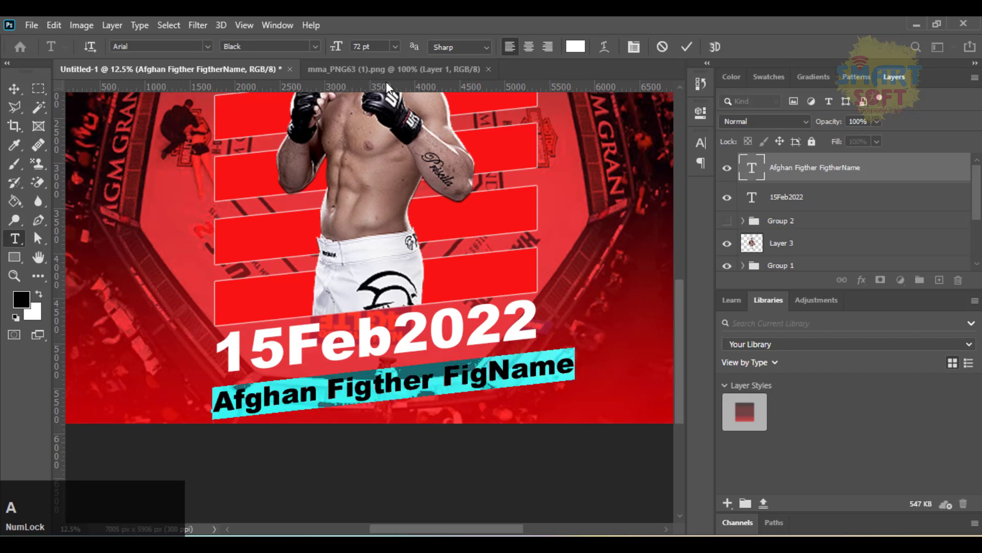
scroll(365, 48, down, 1)
scroll(365, 49, down, 3)
scroll(365, 48, down, 4)
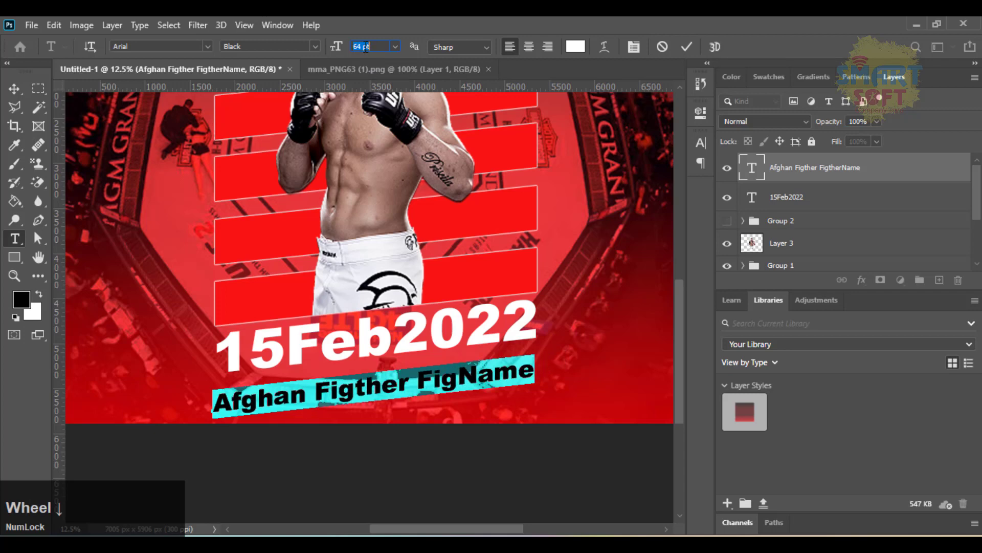
scroll(365, 47, down, 1)
click(14, 88)
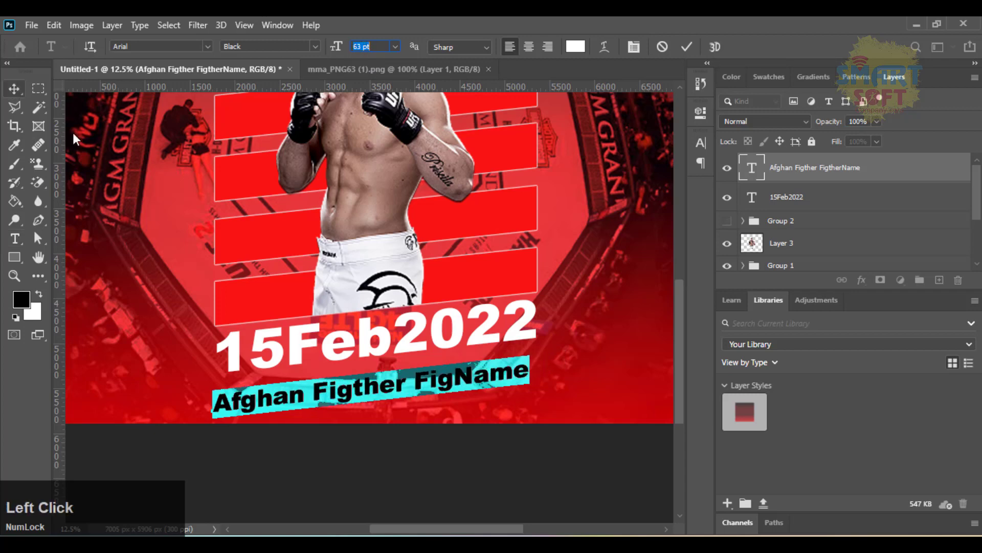
Position the fighter line closely under the date, nudging it up and slightly right to line up with the date's ends
drag(379, 384, 385, 383)
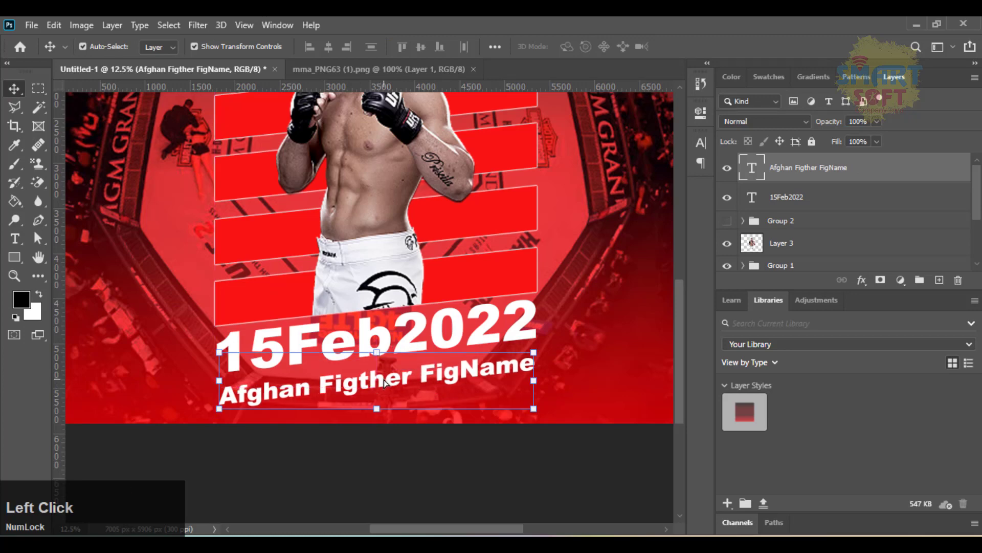
key(Up)
key(Up)
key(Up)
key(Up)
key(Up)
key(Up)
key(Up)
key(Up)
key(Right)
key(Right)
key(Return)
Show the hidden lens flare group and duplicate the flare at the bars' left edge onto the date's first digit
scroll(818, 229, up, 1)
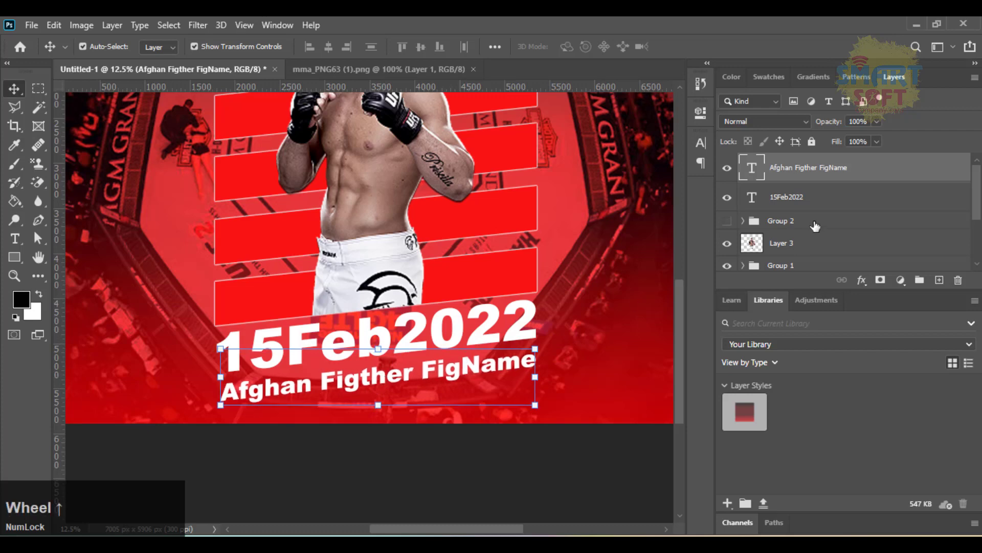
click(726, 222)
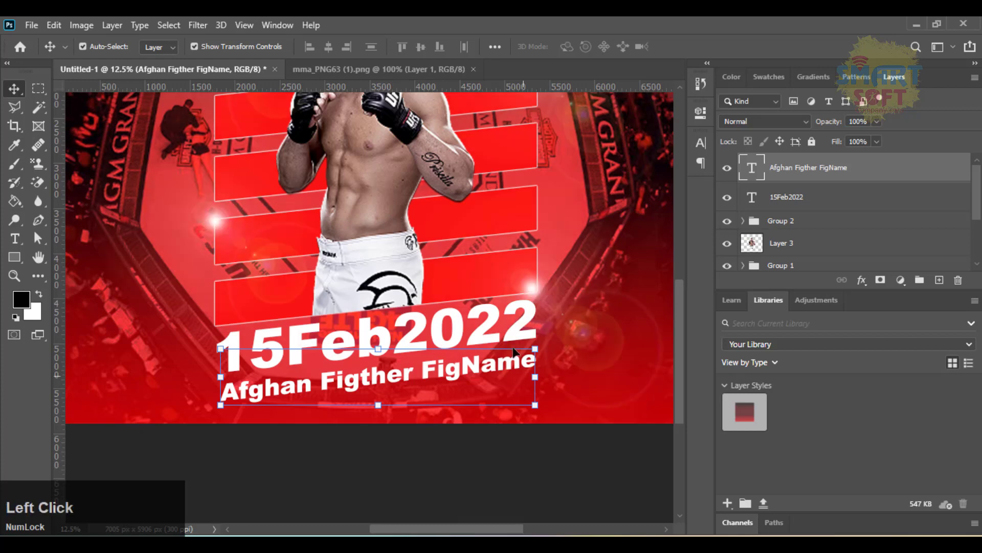
click(209, 228)
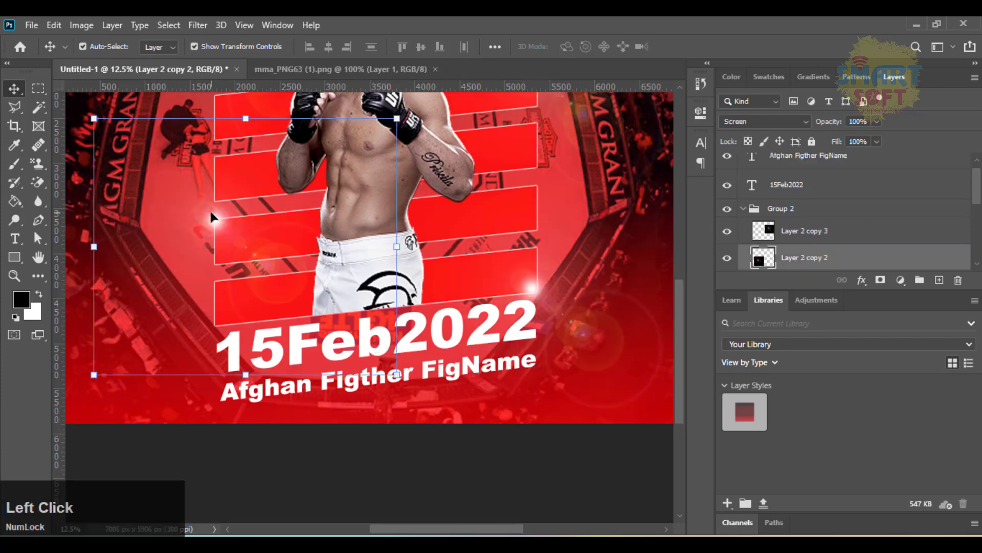
drag(213, 218, 231, 339)
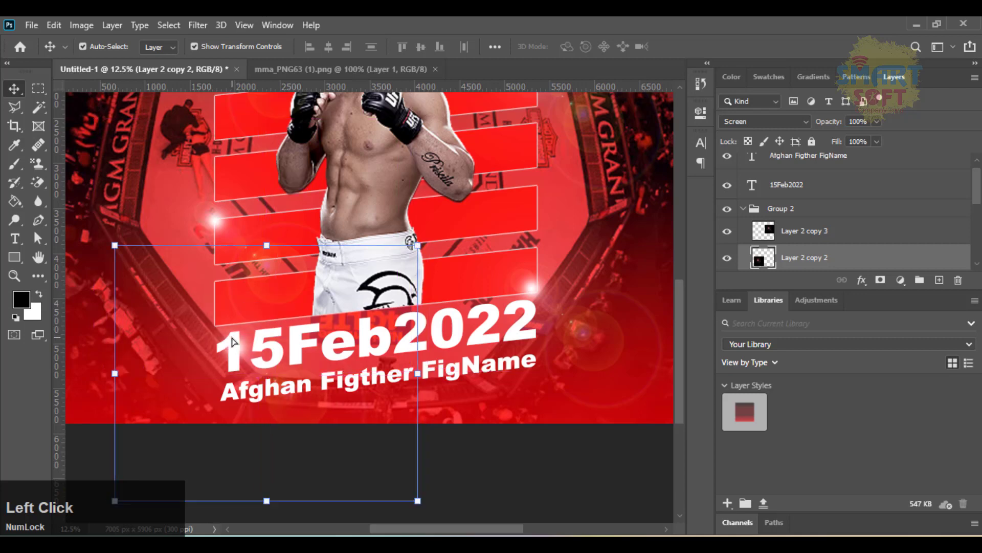
Lower the opacity of the flare copy on the date to 76%
click(878, 121)
drag(857, 138, 852, 138)
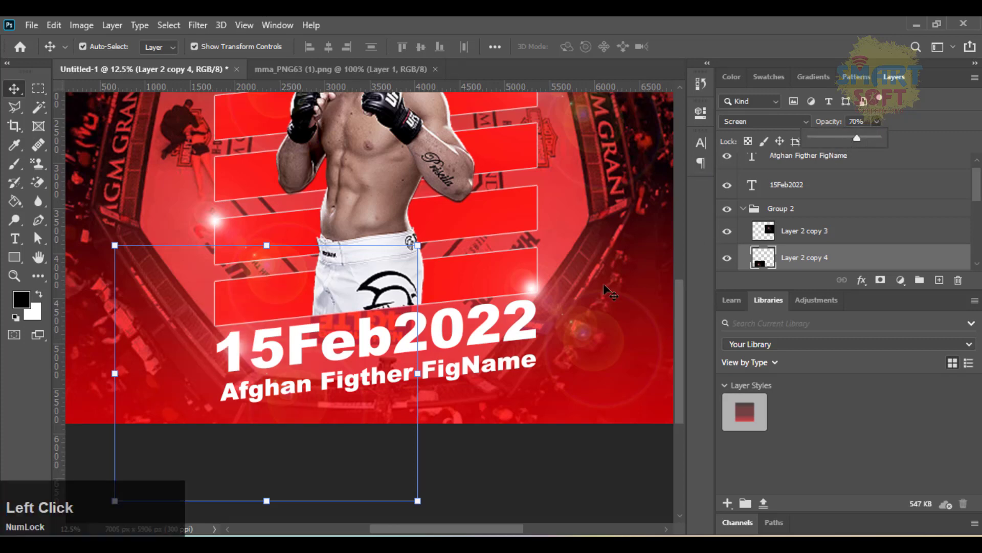
drag(857, 138, 862, 136)
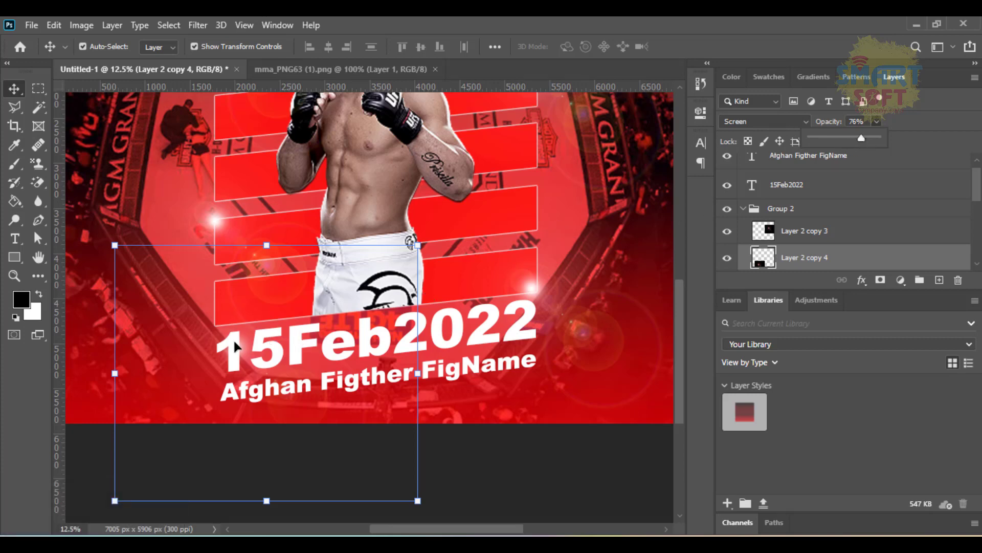
key(ctrl+plus)
drag(244, 343, 409, 260)
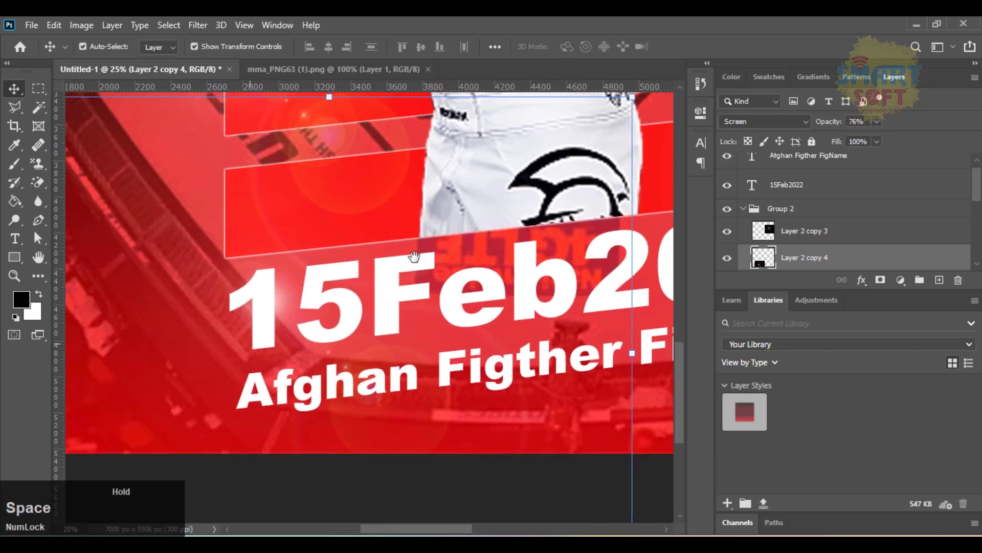
drag(271, 303, 259, 271)
drag(256, 314, 283, 321)
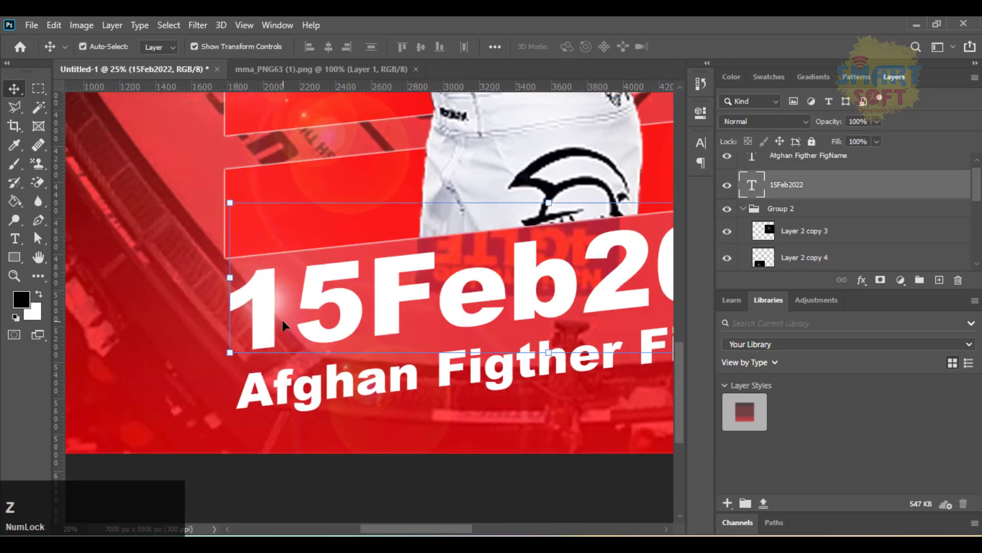
click(275, 302)
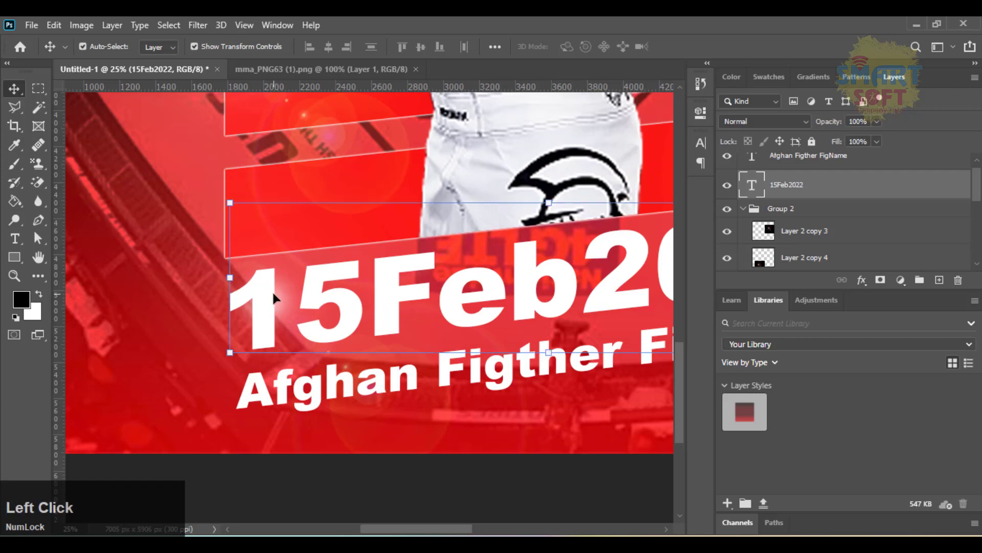
double_click(272, 290)
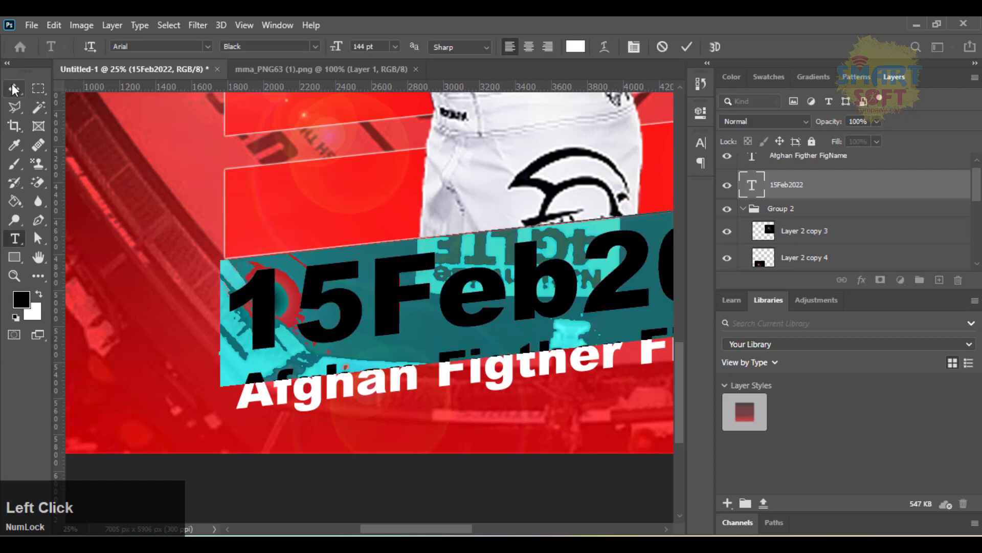
click(12, 90)
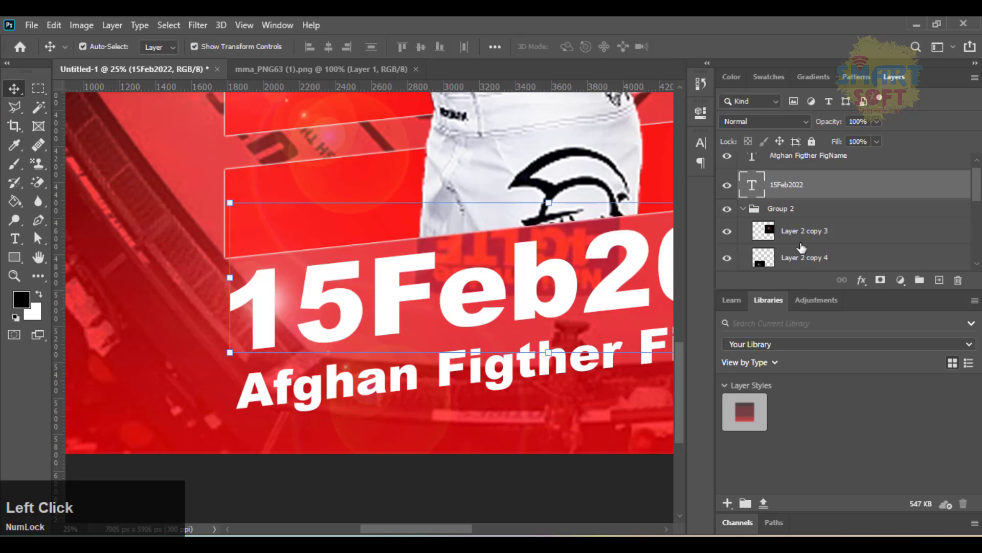
Scale the flare copy on the date's first digit to 78.33% and move it onto the digit's upper edge
click(446, 252)
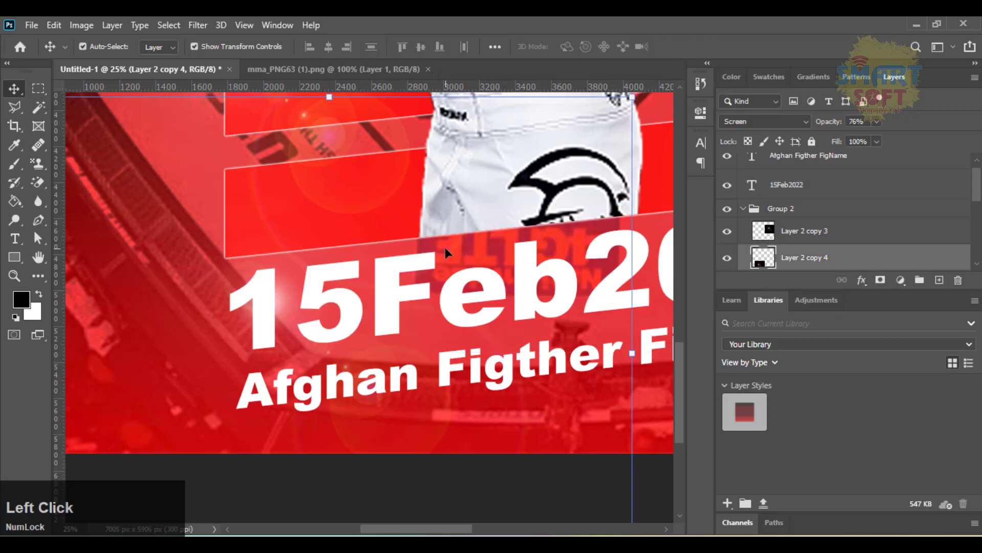
right_click(291, 290)
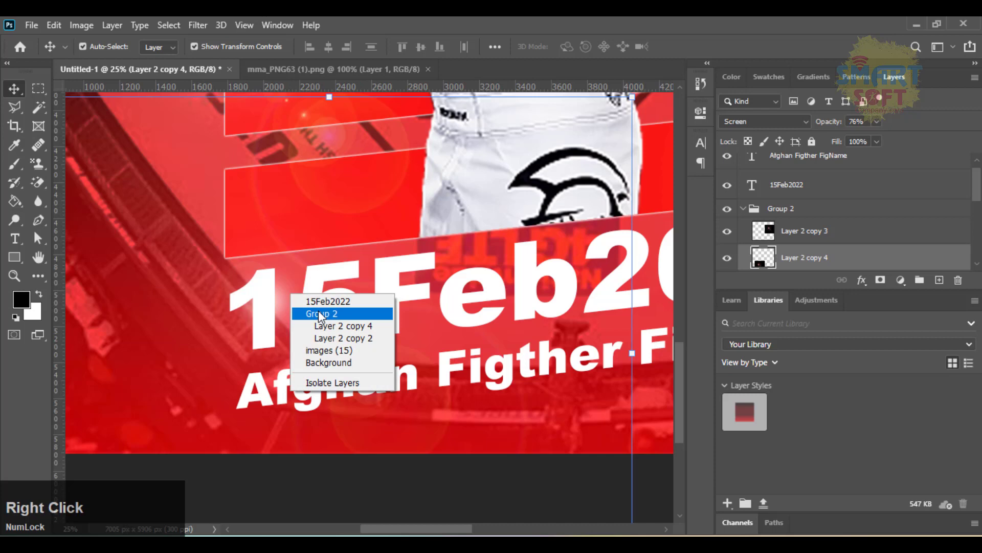
click(330, 326)
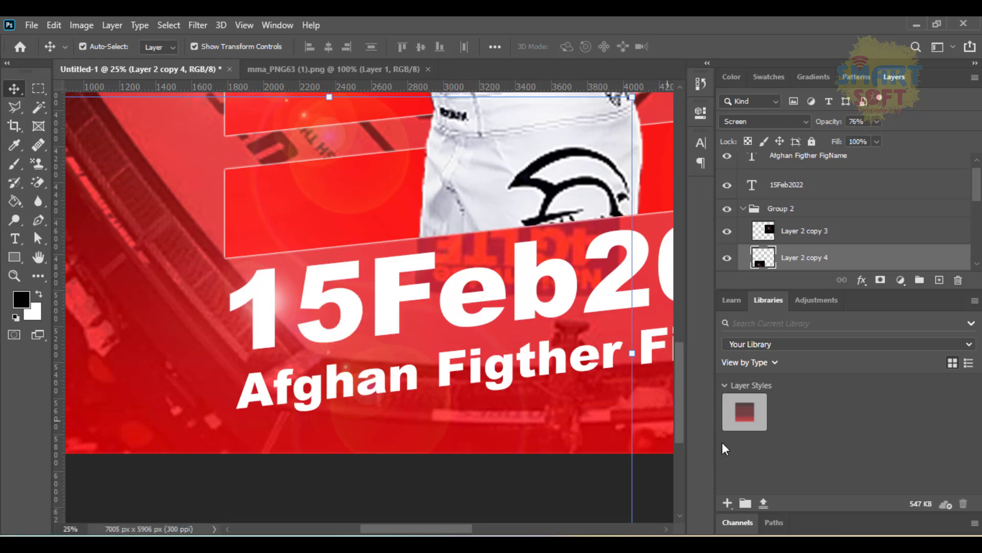
click(634, 352)
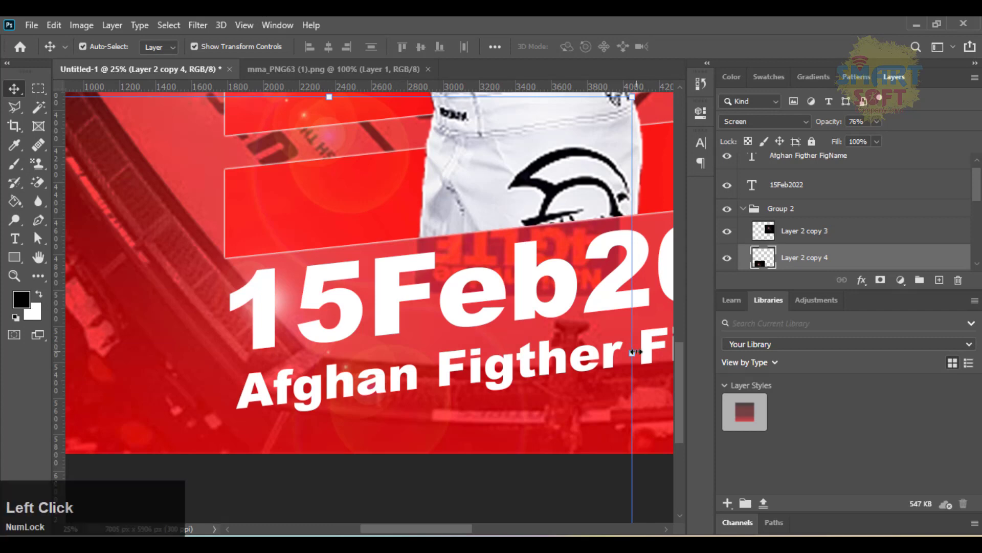
drag(278, 291, 266, 276)
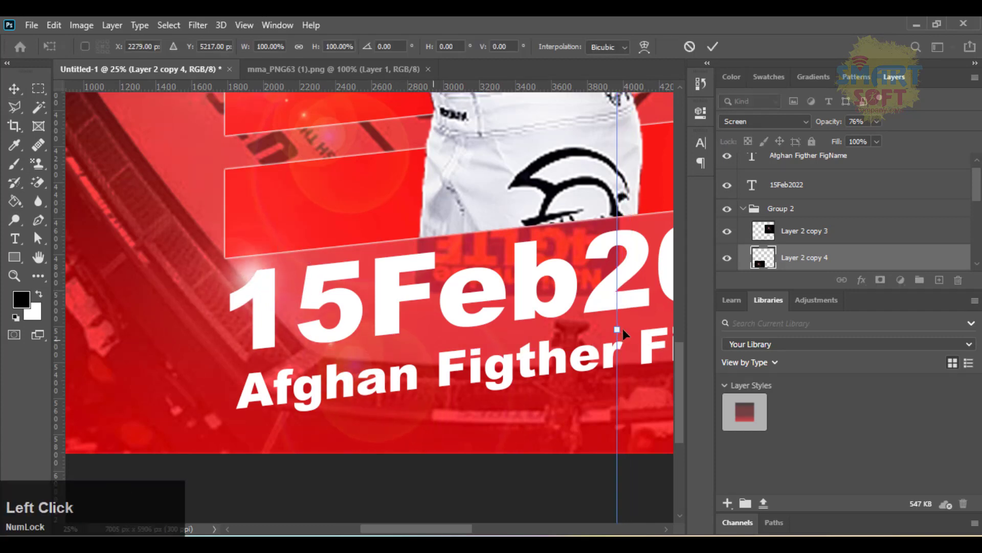
drag(619, 330, 554, 334)
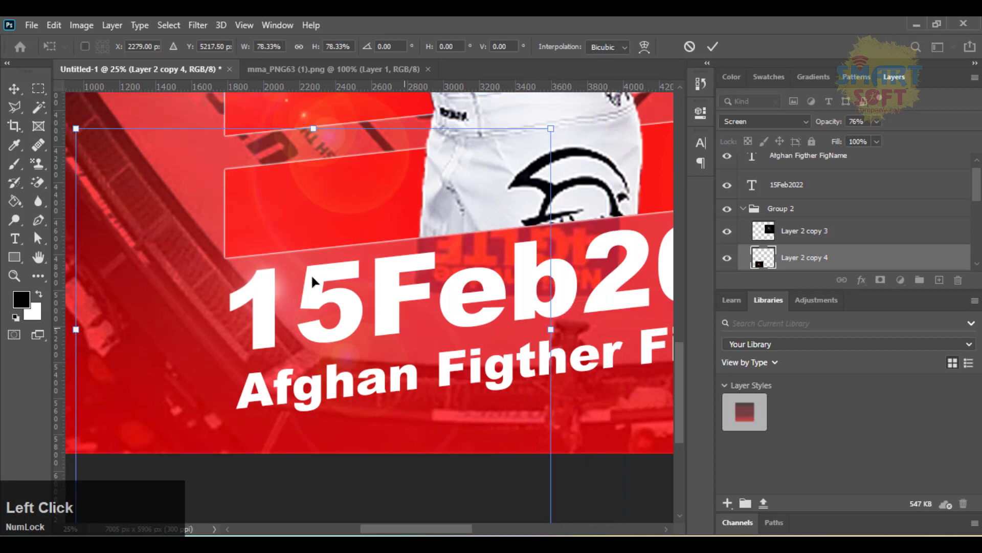
drag(291, 277, 289, 274)
key(Return)
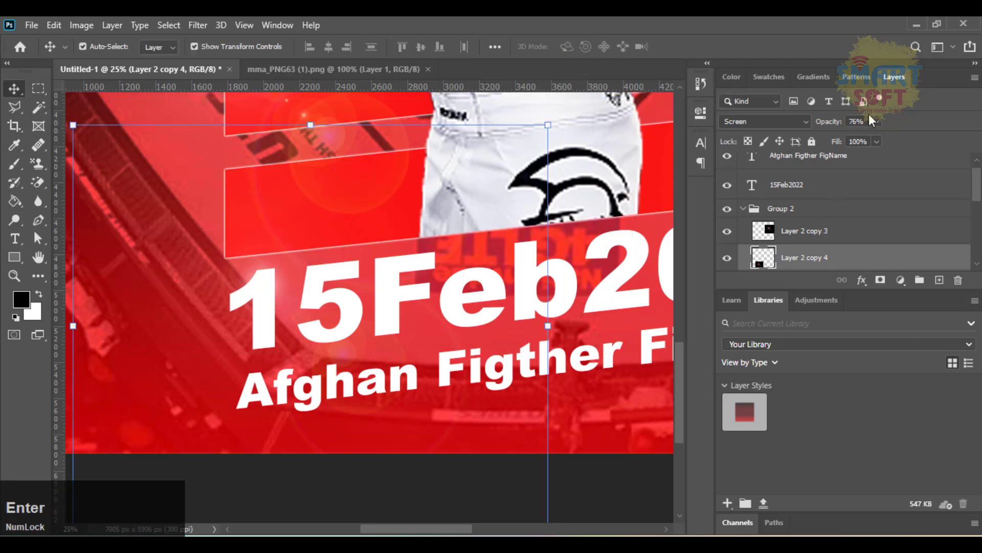
Raise the opacity of the flare copy on the date's first digit to 100%
click(875, 121)
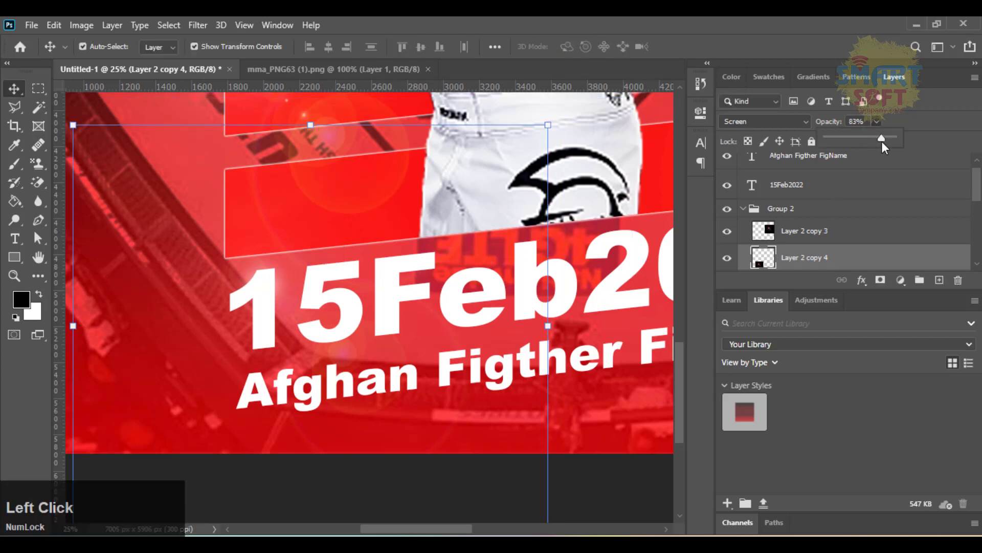
drag(886, 137, 932, 144)
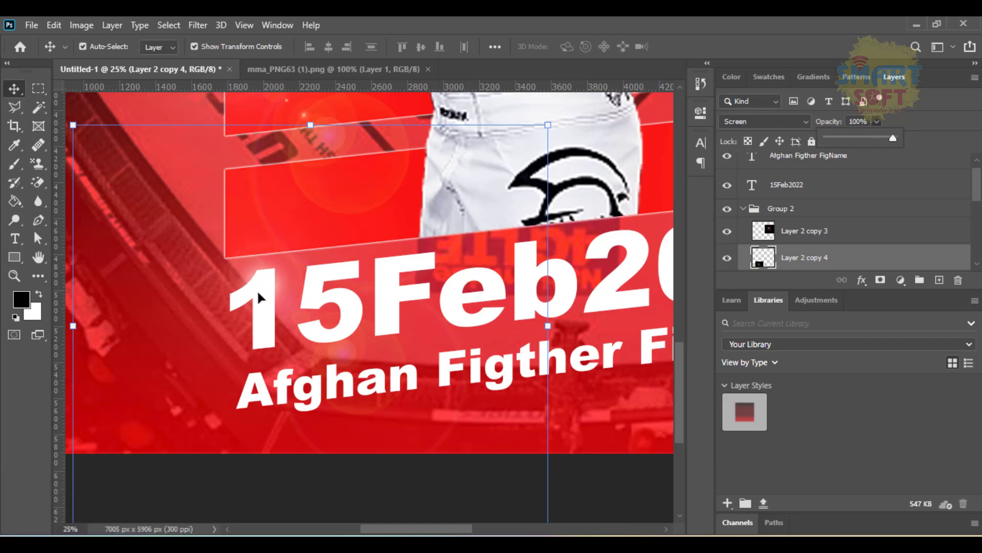
drag(260, 295, 413, 346)
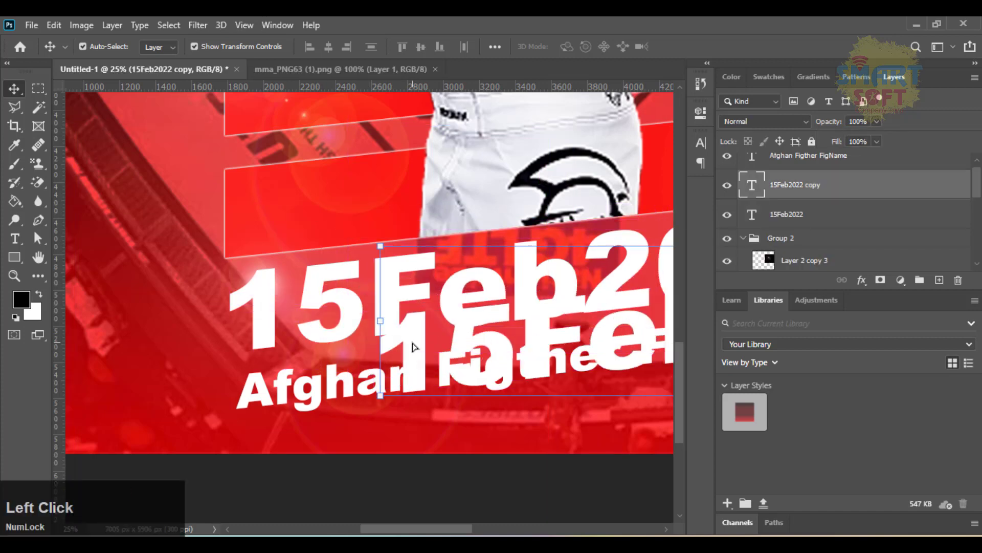
key(ctrl+z)
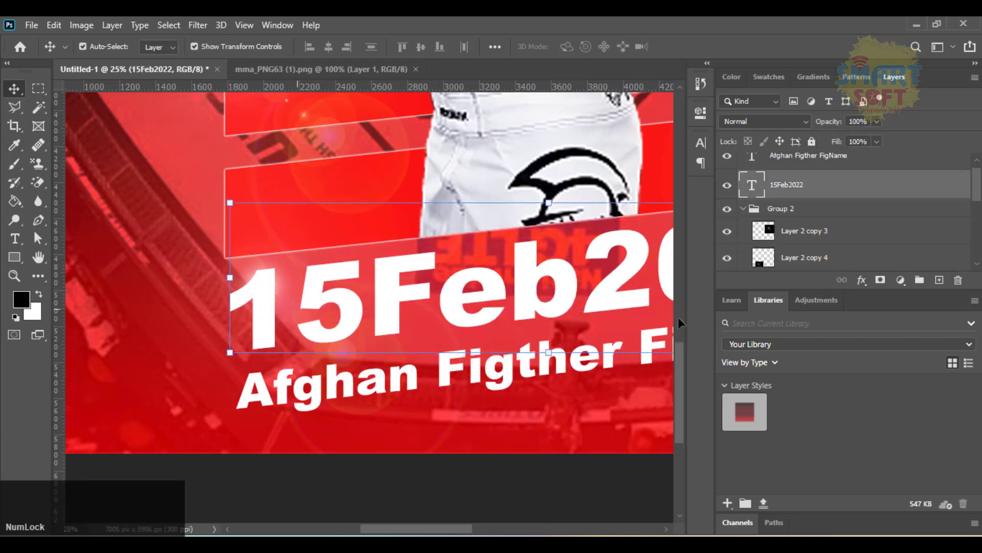
Duplicate the date's flare and place the copy between the date and the fighter line, above the start of "Figther"
click(819, 258)
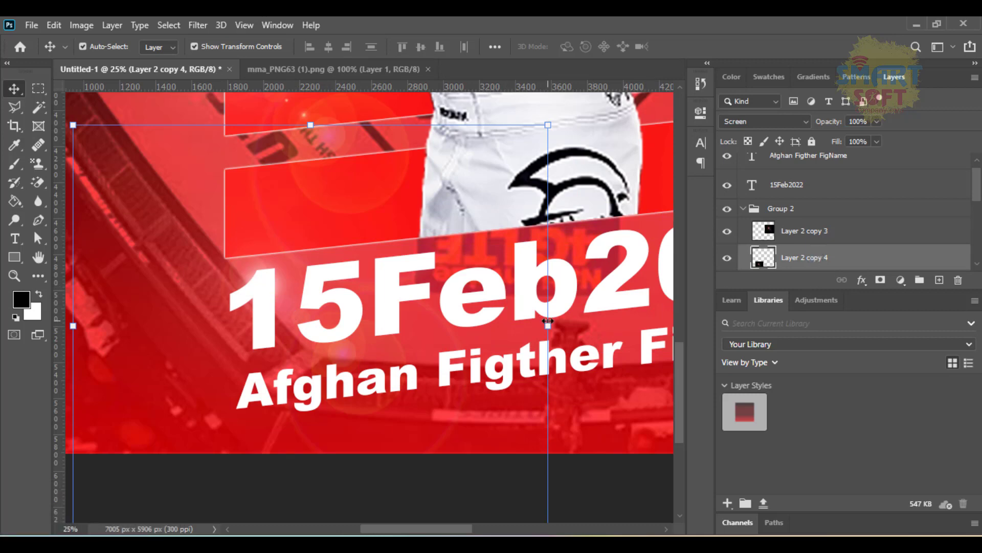
key(ctrl)
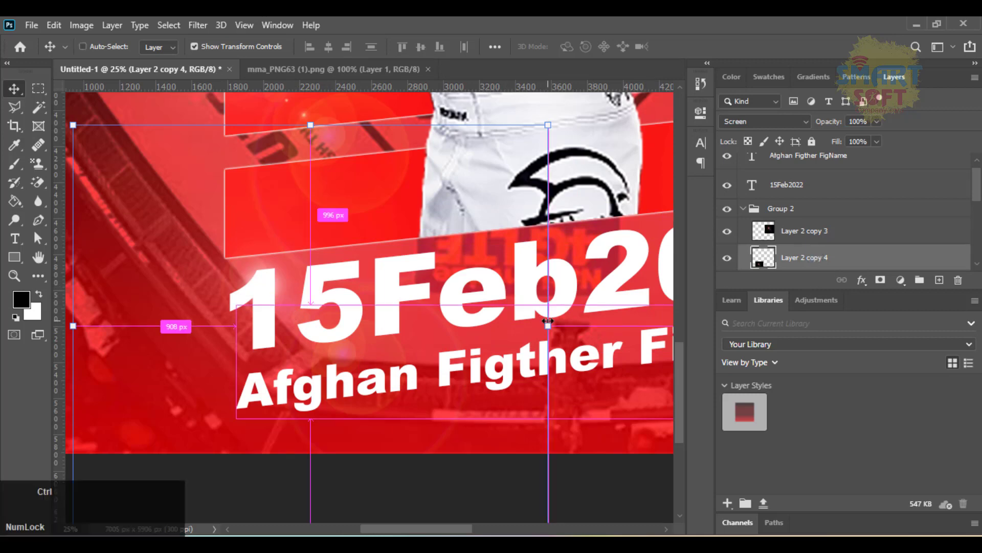
key(ctrl+j)
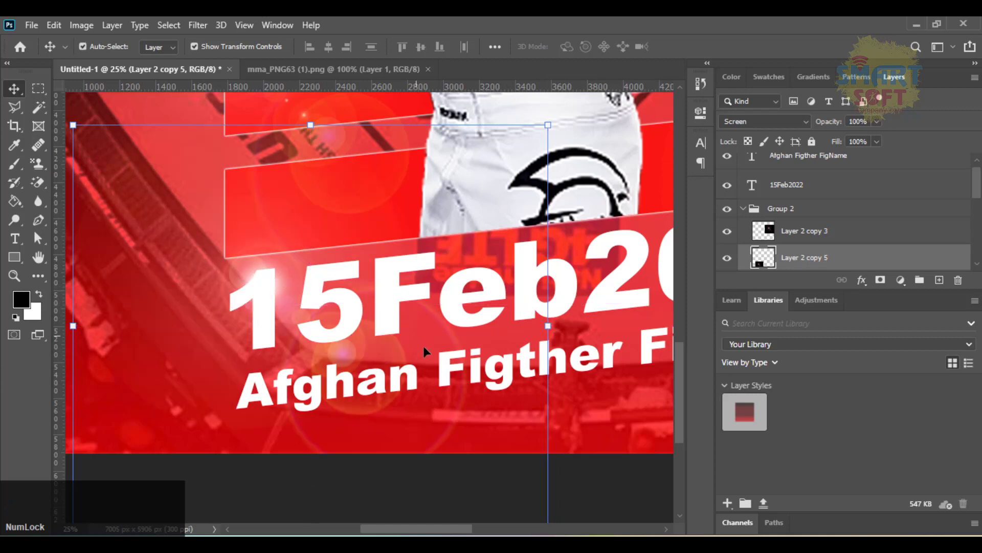
click(548, 326)
drag(310, 293, 477, 363)
key(Return)
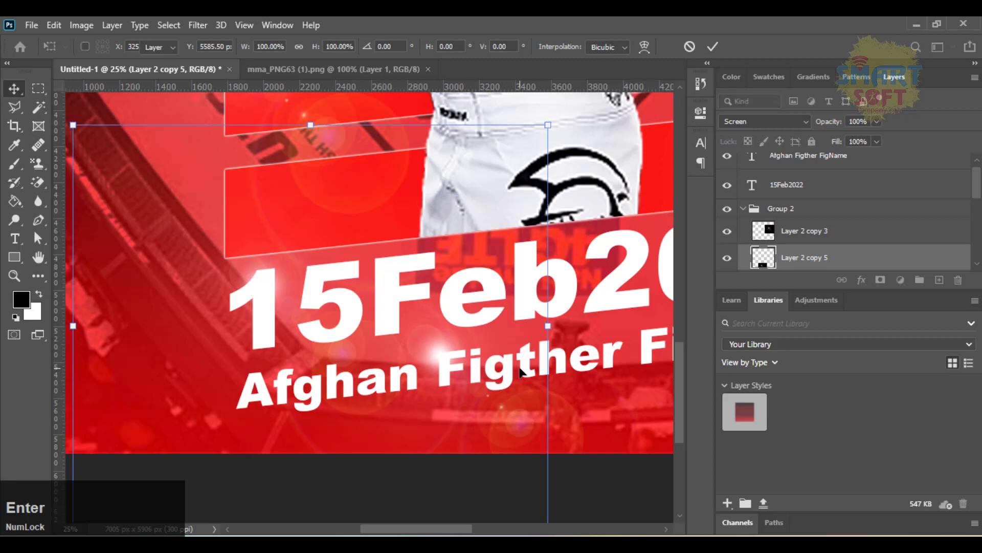
key(ctrl+0)
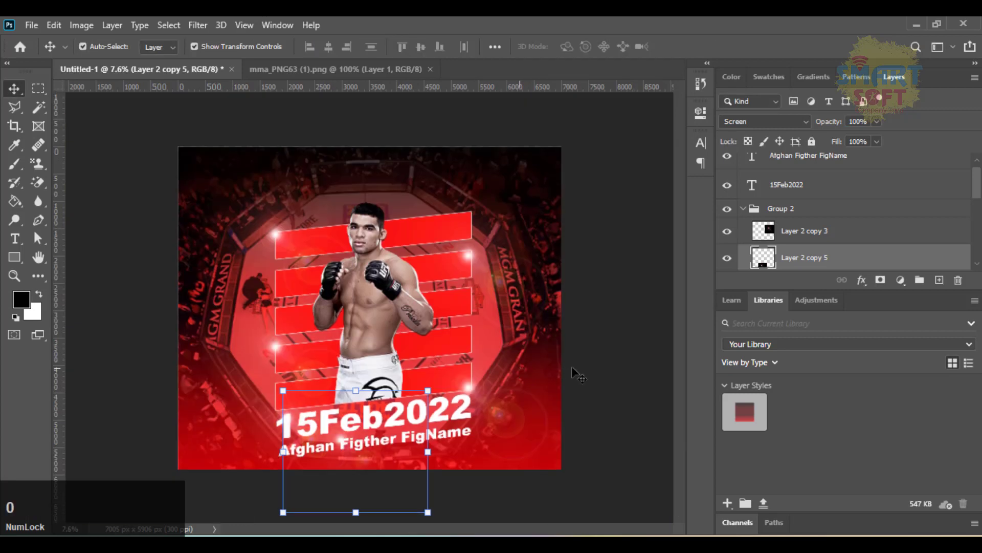
click(586, 377)
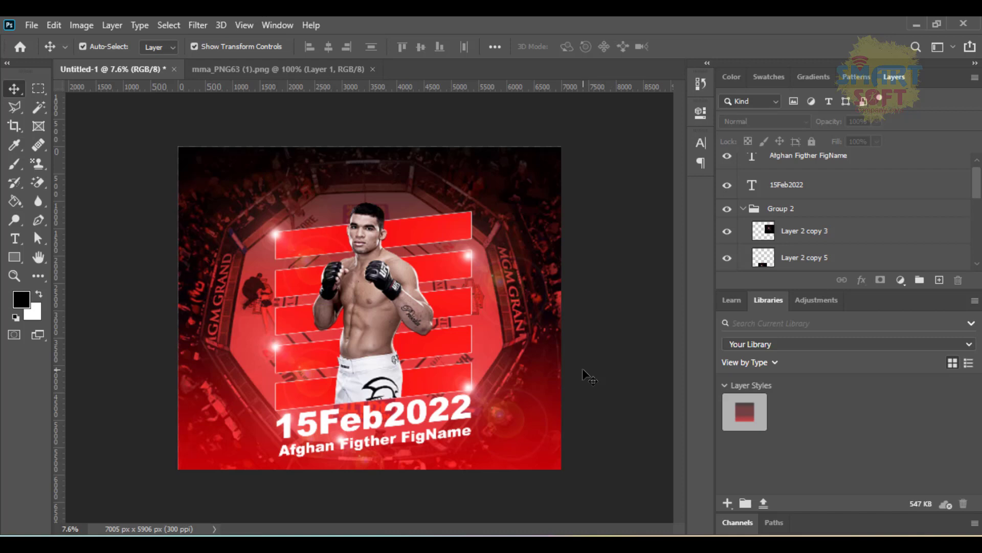
Lock the lens flare group, Group 2, completely
click(628, 191)
scroll(824, 235, up, 1)
scroll(826, 239, down, 2)
scroll(828, 243, up, 2)
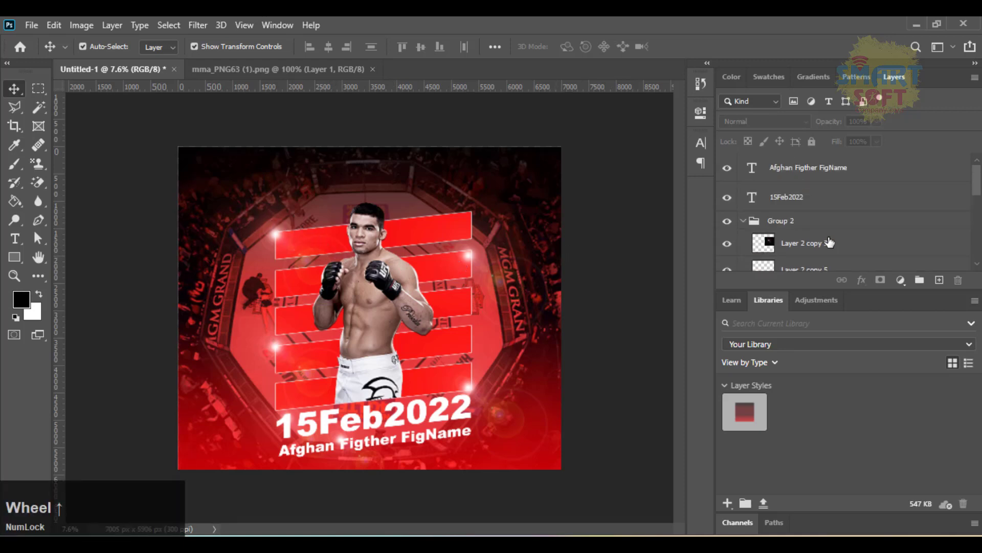
click(793, 224)
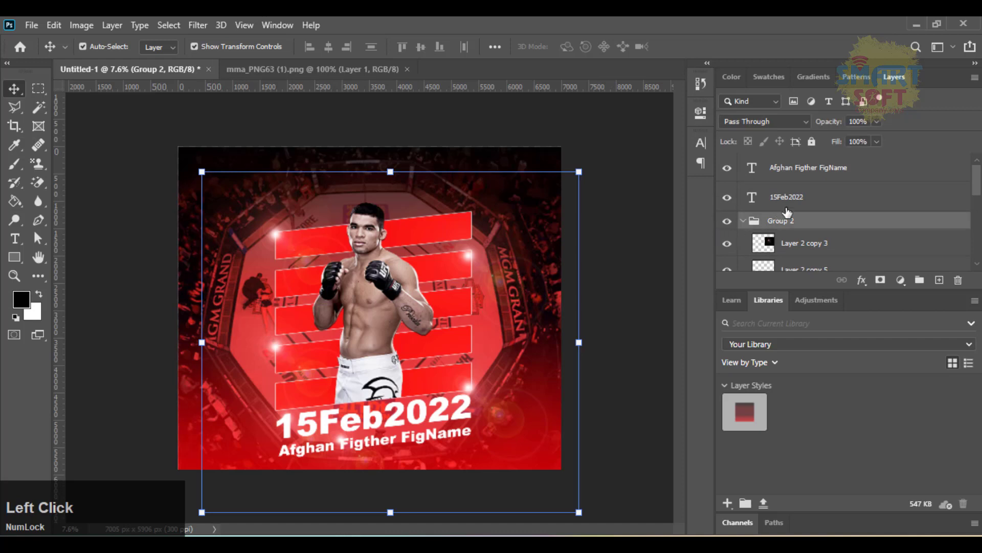
click(810, 143)
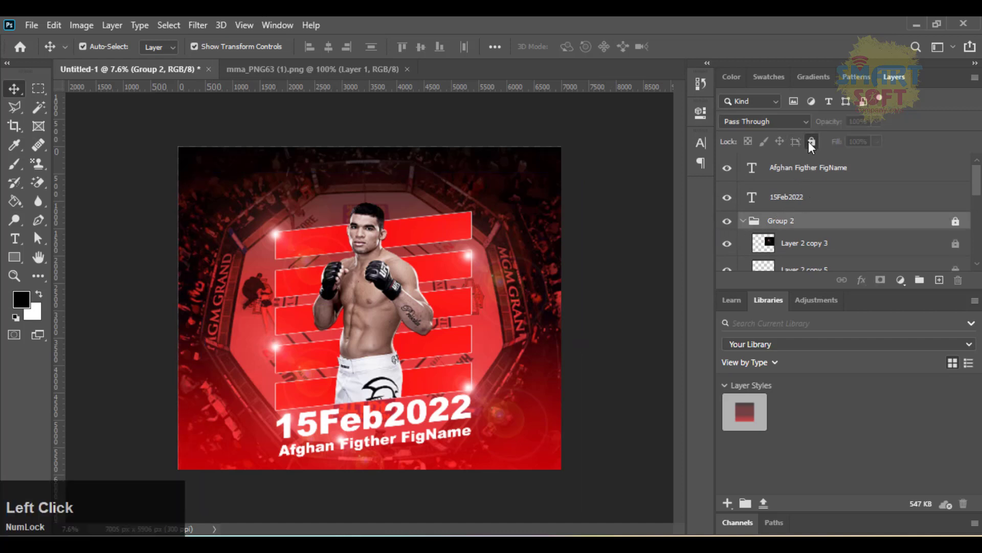
Select all the bars with both text lines and flatten their slant by skewing the right side down 3.86° at 98.16% width
click(472, 249)
click(471, 255)
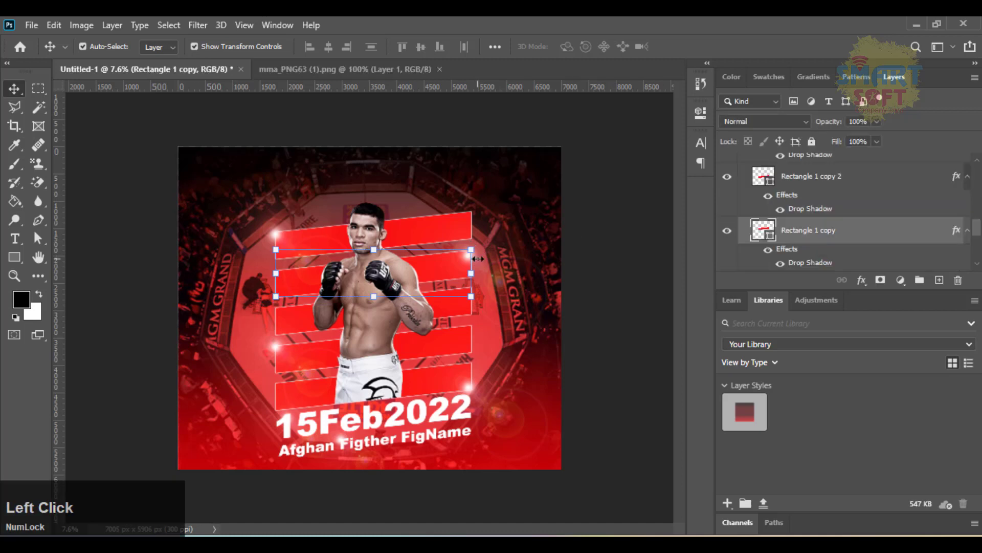
click(504, 242)
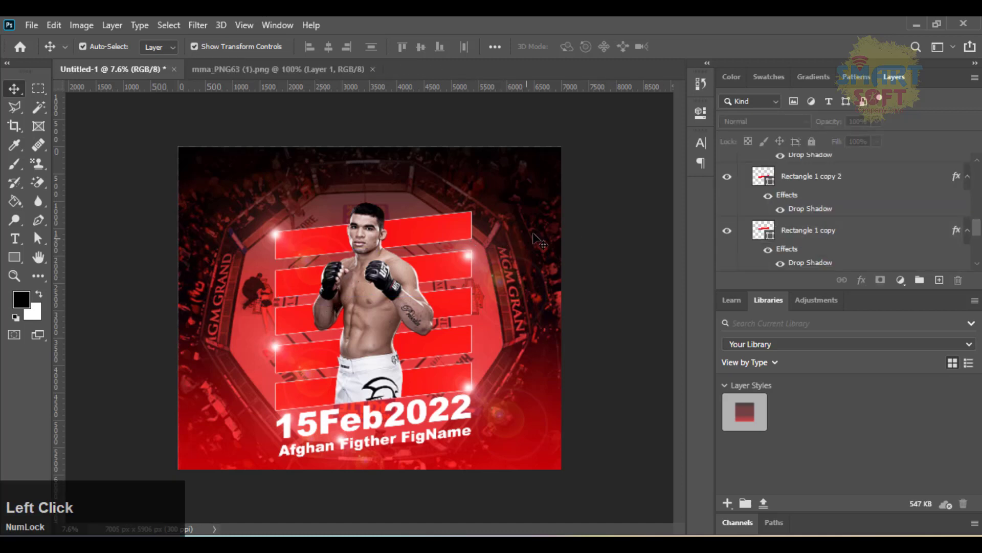
drag(450, 195, 461, 437)
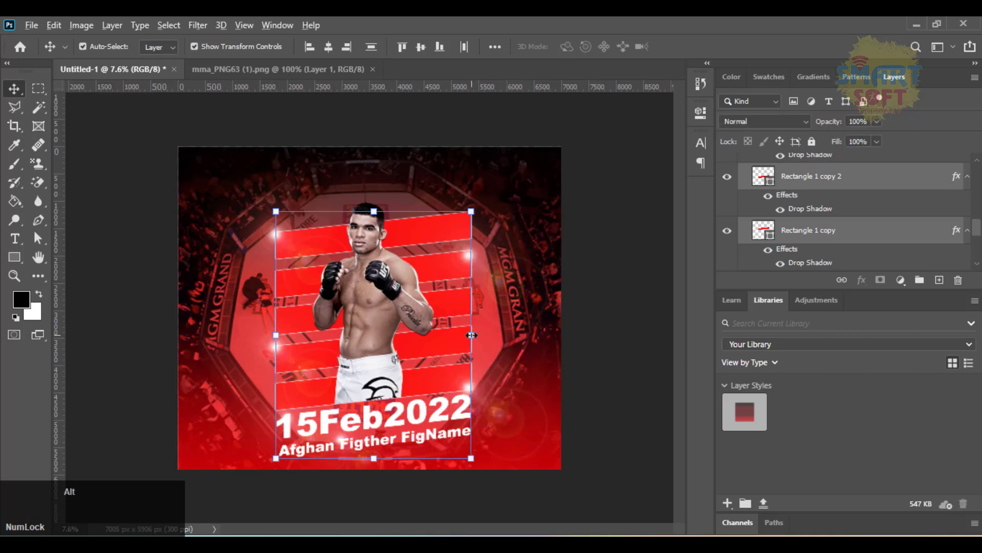
key(ctrl)
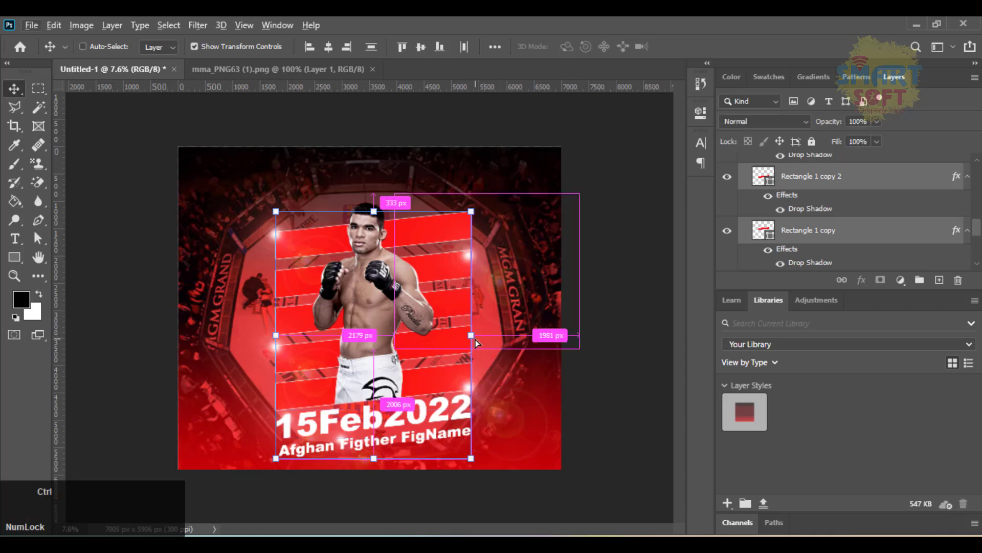
drag(473, 337, 469, 353)
key(Return)
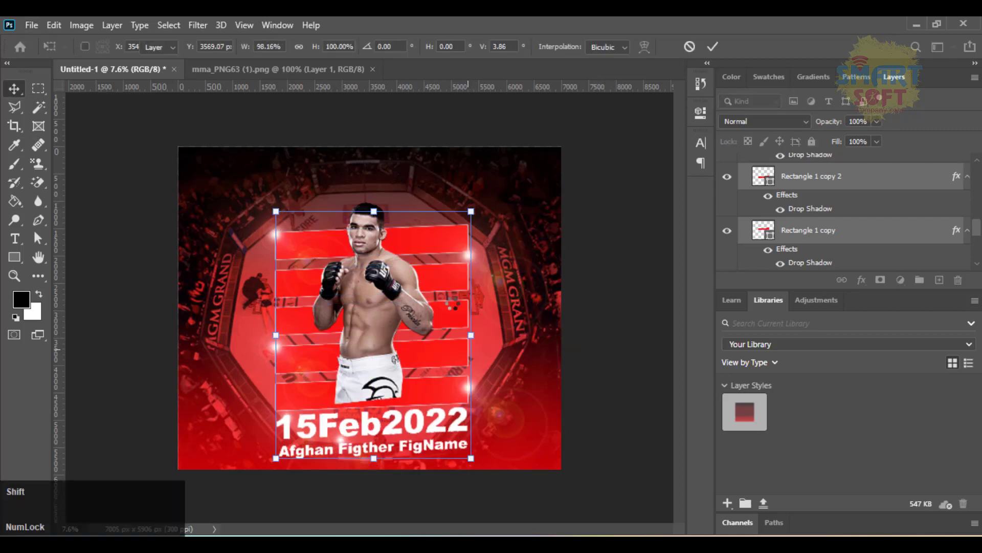
Nudge the selected bars and text lines upward in large steps
key(shift+Up)
key(shift+Up)
key(shift+Up)
key(shift+Up)
key(shift+Up)
key(shift+Up)
key(shift+Up)
key(shift+Up)
key(shift+Up)
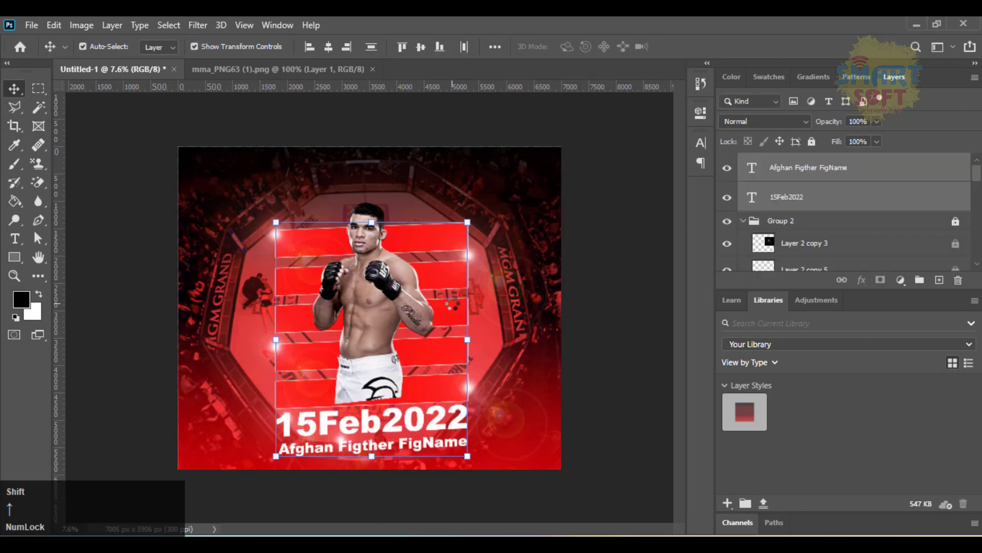
Move the fighter, red stripes and both text lines upward together to the middle of the poster
key(shift+Up)
key(shift+Up)
key(shift+Up)
key(shift+Up)
key(shift+Up)
key(shift+Up)
key(shift+Up)
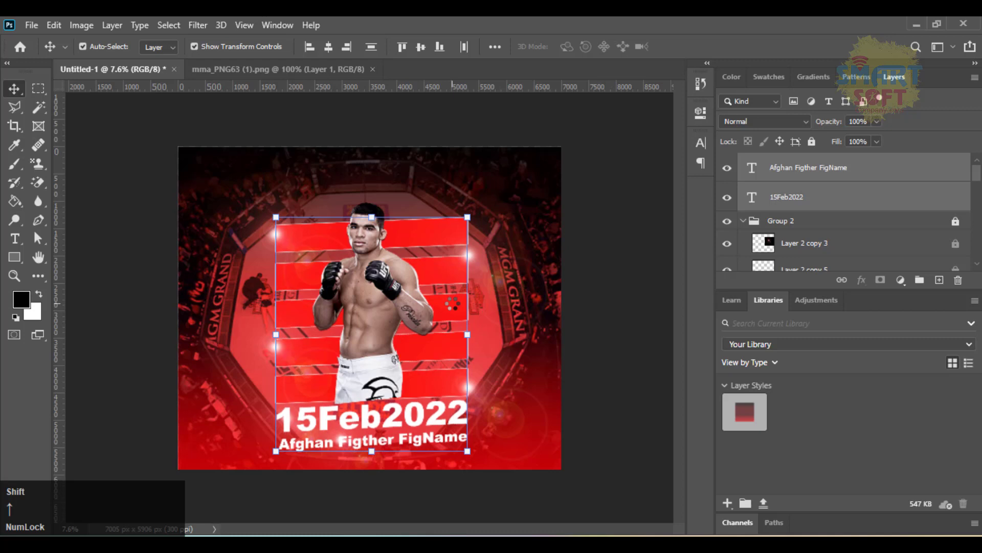
key(shift+Up)
key(shift+Up)
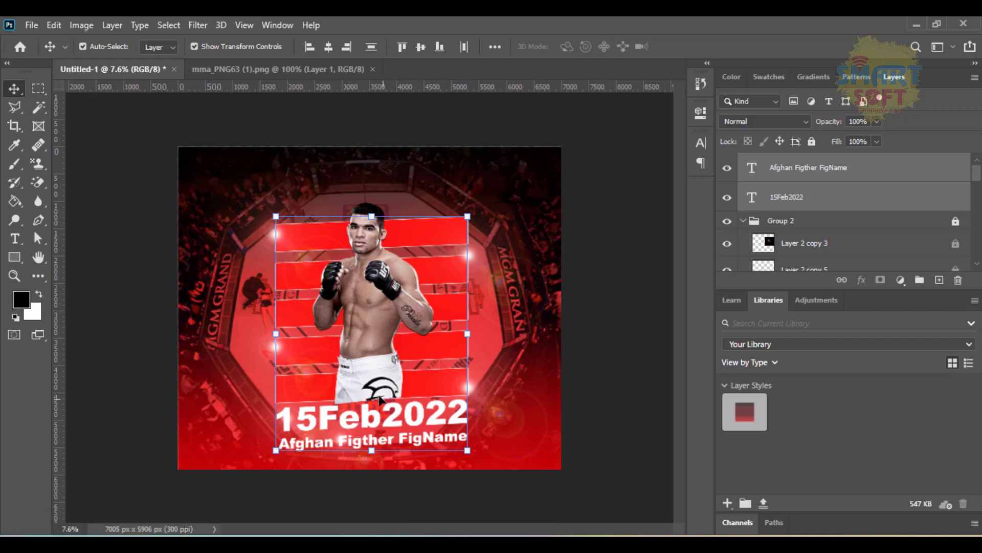
shift+click(380, 331)
drag(383, 335, 375, 296)
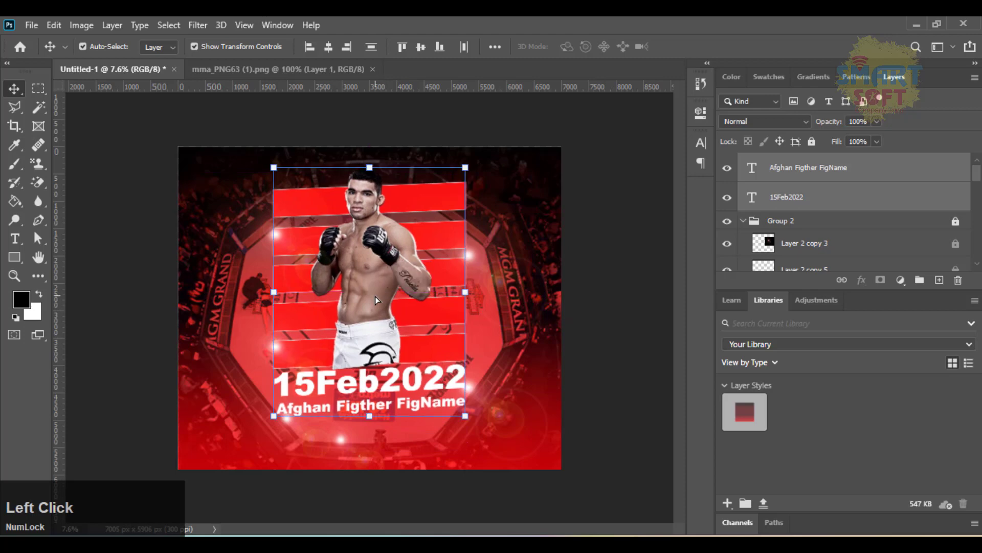
ctrl+click(376, 296)
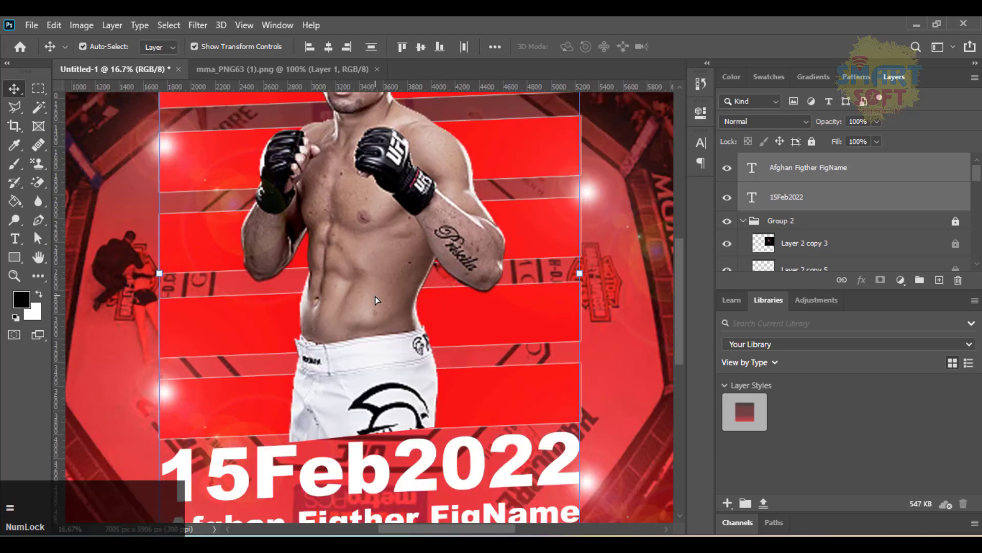
drag(393, 261, 394, 259)
key(Return)
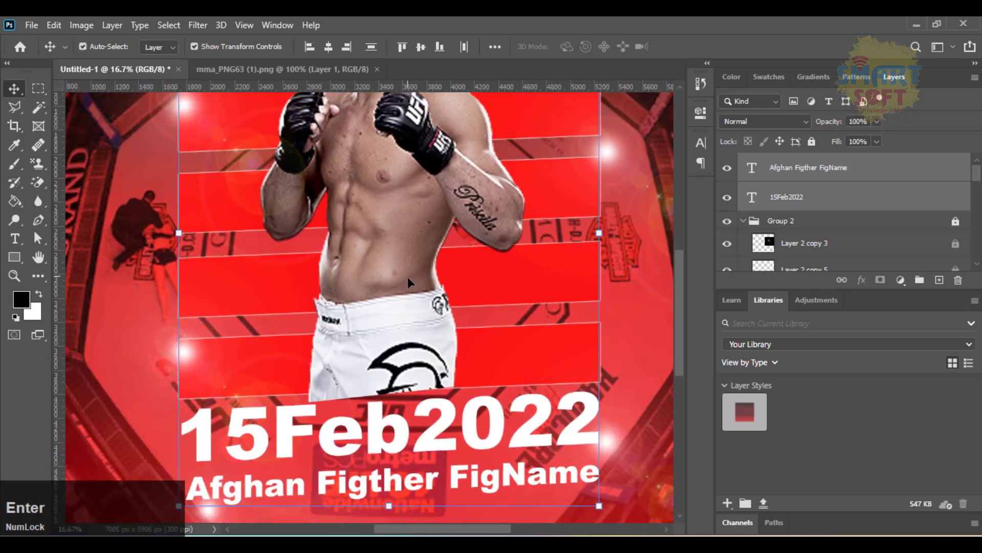
Select the fighter's layer, Layer 3, by itself
click(400, 297)
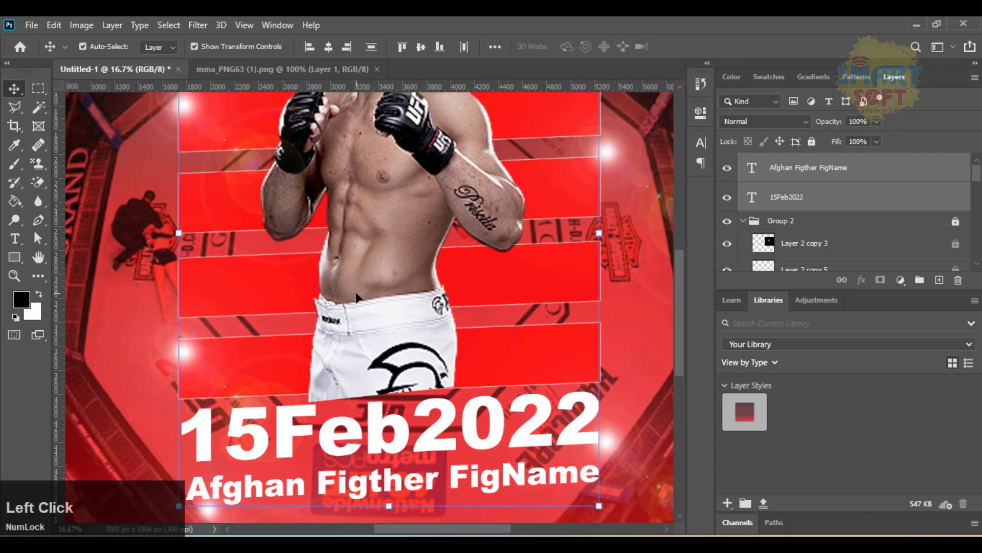
right_click(357, 297)
click(396, 314)
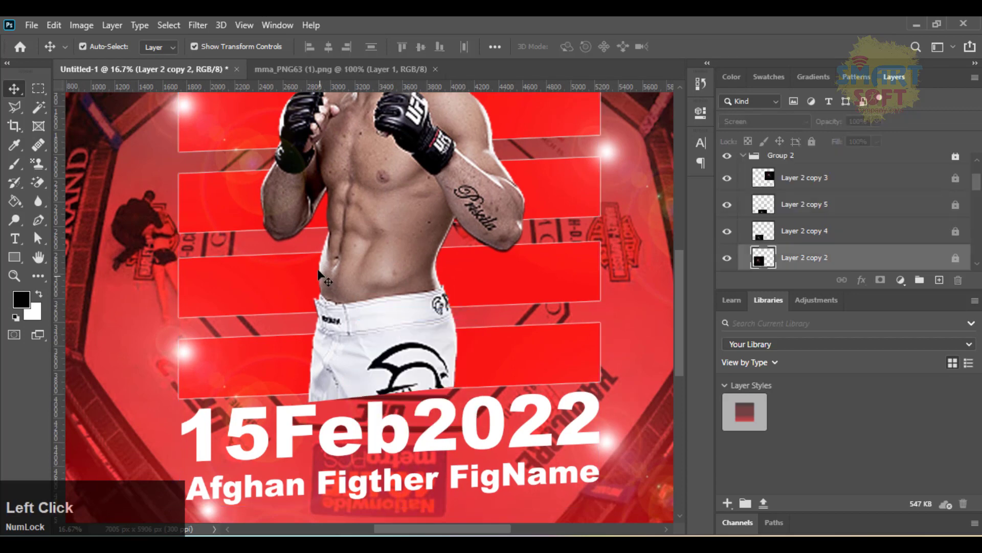
right_click(384, 228)
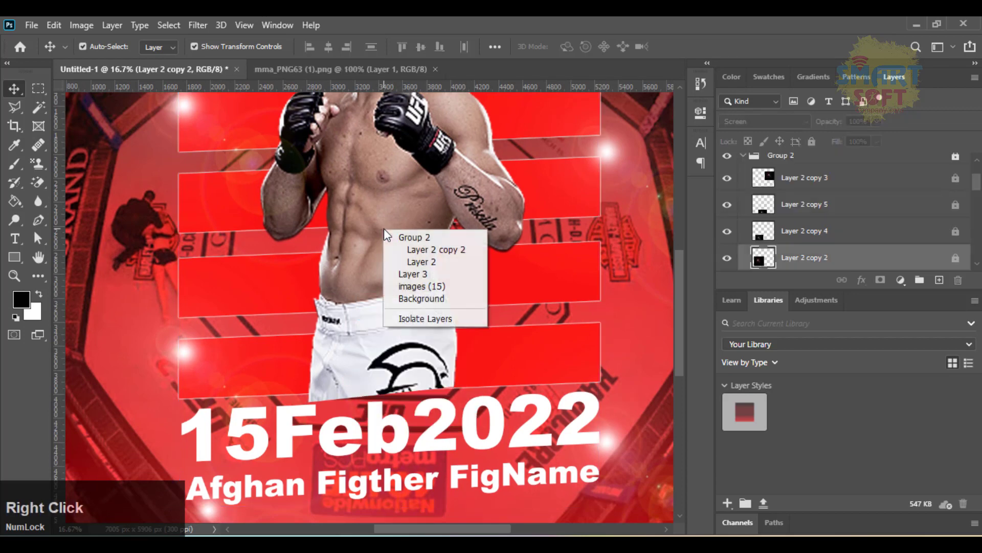
click(449, 301)
right_click(424, 223)
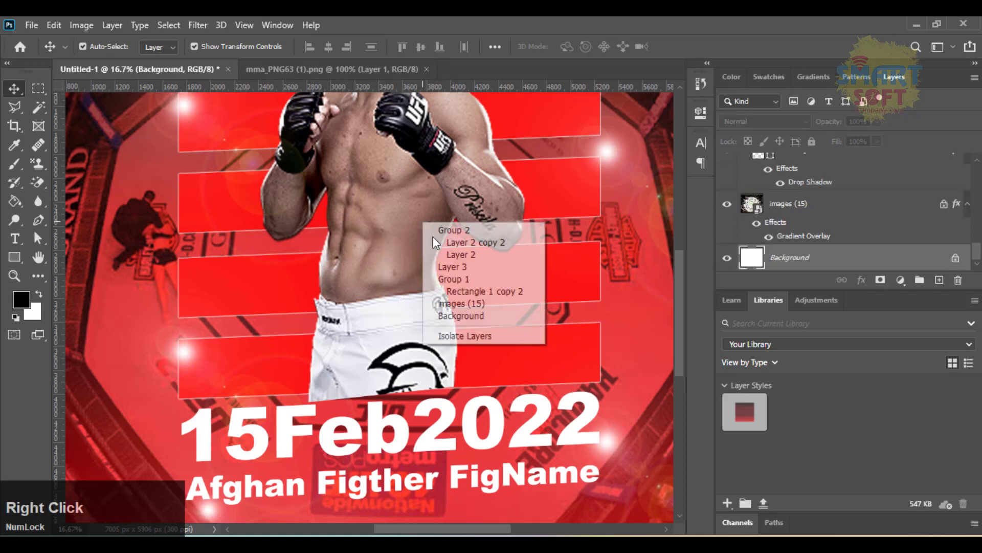
click(481, 304)
scroll(790, 221, up, 5)
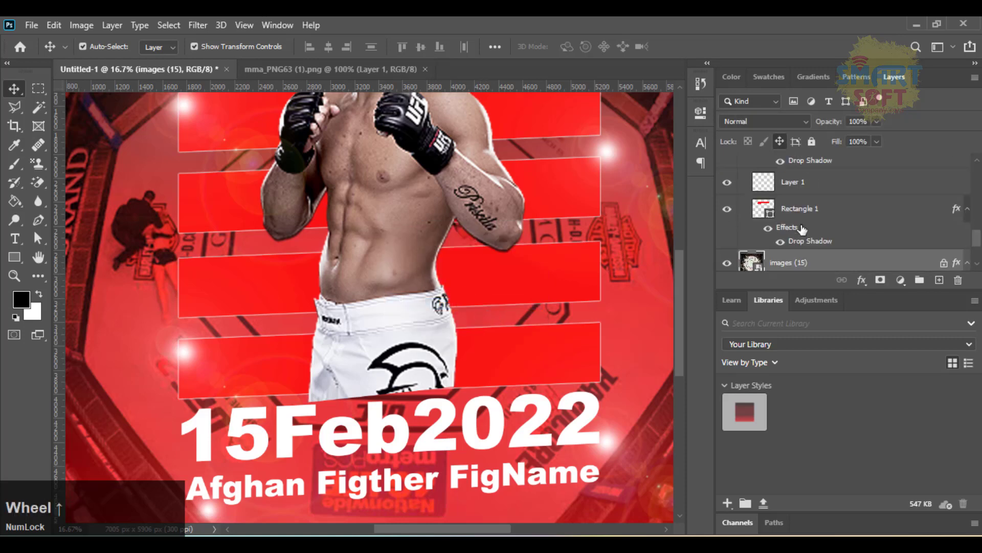
click(769, 189)
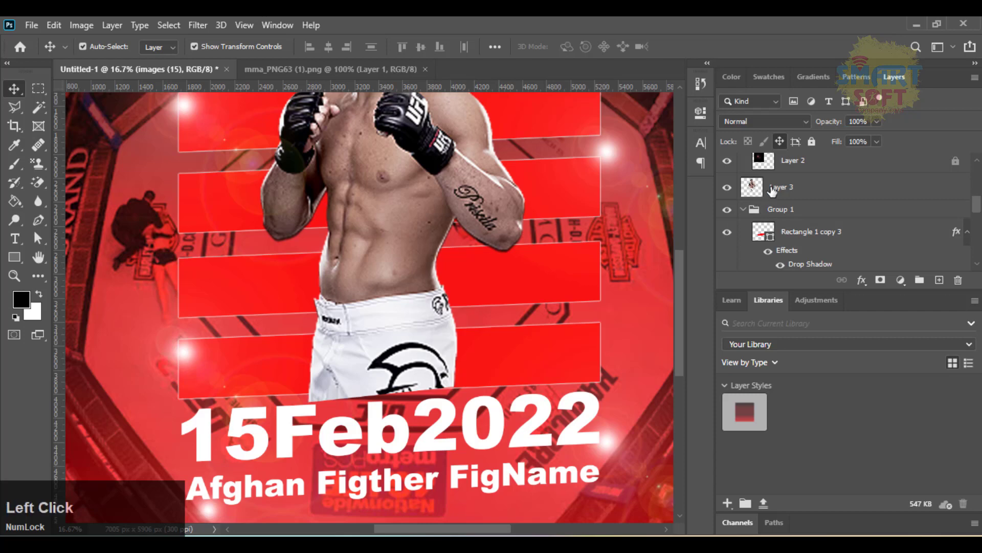
right_click(441, 161)
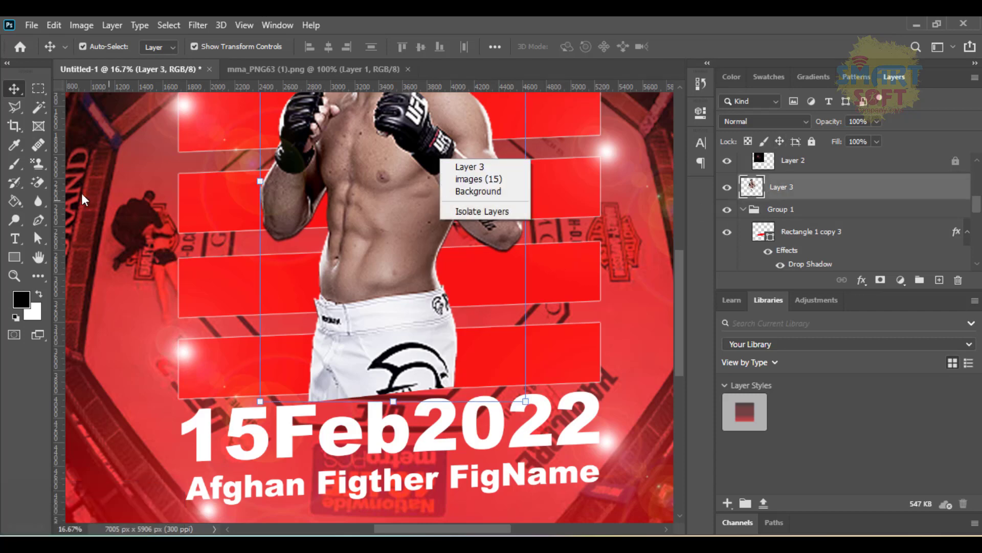
Cut off the lower edge of the fighter's shorts along the lowest stripe's slanted edge using a Polygonal Lasso selection, and deselect
click(17, 124)
click(20, 106)
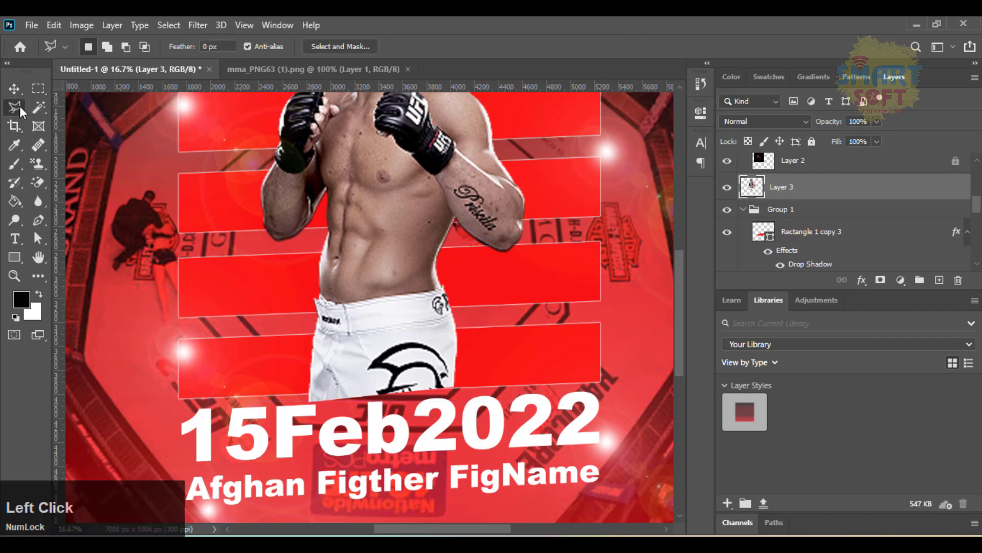
click(299, 402)
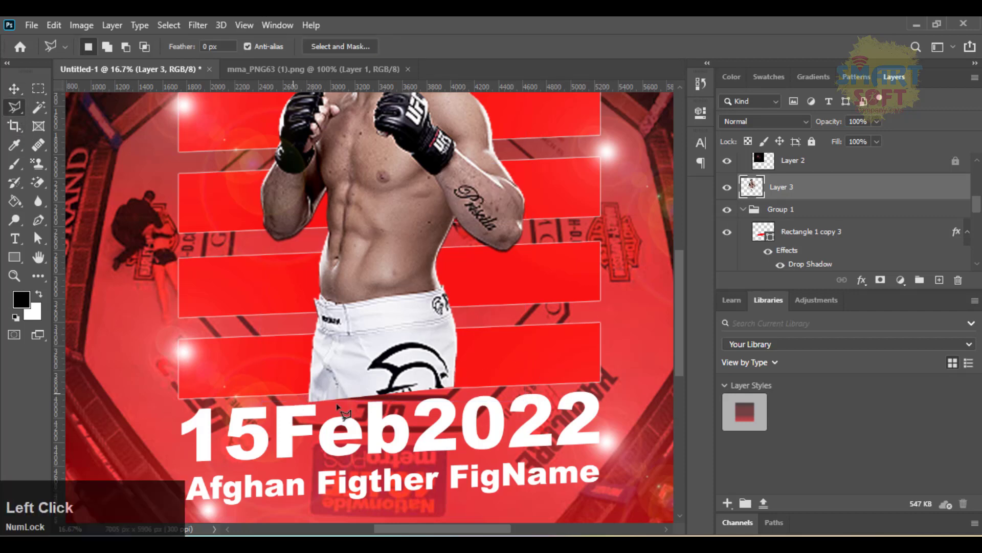
click(592, 384)
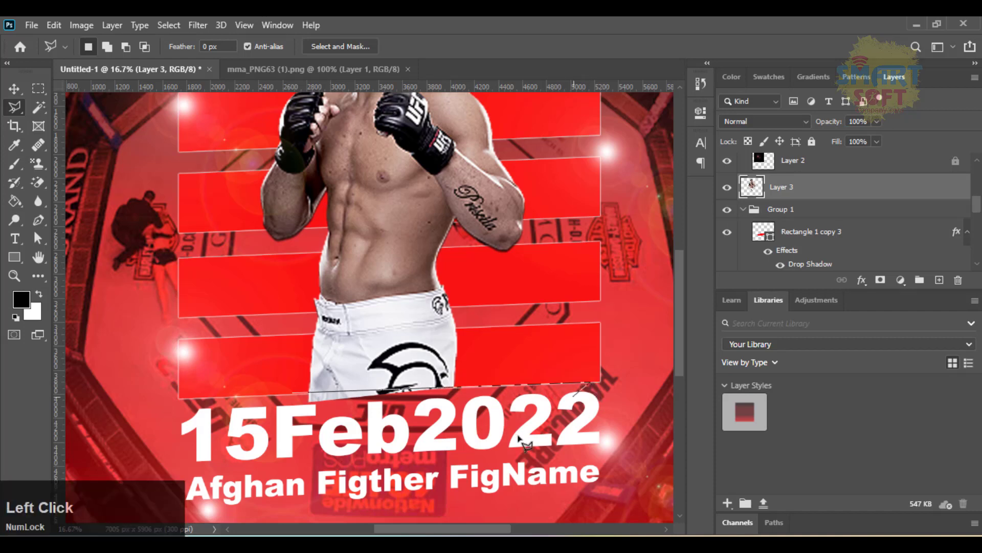
click(431, 441)
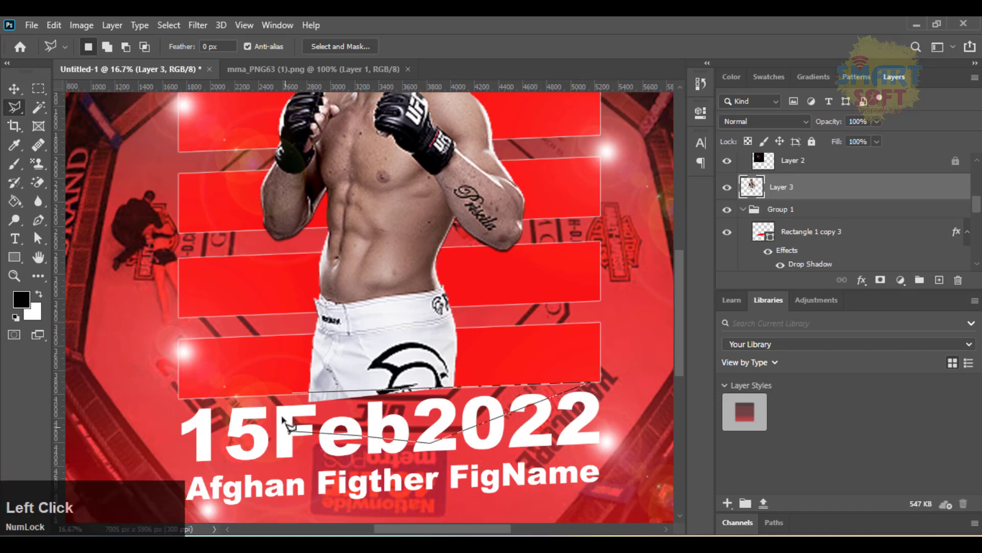
key(Return)
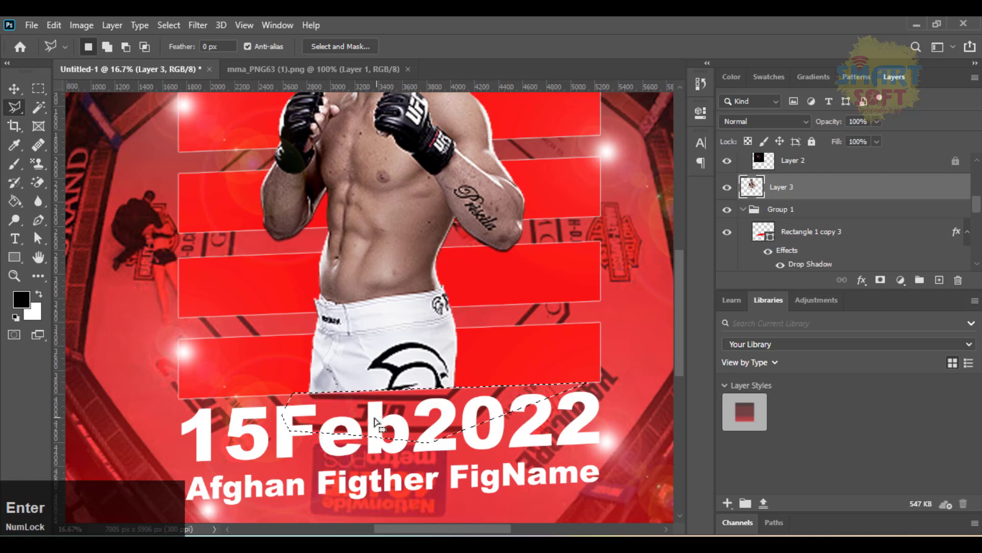
key(ctrl+d)
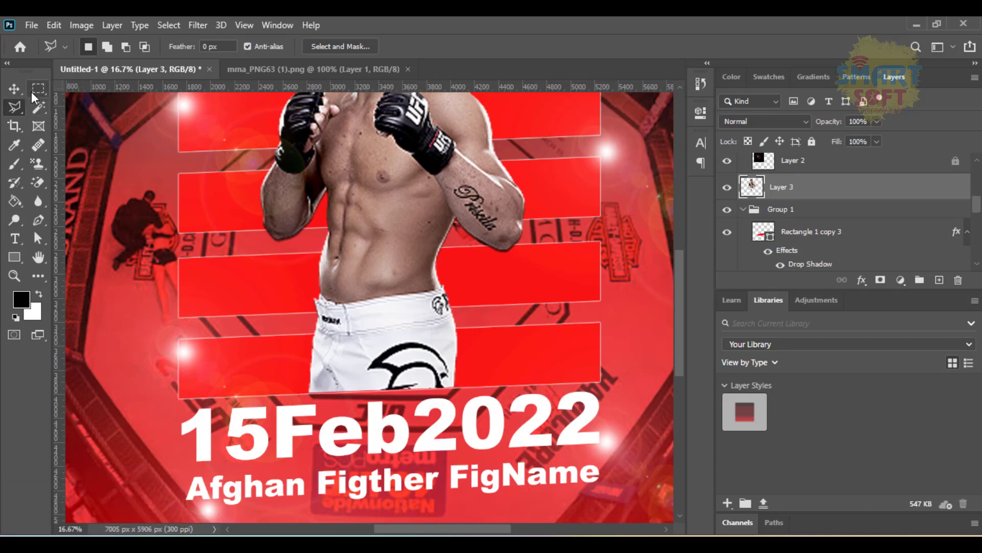
Nudge the fighter slightly down, deselect the layer and fit the whole poster in view
click(14, 88)
key(Down)
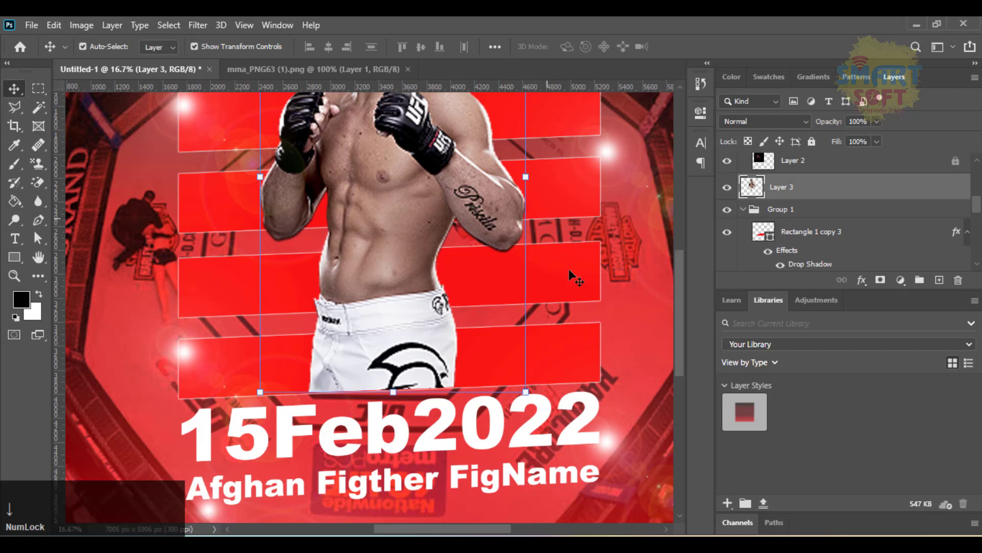
click(628, 330)
key(ctrl+0)
key(ctrl)
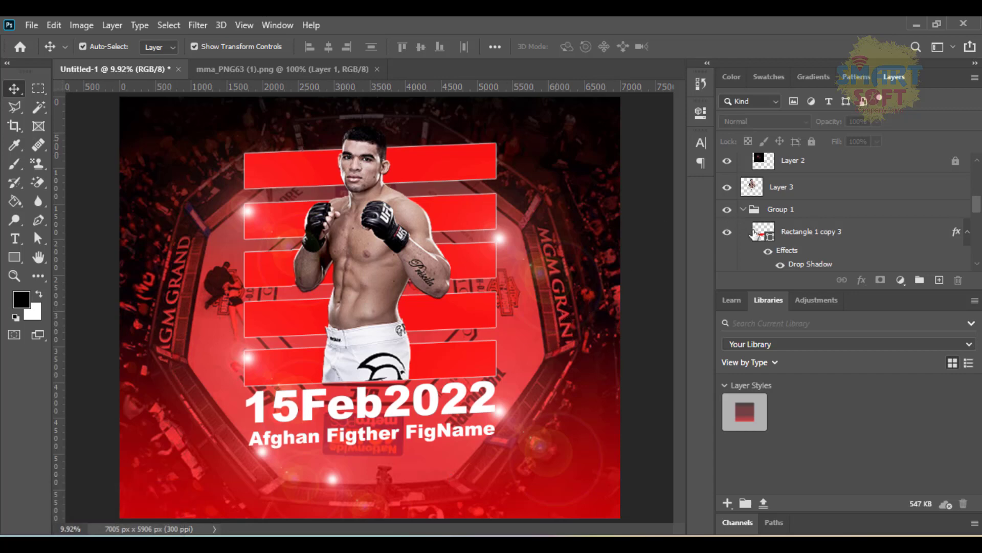
Collapse the layer groups Group 1 and Group 2
scroll(745, 234, down, 2)
scroll(752, 240, up, 5)
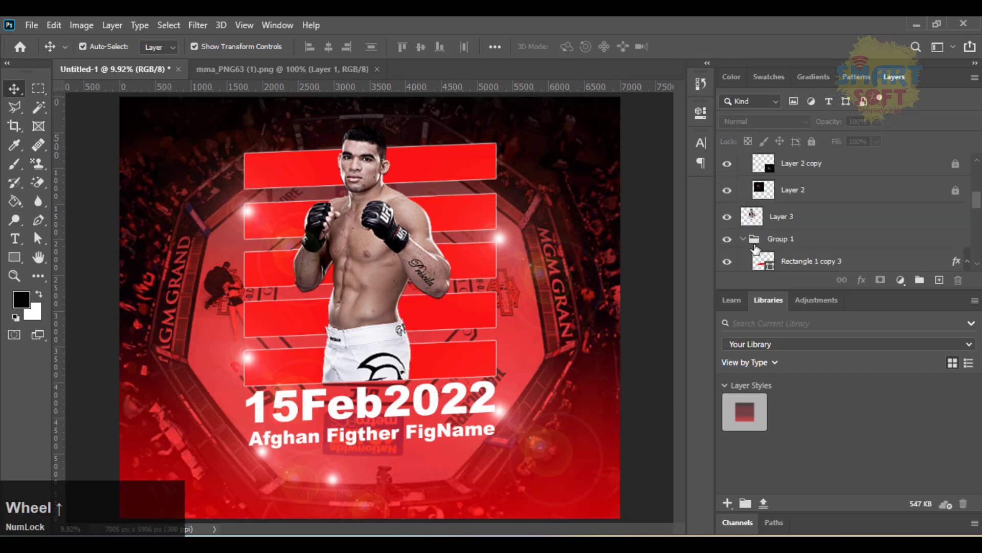
click(745, 241)
click(745, 241)
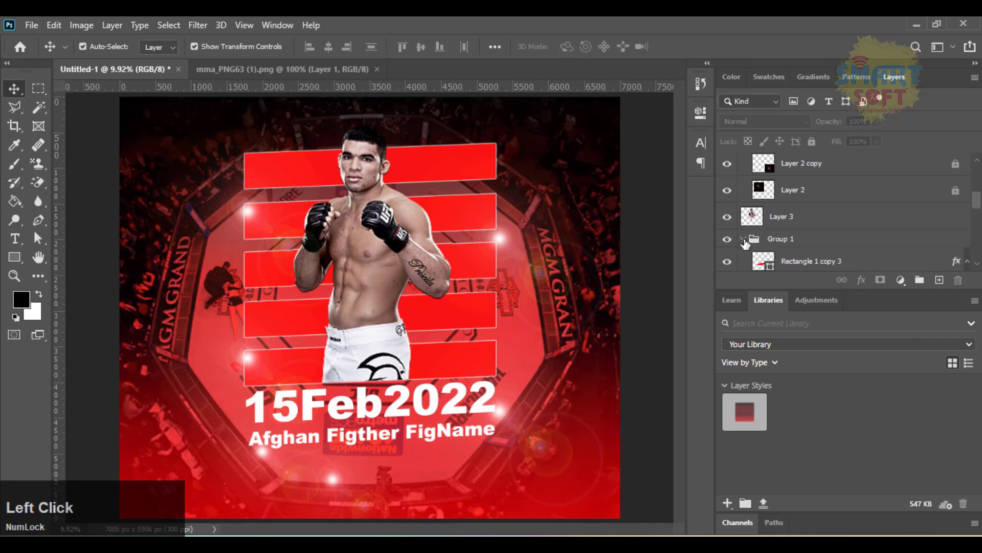
scroll(745, 244, up, 4)
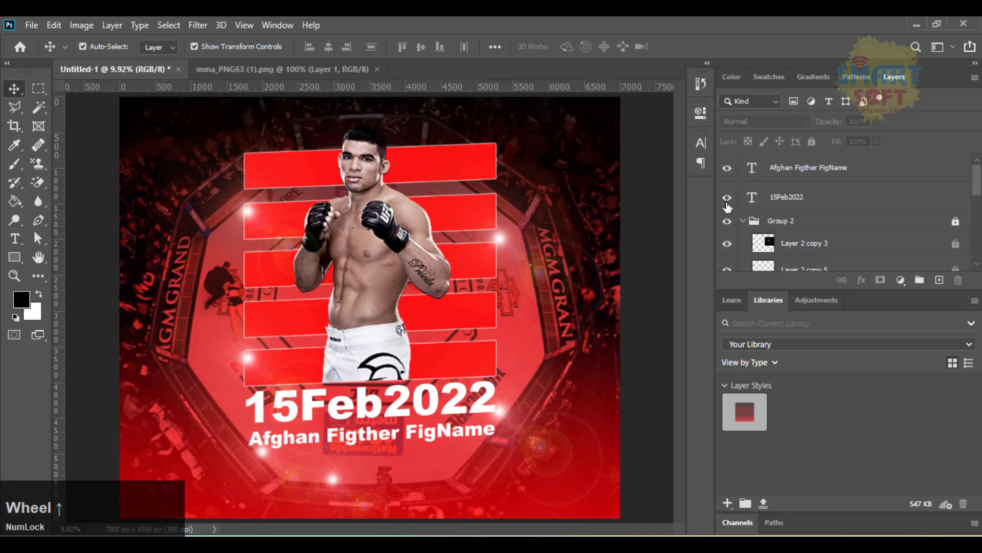
click(749, 227)
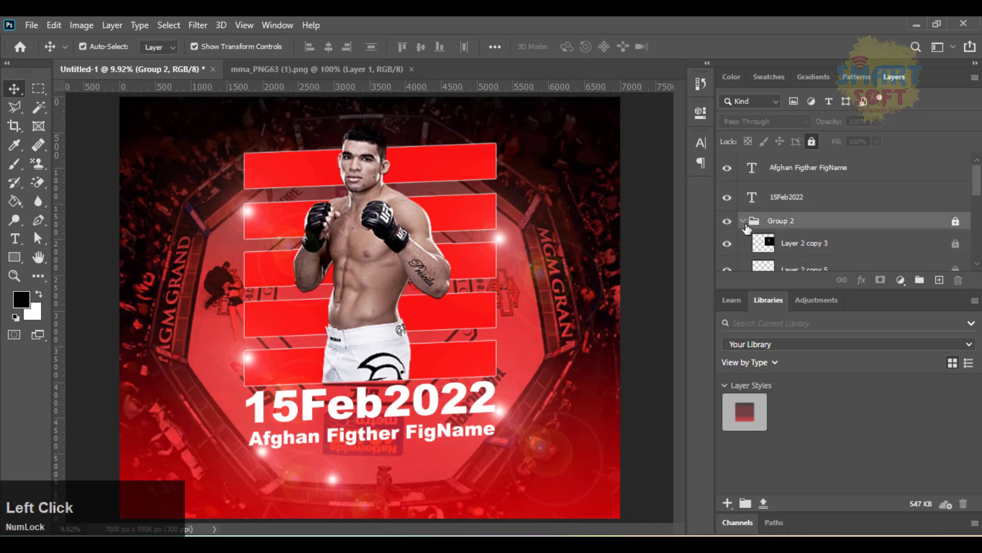
click(744, 223)
scroll(795, 225, down, 3)
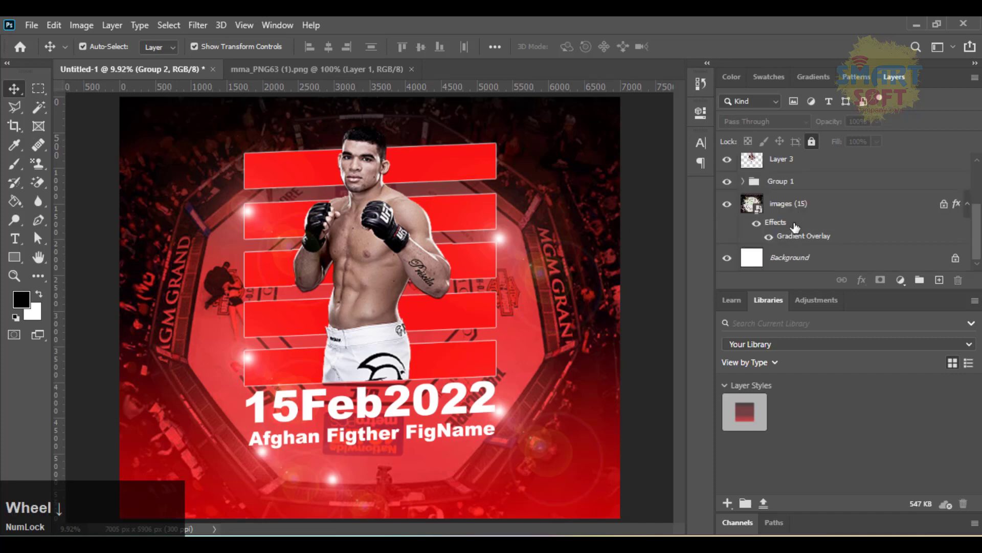
Add a new layer above the images (15) background photo and fill it with black
click(796, 210)
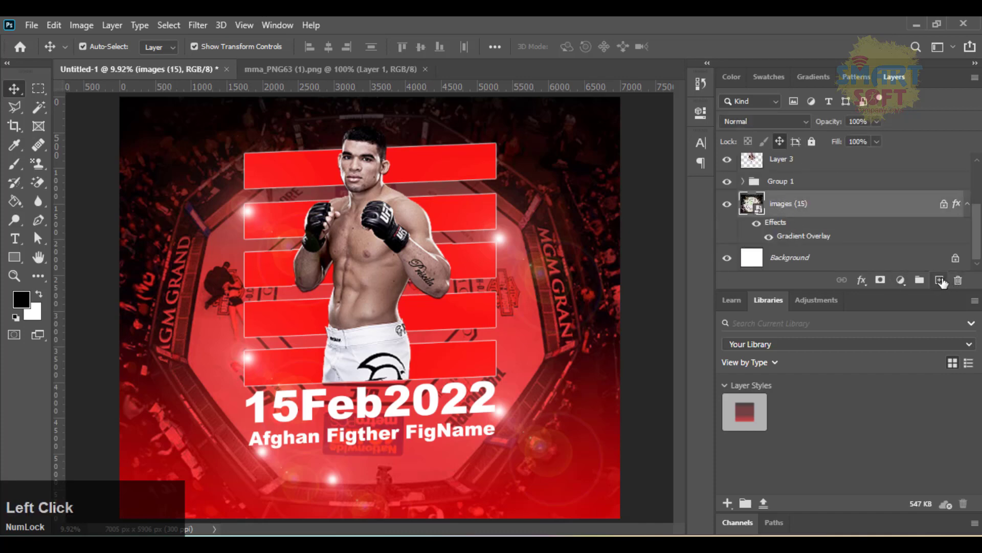
click(940, 281)
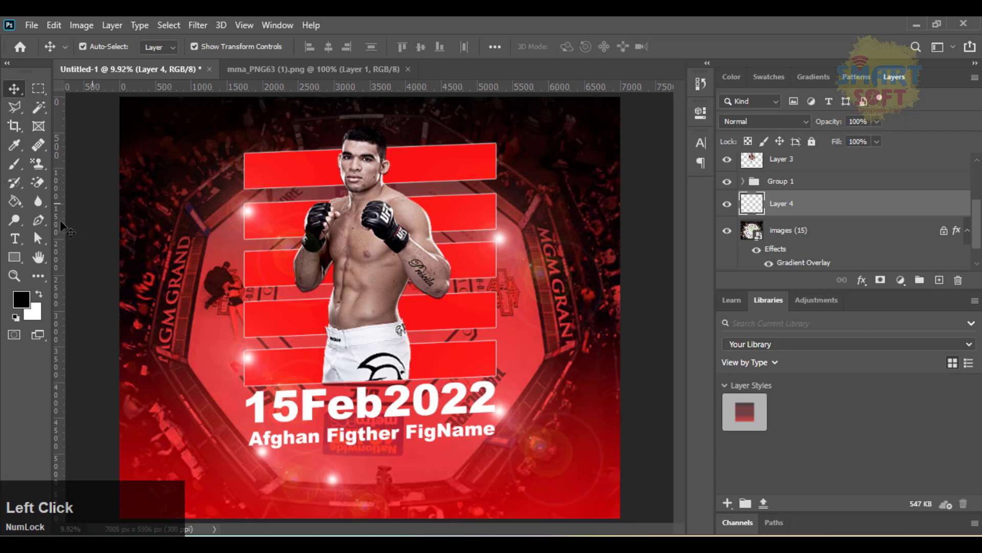
click(15, 199)
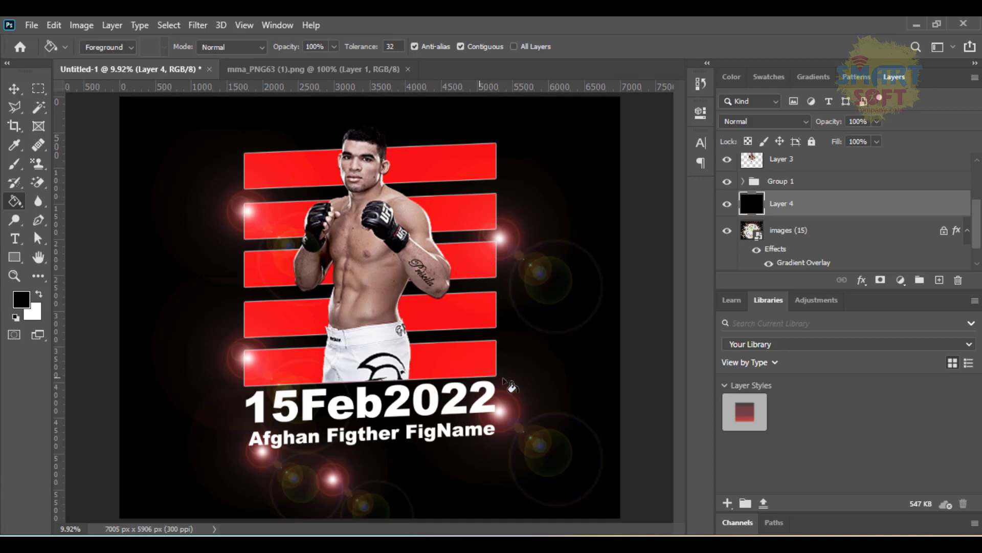
Unlock Group 2, which holds the lens flares
scroll(753, 197, up, 3)
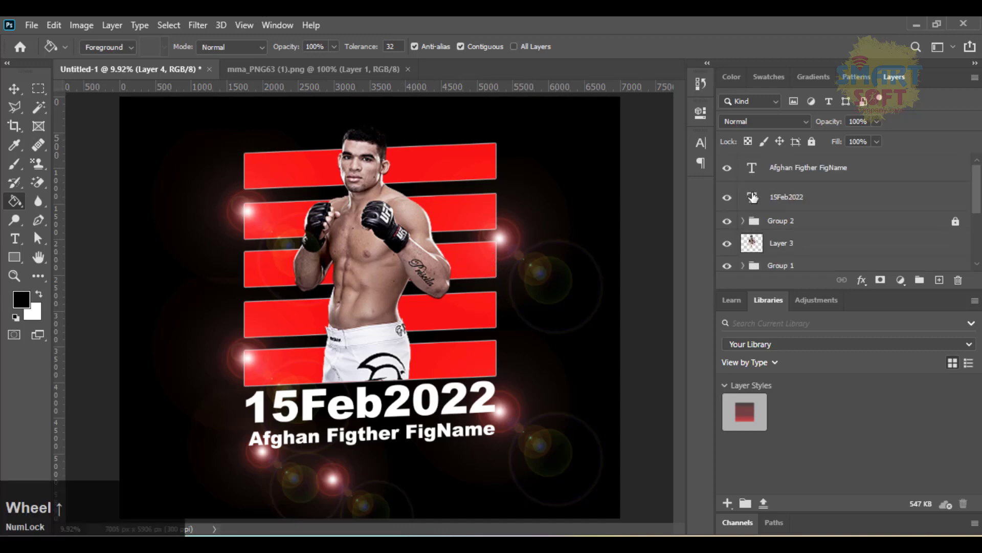
click(798, 222)
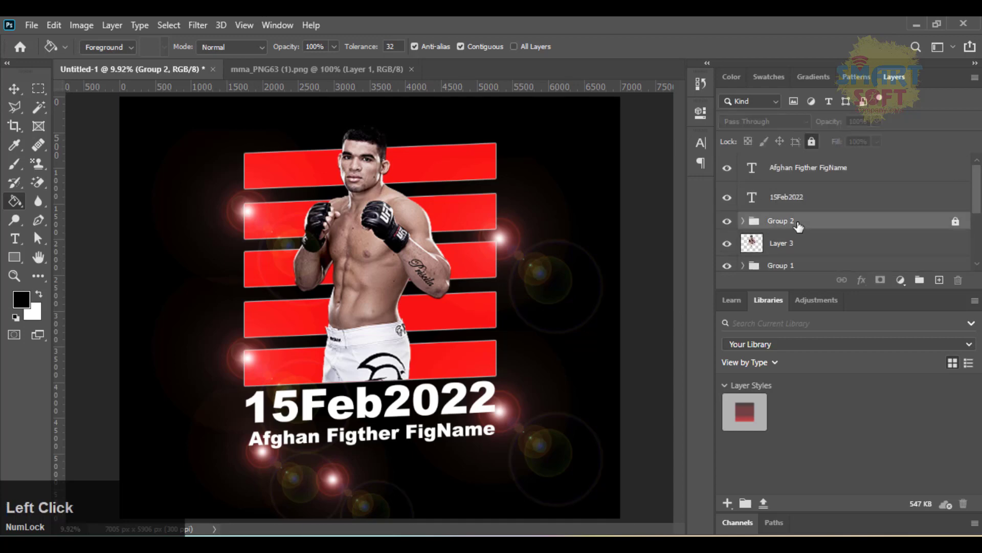
click(955, 223)
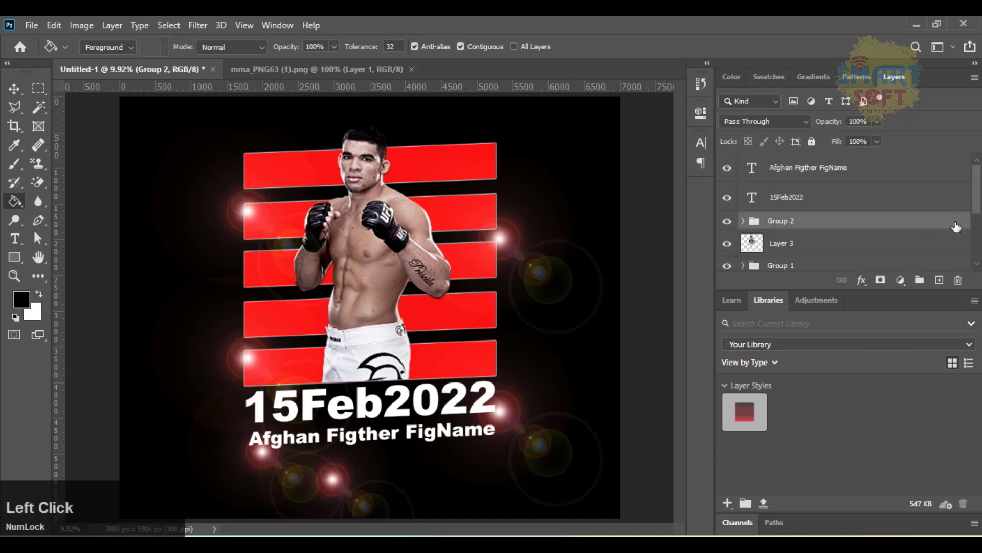
Move the upper-right lens flare, Layer 2 copy 3, onto the upper right corner of the second red stripe
key(ctrl+plus)
key(ctrl+plus)
key(space)
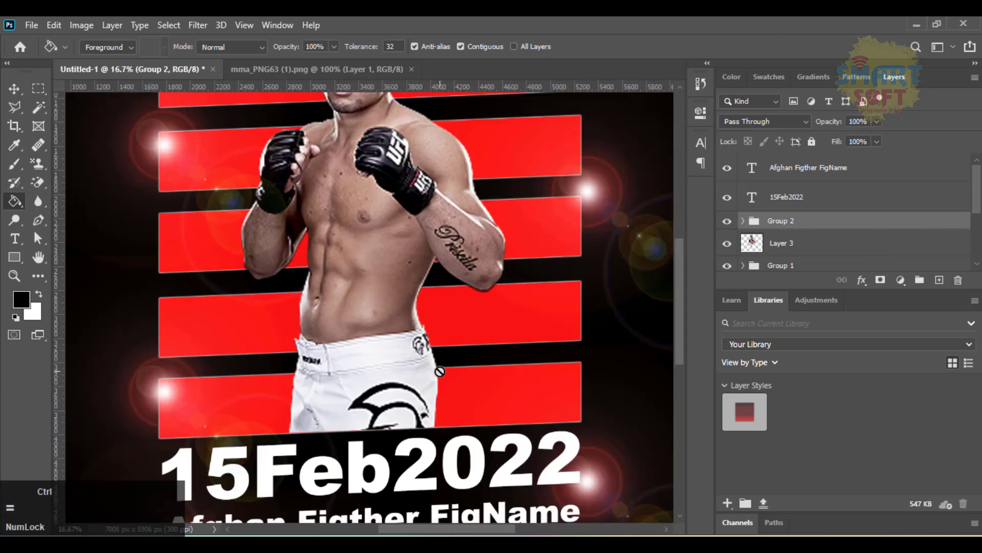
drag(444, 358, 427, 390)
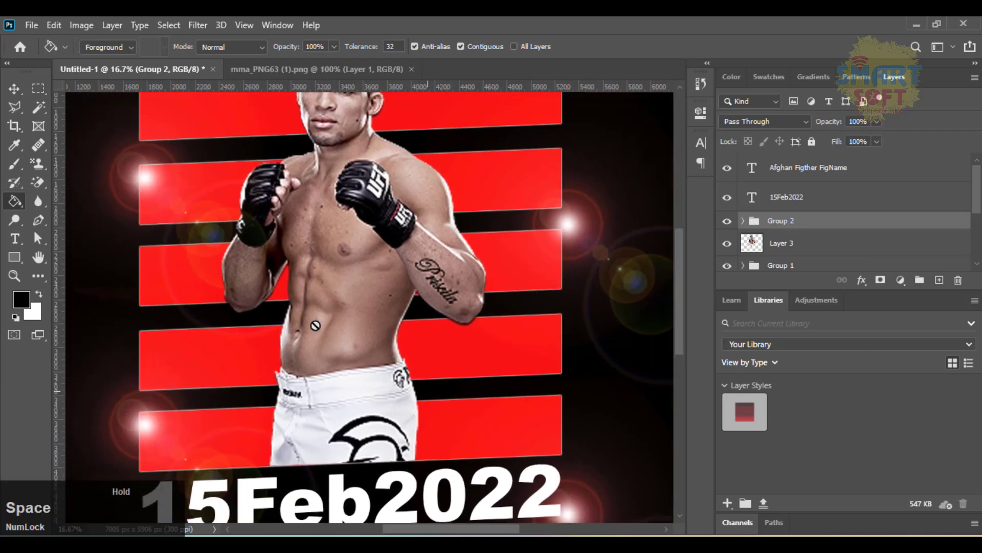
click(22, 92)
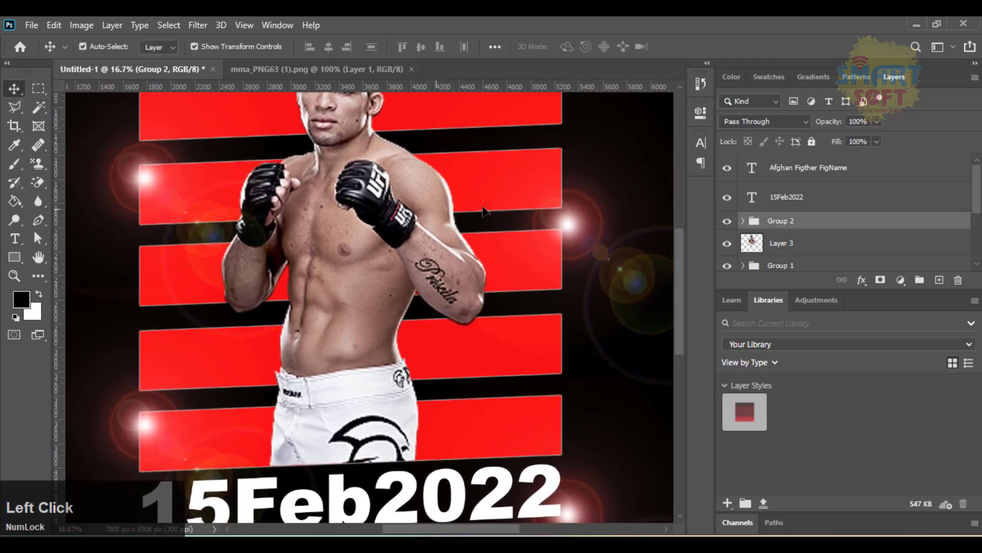
drag(581, 236, 557, 158)
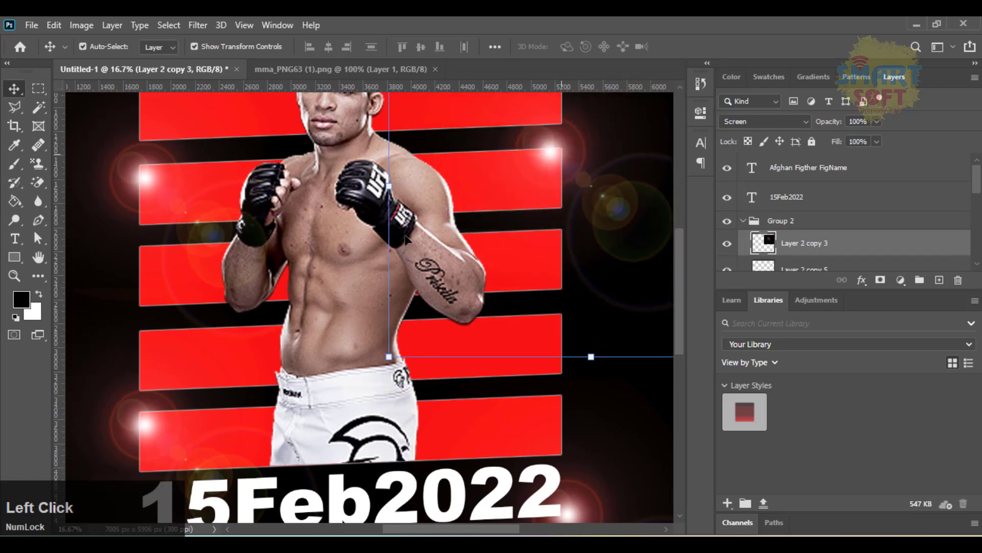
Move the second stripe's left lens flare to the top stripe's upper-left corner, and flare Layer 2 copy to the bottom stripe's upper-right corner
key(space)
drag(149, 210, 213, 180)
key(space)
drag(458, 406, 379, 225)
drag(555, 429, 503, 325)
Move lens flare Layer 2 copy 5 behind the middle of 15Feb2022, and the lower-left flare onto the start of the Afghan Figther FigName text
key(space)
drag(398, 380, 508, 287)
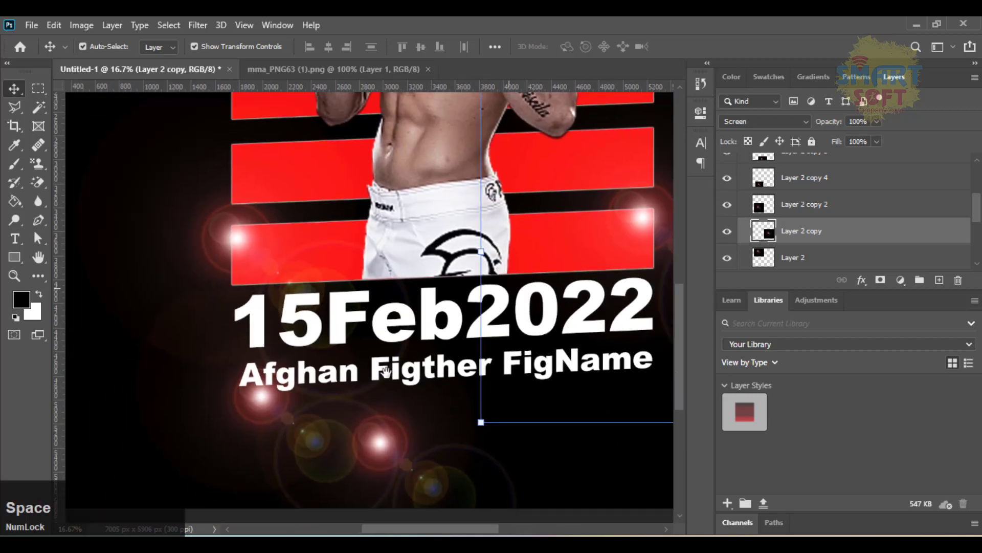
drag(262, 405, 317, 265)
key(Return)
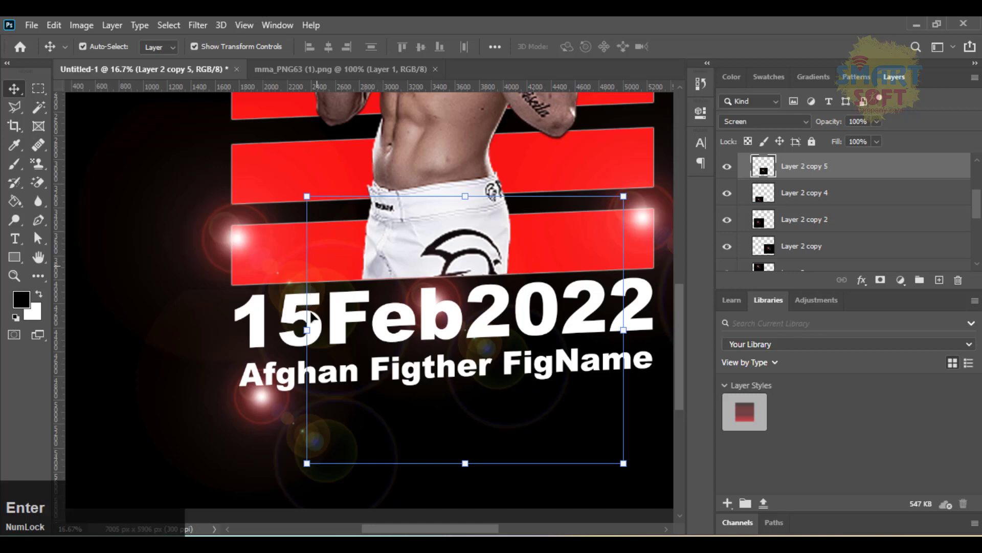
drag(272, 396, 236, 363)
Collapse Group 2 and lock it
click(112, 175)
scroll(776, 215, up, 3)
click(757, 221)
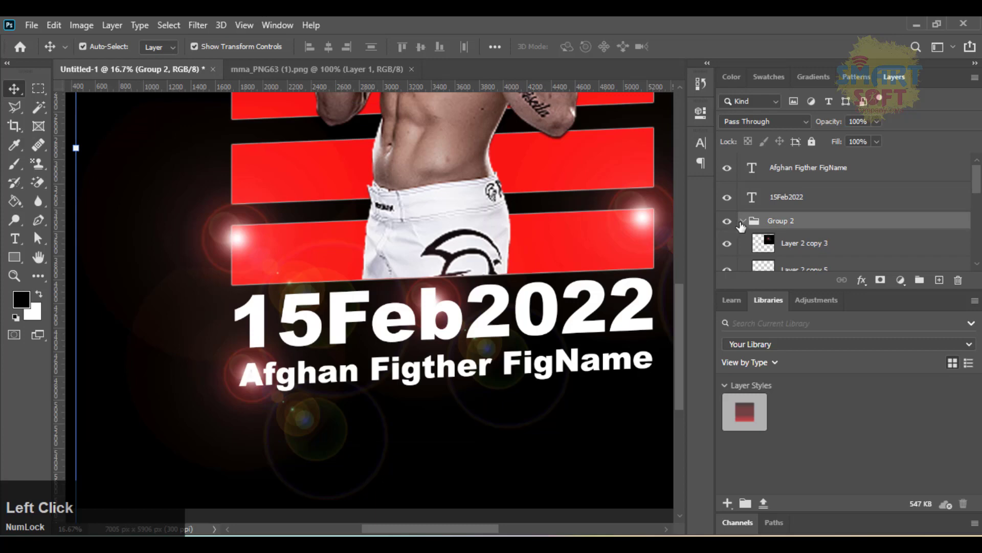
click(743, 221)
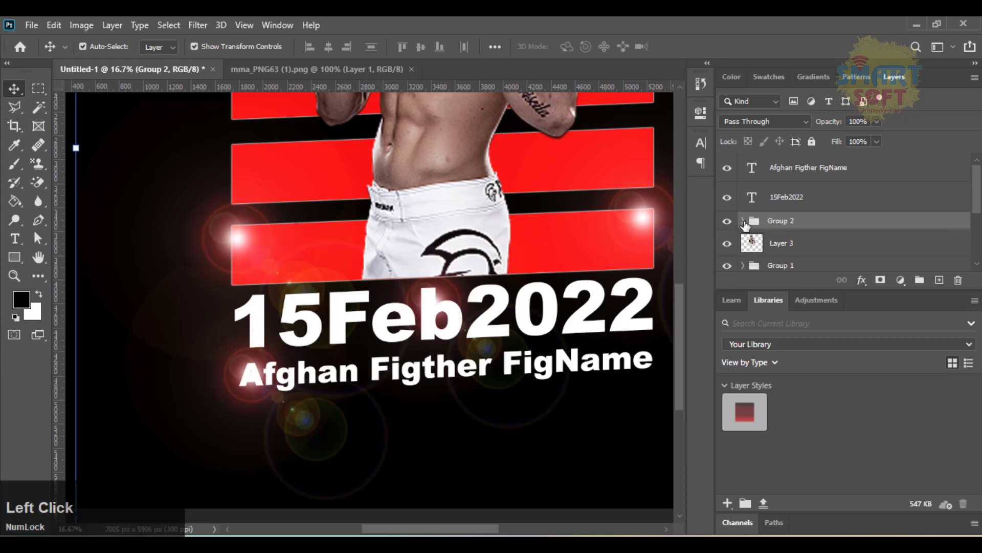
click(811, 141)
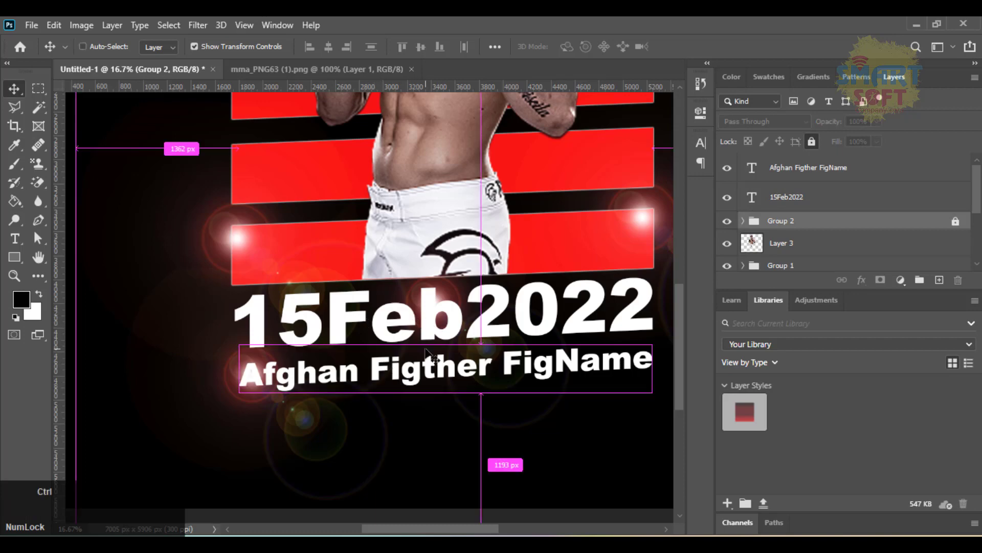
Select the black Layer 4 and render Clouds on it
key(ctrl+0)
click(578, 160)
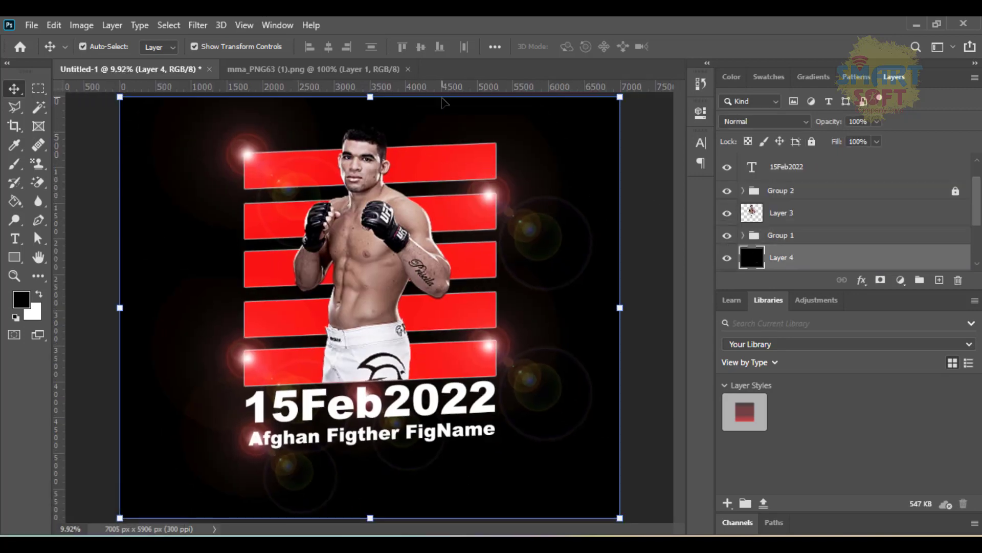
click(204, 24)
click(221, 25)
click(198, 25)
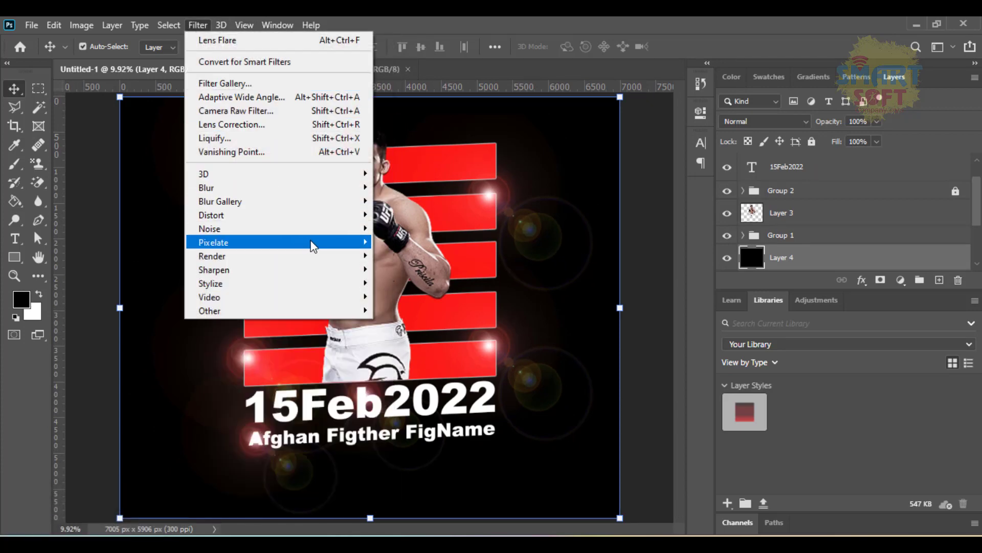
mouse_move(330, 260)
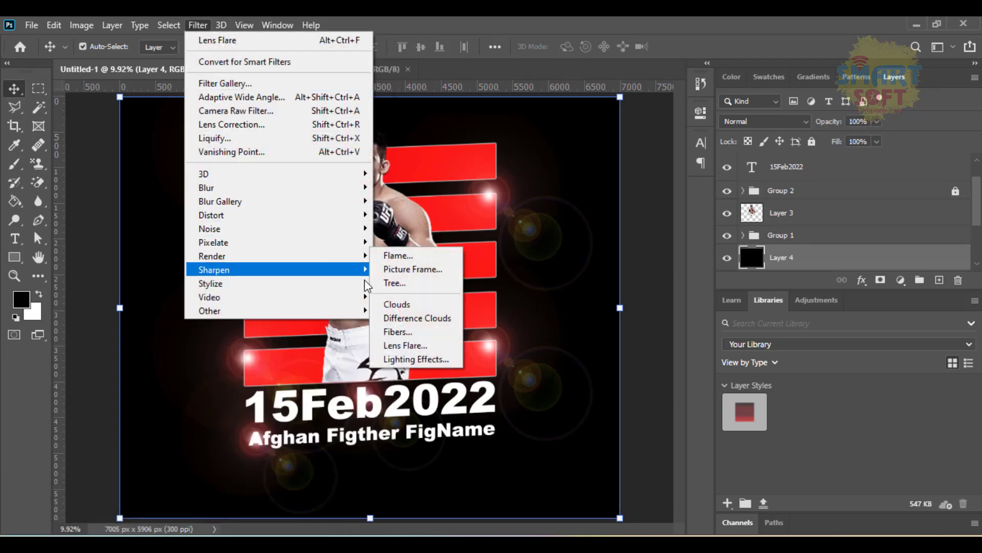
click(422, 309)
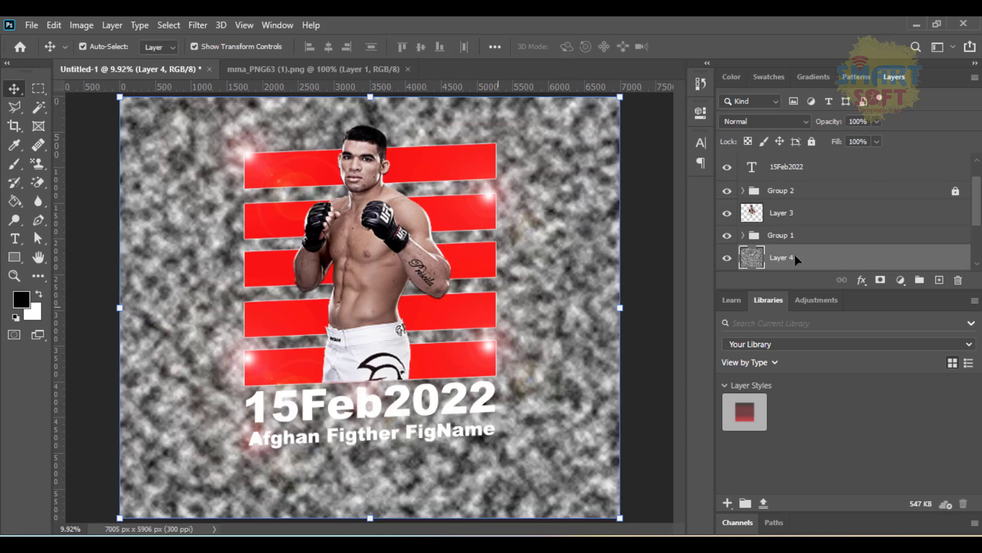
Try several blend modes on the clouds layer, Layer 4, and set it to Color Dodge
scroll(794, 254, down, 3)
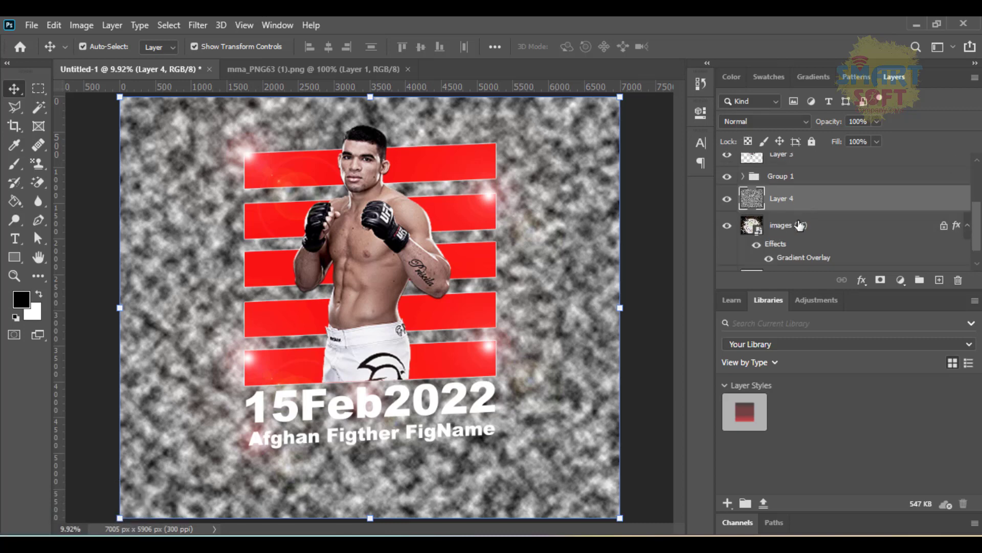
click(763, 132)
click(760, 124)
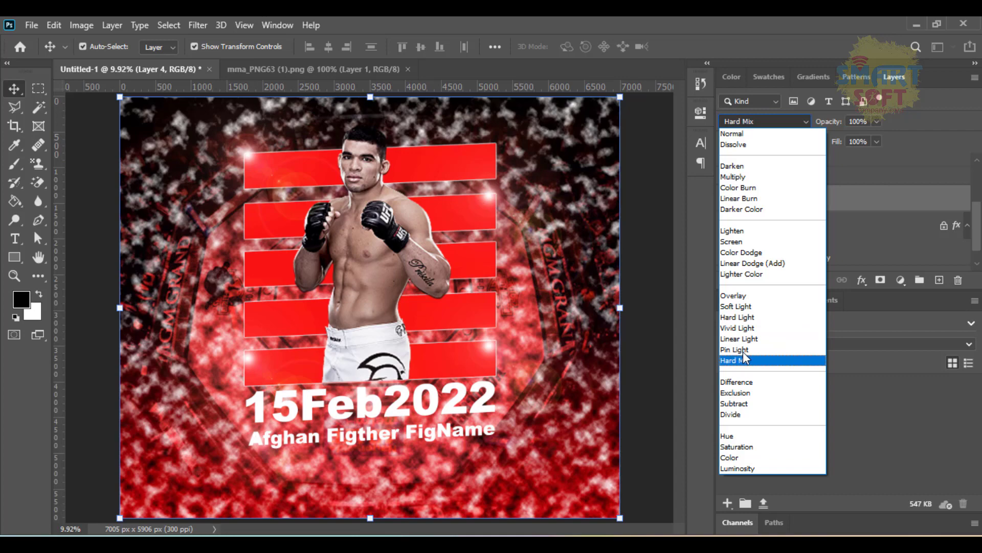
key(Up)
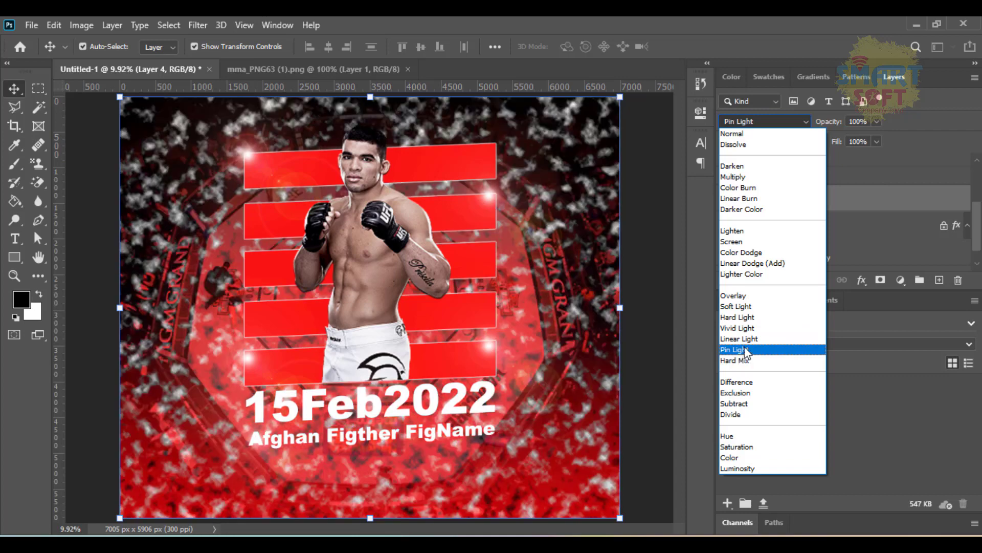
key(Up)
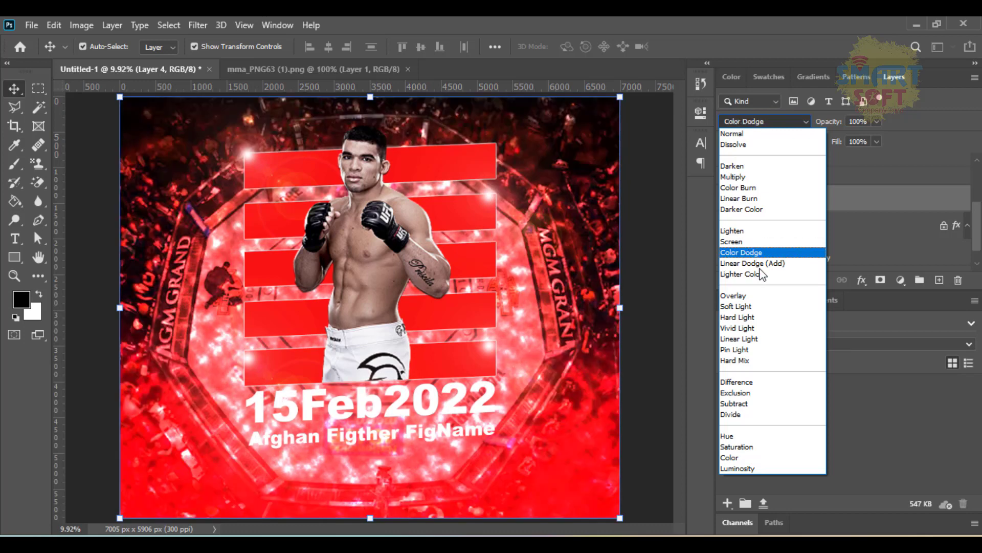
click(750, 254)
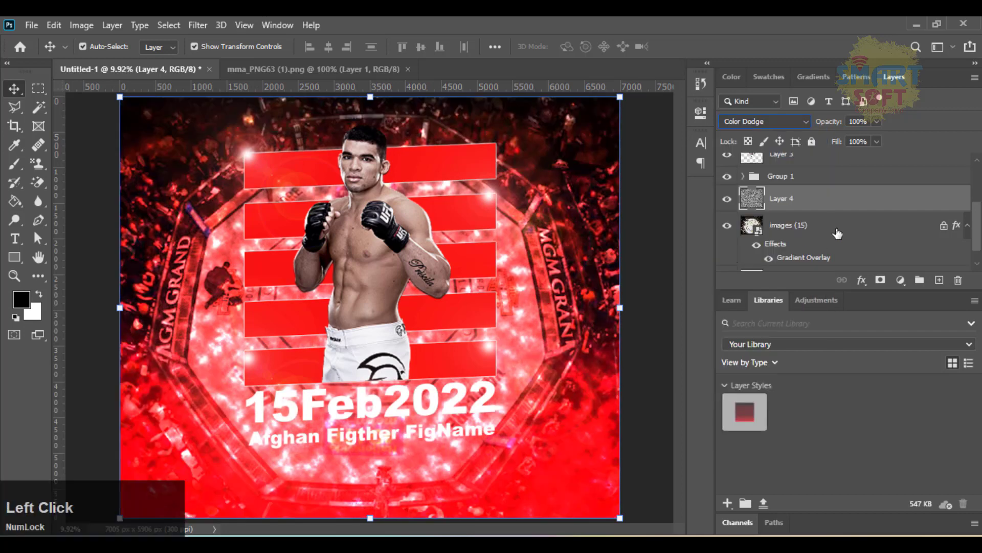
Undo the Color Dodge blend mode and the Clouds render on Layer 4
click(878, 122)
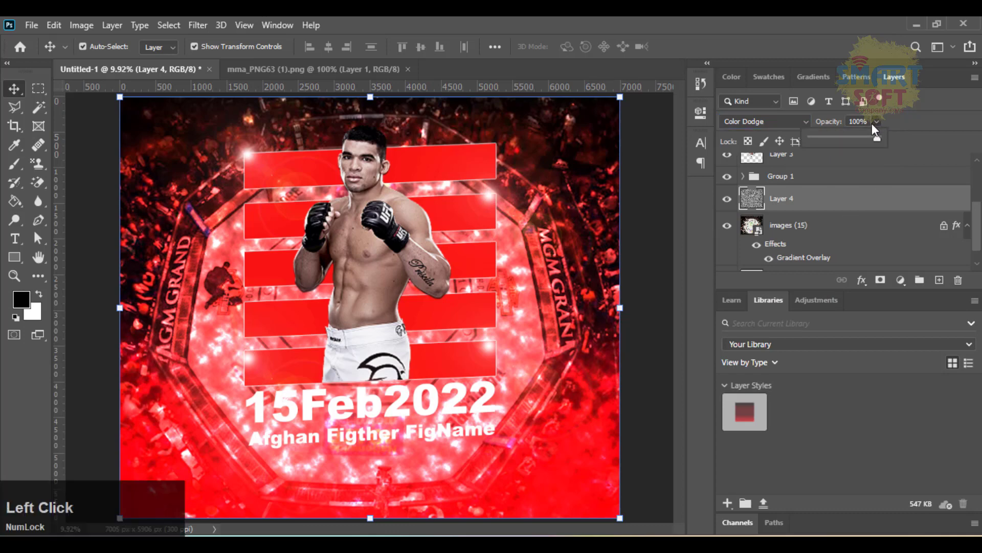
click(812, 173)
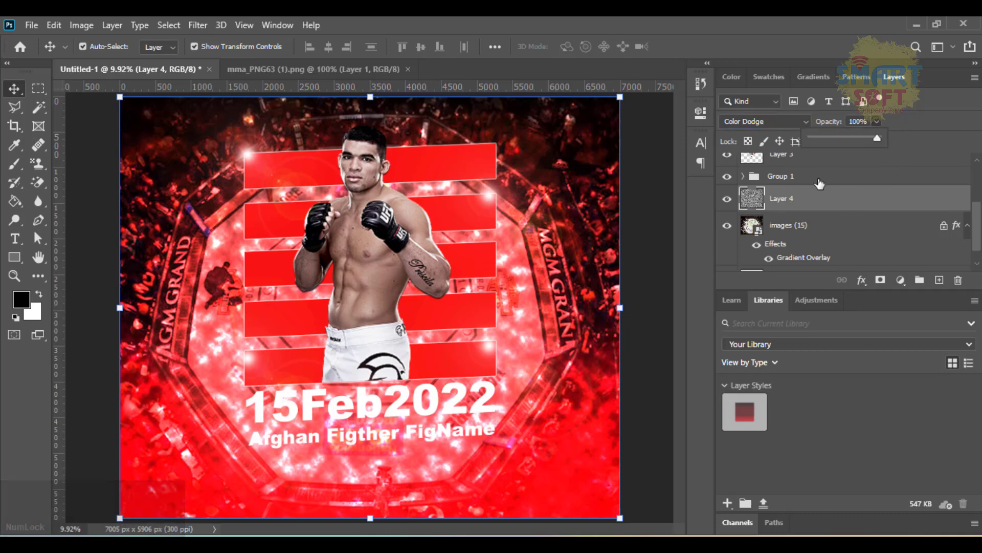
key(ctrl+z)
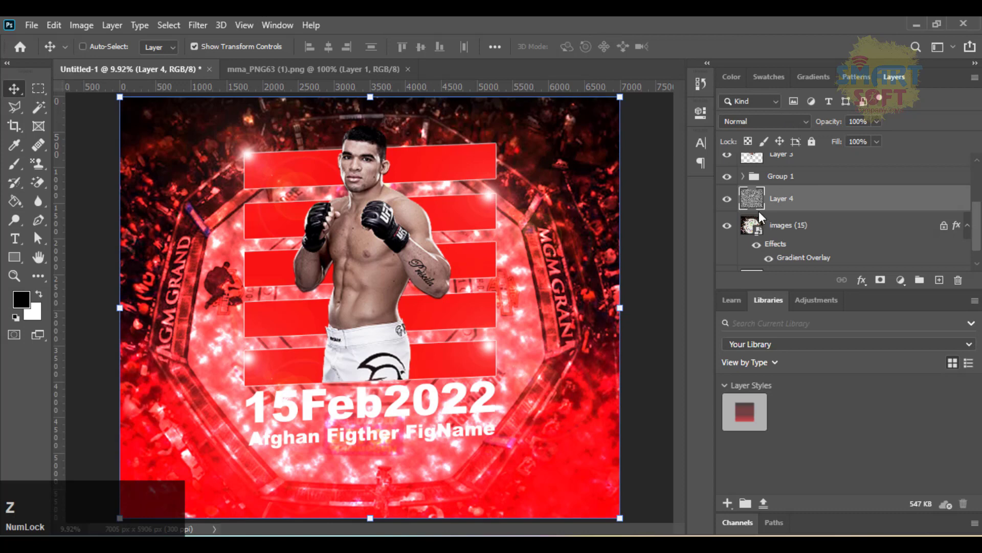
key(ctrl+z)
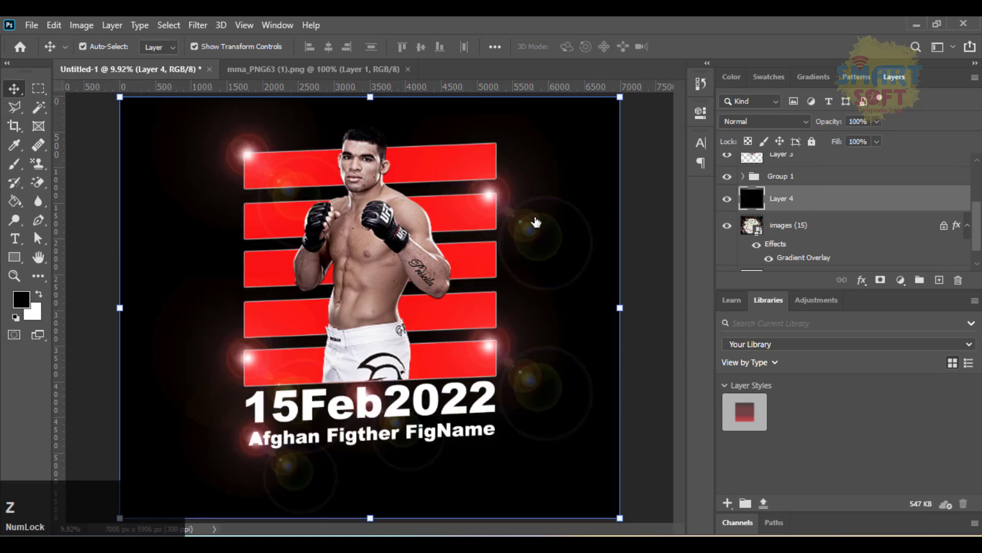
Render Difference Clouds on the black Layer 4
click(206, 21)
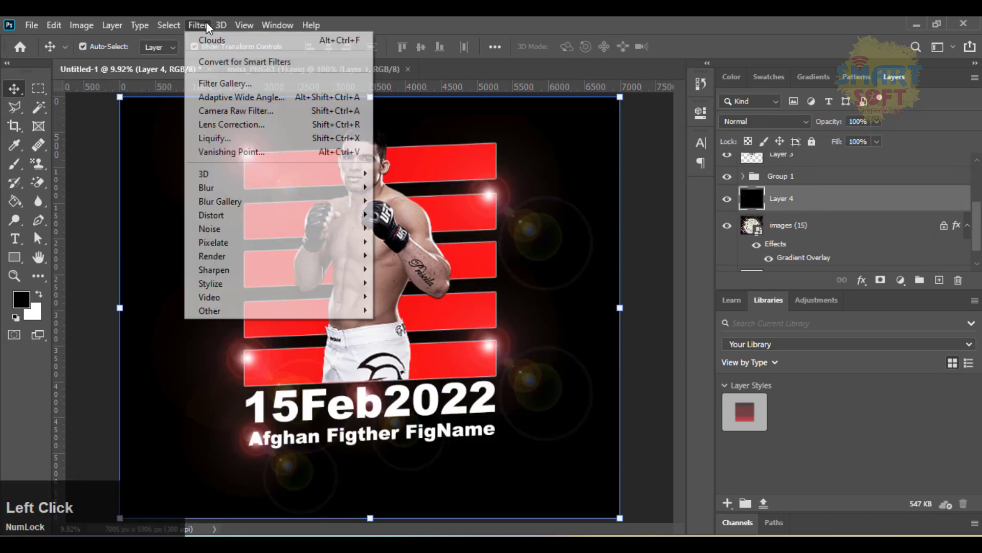
mouse_move(331, 253)
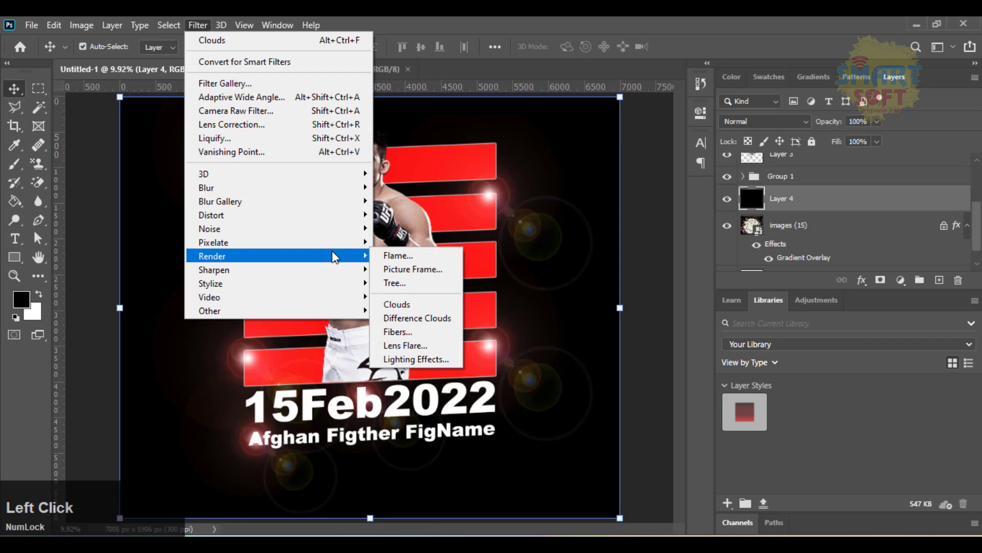
click(432, 317)
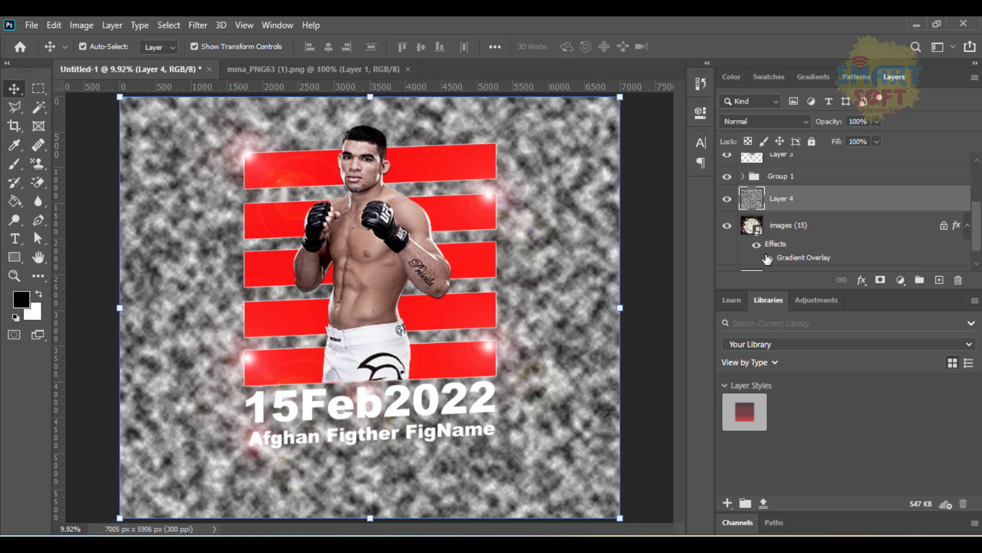
Set Layer 4's blend mode to Color Dodge and its opacity to 52%
click(760, 122)
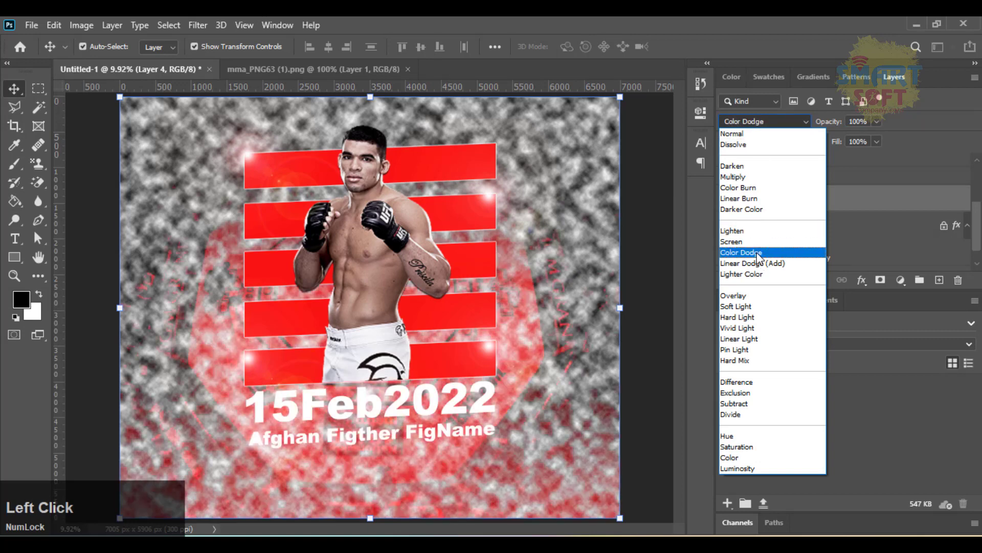
click(742, 252)
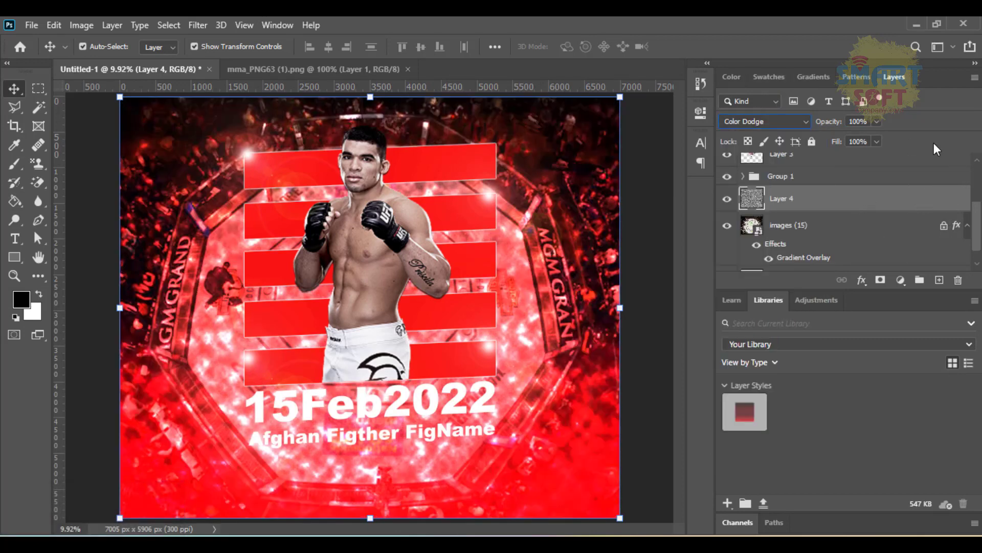
click(877, 122)
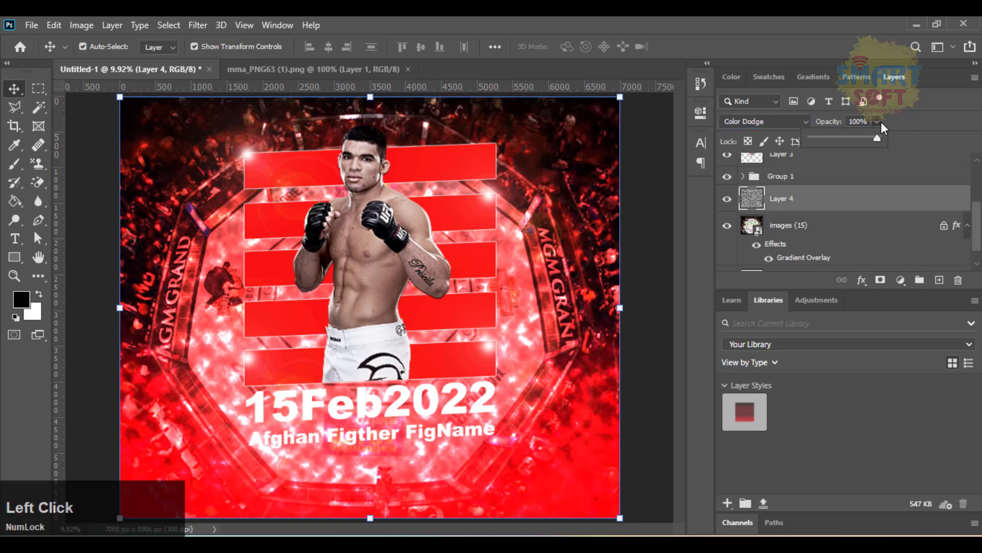
drag(851, 136, 846, 136)
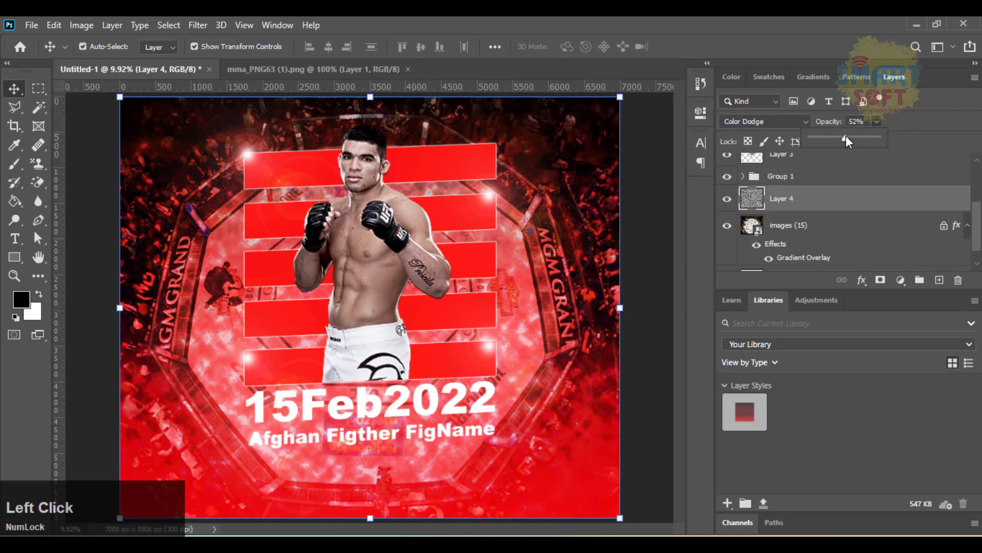
click(504, 46)
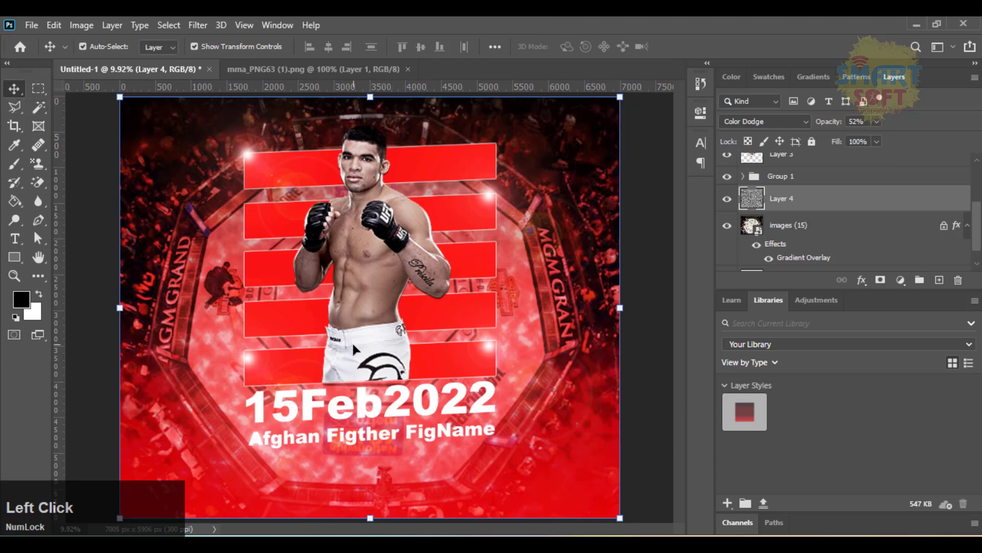
Nudge the 15Feb2022 text slightly downward, closer to the Afghan Figther FigName line
click(395, 410)
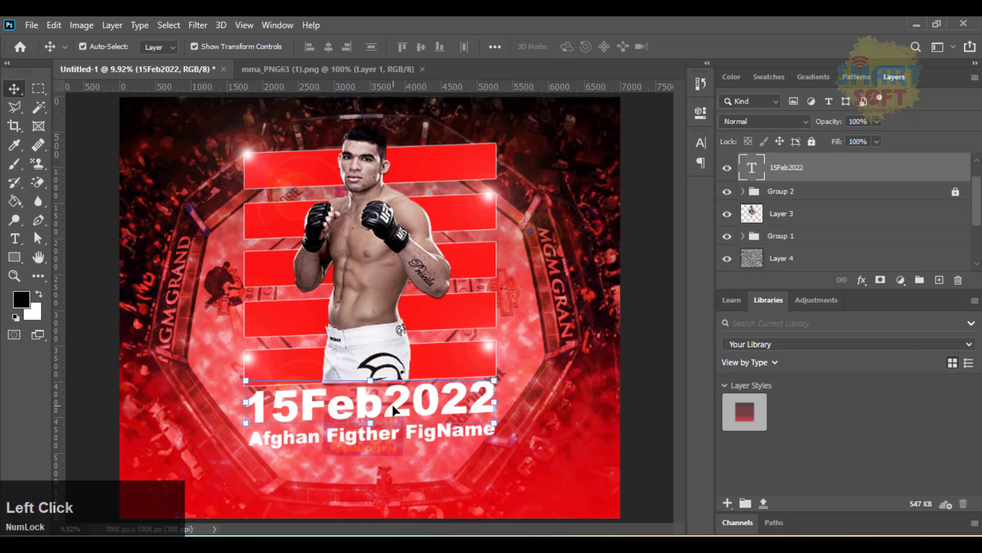
key(Down)
key(Down)
key(Up)
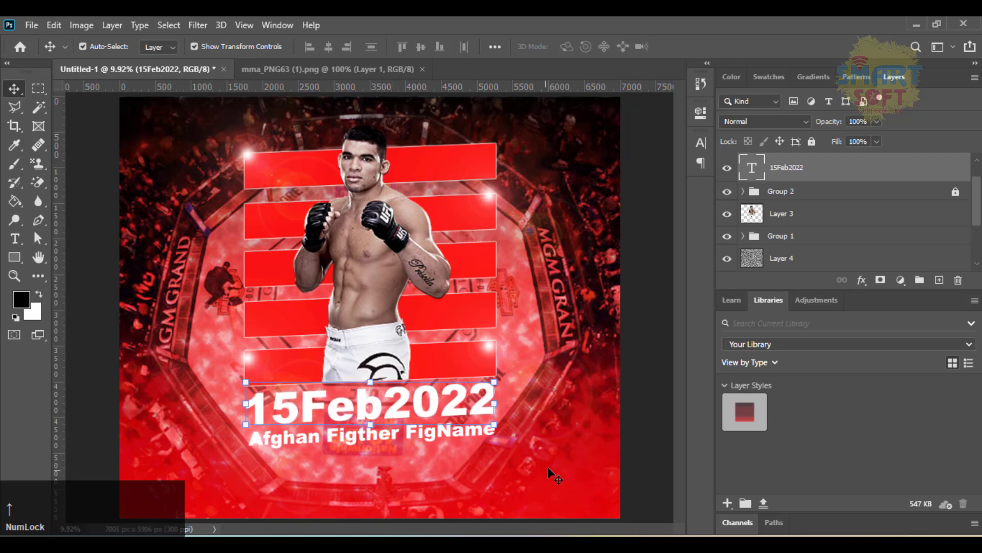
click(548, 467)
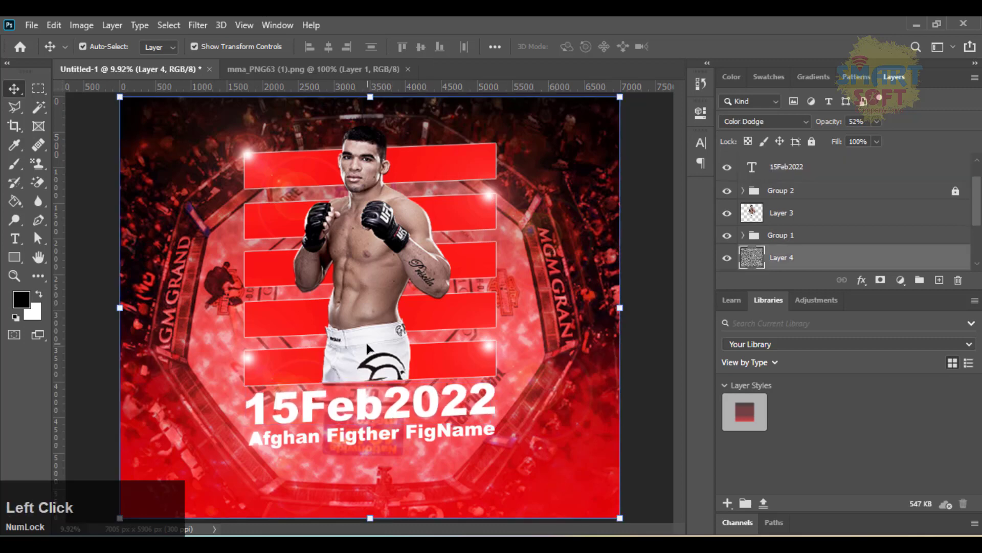
Add a Drop Shadow layer style to the 15Feb2022 text
click(386, 443)
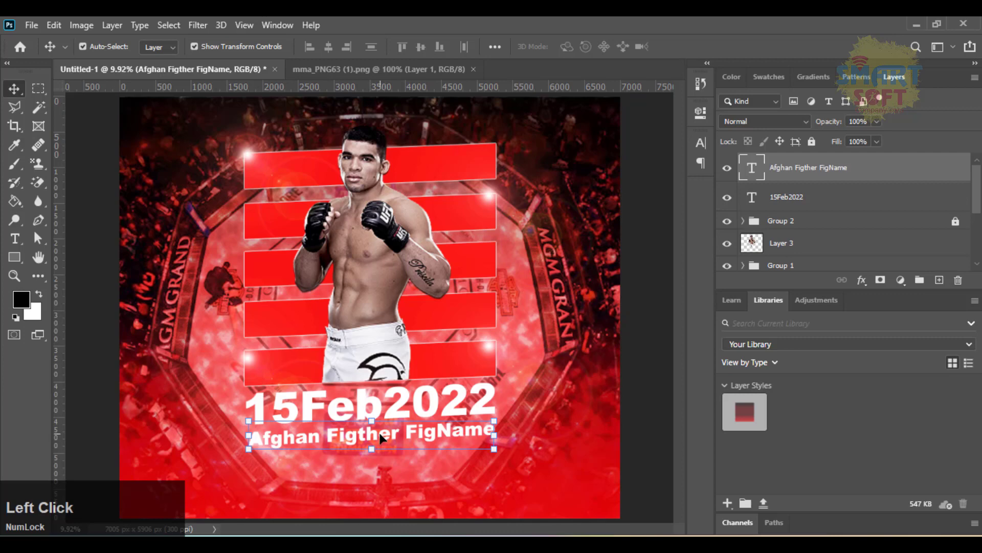
click(361, 404)
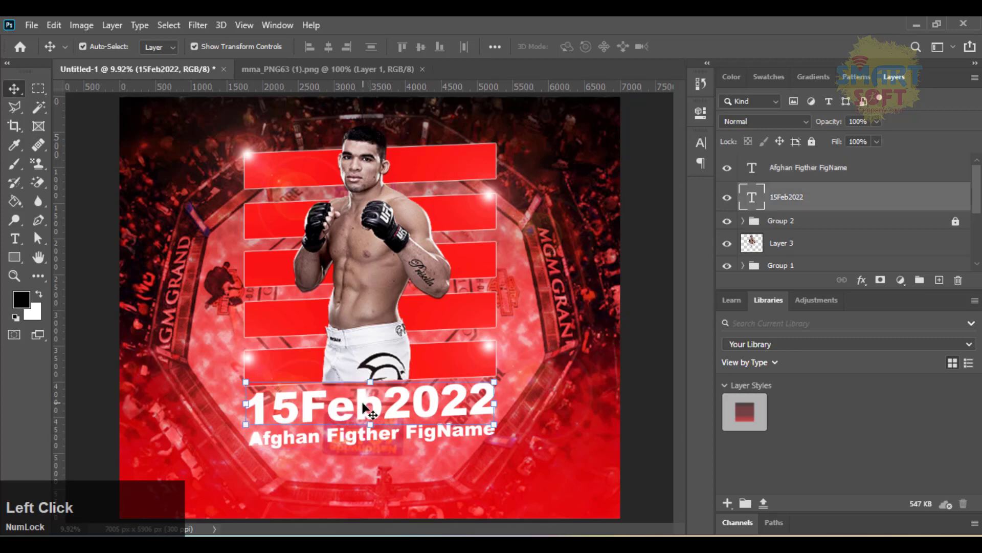
click(861, 280)
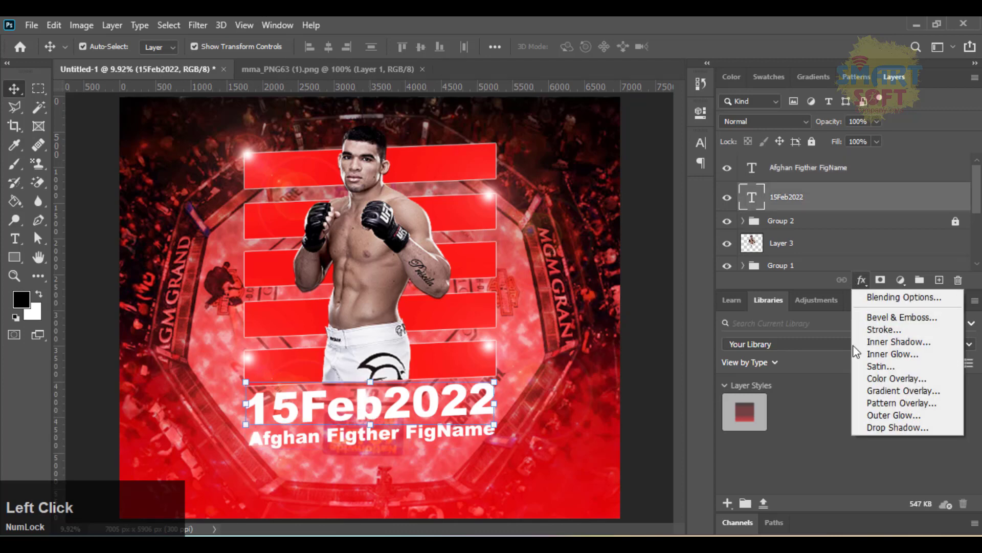
click(891, 427)
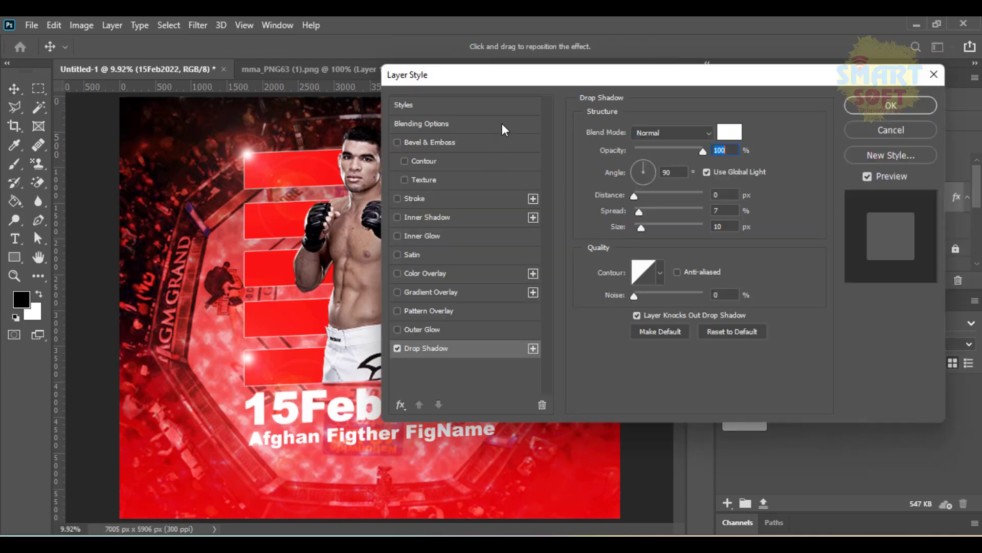
drag(501, 79, 591, 71)
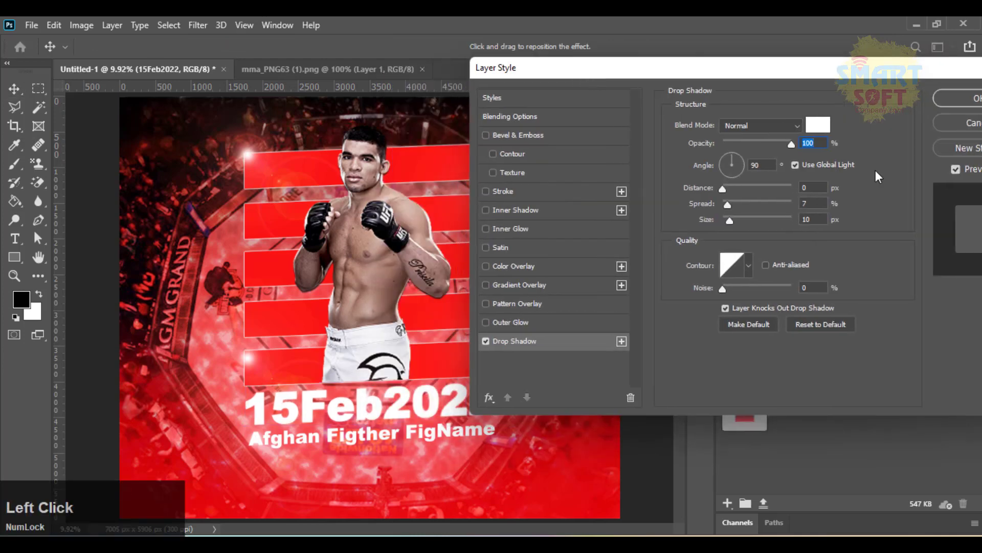
Try cyan 00d2ff and yellow e4ff00 as the date text's drop shadow colour, and settle on black
click(818, 132)
mouse_move(643, 239)
mouse_down()
mouse_move(588, 313)
mouse_move(618, 387)
mouse_up()
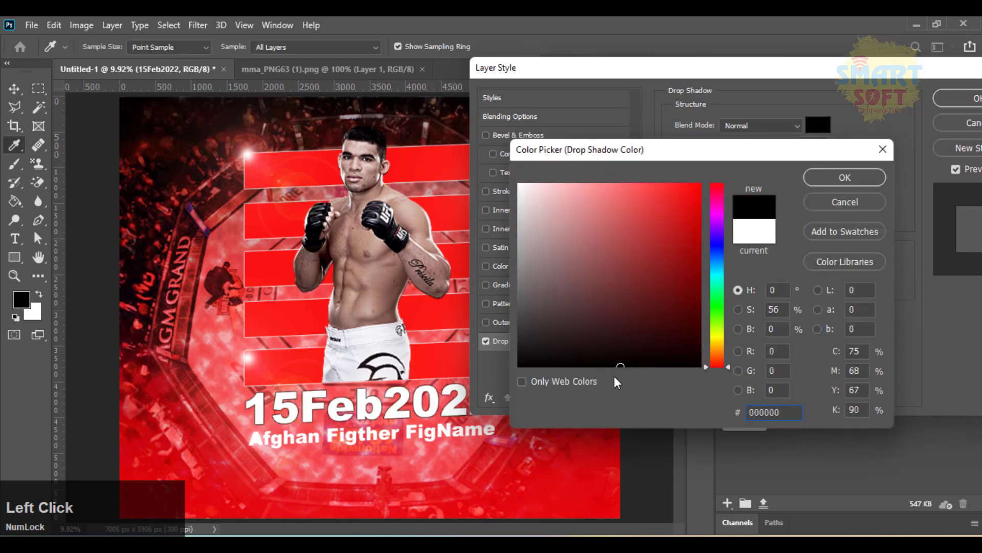
mouse_move(717, 271)
mouse_down()
mouse_move(720, 248)
mouse_move(719, 269)
mouse_up()
drag(636, 270, 735, 180)
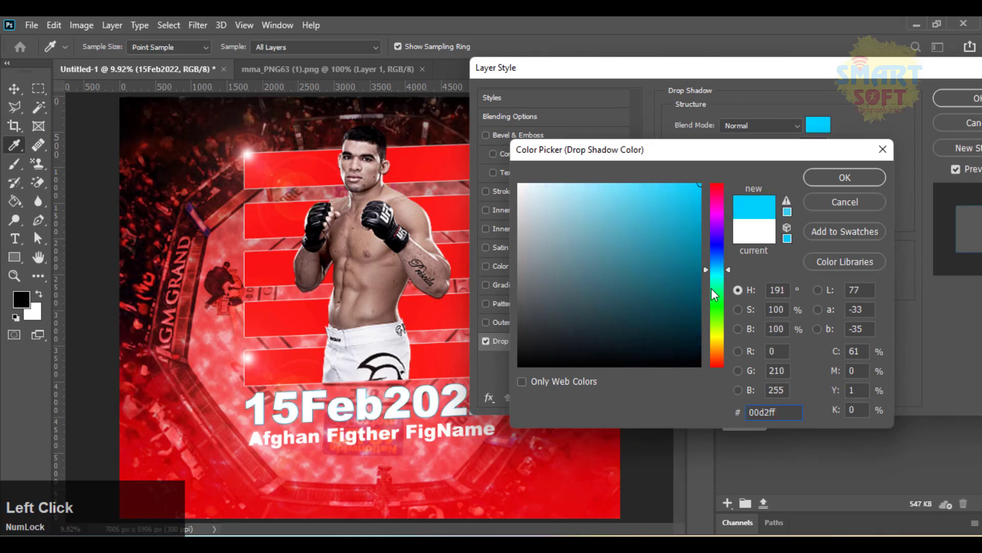
drag(715, 310, 719, 332)
mouse_move(629, 220)
mouse_down()
mouse_move(612, 202)
mouse_move(783, 170)
mouse_up()
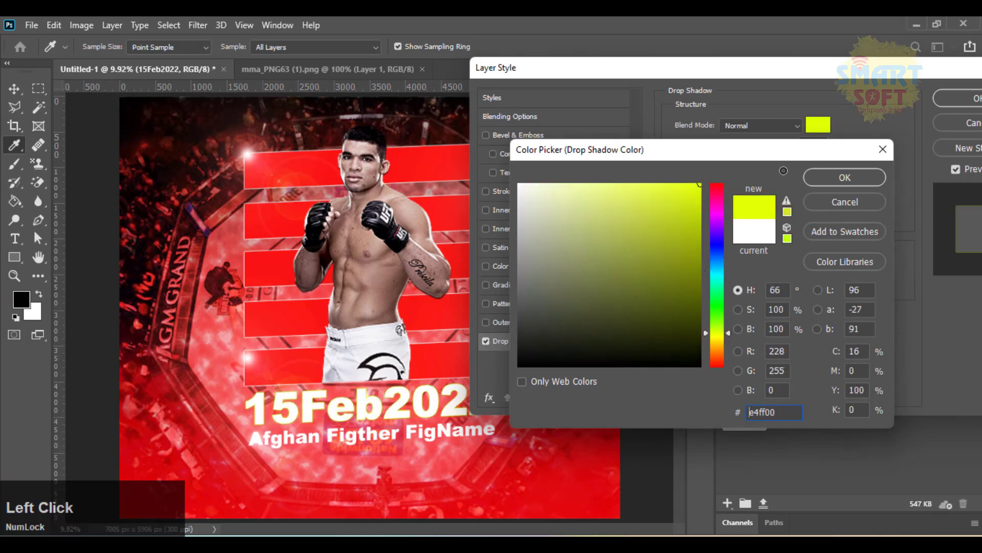
drag(633, 245, 618, 358)
click(842, 183)
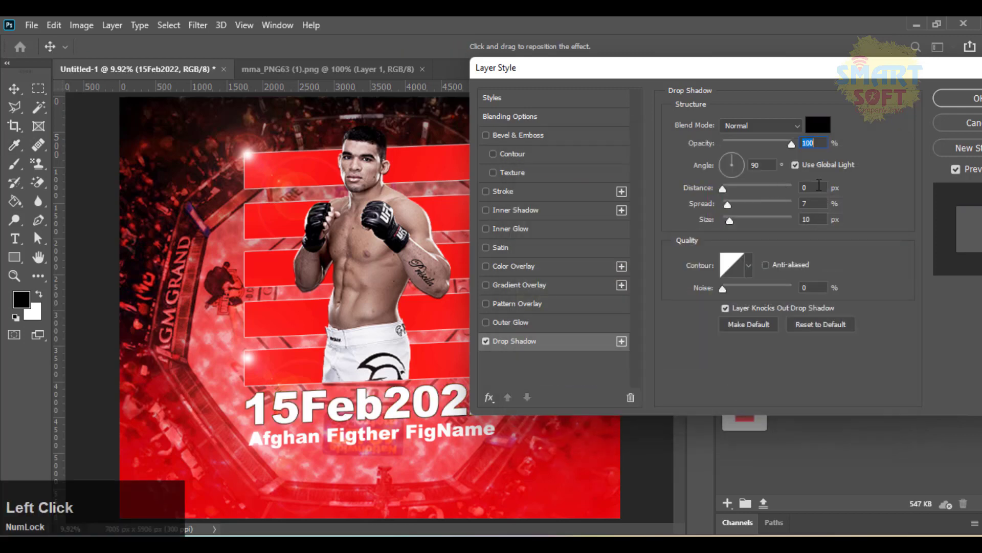
Set the date text's drop shadow to 20% spread and 40 px size, keeping the distance at 0 px
click(735, 203)
drag(736, 204, 742, 206)
click(742, 223)
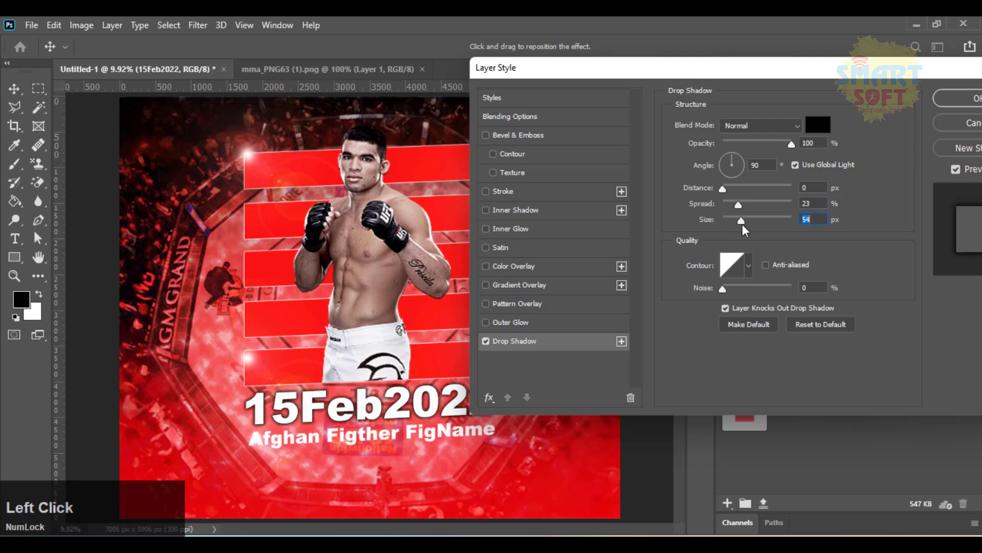
click(738, 222)
drag(736, 201, 722, 191)
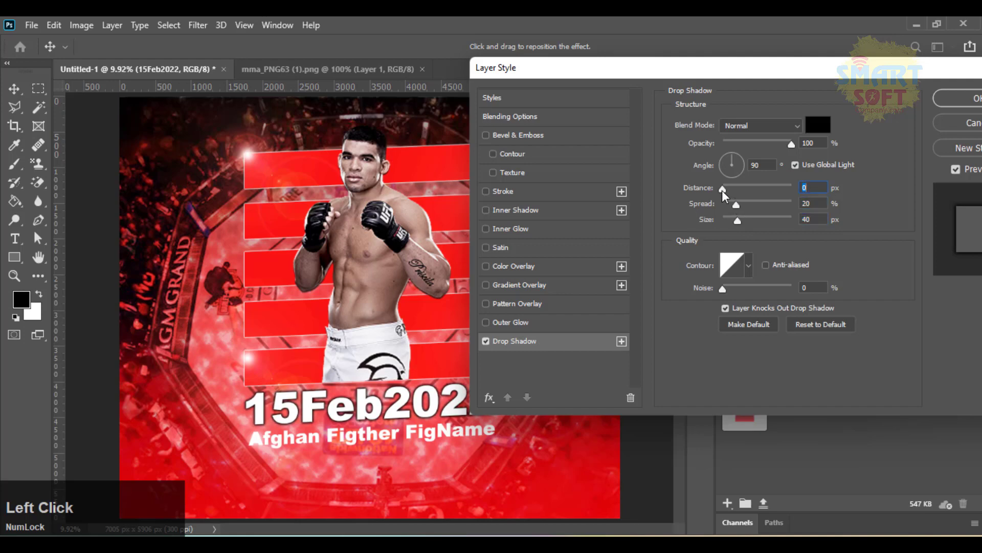
Reduce the drop shadow's size to 20 px and apply the layer style to the date text
click(827, 219)
key(Down)
key(Down)
key(Down)
key(Down)
key(Down)
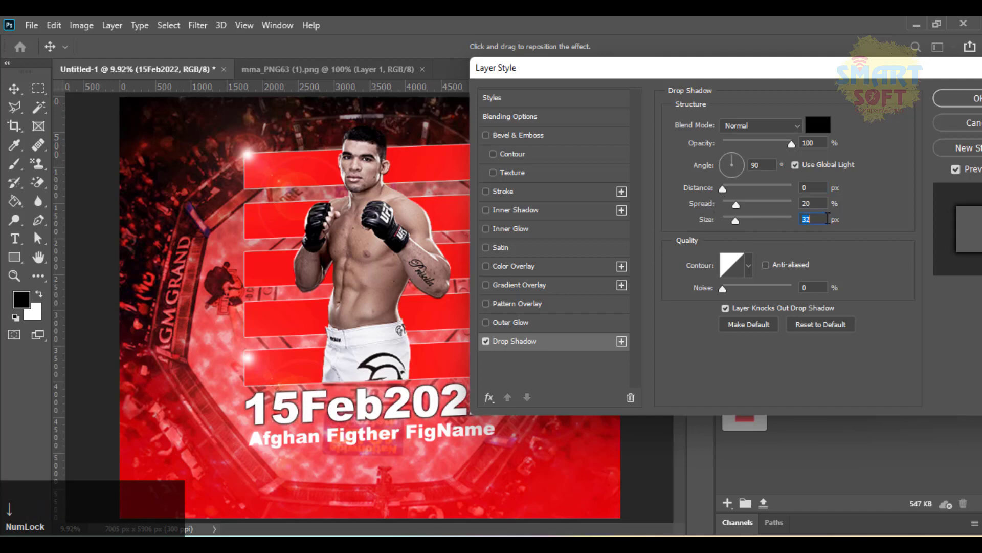
click(814, 220)
text(20)
key(Return)
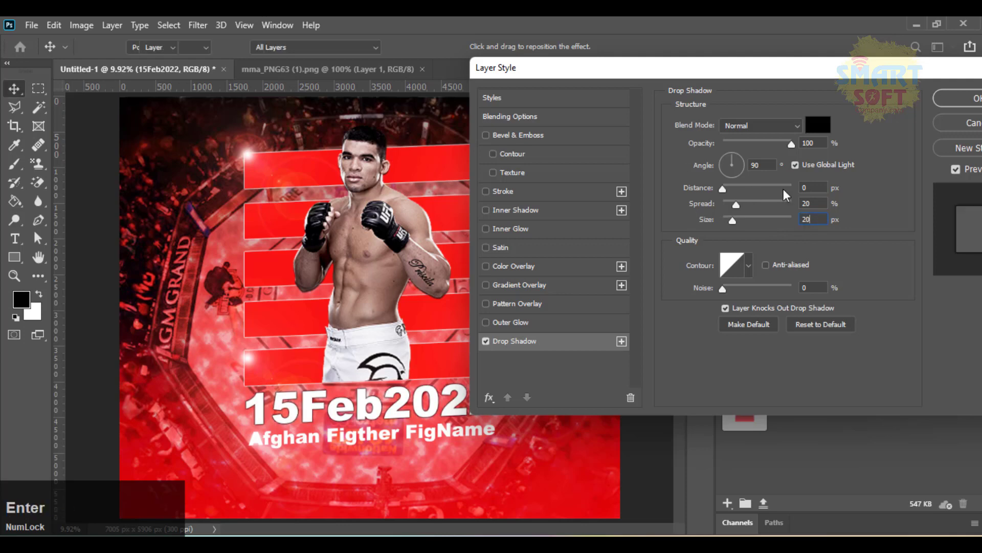
Copy the layer style of the 15Feb2022 text onto the Afghan Figther FigName text and deselect the layer
right_click(852, 210)
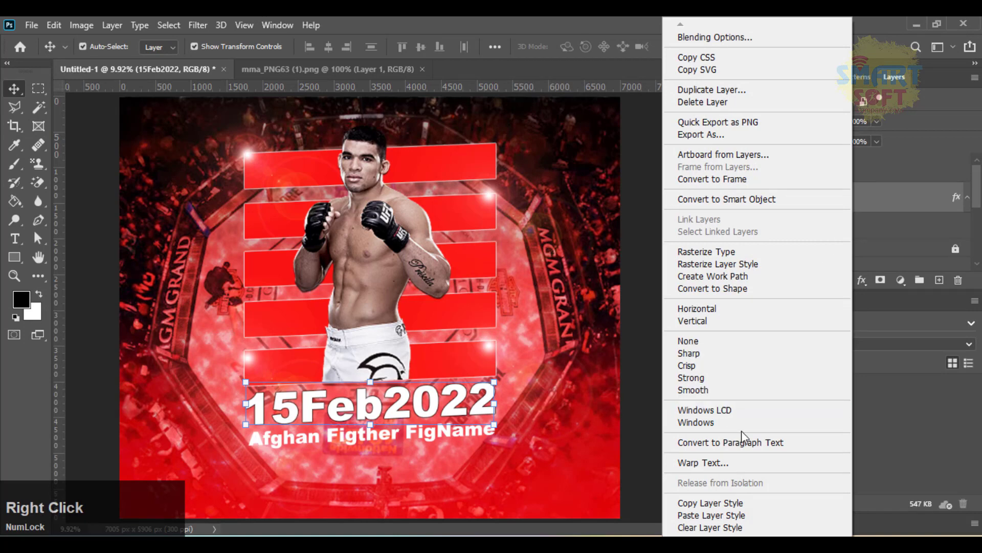
click(719, 503)
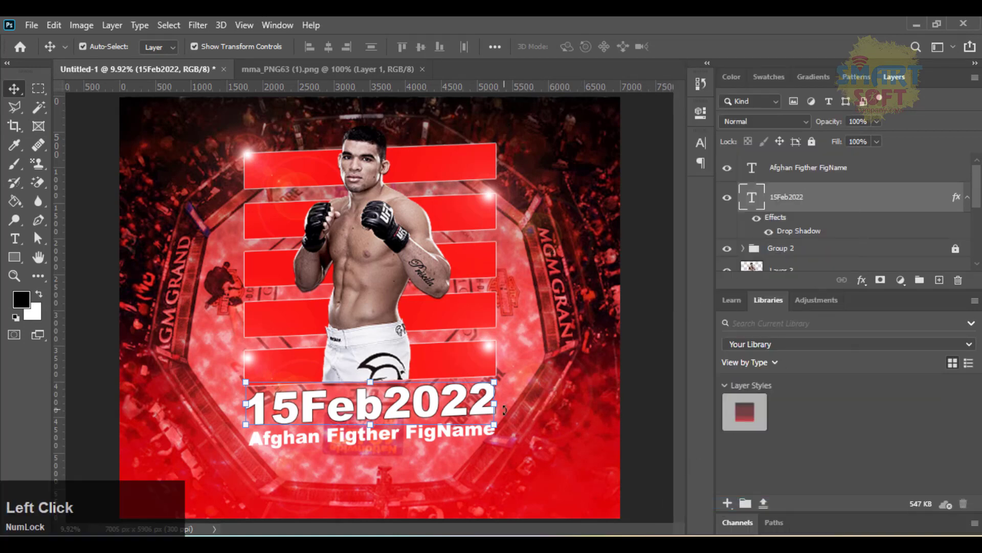
click(470, 432)
click(470, 432)
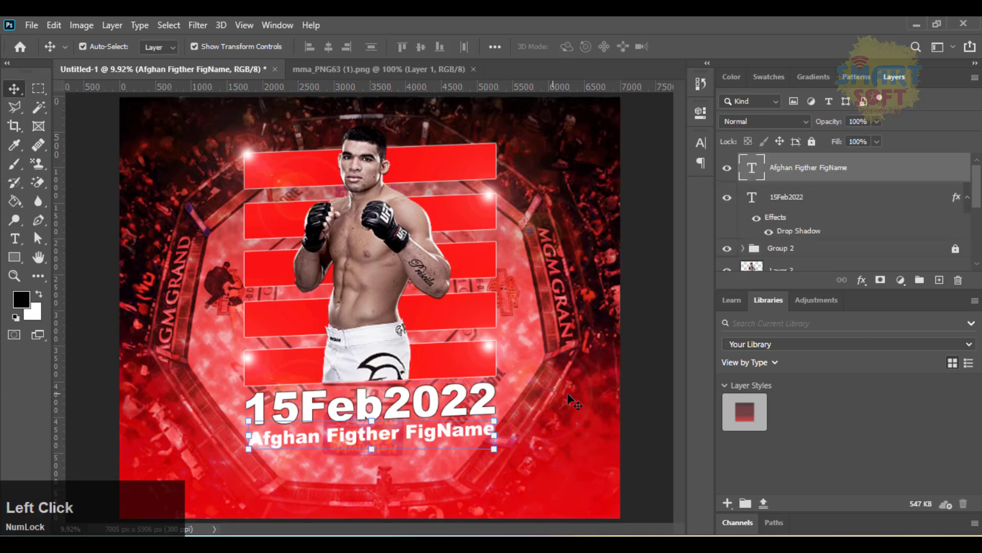
right_click(792, 166)
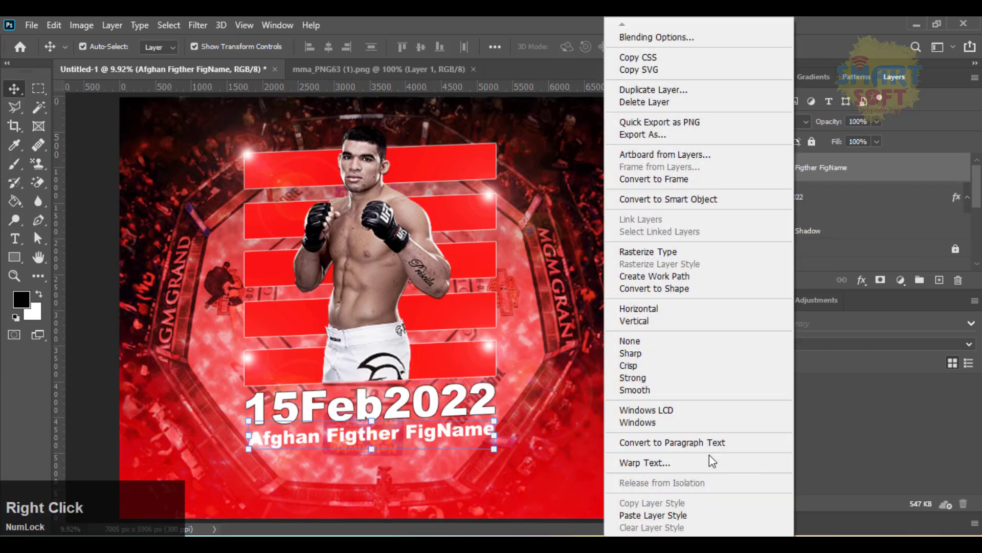
click(701, 514)
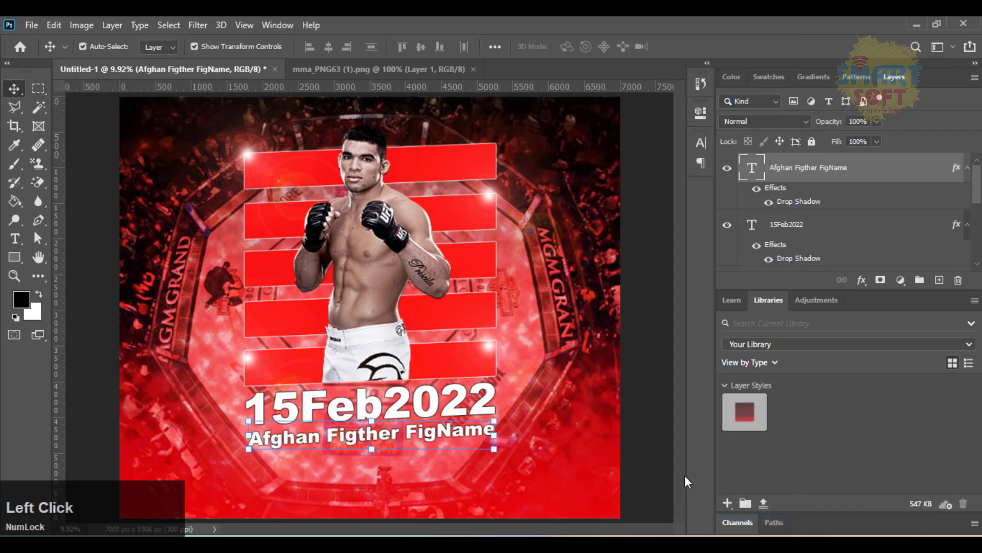
click(628, 418)
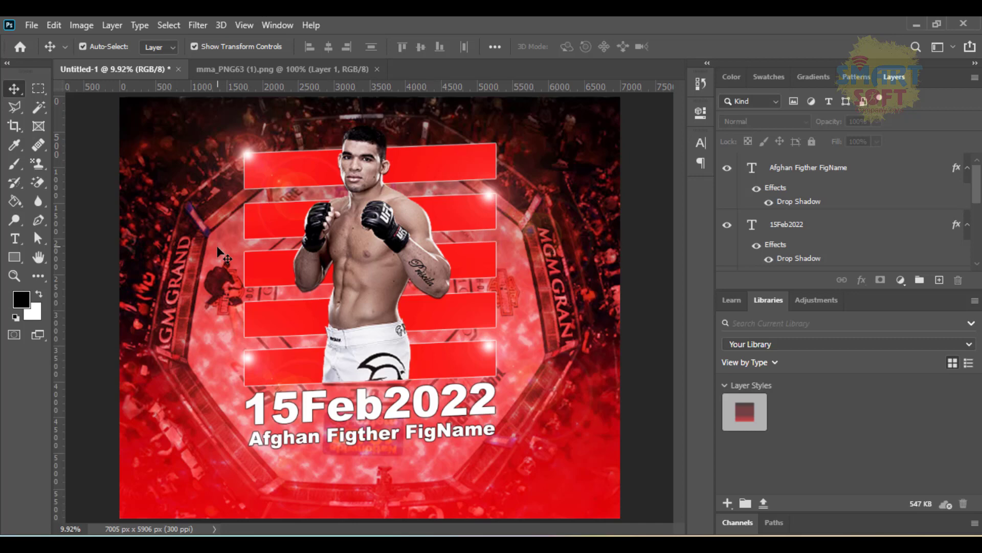
Draw a rectangle about 1451 × 555 px across the poster's upper edge near its left corner and fill it with red
scroll(211, 195, up, 2)
click(14, 257)
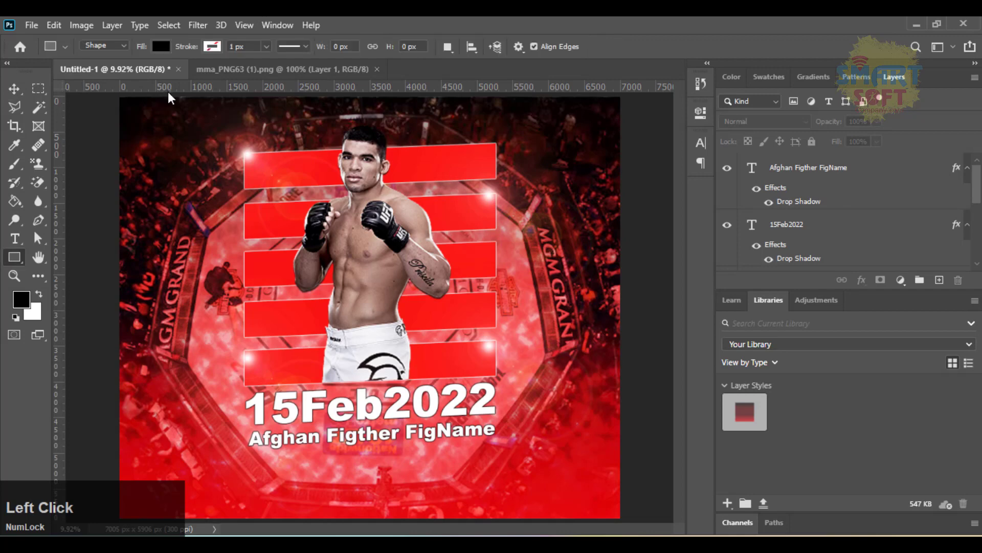
drag(165, 97, 256, 131)
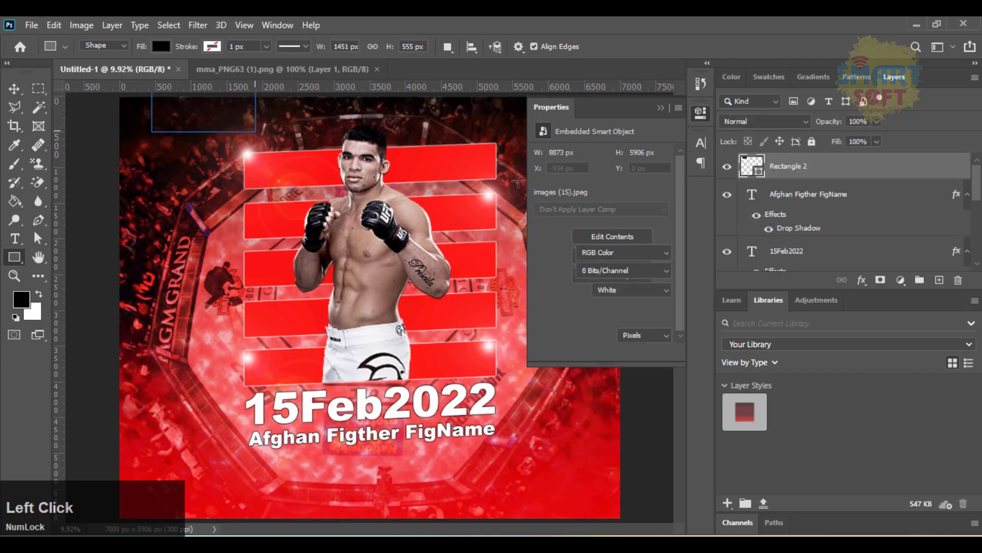
click(543, 198)
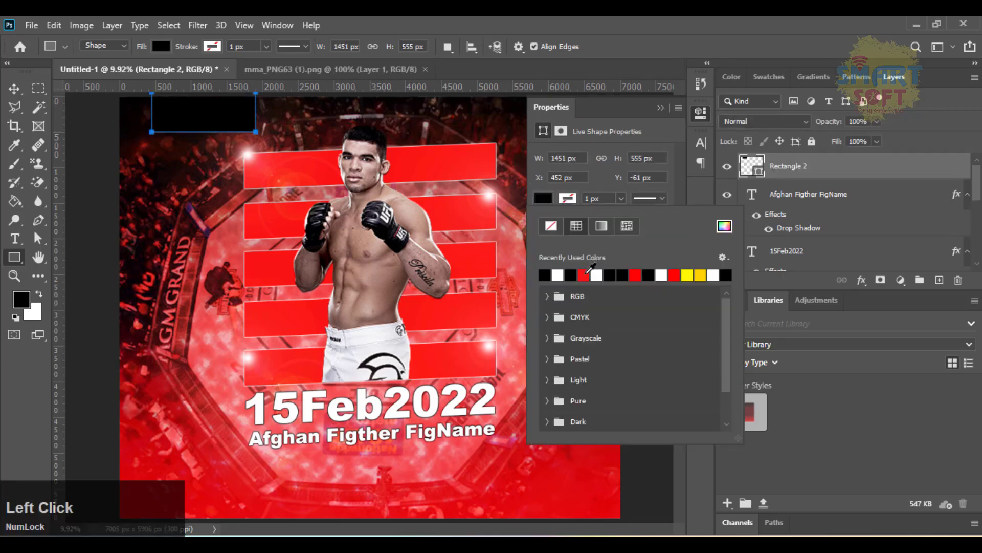
click(585, 273)
click(517, 47)
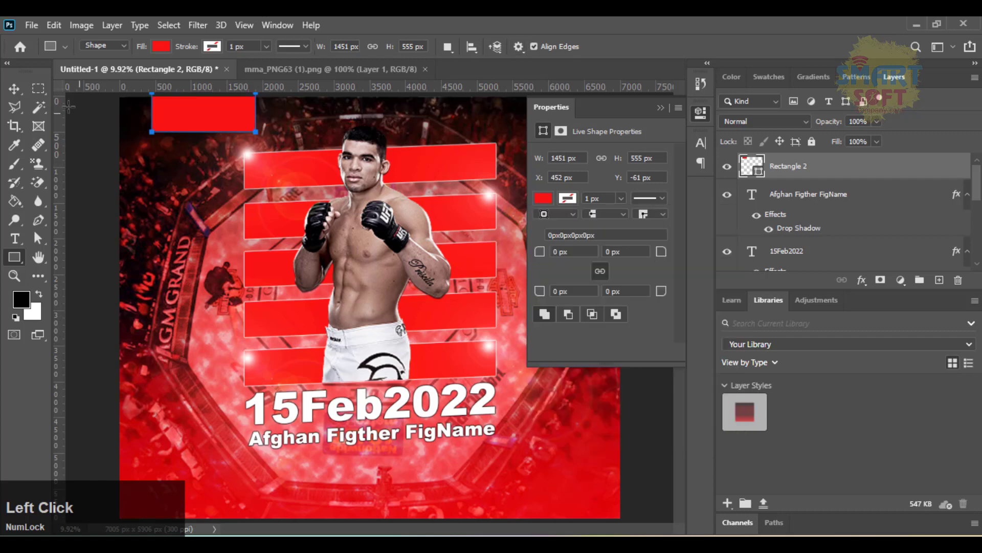
click(15, 89)
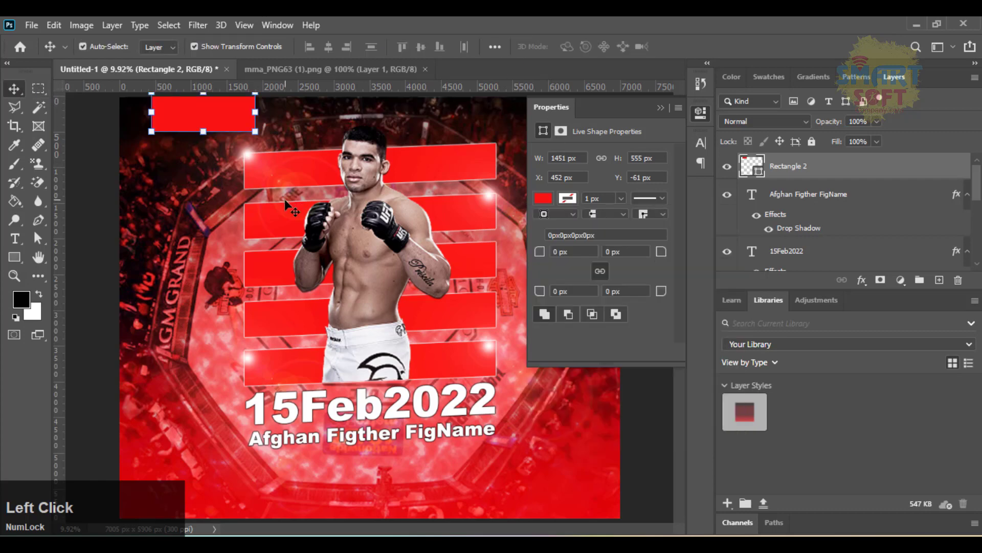
Add the white text HFC in Arial Black at 144 pt and place it over the red rectangle
key(t)
click(165, 164)
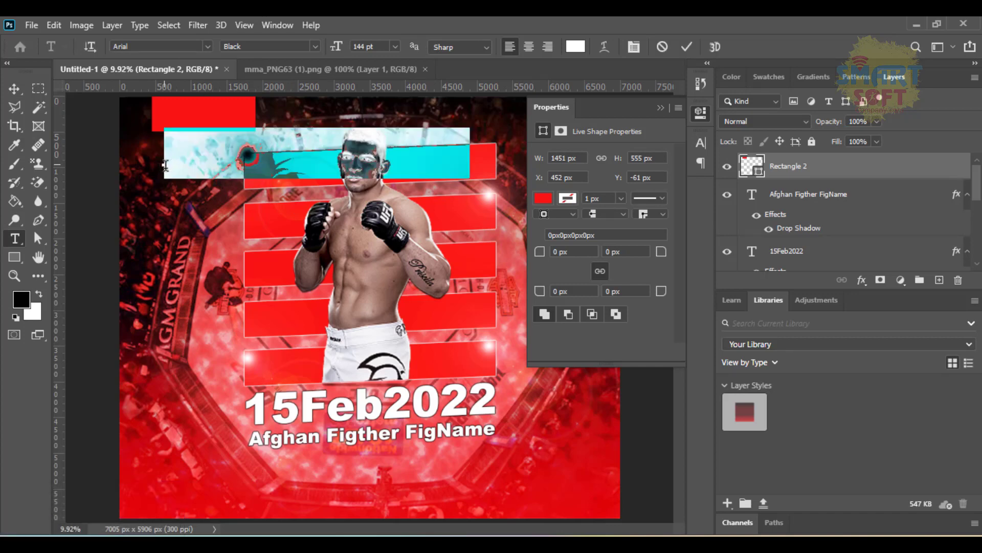
key(shift)
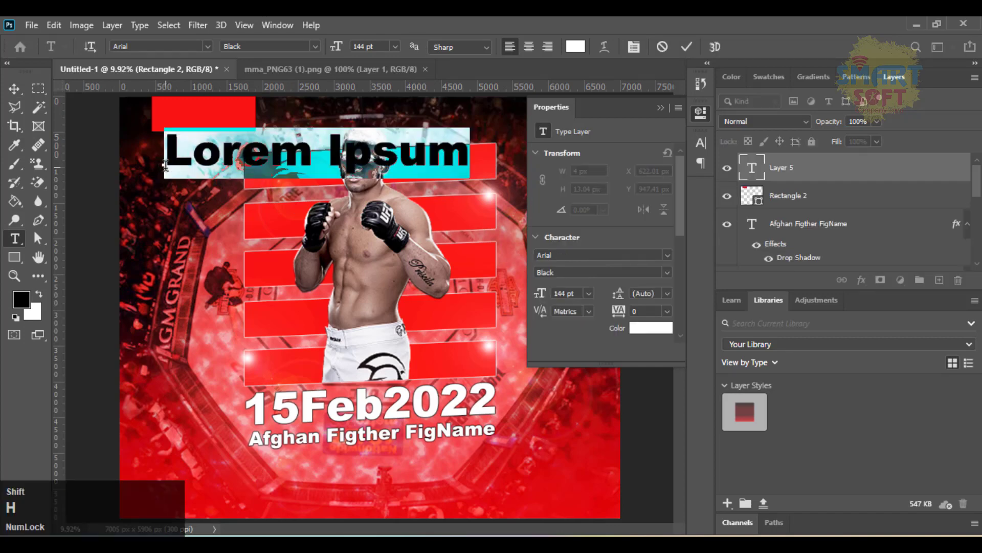
text(HFC)
click(14, 89)
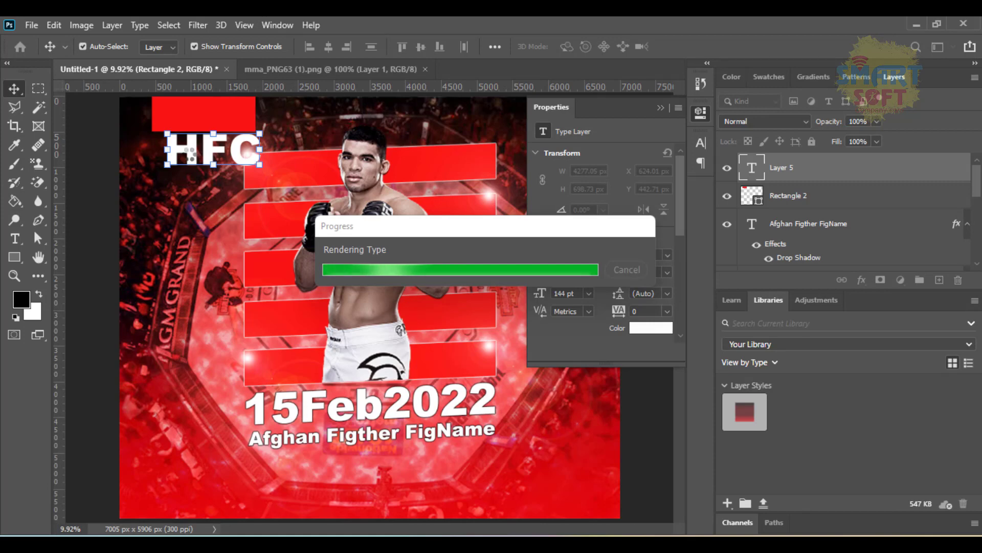
mouse_move(189, 159)
mouse_down()
mouse_move(171, 103)
mouse_move(186, 154)
mouse_up()
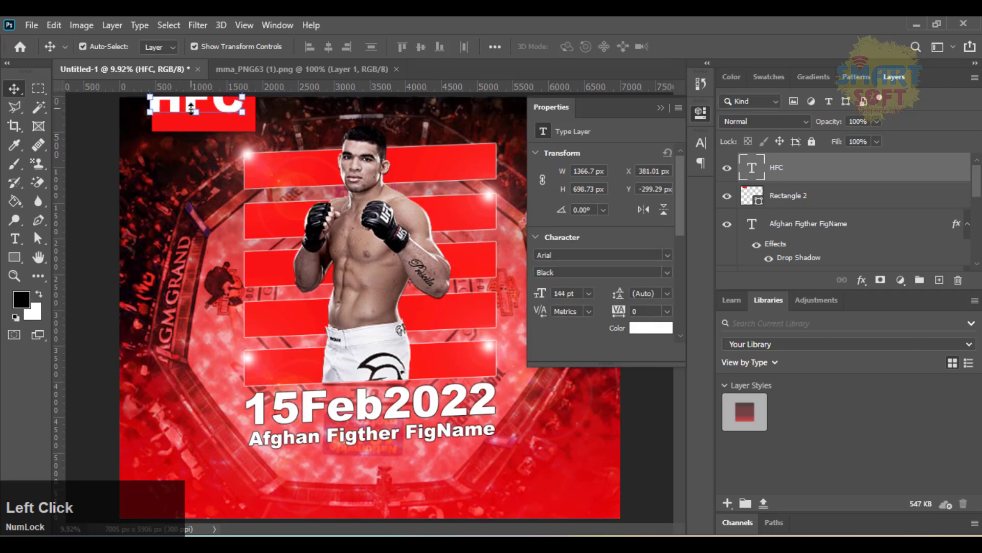
drag(196, 108, 202, 115)
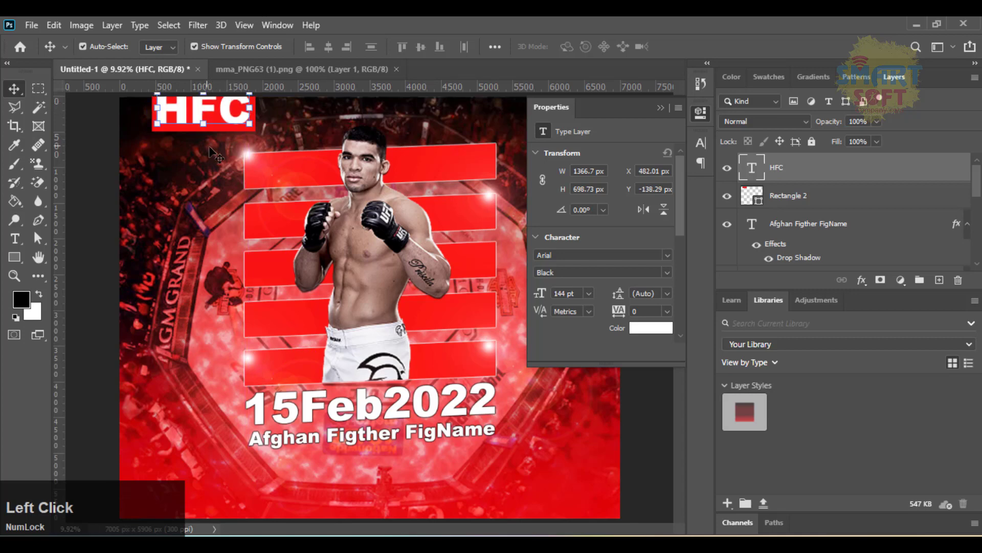
Reduce the red rectangle's height to 260 px from its lower edge, so it backs only the upper part of the HFC letters
key(ctrl+plus)
key(ctrl+plus)
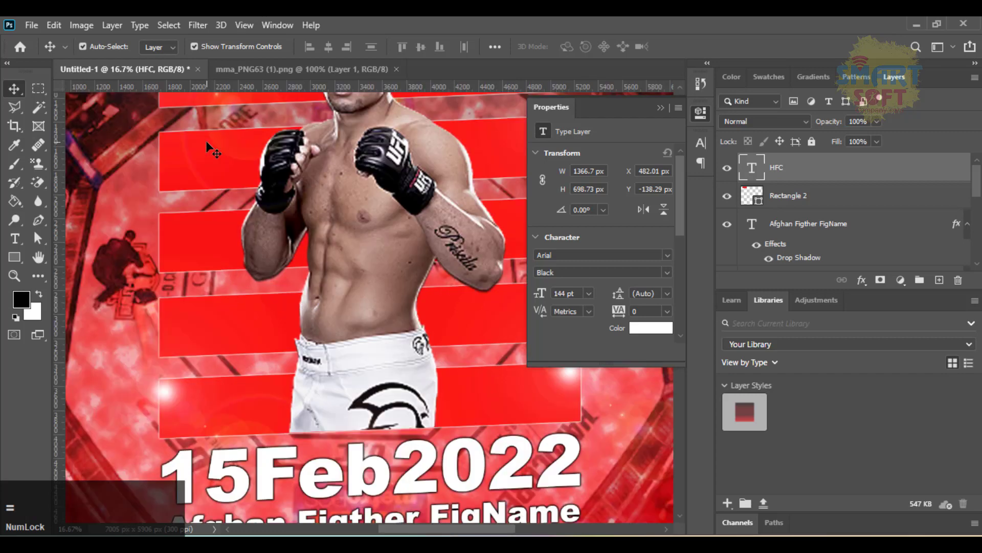
key(space)
drag(181, 151, 346, 338)
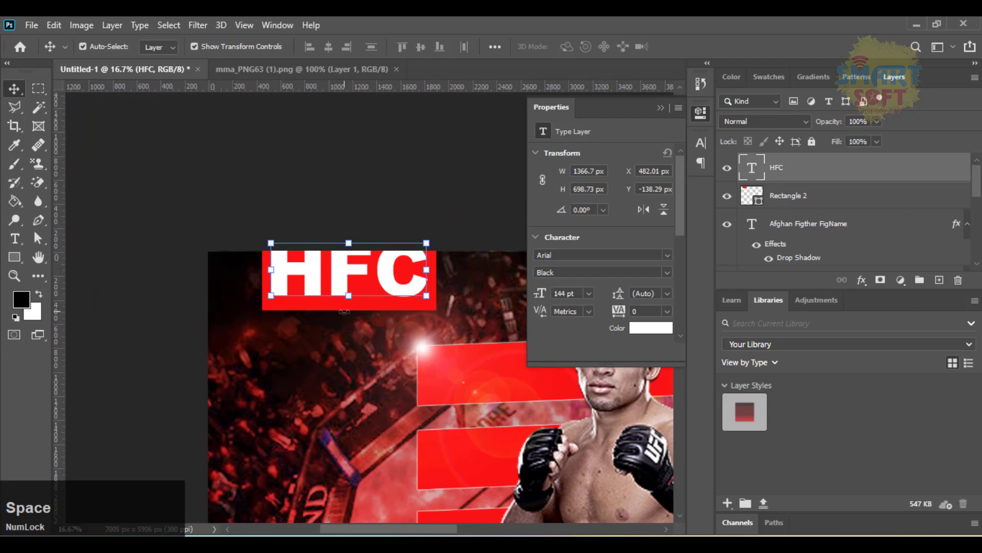
click(295, 269)
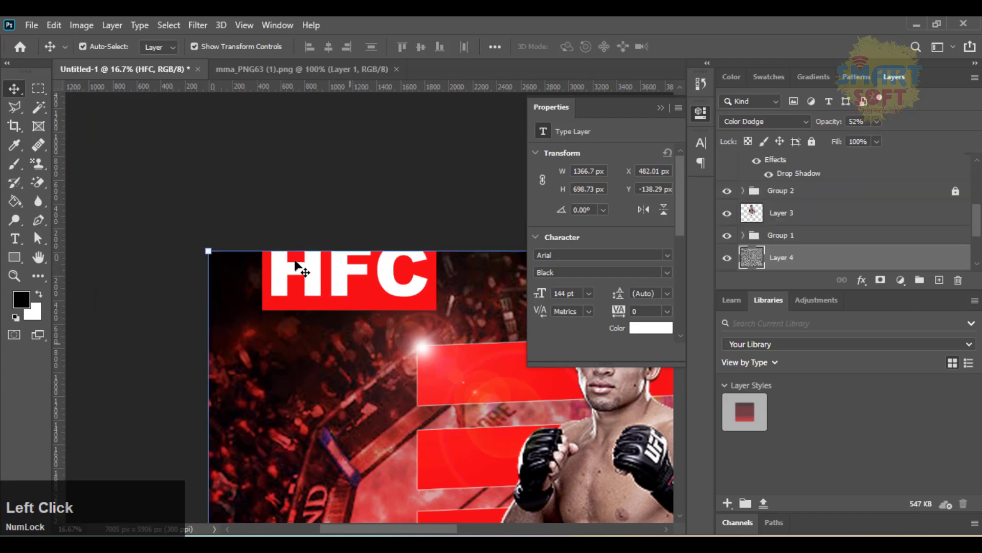
click(365, 307)
drag(346, 315, 351, 279)
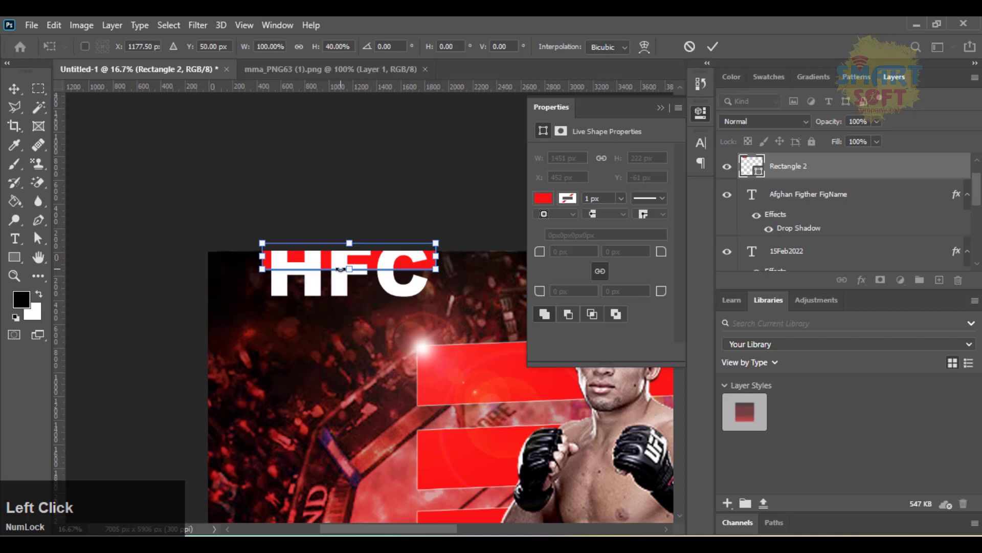
drag(350, 269, 350, 283)
key(ctrl+equal)
key(ctrl+equal)
key(ctrl+equal)
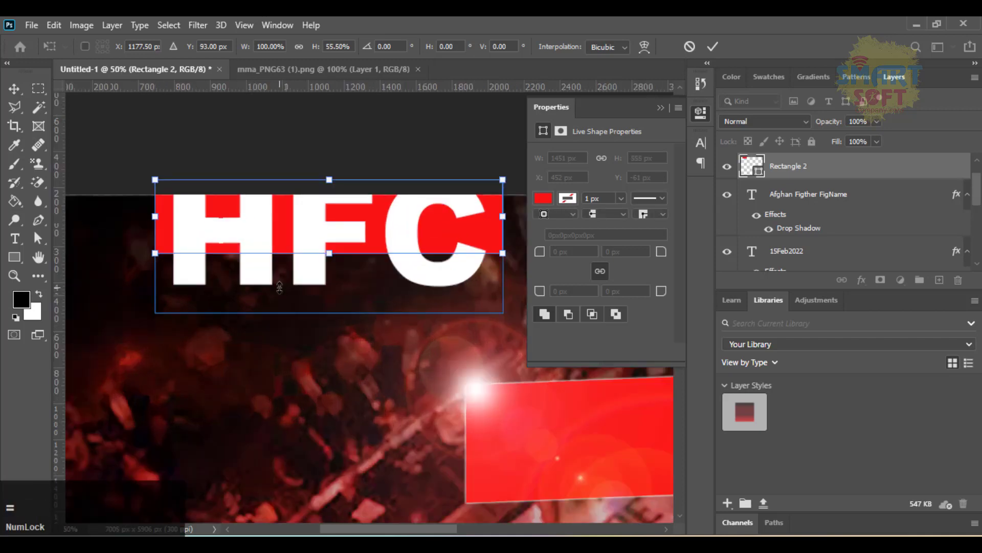
drag(170, 307, 263, 362)
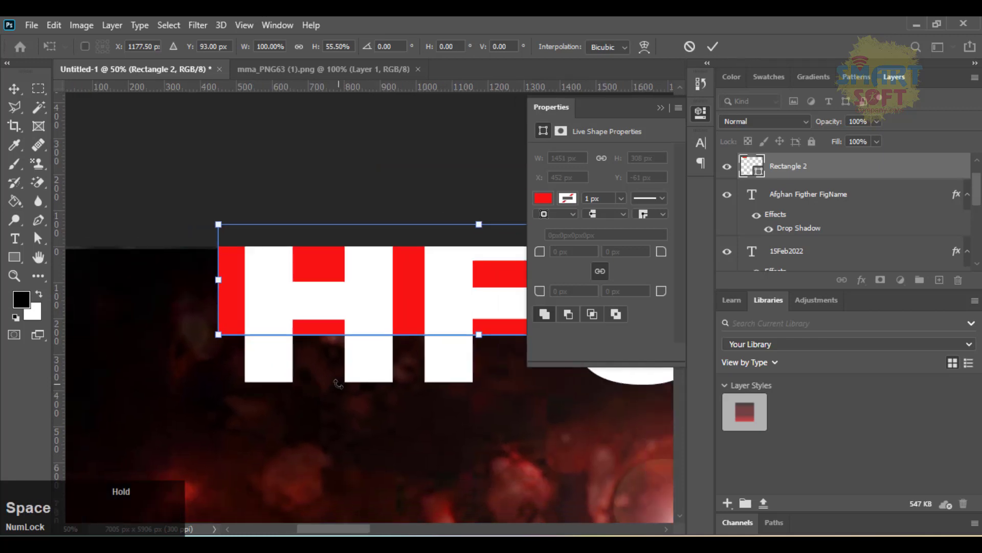
drag(479, 335, 487, 320)
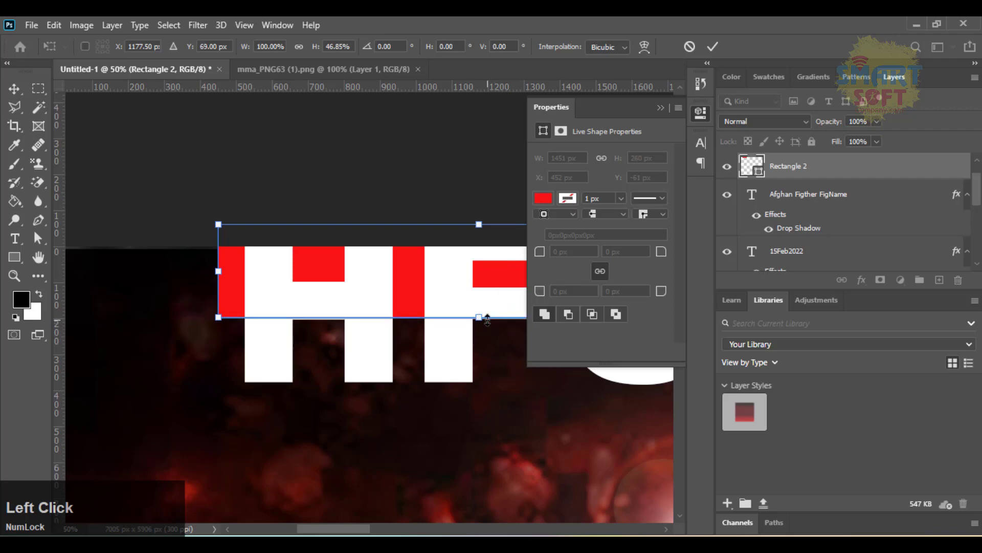
key(Return)
key(ctrl+0)
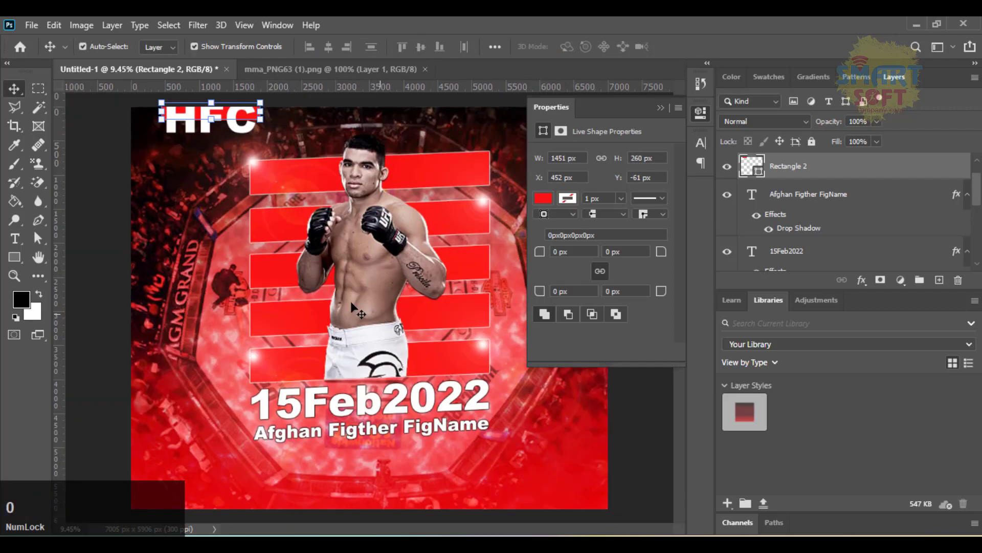
Add the white text Live in Arial Black, scale it to 75.8%, and place it near the poster's lower right corner
click(173, 299)
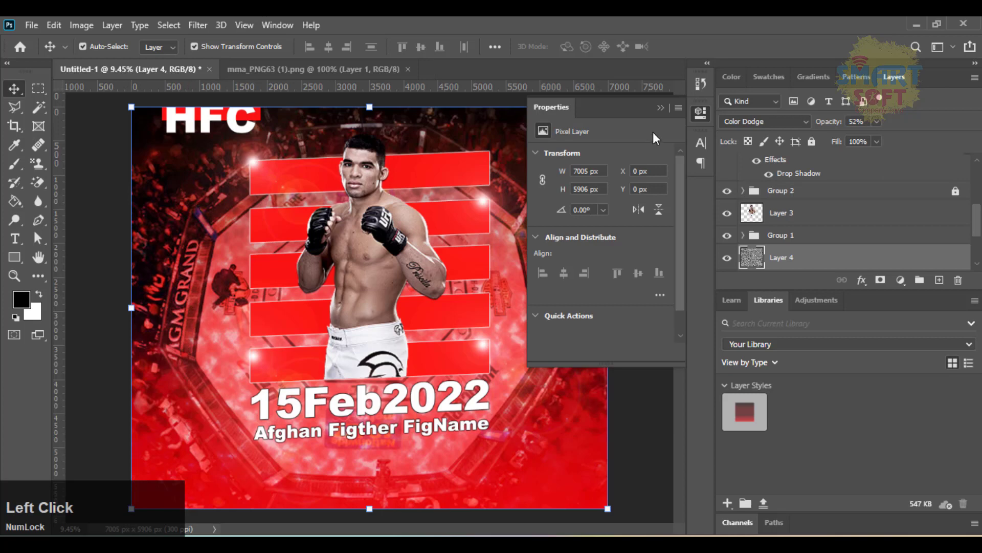
click(660, 108)
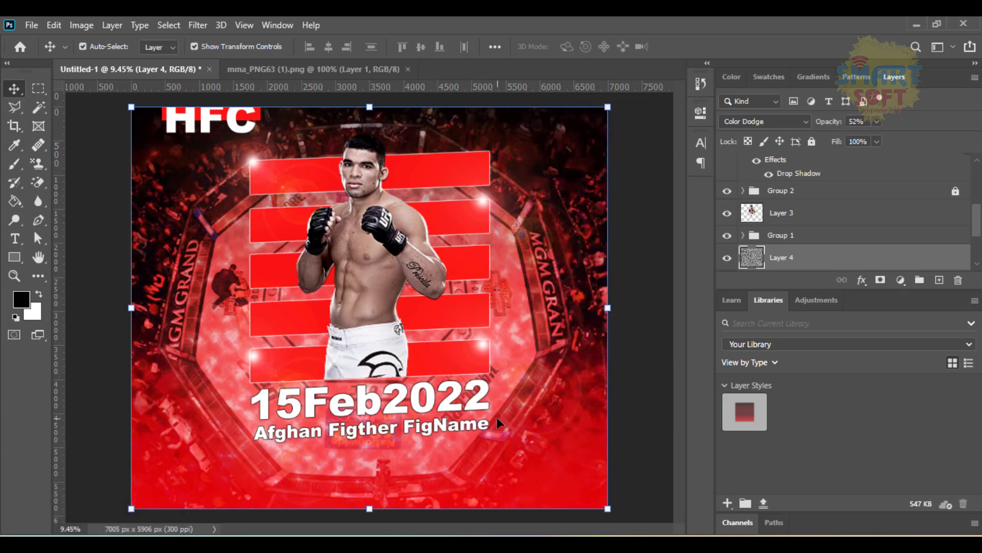
key(t)
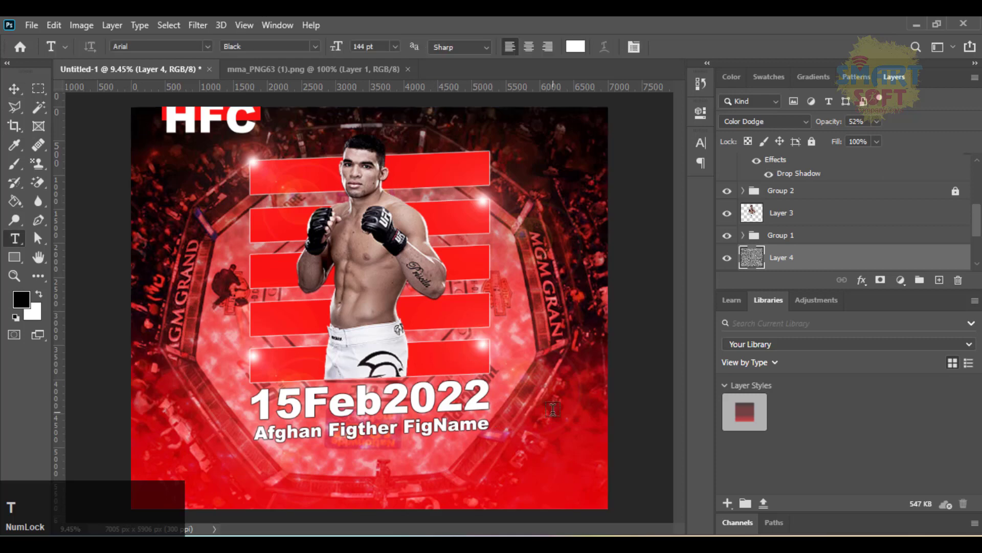
click(564, 449)
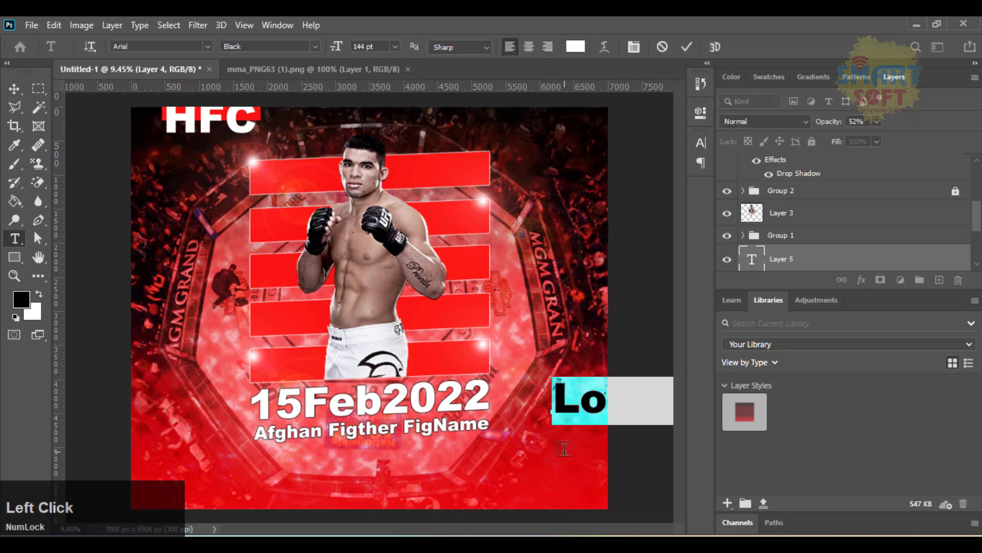
text(Live)
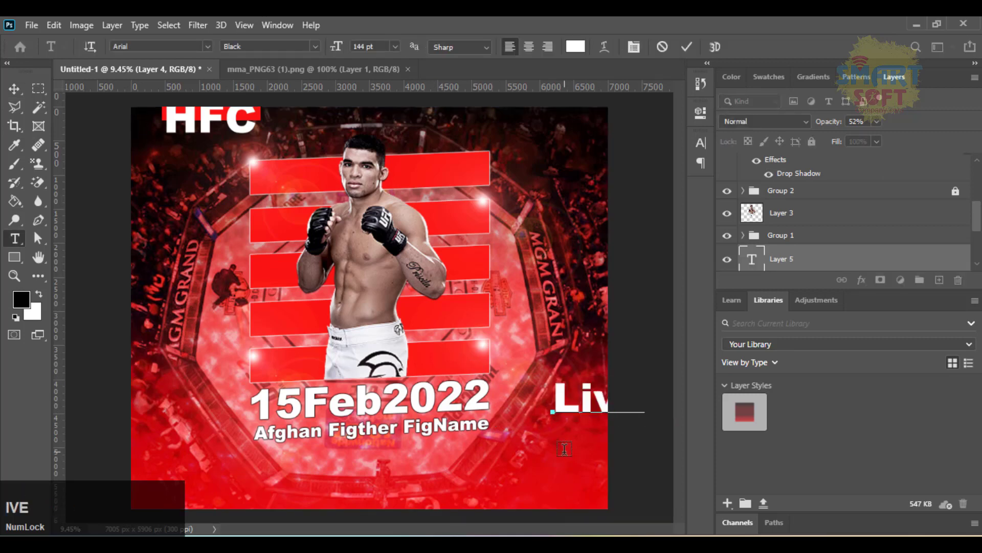
click(14, 88)
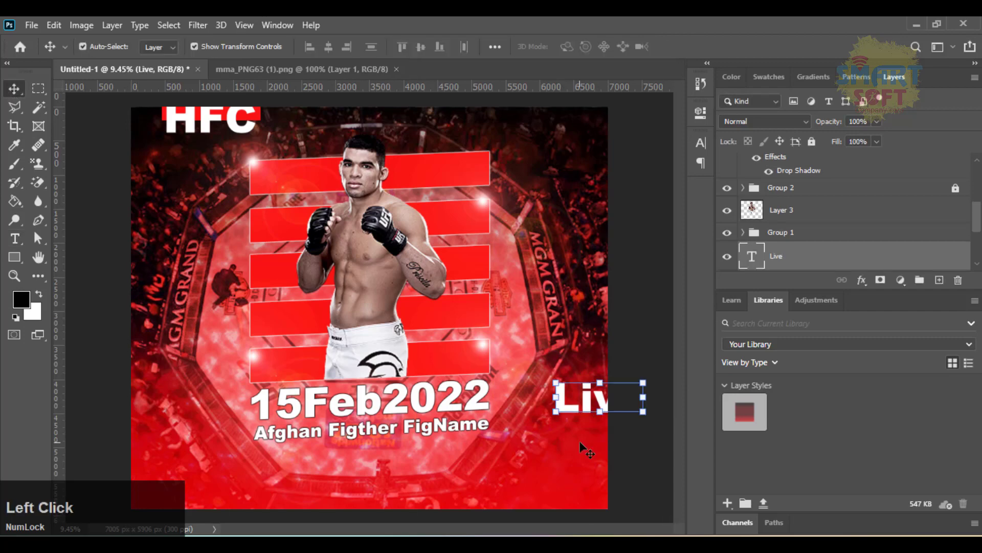
drag(565, 408, 547, 454)
key(Return)
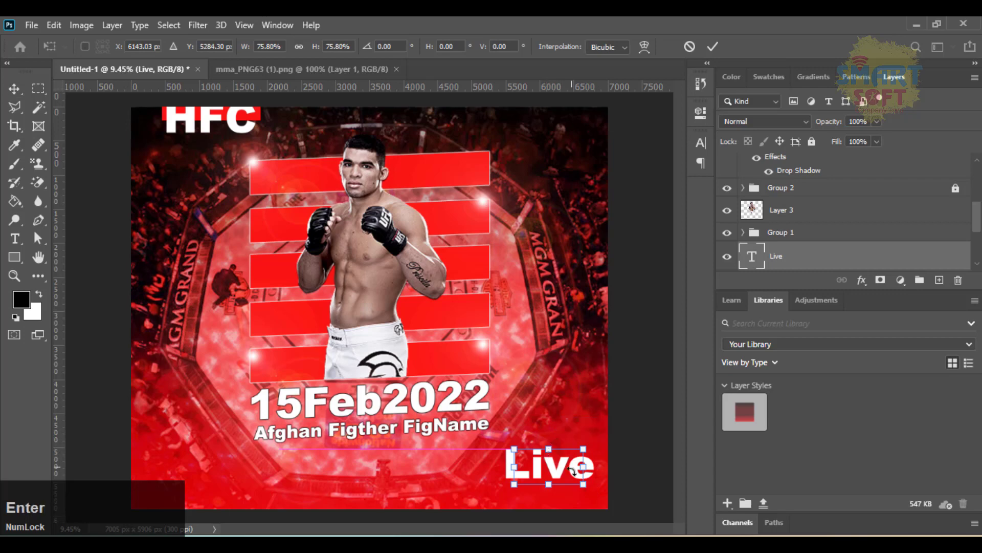
Duplicate the Live text directly below the original and set the copy's font size to 50 pt
key(ctrl+equal)
key(ctrl+equal)
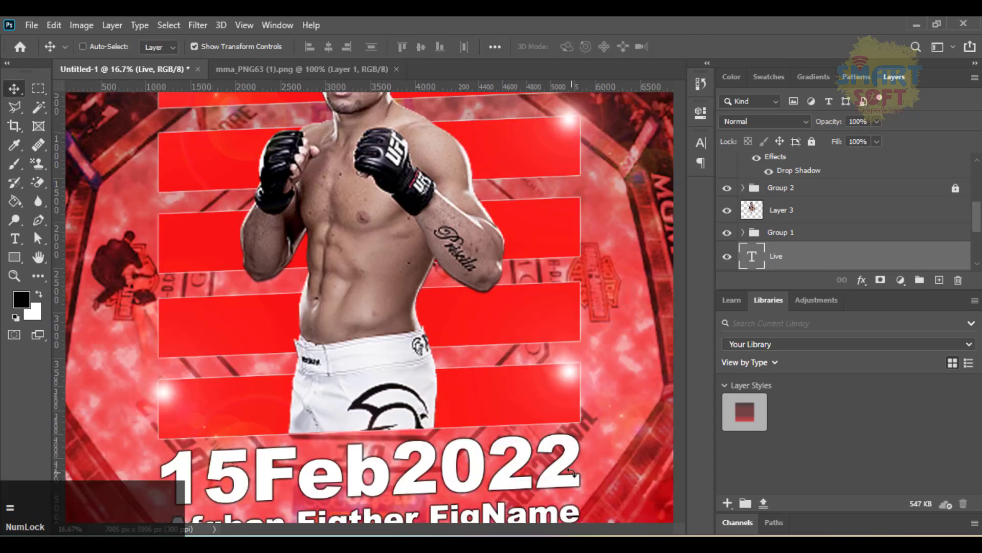
drag(614, 512, 460, 337)
drag(513, 391, 540, 436)
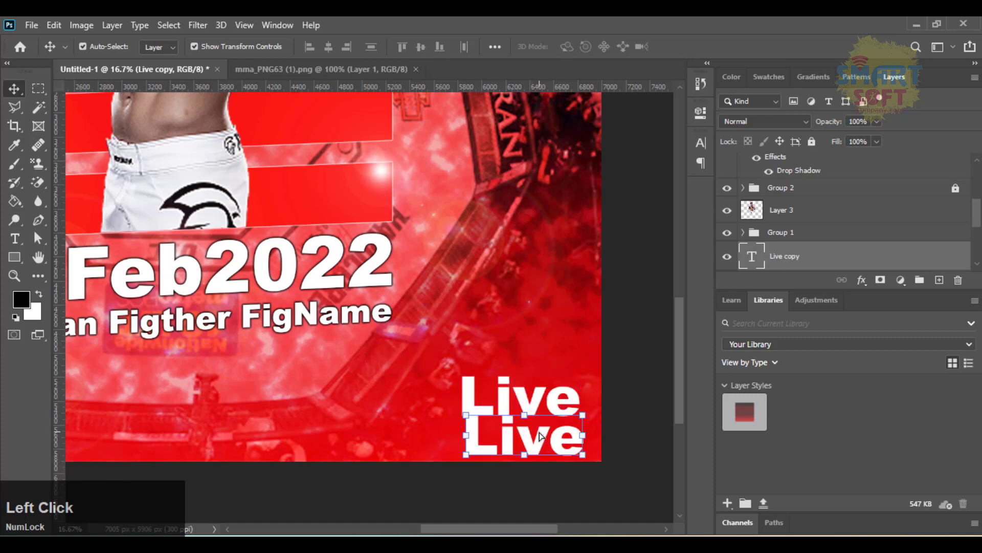
double_click(539, 436)
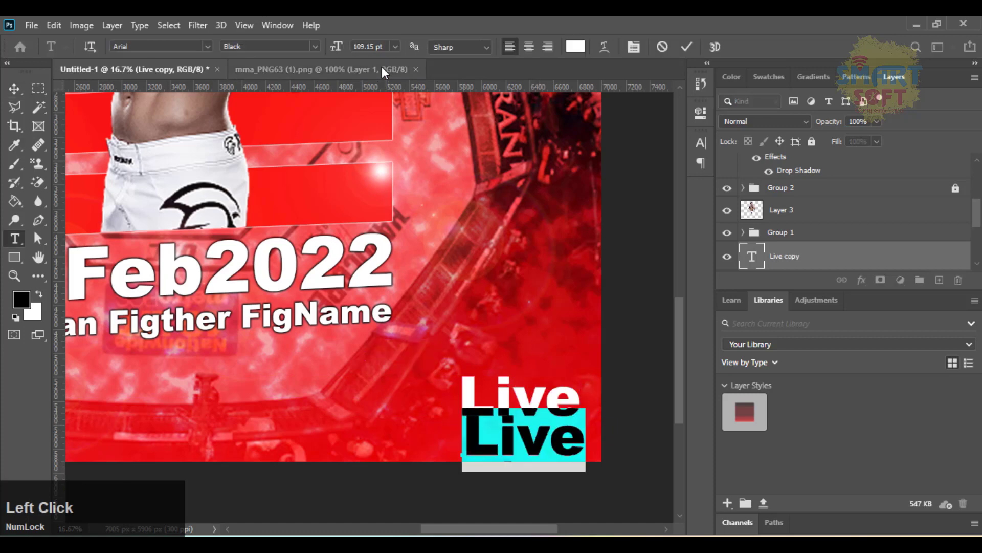
click(360, 47)
key(ctrl+a)
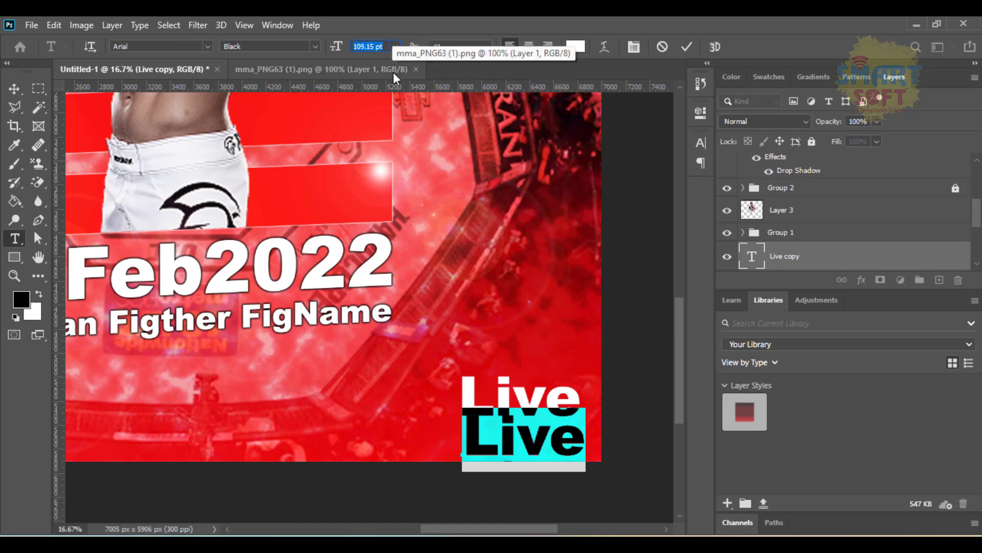
text(50)
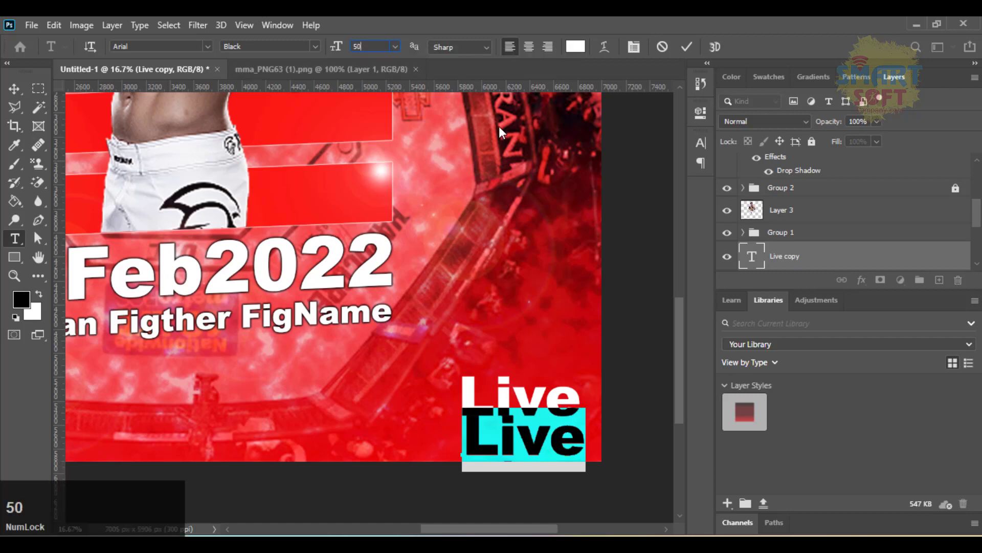
key(Return)
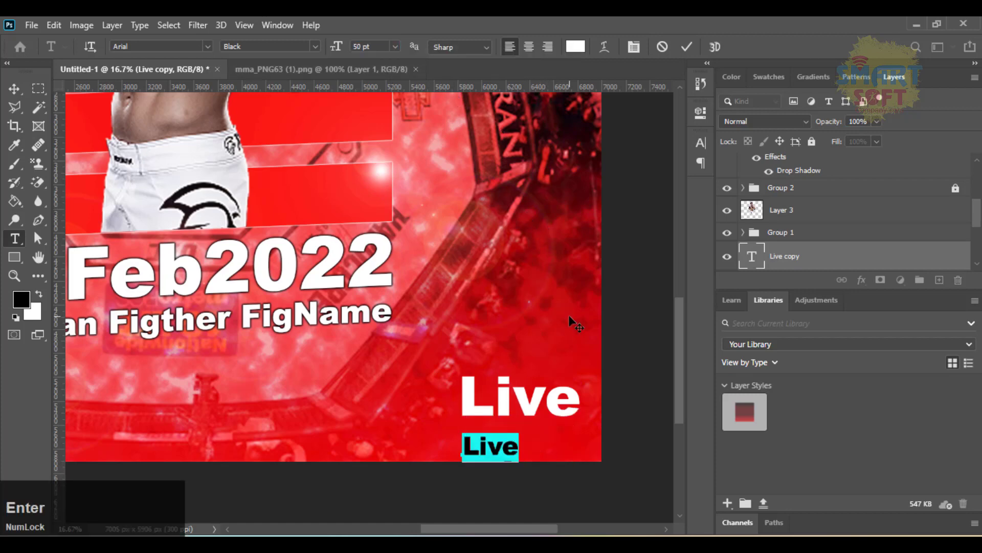
Replace the wording of the smaller Live copy with SMARTSOFT TV
click(489, 444)
key(ctrl+a)
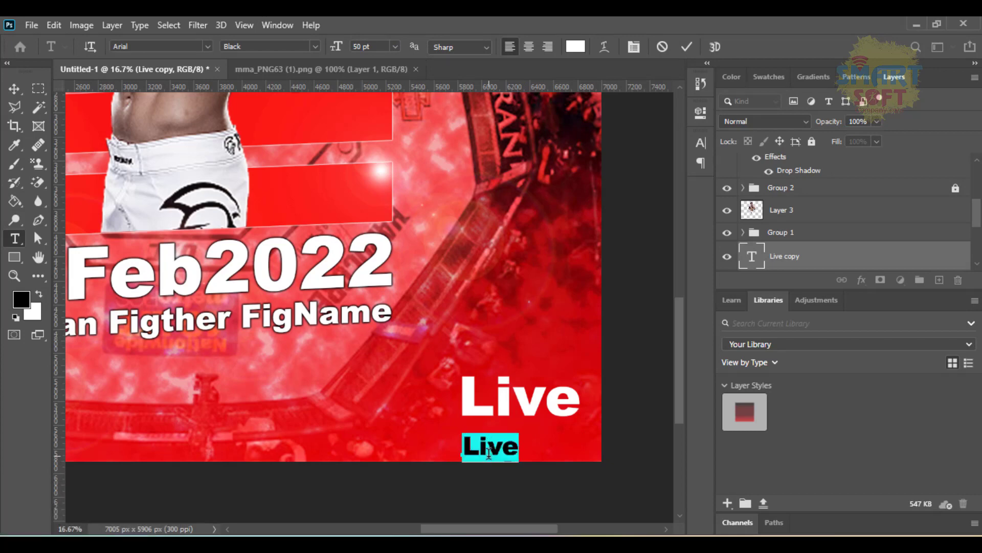
key(Caps_Lock)
text(SMART)
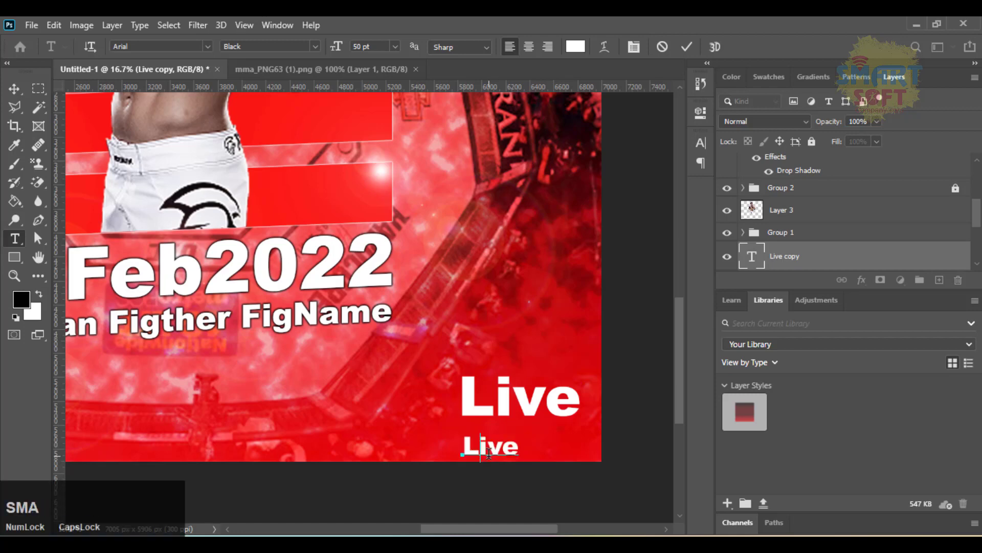
text(SO)
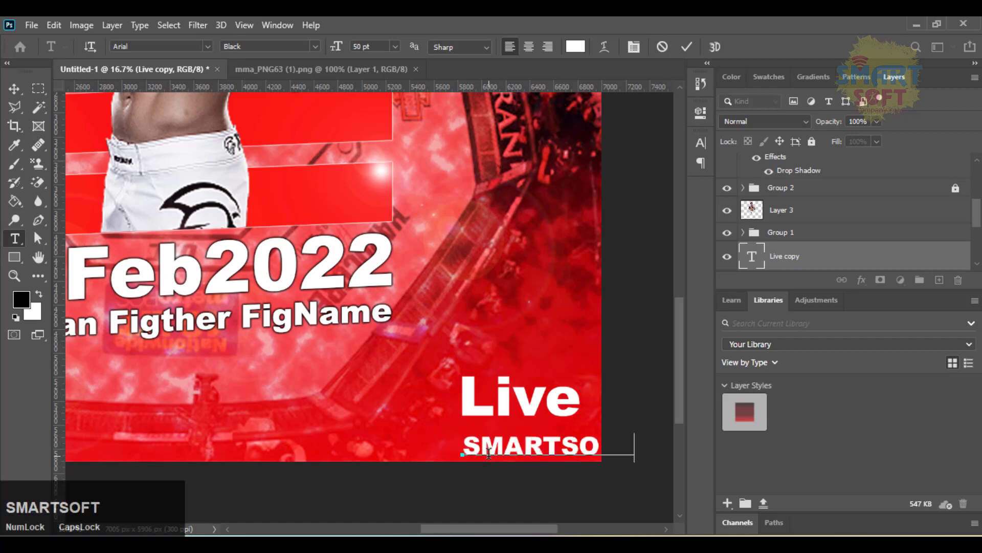
text(TV)
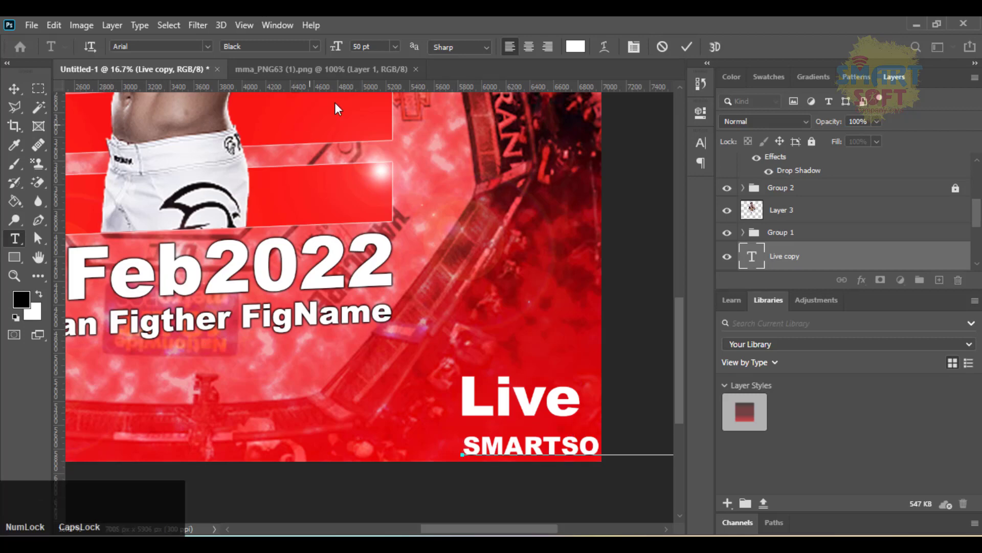
Reduce the SMARTSOFT TV text's font size to 28 pt and commit the text edit
click(374, 46)
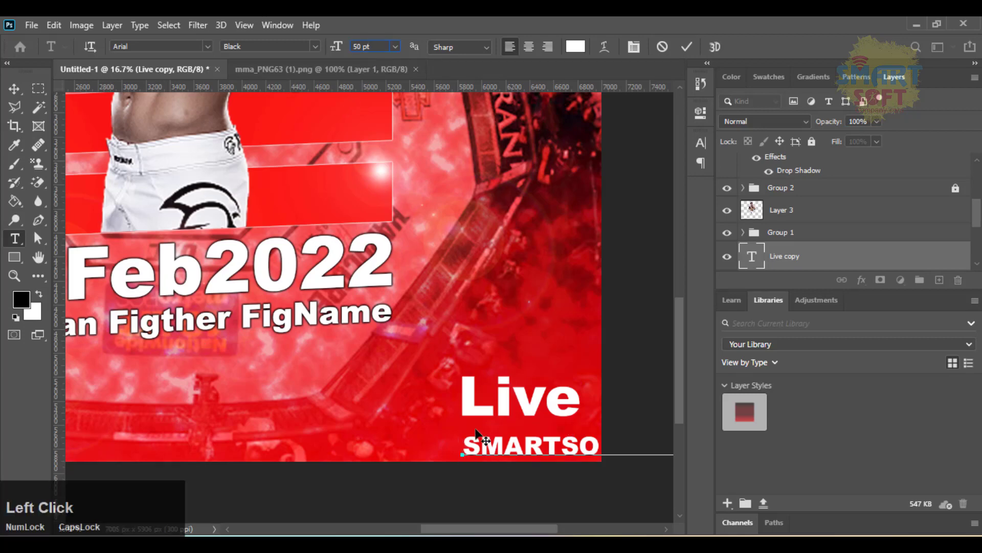
key(ctrl+a)
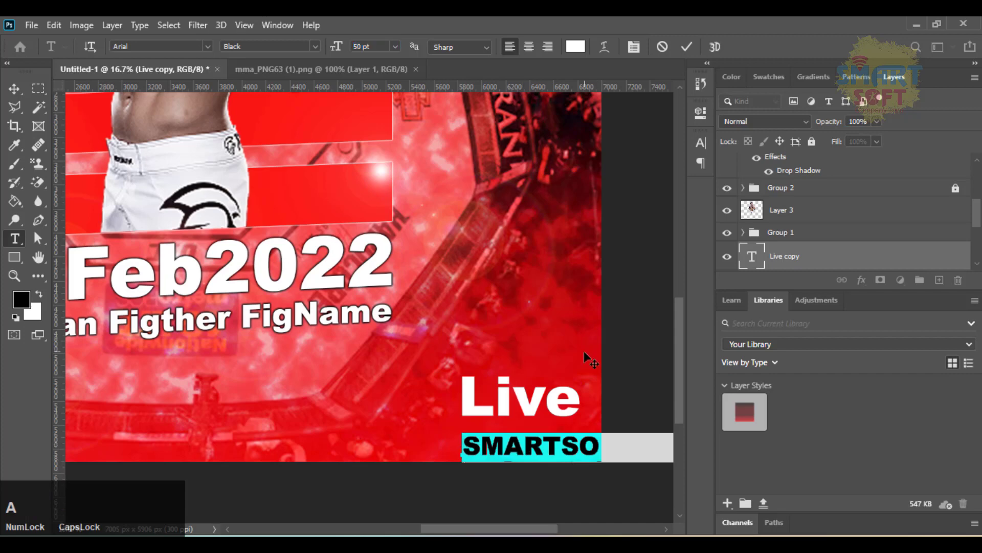
click(388, 47)
scroll(390, 48, down, 6)
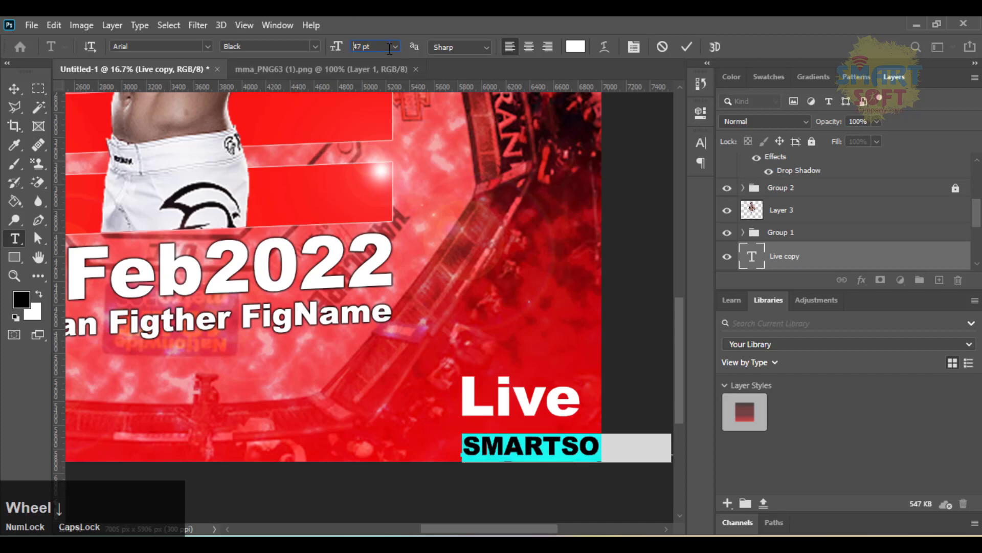
scroll(390, 48, down, 7)
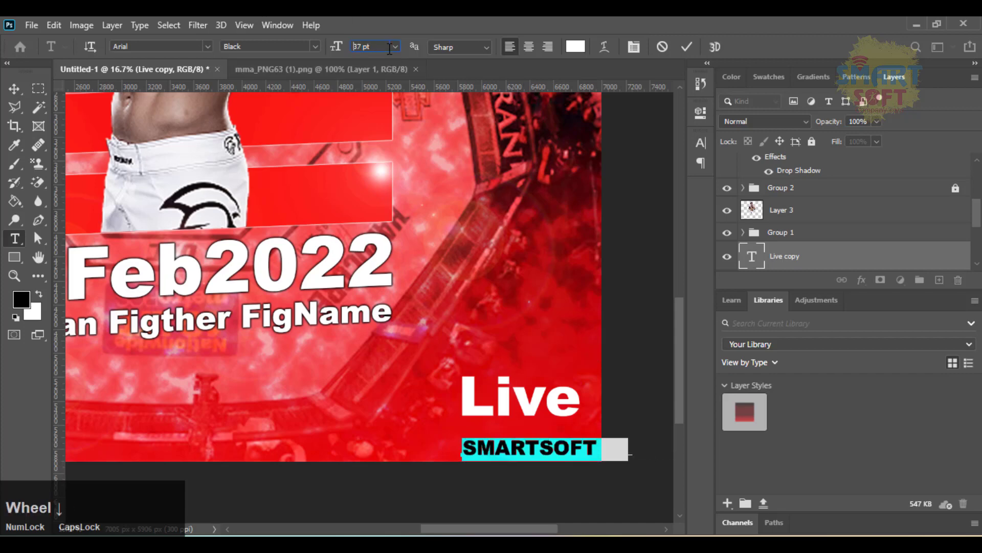
scroll(390, 49, down, 7)
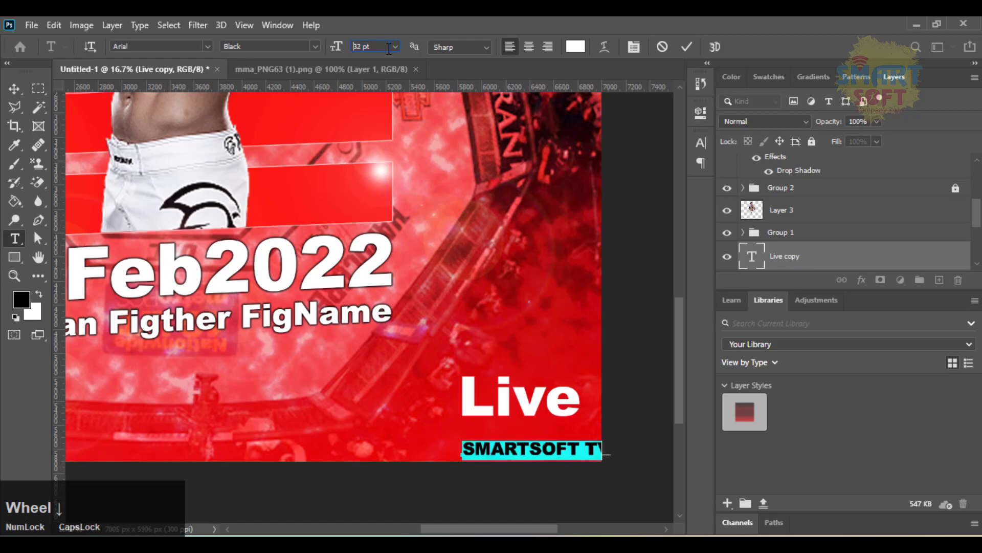
scroll(389, 49, down, 2)
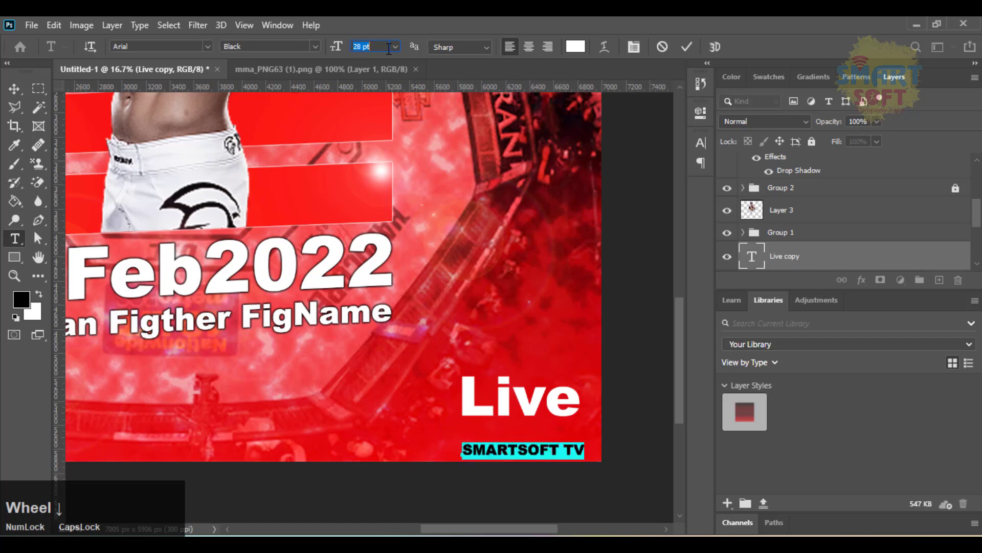
click(14, 88)
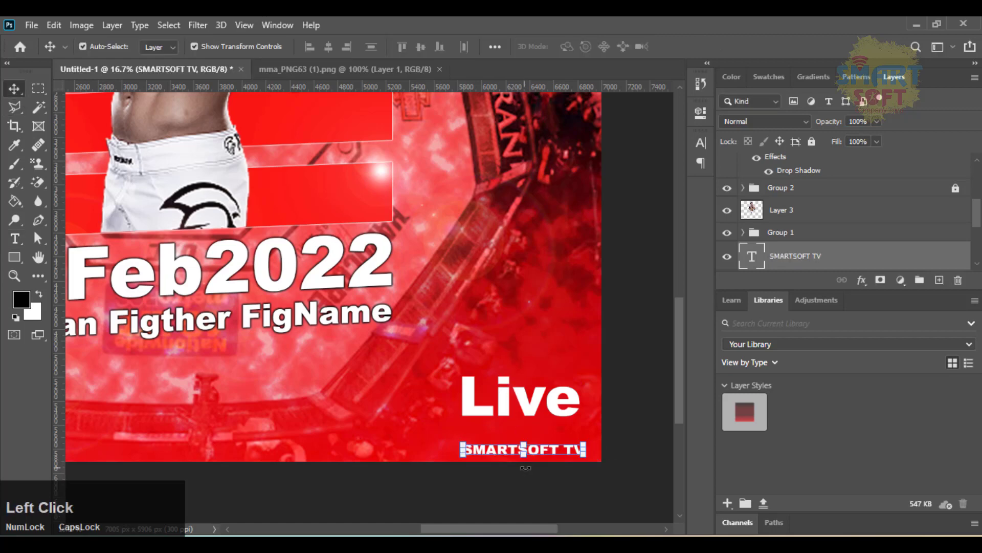
Move SMARTSOFT TV up close beneath the Live text and nudge Live slightly down towards it
drag(503, 452, 500, 433)
click(473, 394)
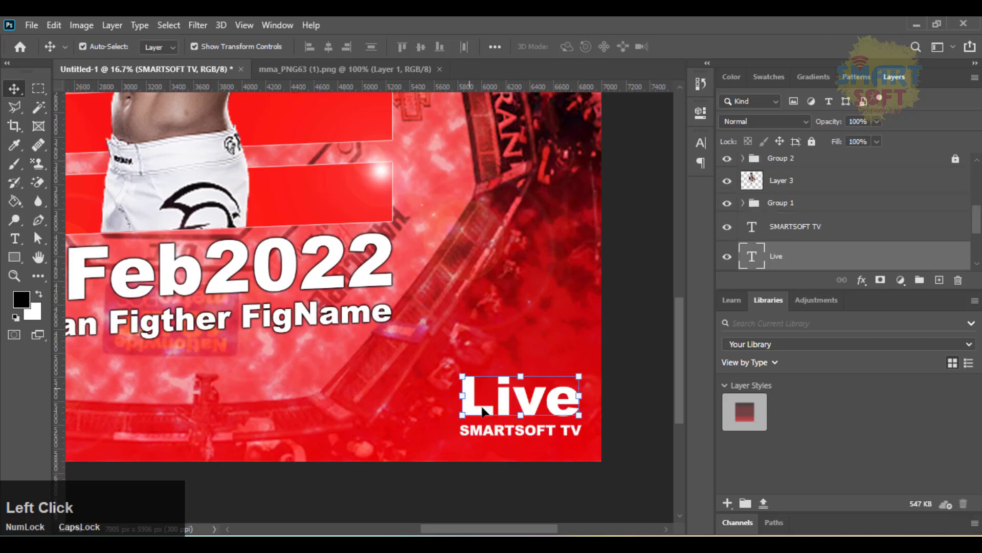
key(Down)
key(Down)
key(Down)
key(Down)
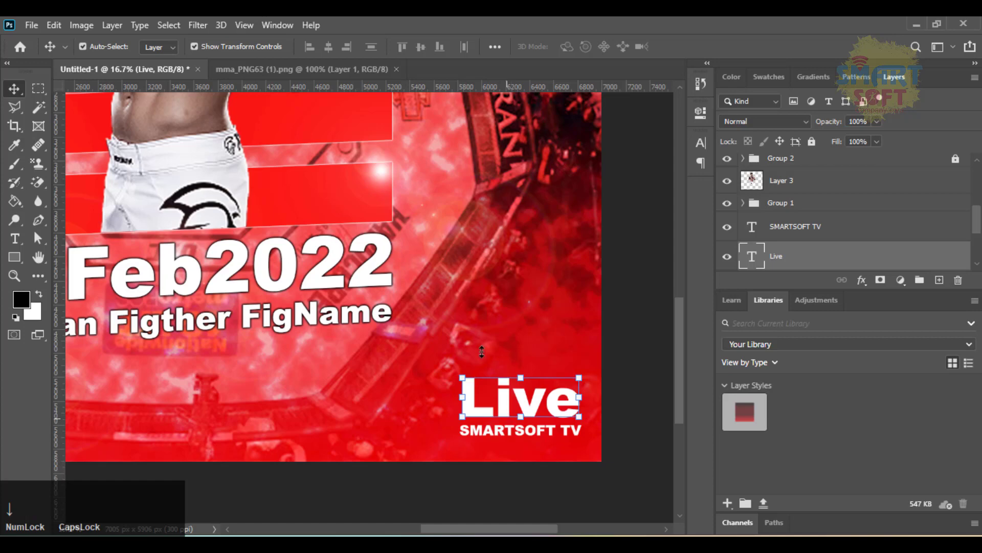
Open MMA LOGOS.tif from the PS folder as a new document
click(421, 543)
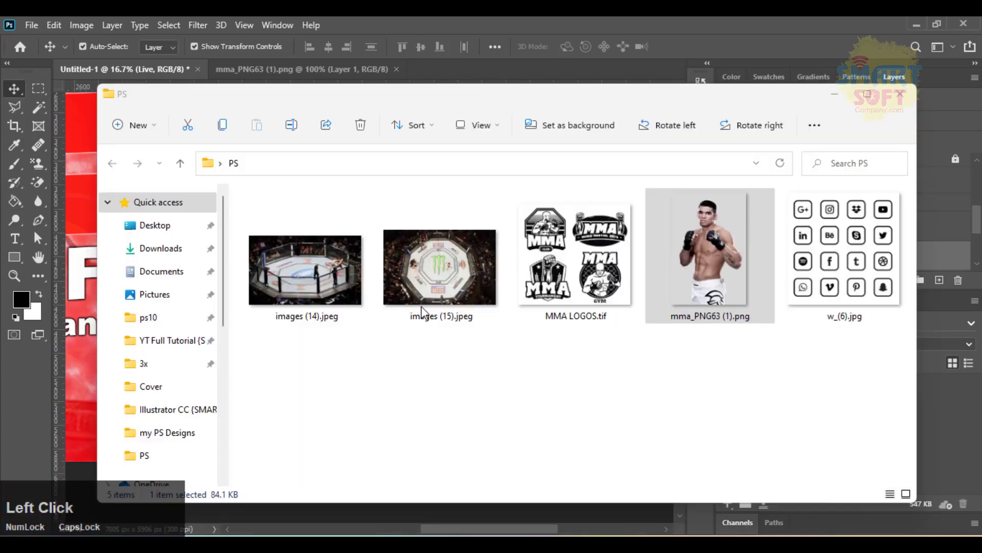
click(598, 265)
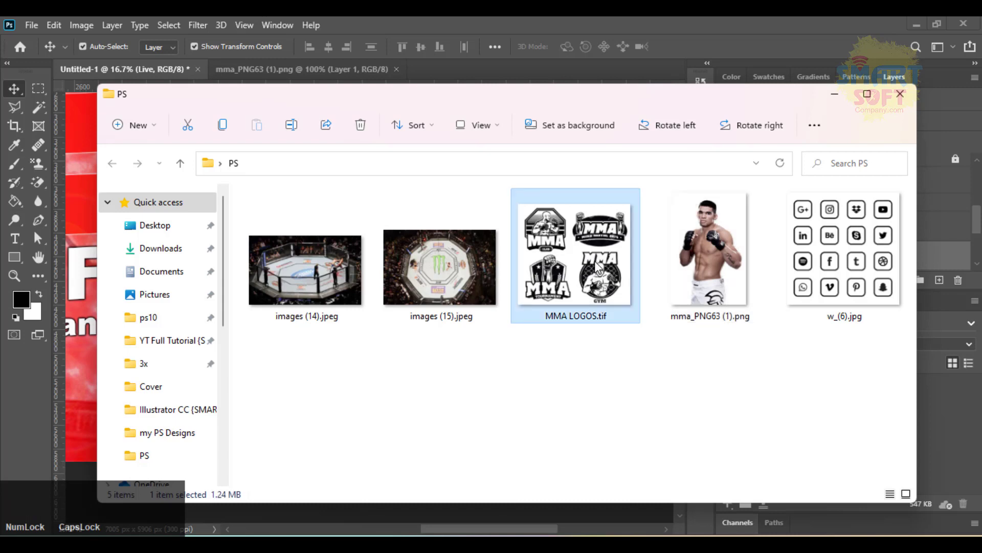
click(485, 22)
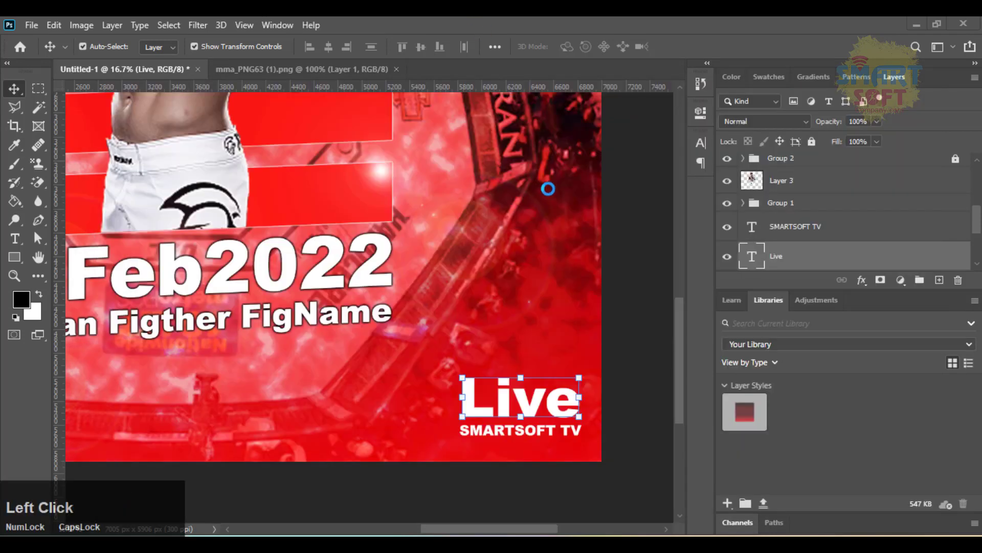
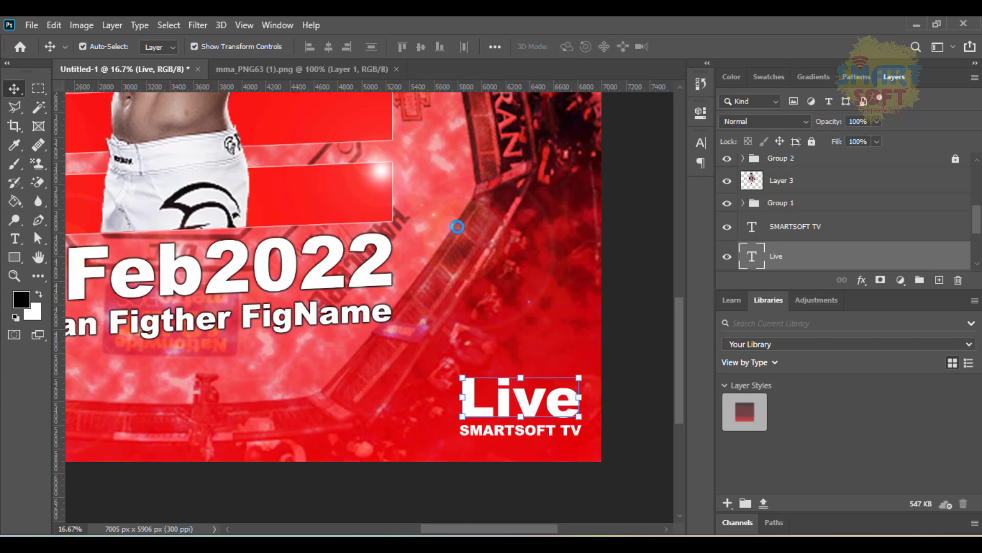
key(F9)
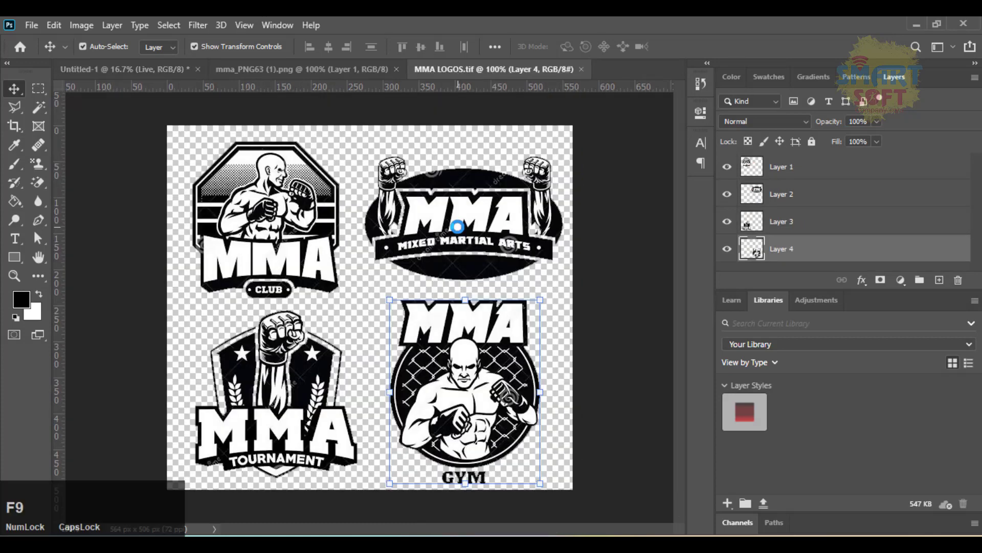
Select all four MMA logo layers and scale them down together to 39.15%
click(165, 198)
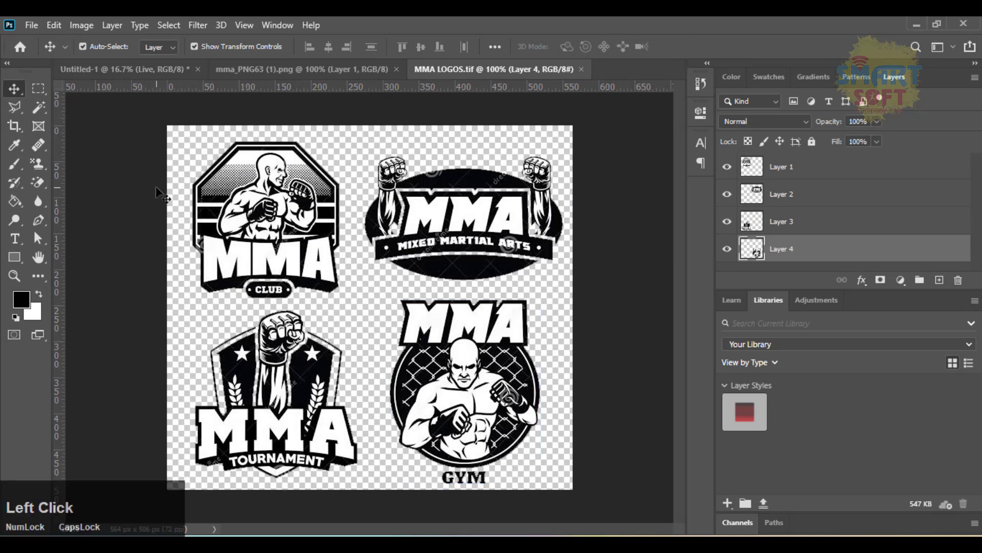
drag(168, 182, 532, 394)
drag(563, 312, 456, 329)
key(Return)
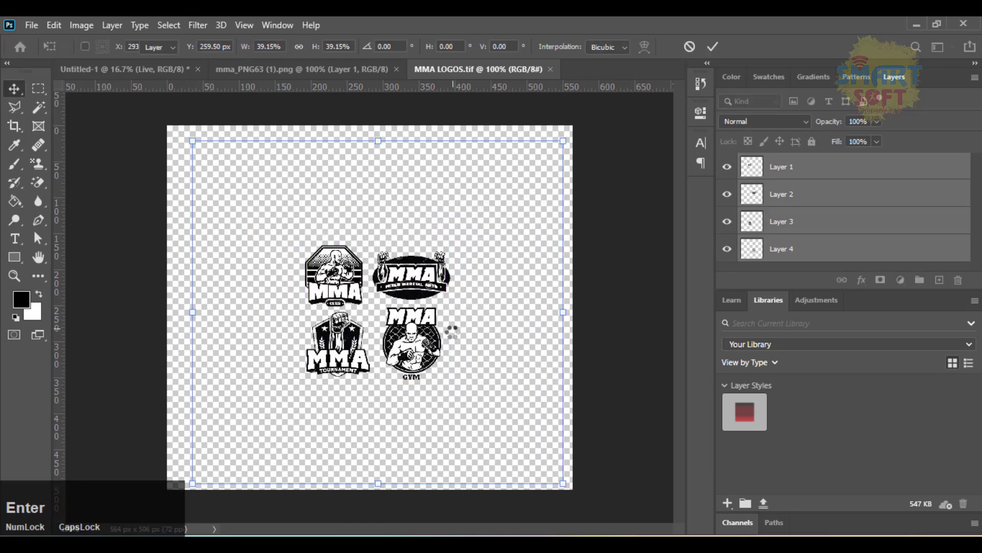
Arrange the four MMA logos in a single row and copy them into the Untitled-1 poster
click(469, 302)
drag(452, 271, 486, 352)
drag(271, 302, 594, 371)
drag(479, 333, 262, 68)
drag(190, 80, 351, 423)
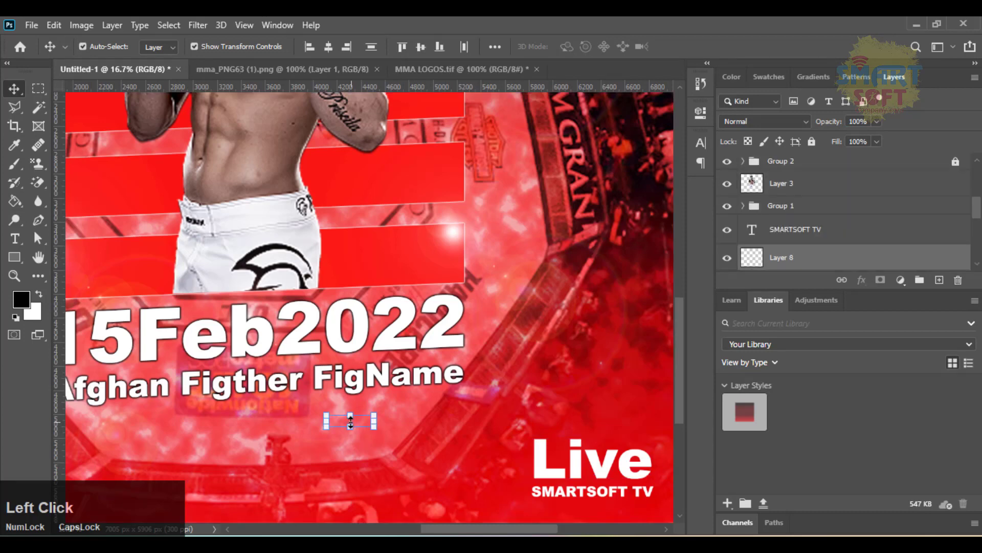
Enlarge the row of four MMA logos proportionally and place it beneath the Afghan Figther FigName text
key(ctrl+t)
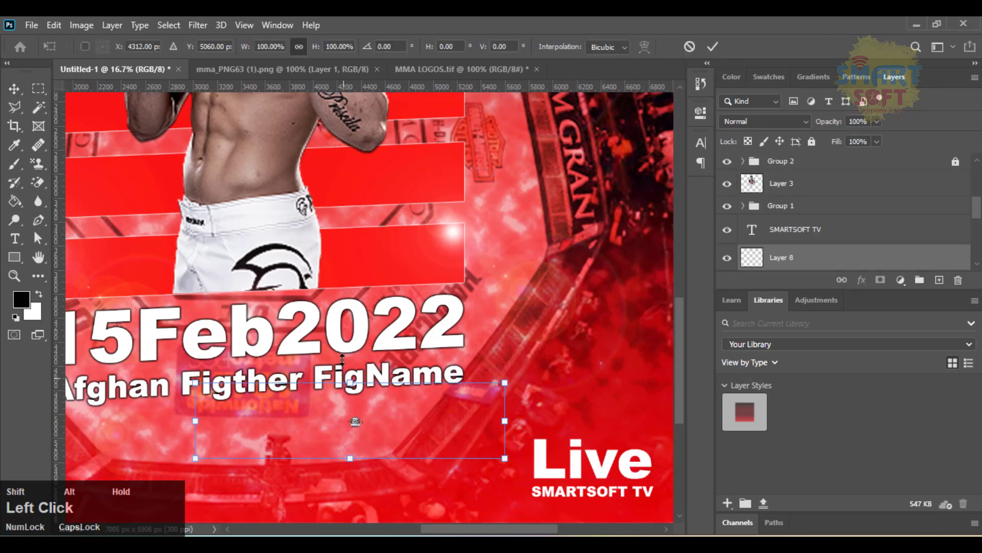
key(space)
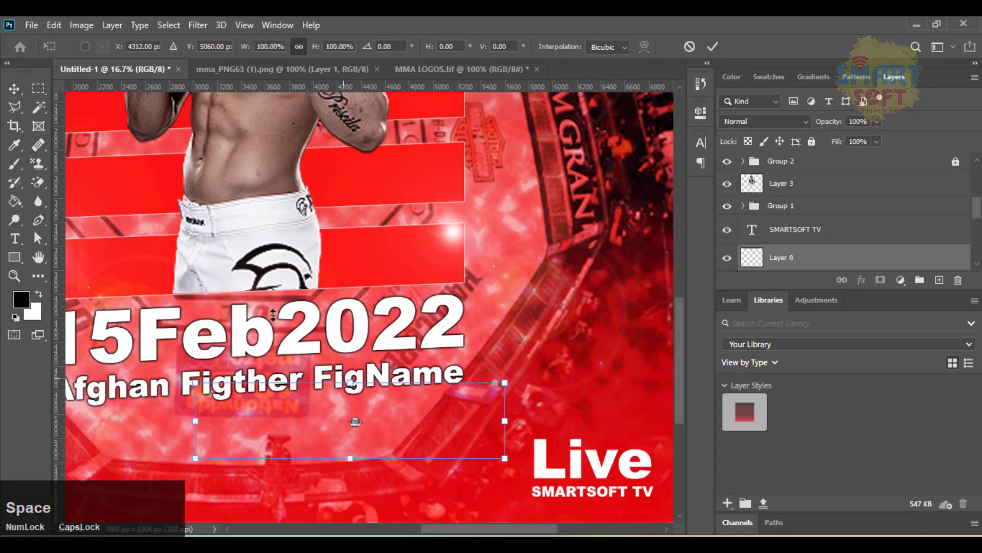
mouse_move(276, 314)
mouse_down()
mouse_move(304, 279)
mouse_move(271, 297)
mouse_up()
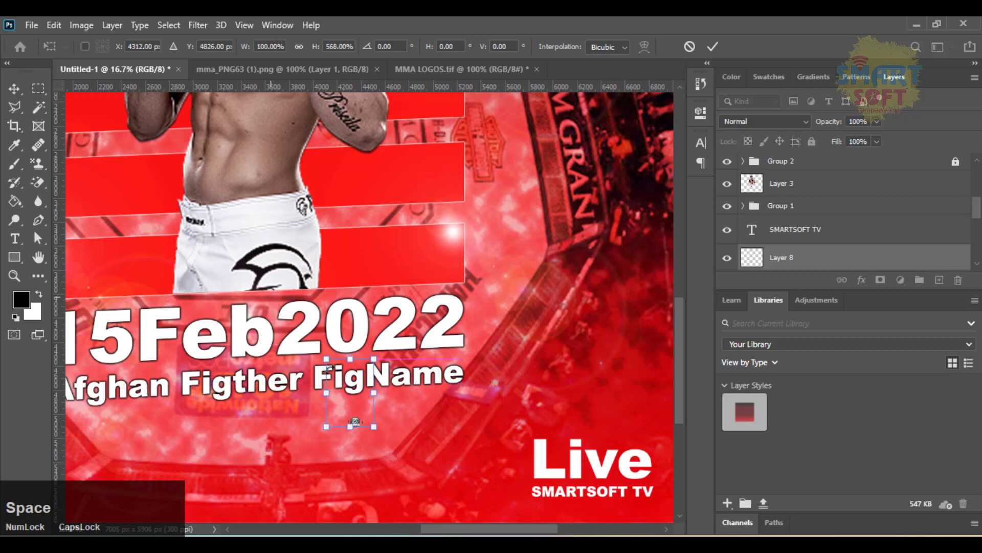
key(ctrl+z)
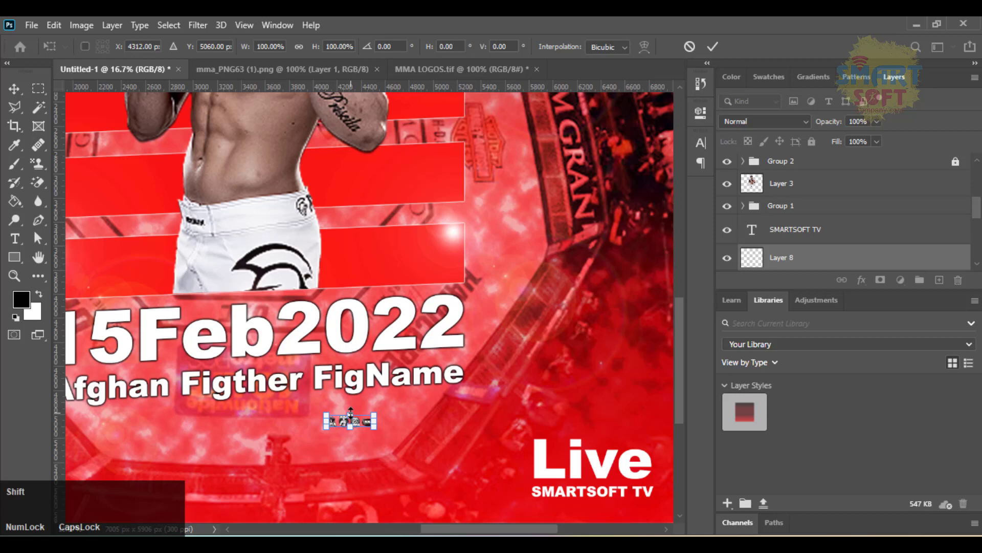
drag(350, 412, 463, 321)
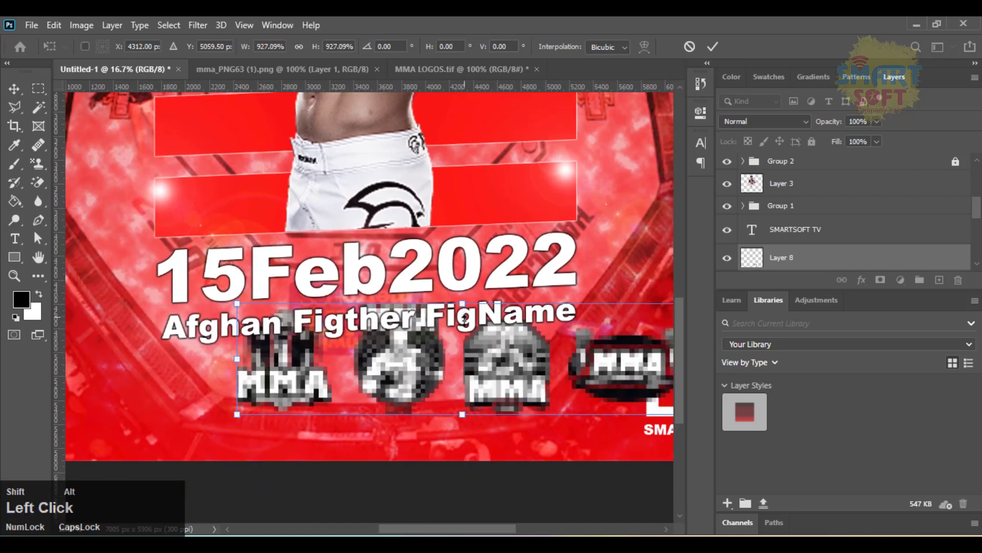
key(Return)
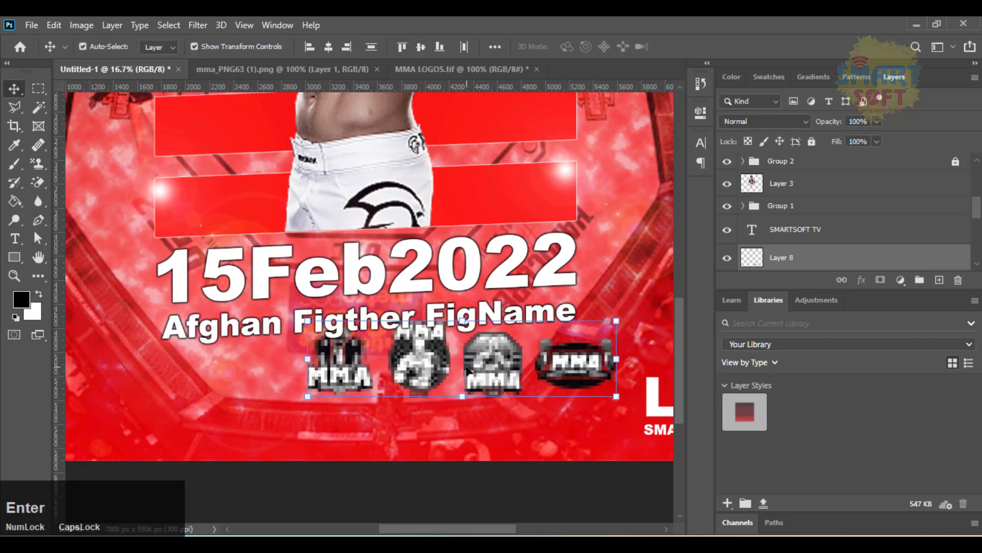
drag(458, 386, 424, 413)
drag(427, 404, 429, 404)
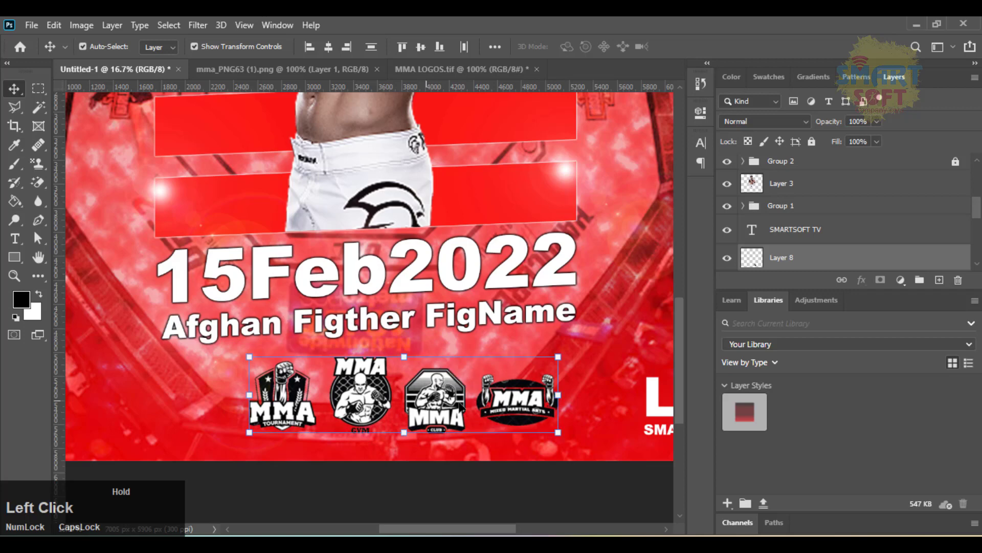
Select all four MMA logos and shift them slightly left to centre them under the Afghan Figther FigName text
click(619, 401)
key(ctrl+0)
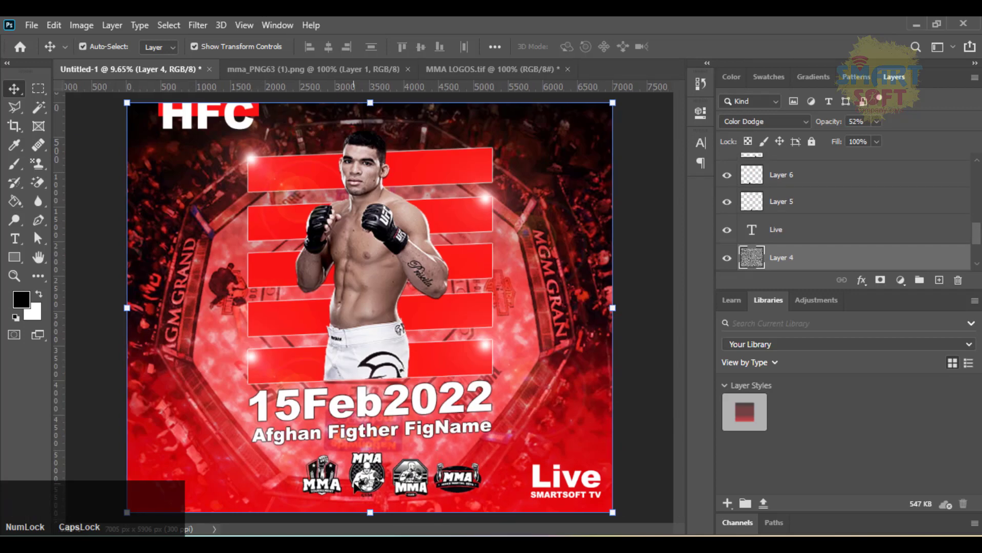
click(313, 472)
shift+click(371, 473)
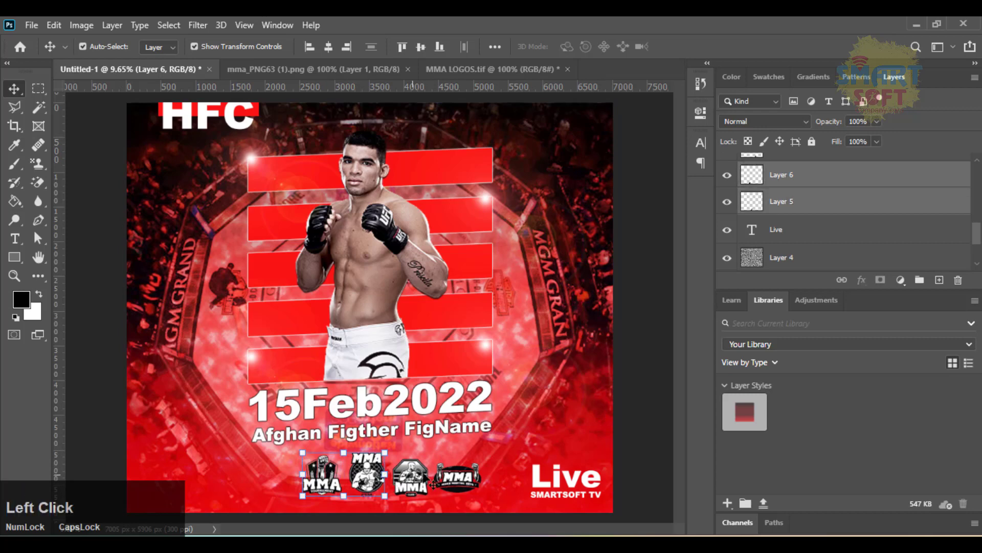
drag(418, 483, 400, 486)
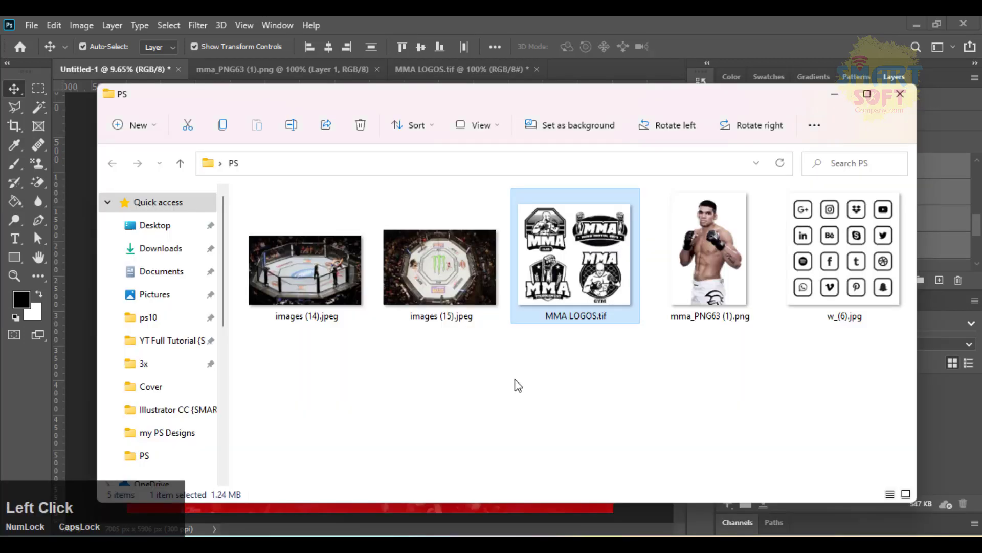
Open w_(6).jpg from the PS folder and remove the white background around its icons with the Magic Eraser
mouse_move(808, 218)
mouse_down()
mouse_move(839, 243)
mouse_move(366, 76)
mouse_move(422, 23)
mouse_up()
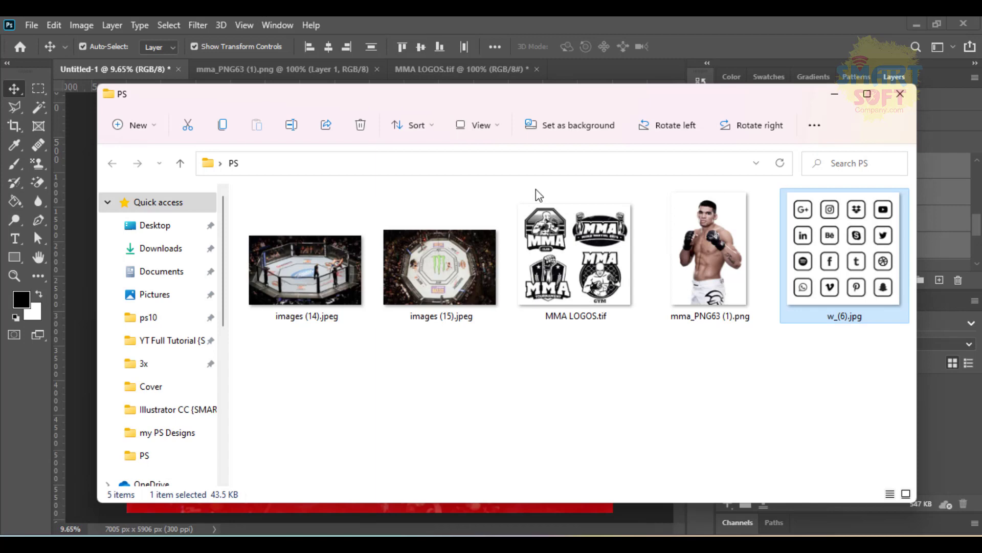
click(379, 82)
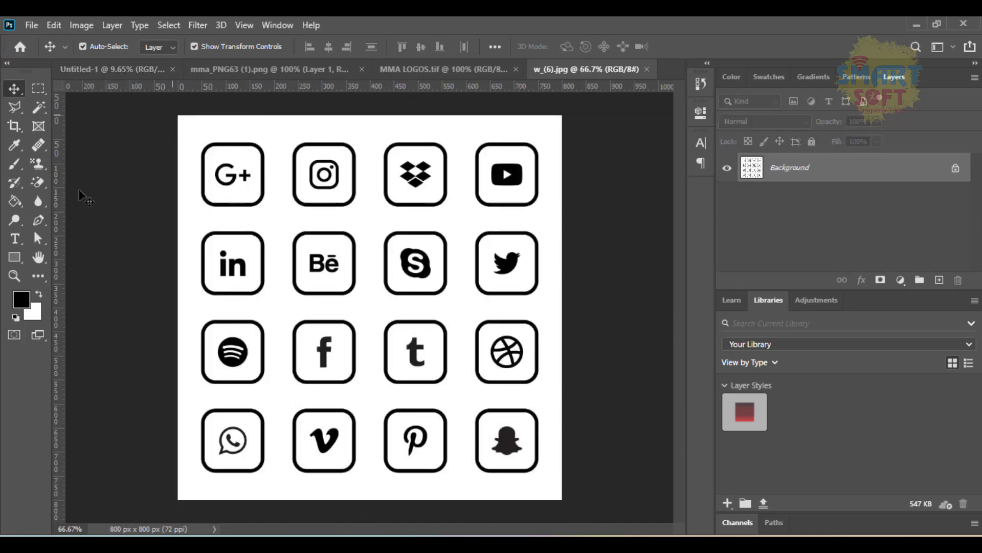
click(38, 181)
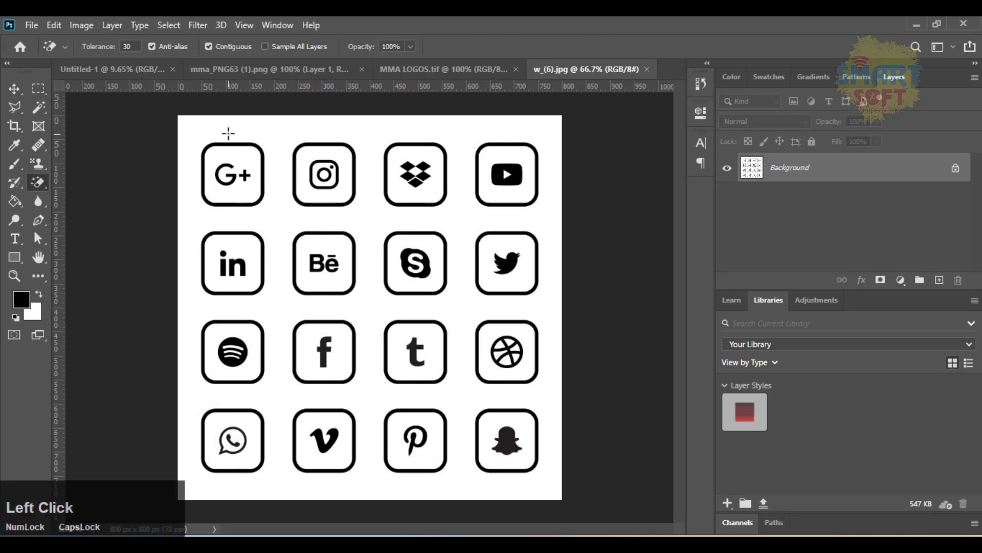
click(187, 120)
Marquee-select the first row of social media icons and copy it into the poster's lower-left area
click(37, 88)
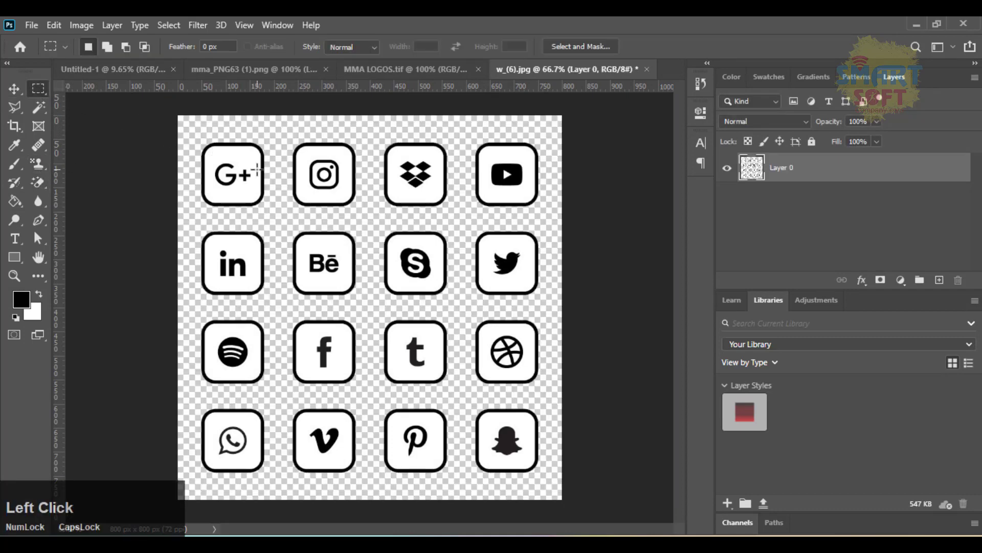
drag(185, 124, 539, 222)
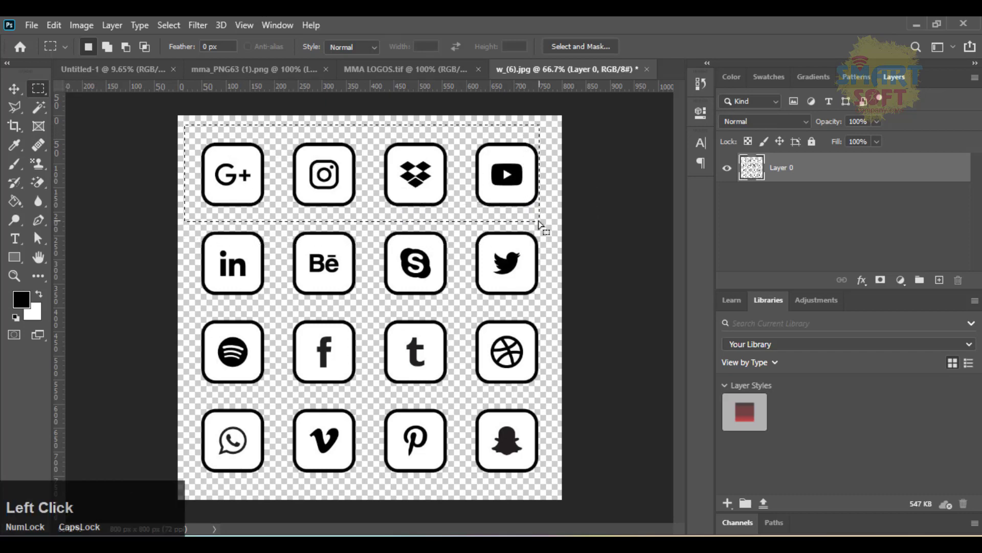
click(14, 88)
drag(135, 137, 171, 441)
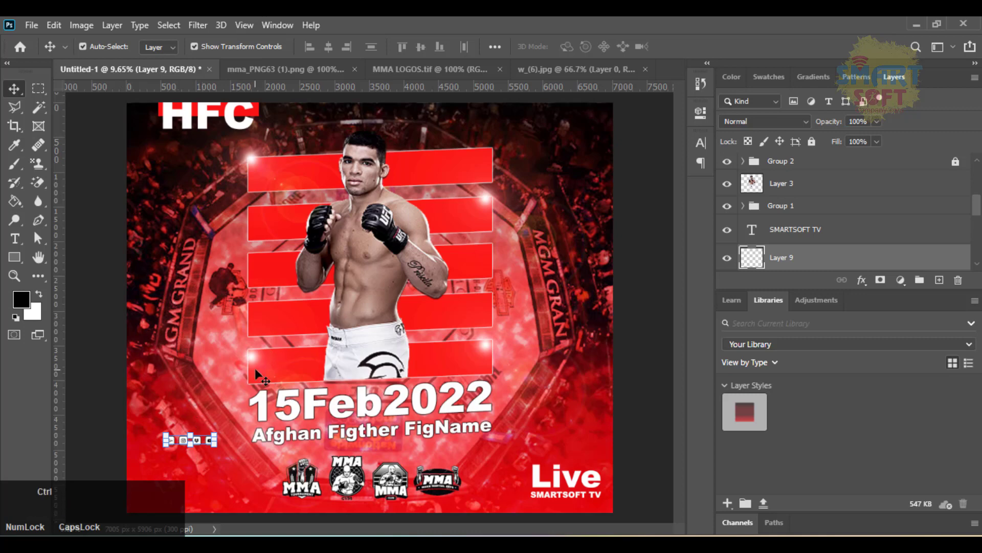
Enlarge the social media icon row and fit it into the poster's lower-left corner beside the MMA logos
key(ctrl+equal)
key(ctrl+equal)
drag(255, 368, 503, 206)
drag(422, 298, 428, 325)
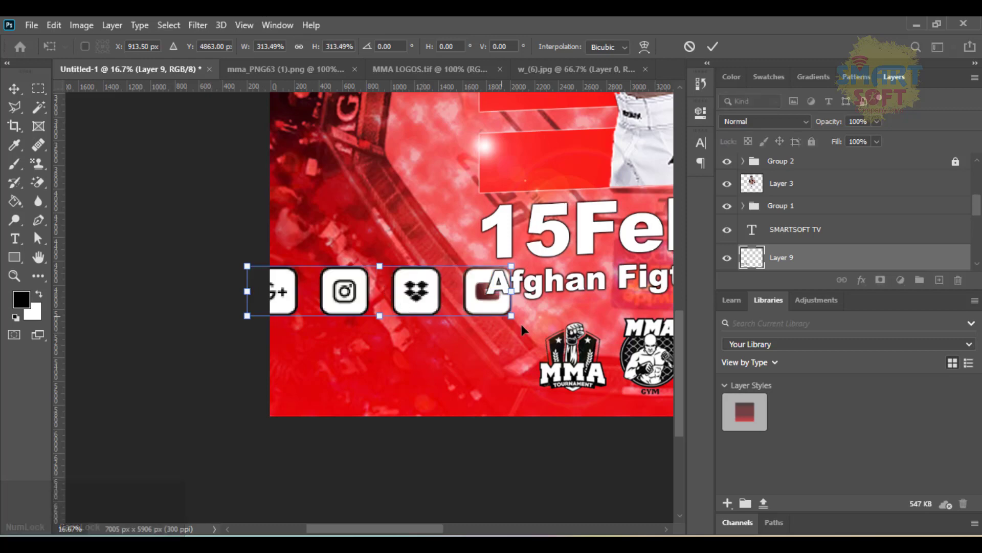
drag(512, 318, 493, 311)
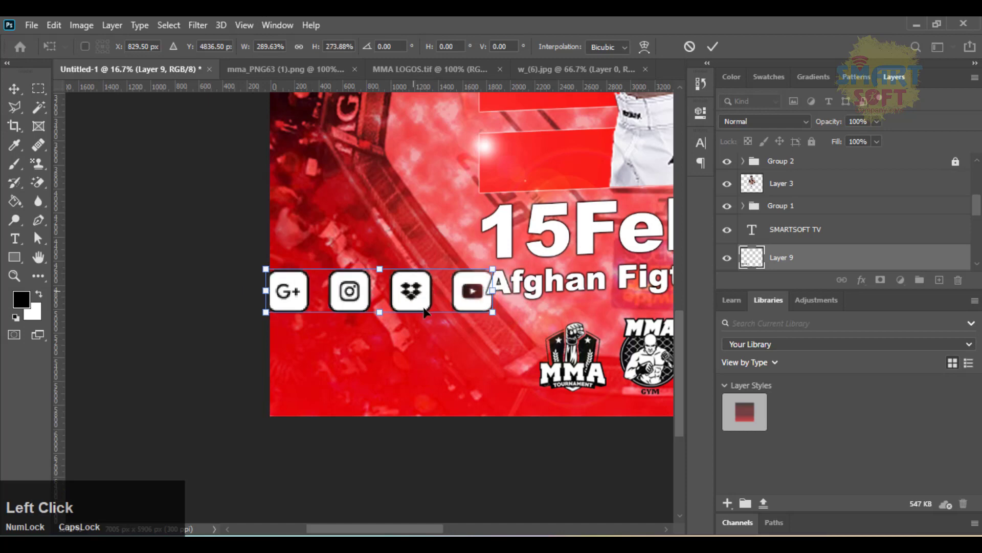
drag(437, 341, 449, 376)
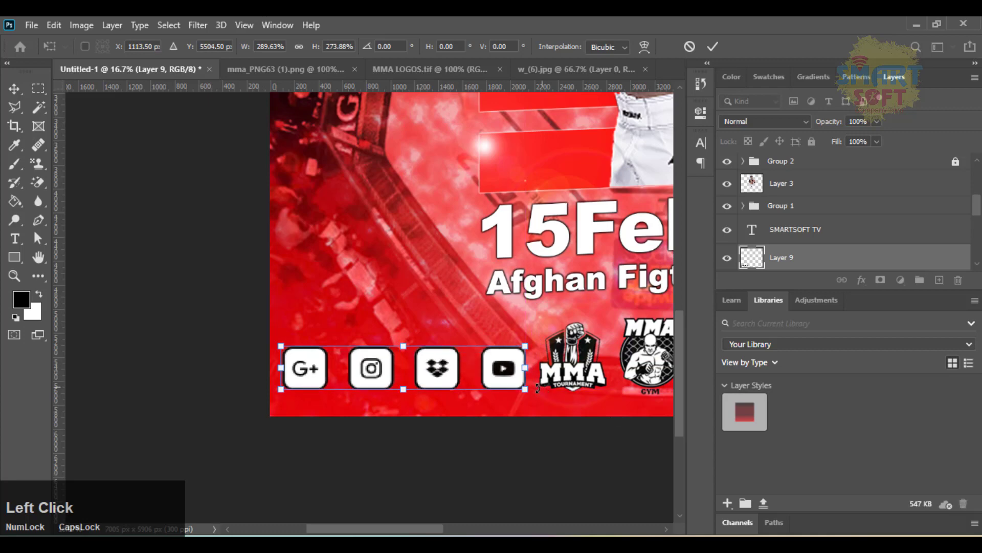
drag(522, 396, 494, 391)
key(Return)
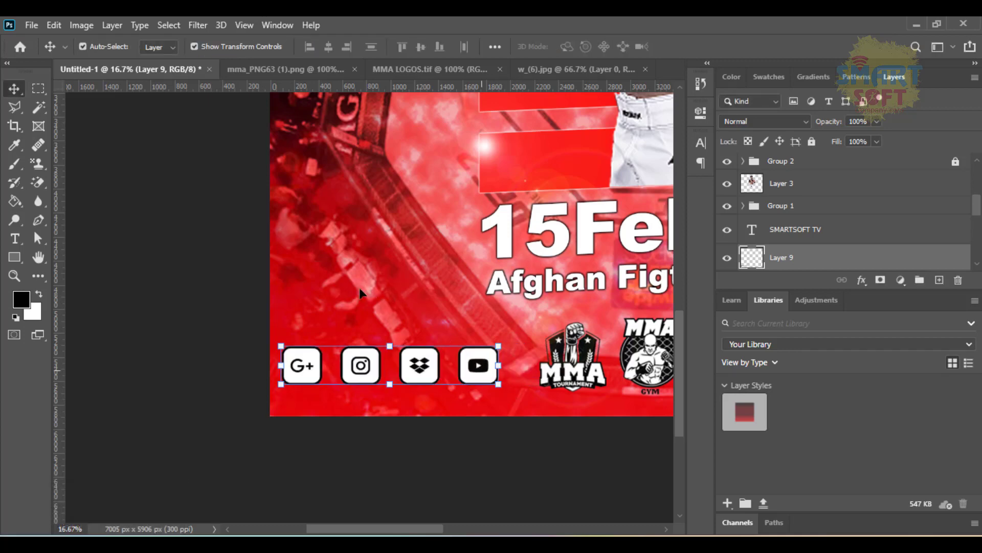
key(t)
click(337, 320)
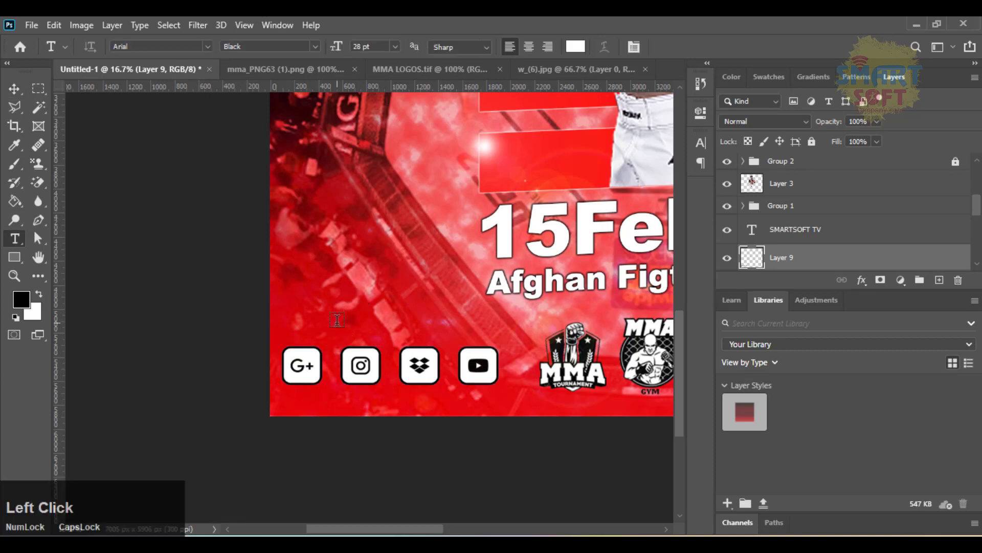
text(www.SMARTSOFT.COM)
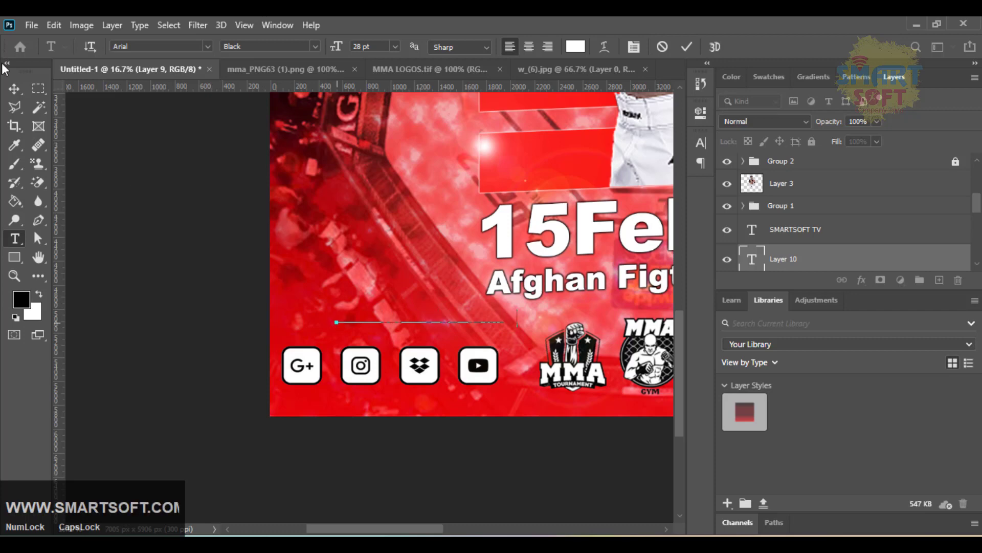
click(15, 105)
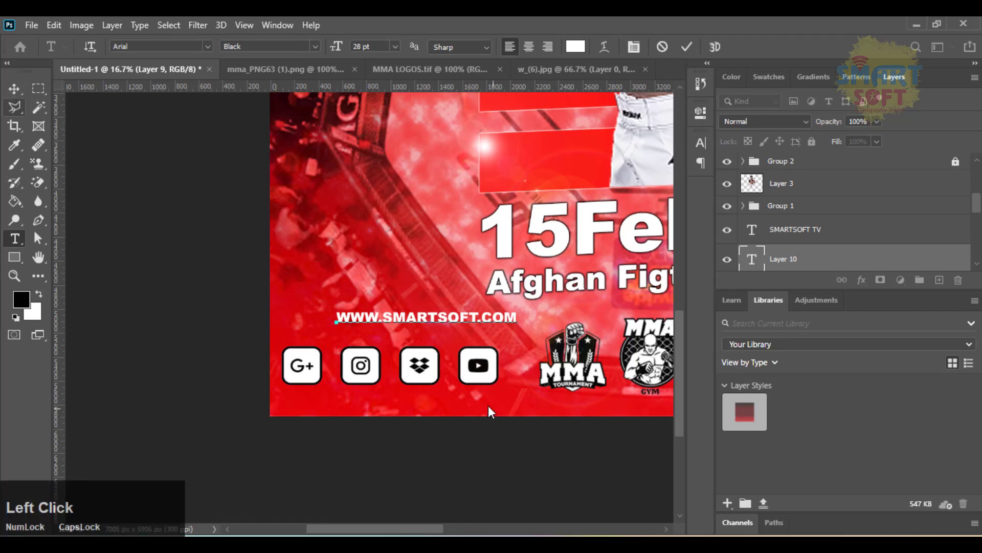
click(379, 322)
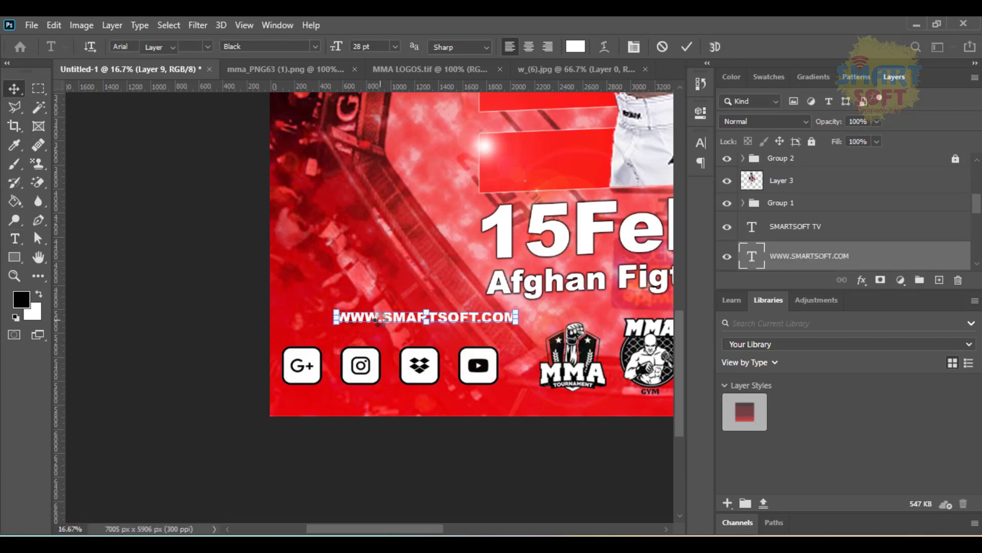
click(372, 318)
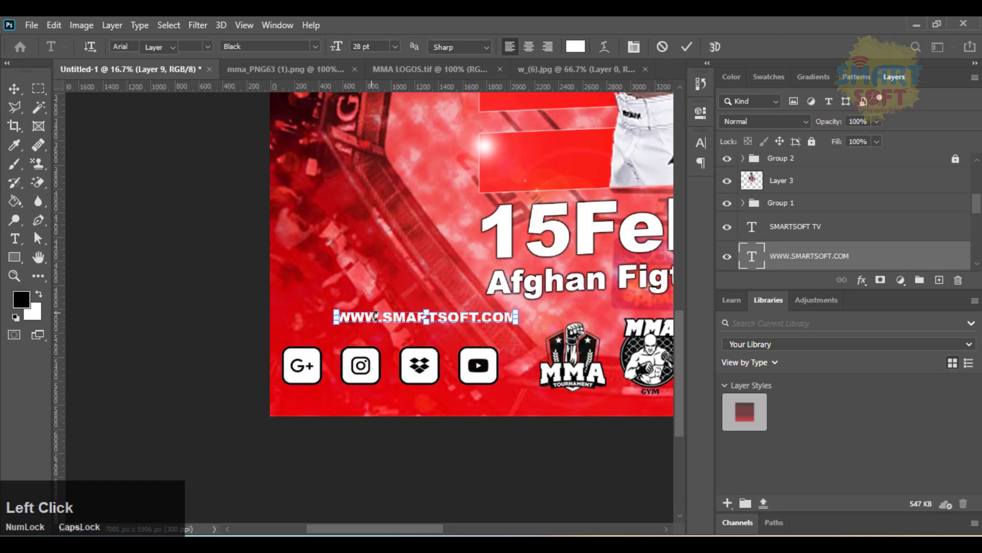
ctrl+click(373, 316)
key(Return)
click(348, 321)
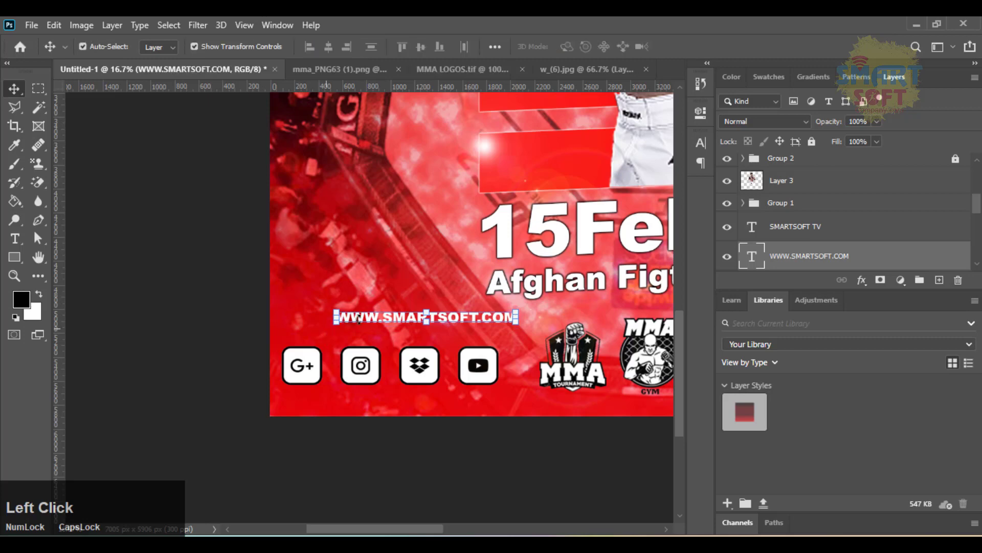
key(ctrl+equal)
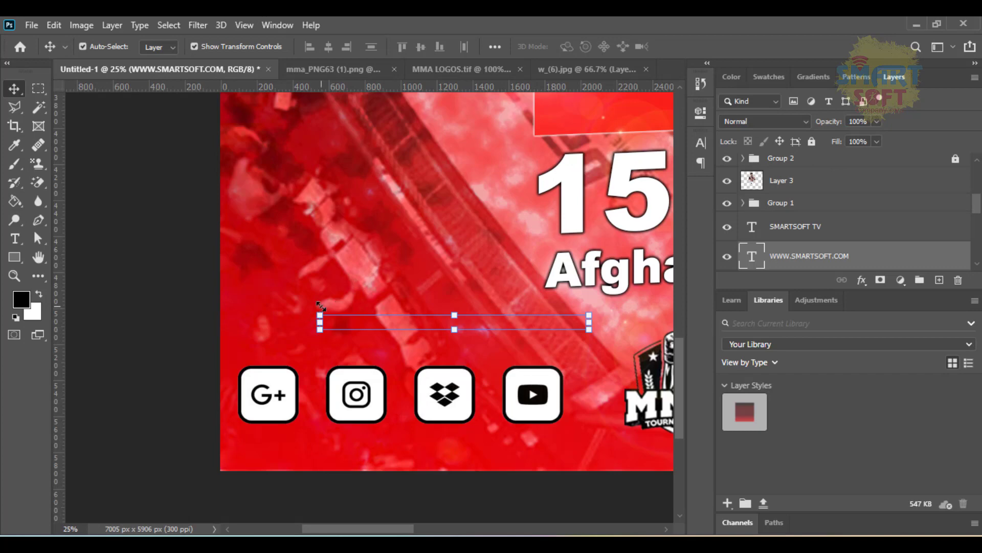
key(ctrl)
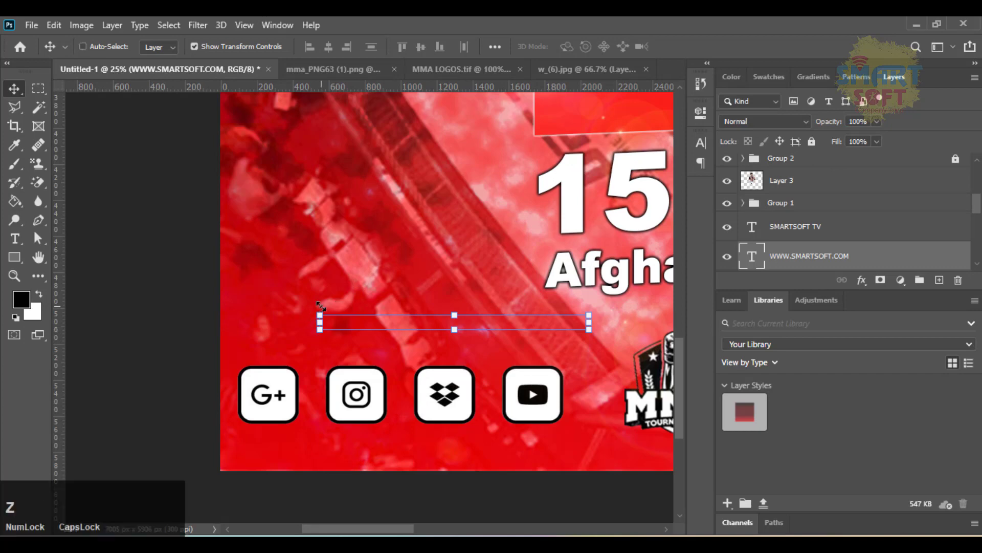
key(ctrl+z)
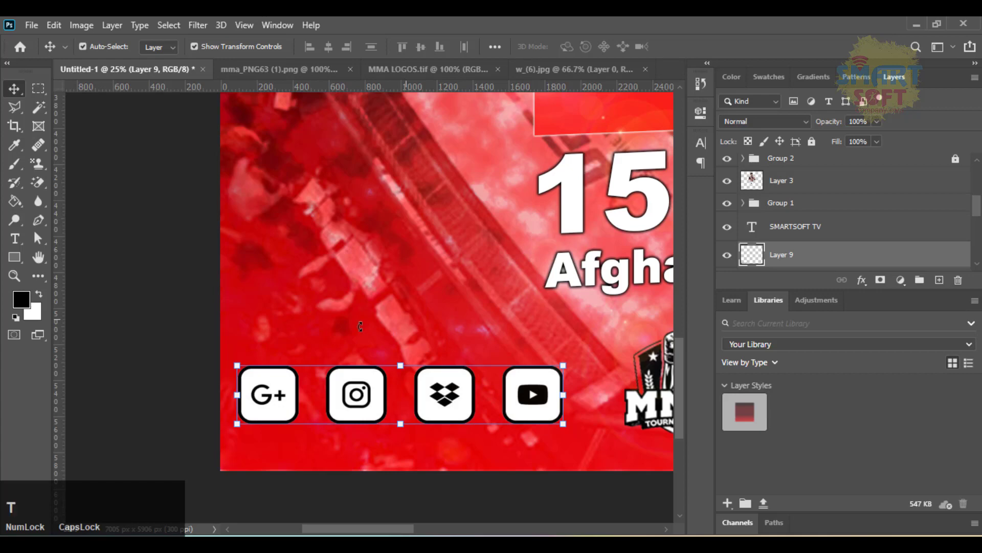
key(t)
click(299, 322)
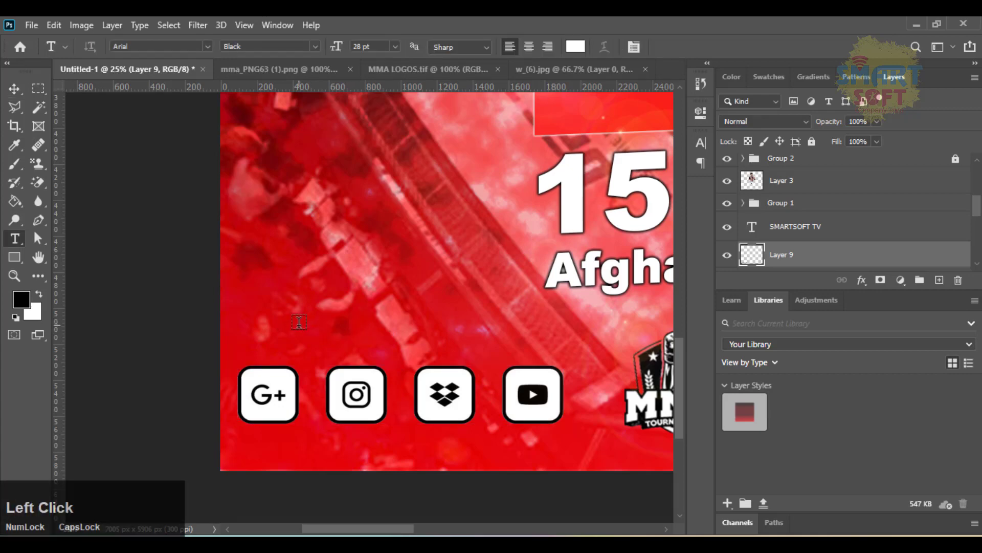
text(ww)
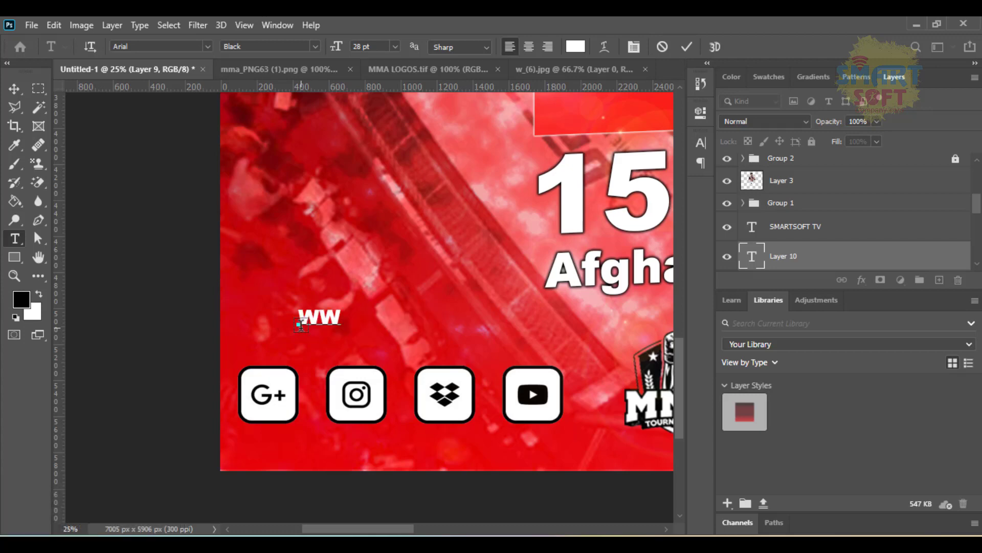
text(w.s)
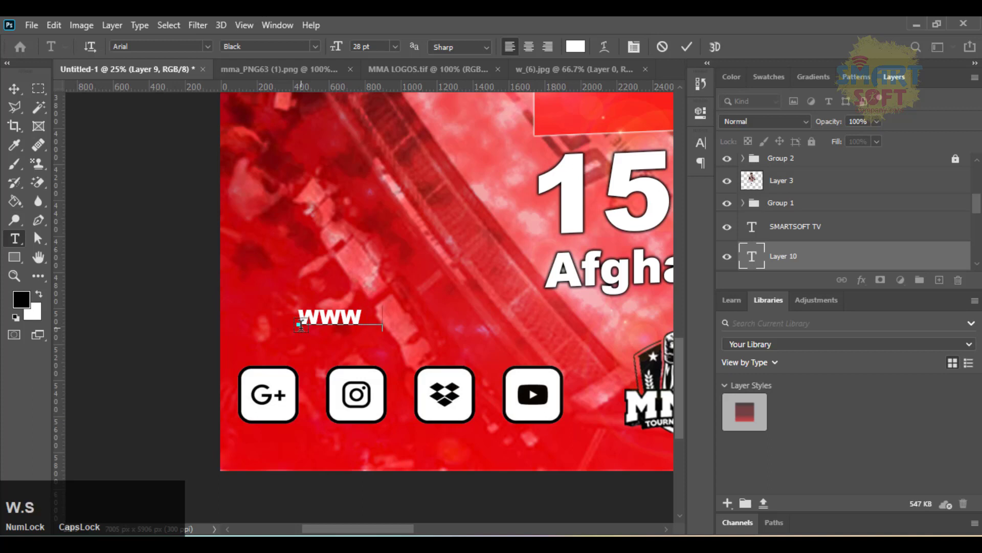
text(rtsof)
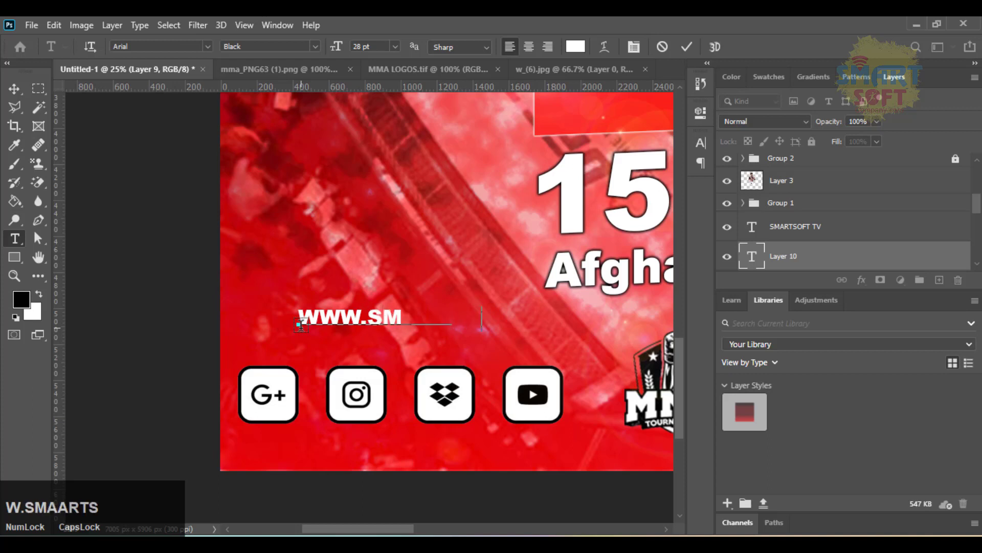
text(.com)
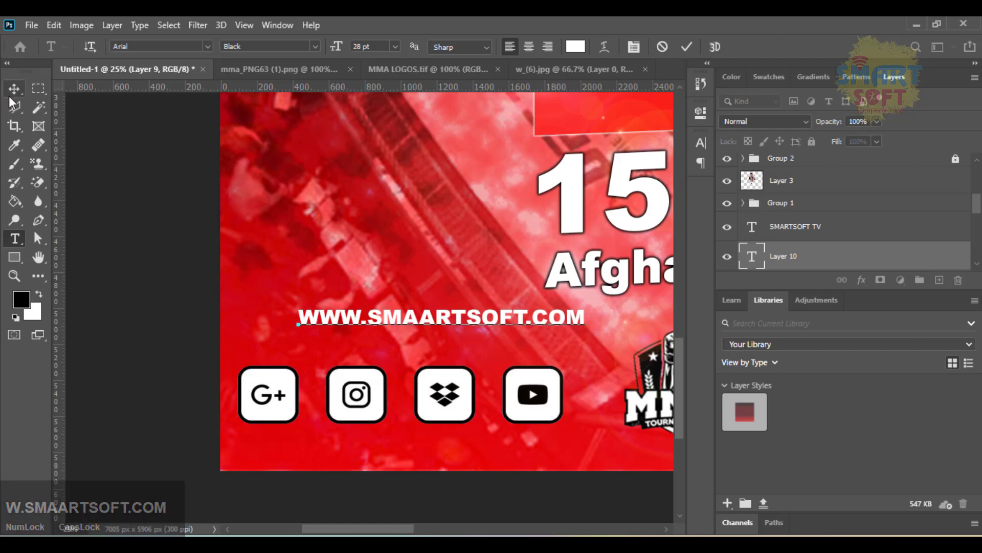
Enlarge the website text to 30 pt and move it down just above the social media icon row
key(ctrl)
key(ctrl+a)
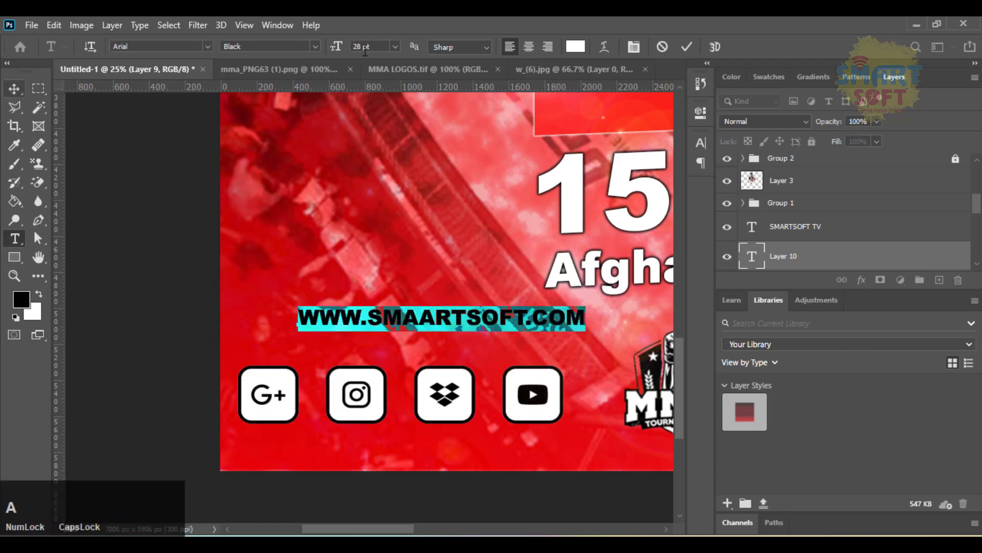
click(364, 47)
scroll(364, 47, up, 1)
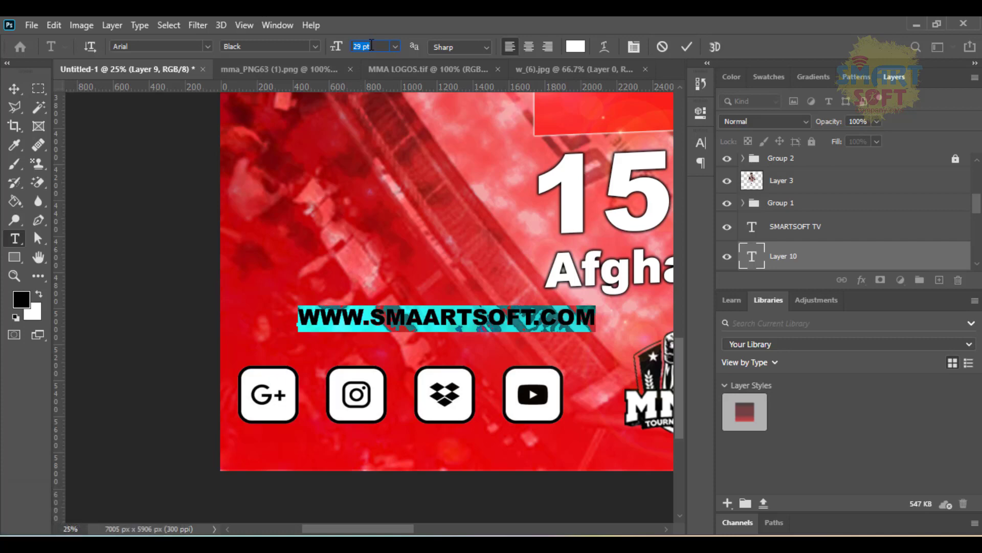
scroll(372, 46, up, 1)
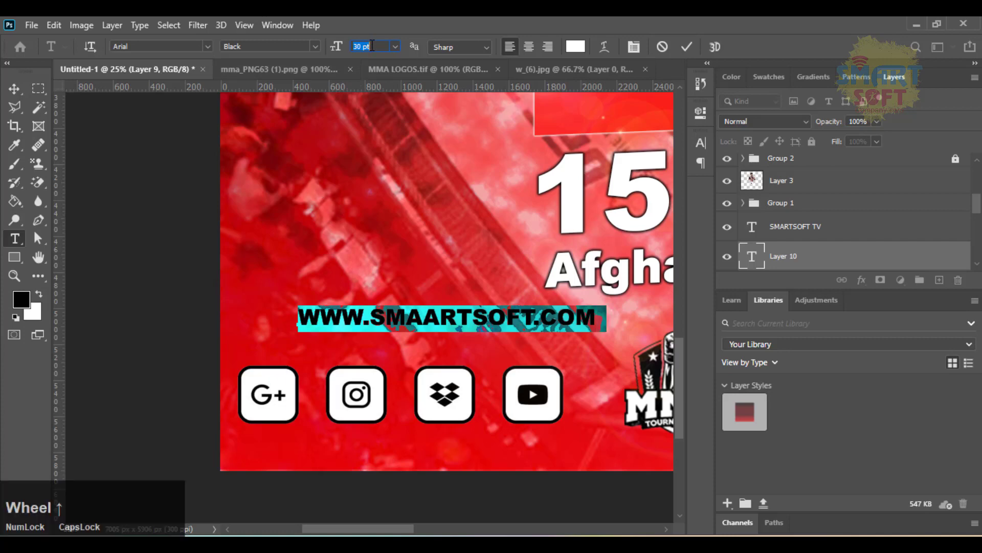
click(14, 88)
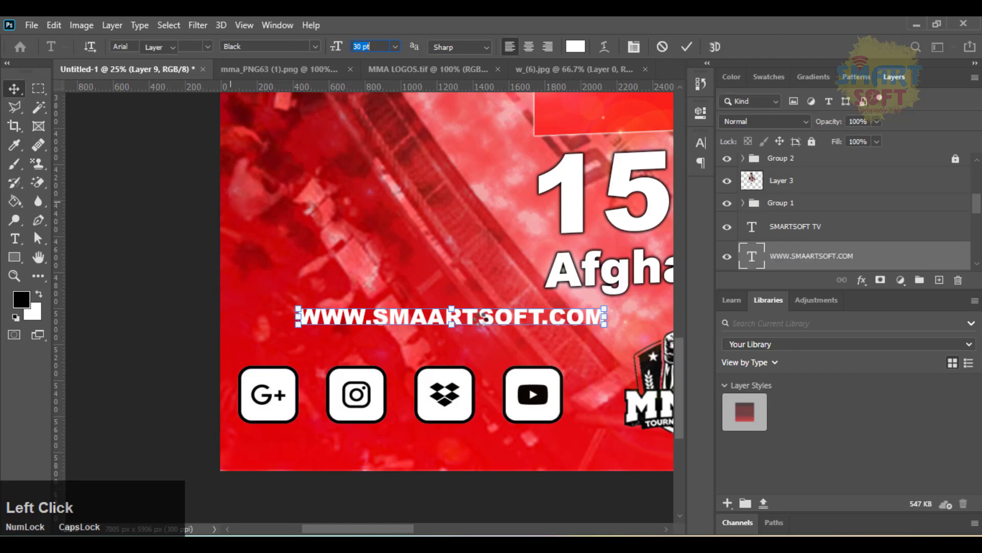
drag(457, 329, 422, 340)
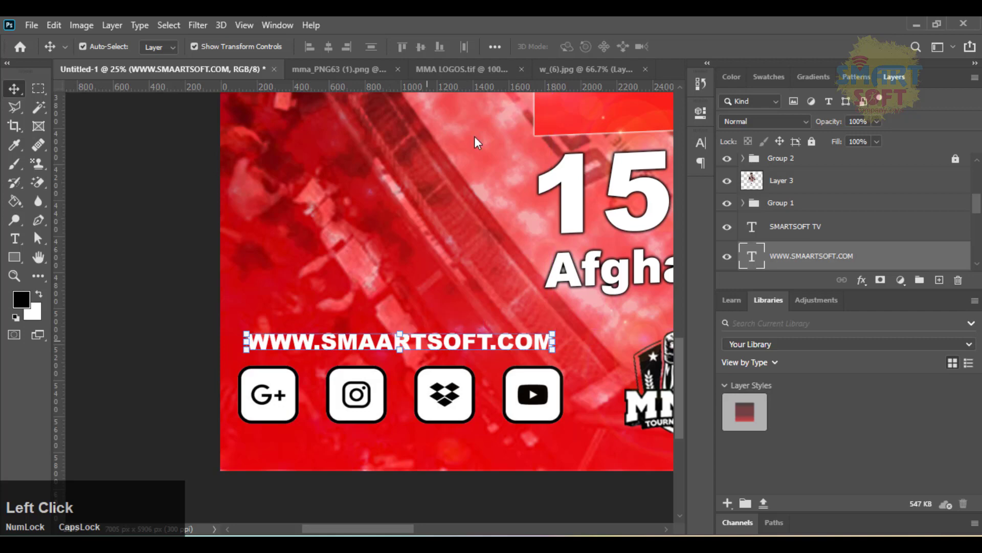
click(512, 345)
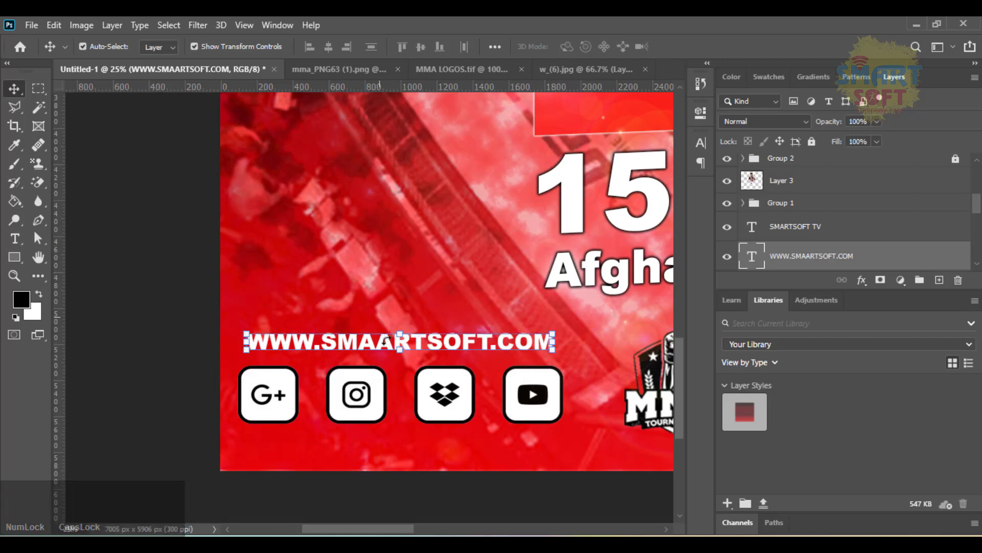
click(356, 348)
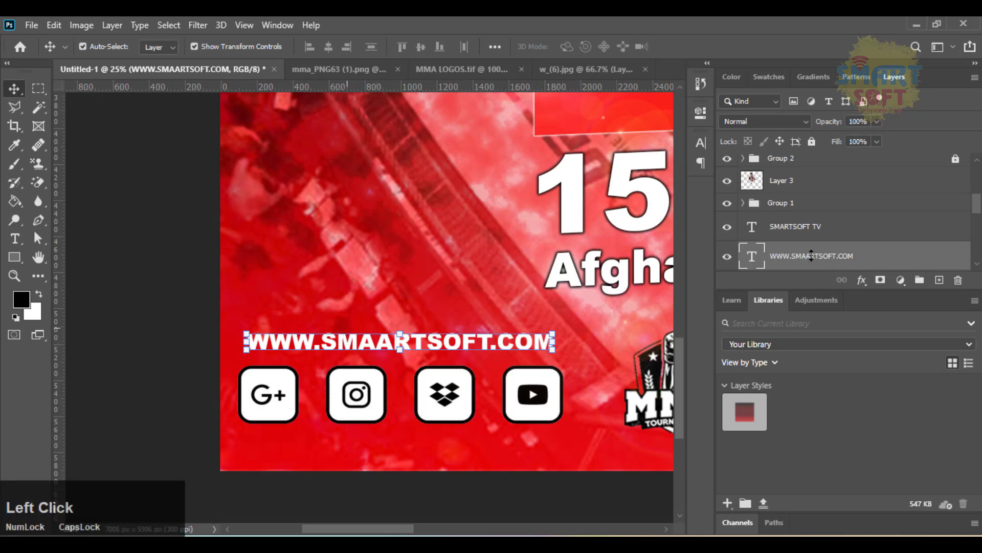
Set the website text's font size to 31 pt to match the width of the icon row
double_click(752, 257)
click(382, 44)
scroll(384, 44, up, 2)
scroll(385, 44, down, 1)
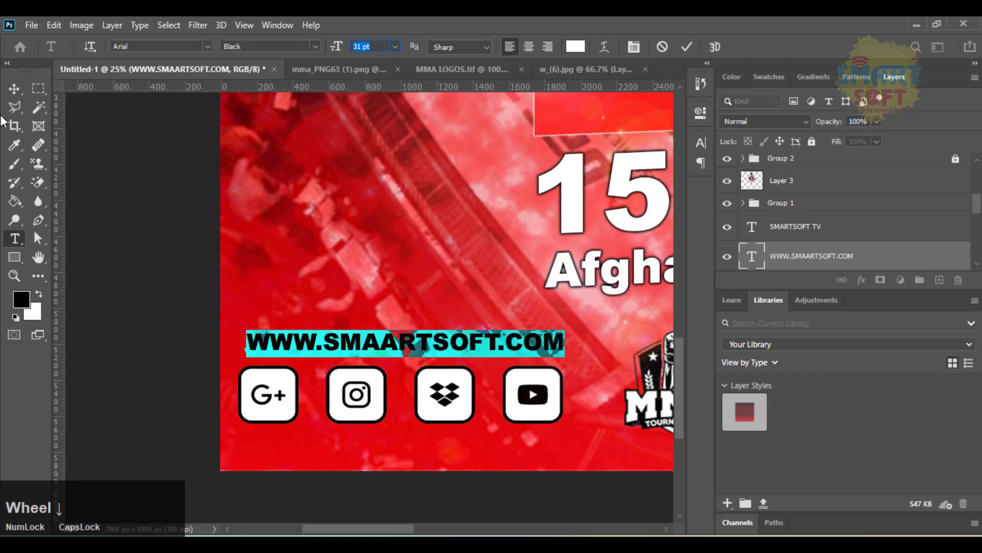
click(14, 91)
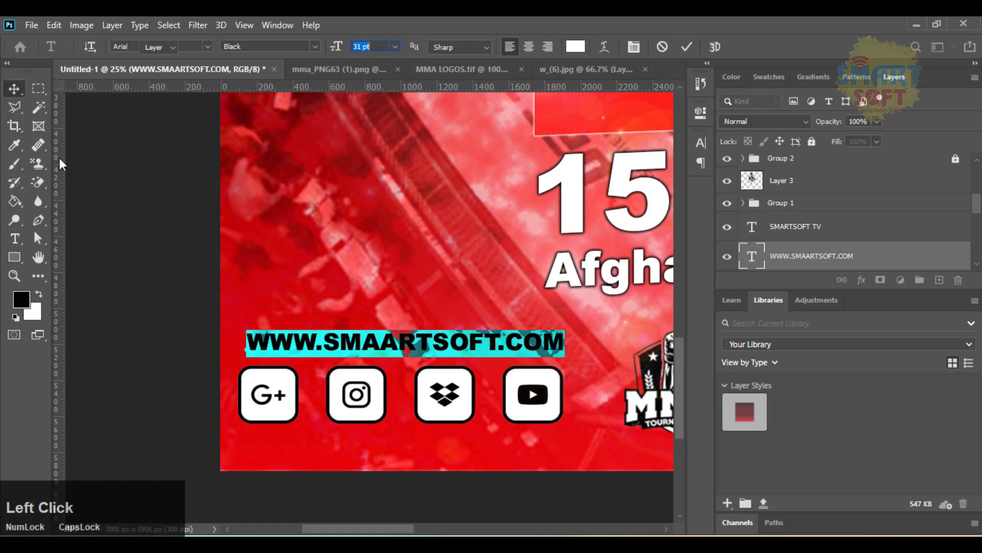
Erase the black borders and symbols of the social media icons using the Magic Eraser at tolerance 30 with Contiguous off
click(276, 408)
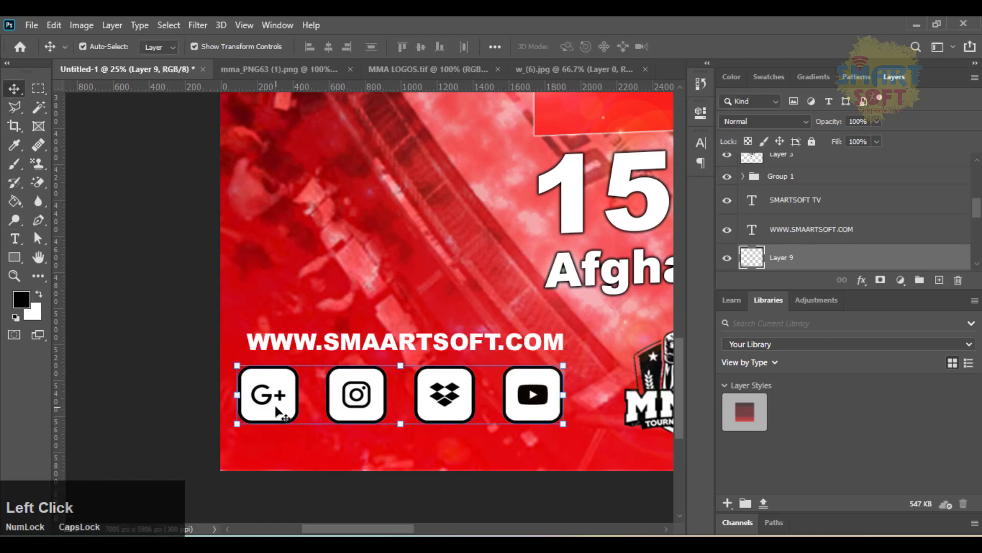
key(ctrl+plus)
drag(224, 394, 276, 296)
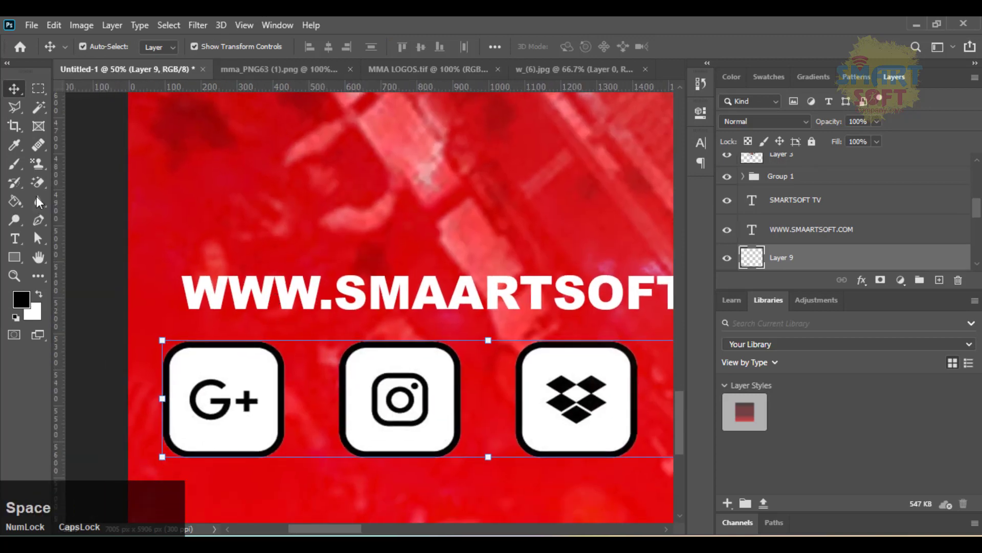
click(39, 181)
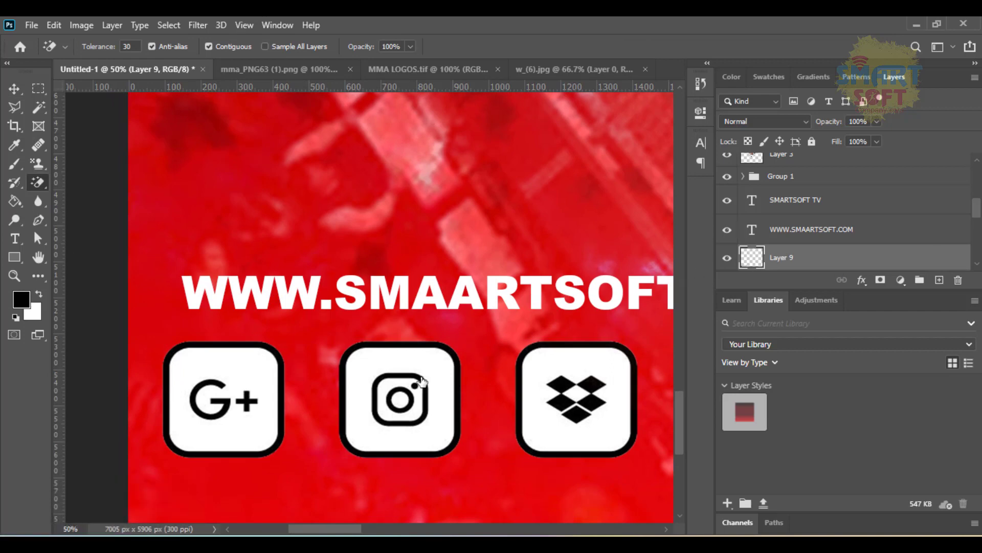
click(283, 379)
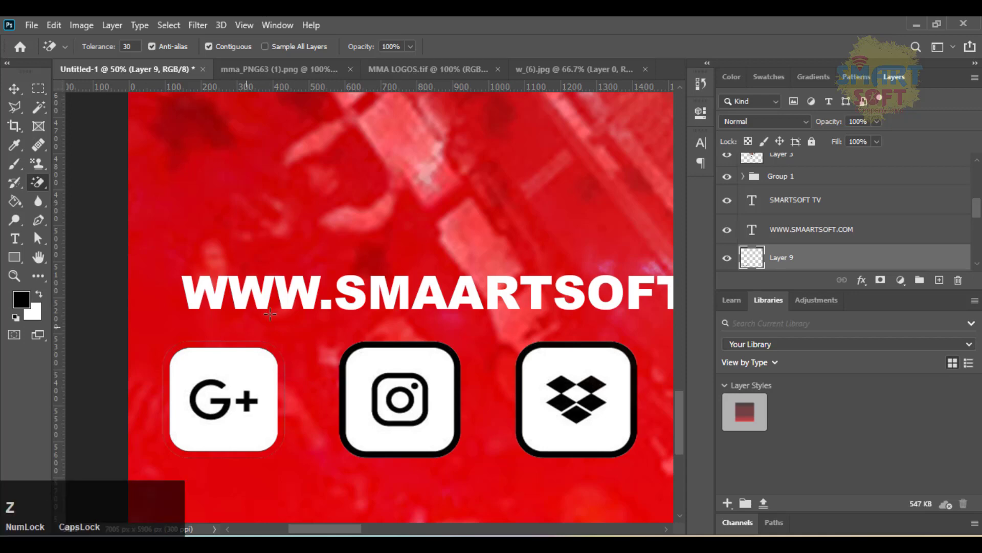
key(ctrl+z)
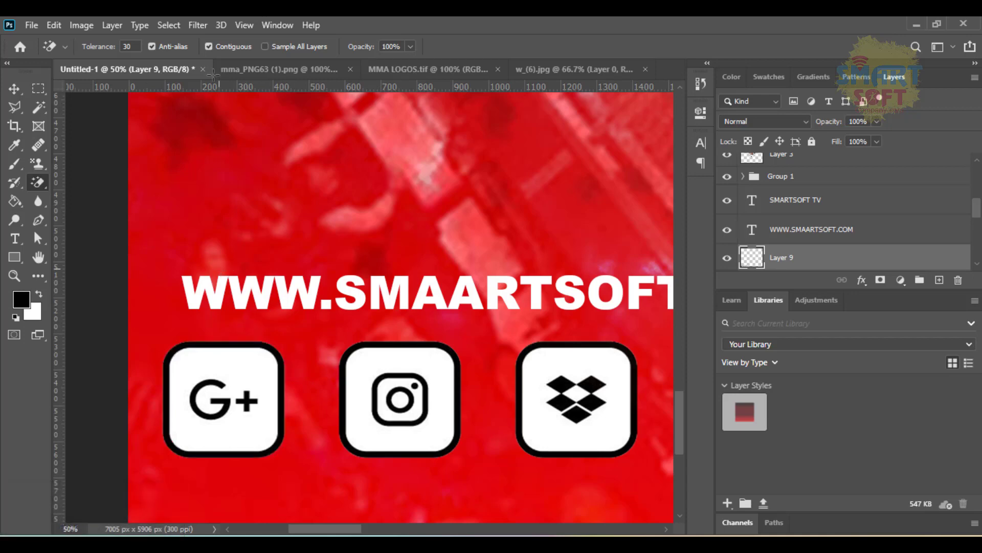
click(213, 45)
click(177, 349)
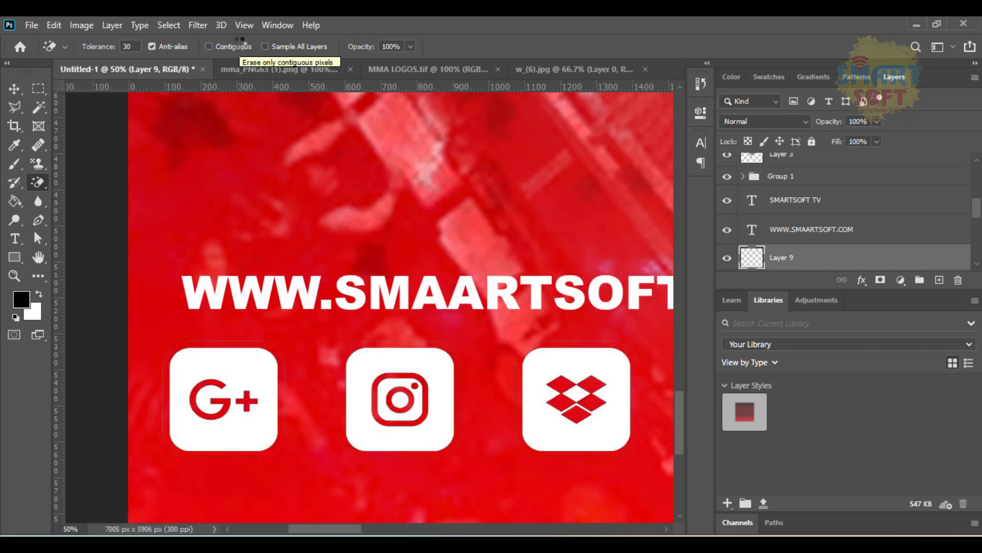
Undo the last erase and remove the icons' black areas again with the Magic Eraser tolerance set to 50
key(ctrl)
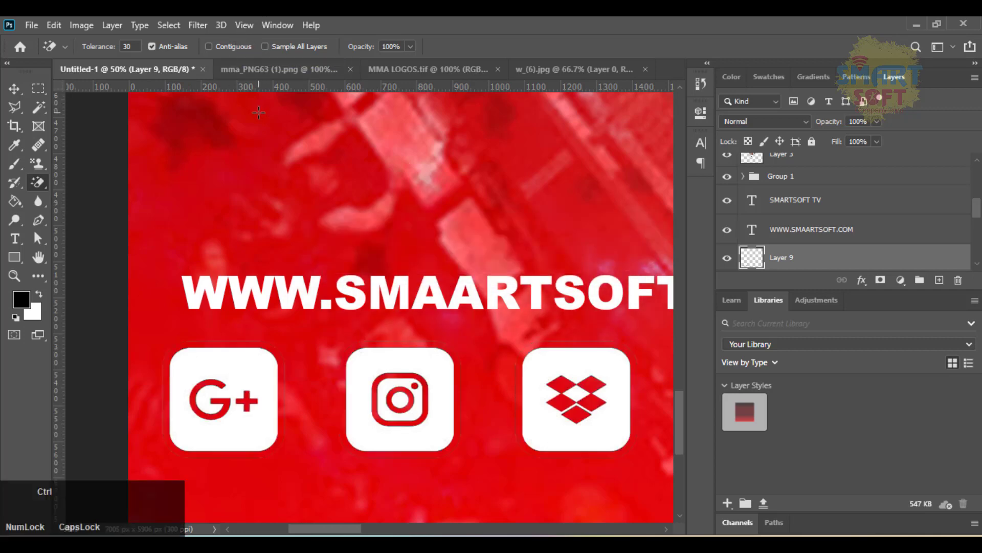
key(ctrl+minus)
key(ctrl+minus)
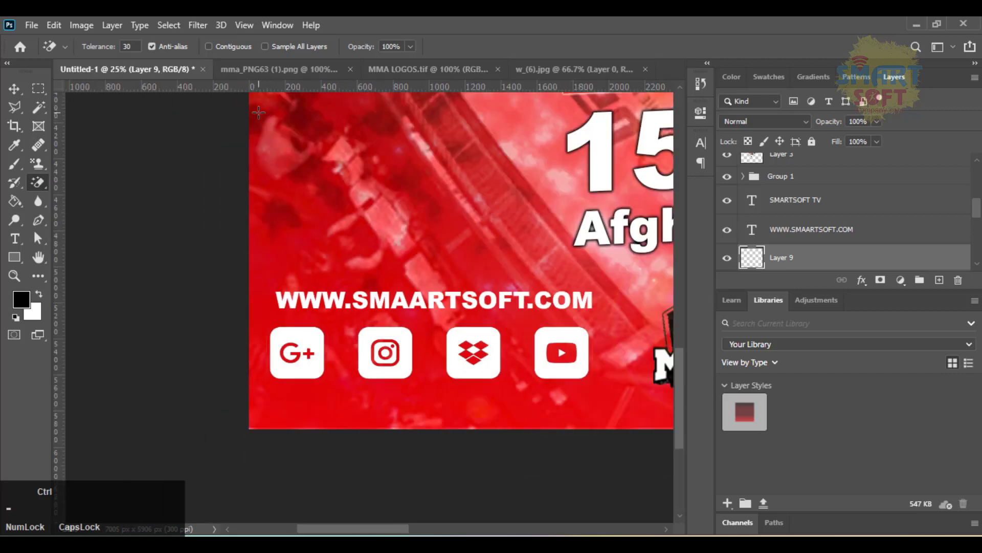
key(ctrl+equal)
key(ctrl+equal)
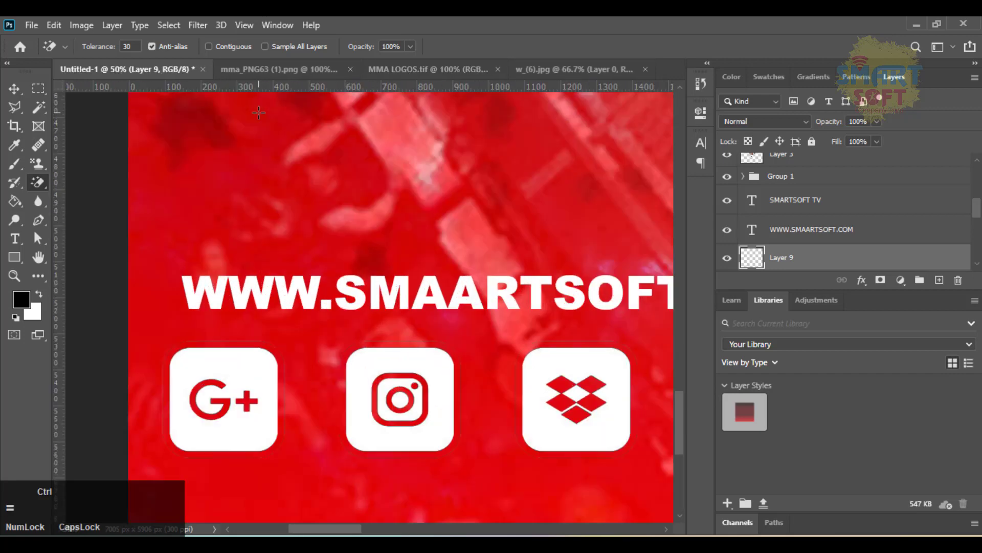
key(ctrl+equal)
key(ctrl+z)
click(137, 48)
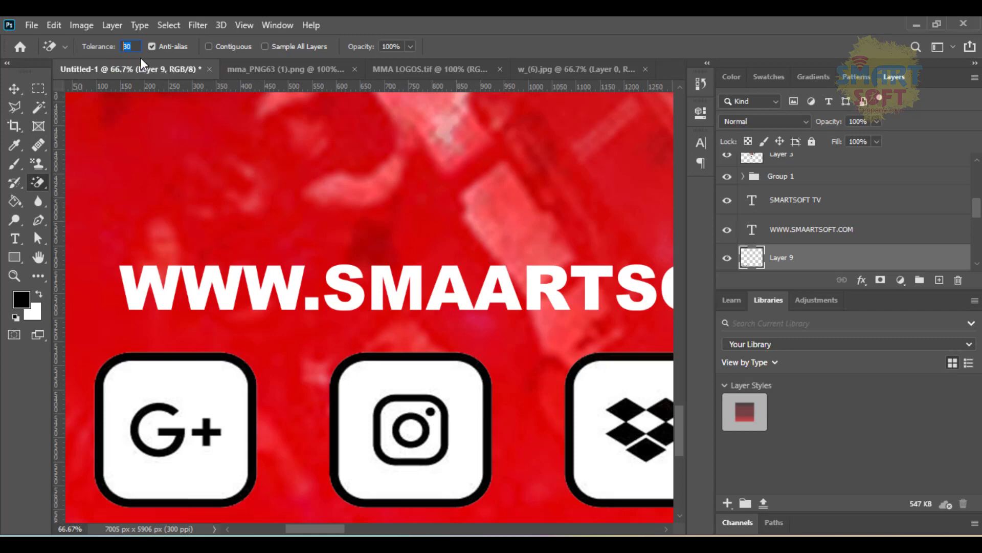
text(50)
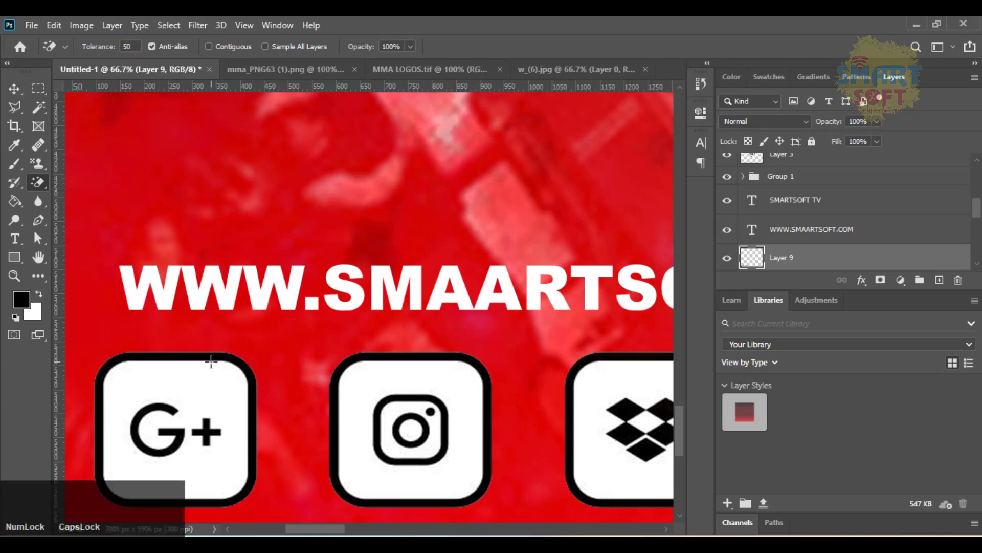
click(205, 354)
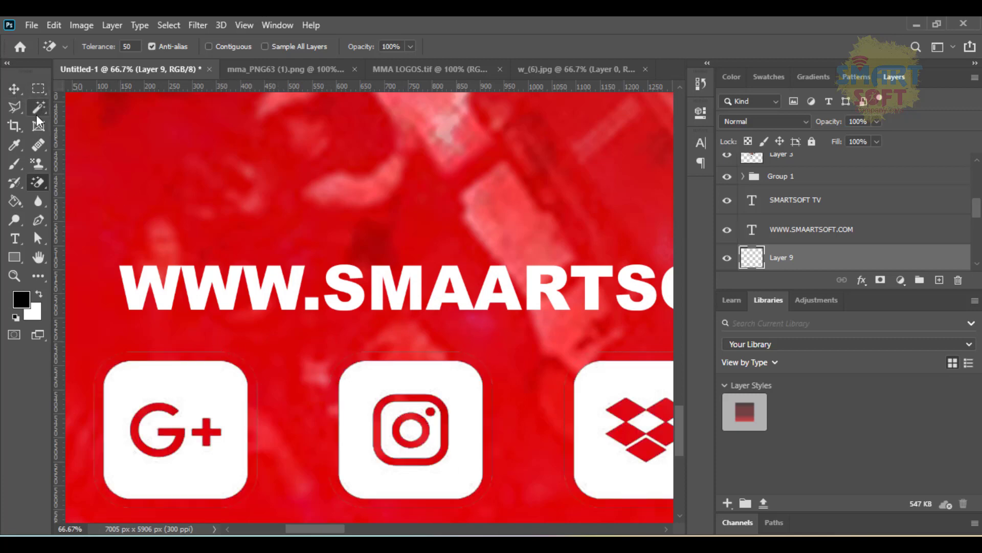
Erase the faint leftover outline around the top of the Google+ icon using the Eraser tool with a size 36 brush
click(15, 106)
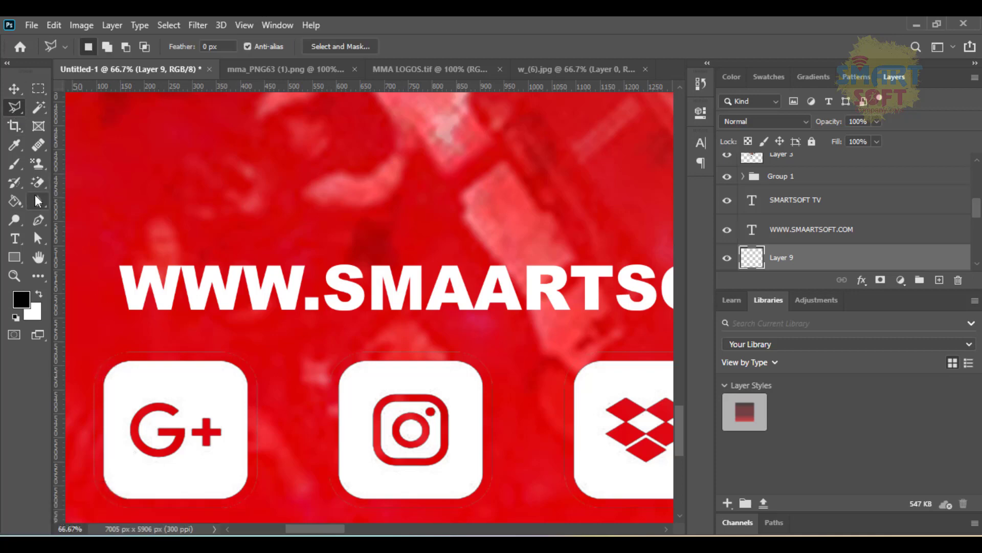
right_click(36, 150)
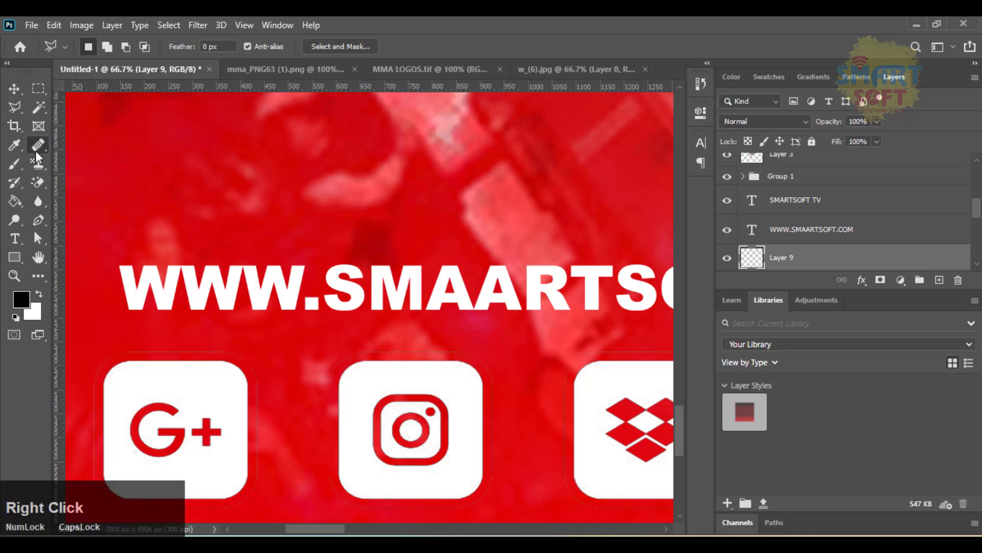
right_click(37, 183)
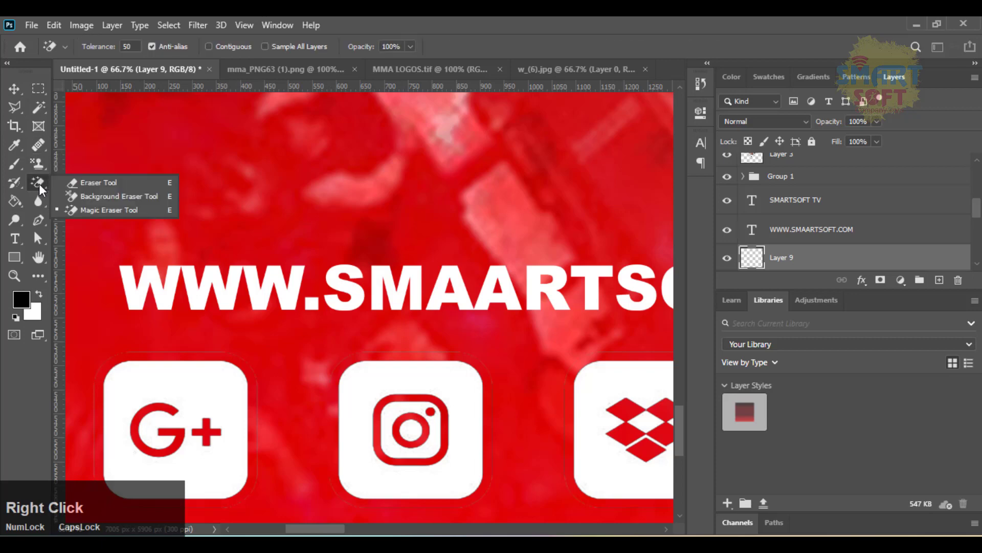
click(110, 208)
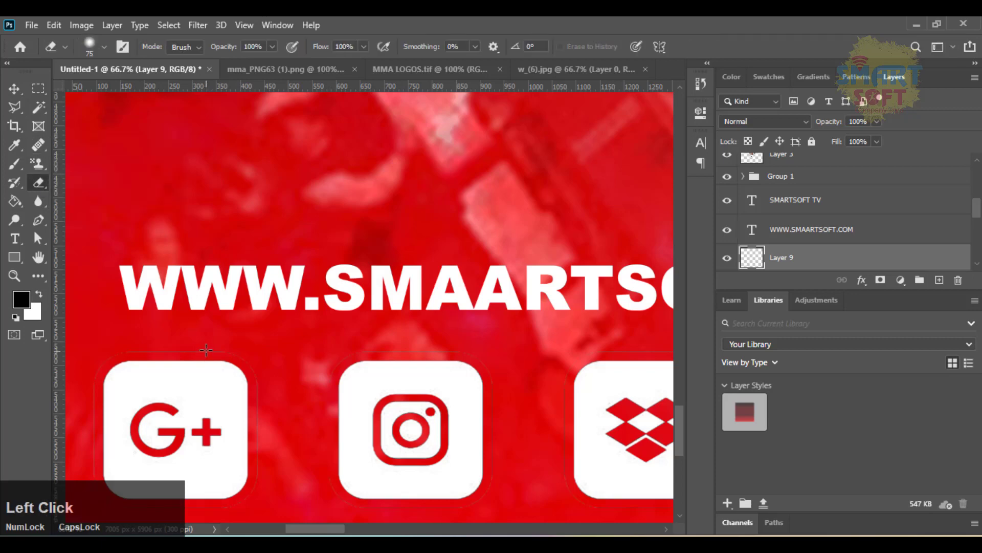
alt+right_click(223, 324)
mouse_move(173, 320)
mouse_down()
mouse_move(203, 321)
mouse_move(175, 313)
mouse_up()
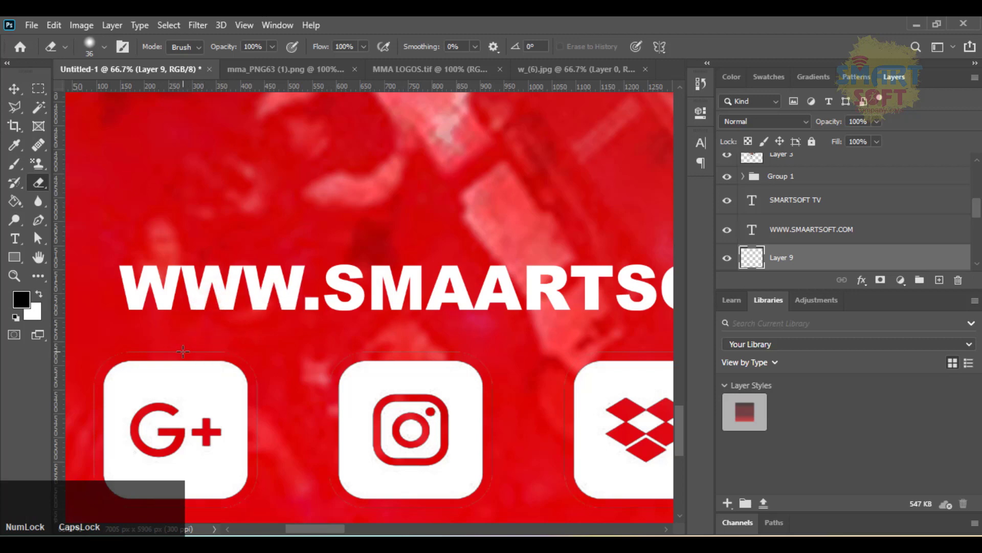
click(174, 351)
drag(151, 349, 109, 358)
drag(187, 350, 249, 369)
key(ctrl+z)
click(193, 349)
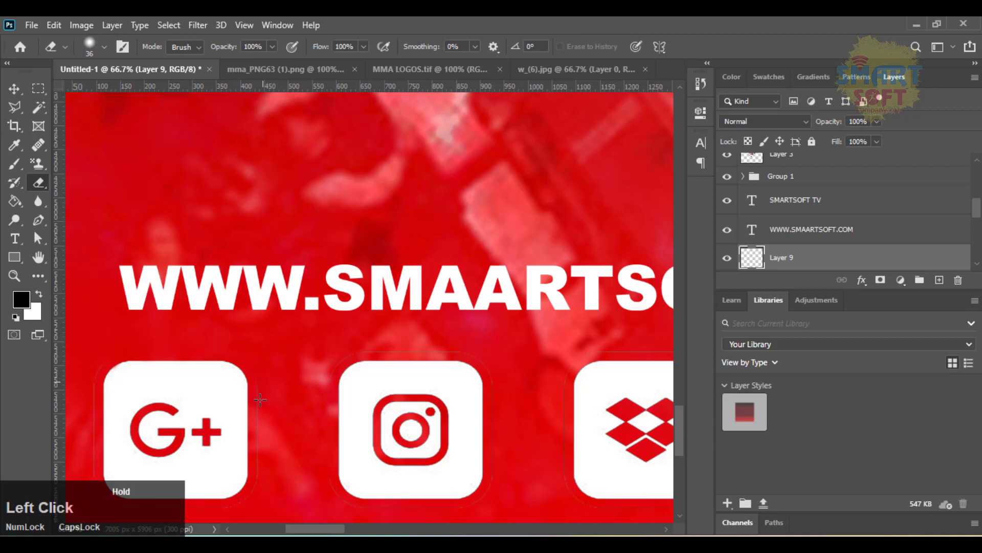
key(ctrl+0)
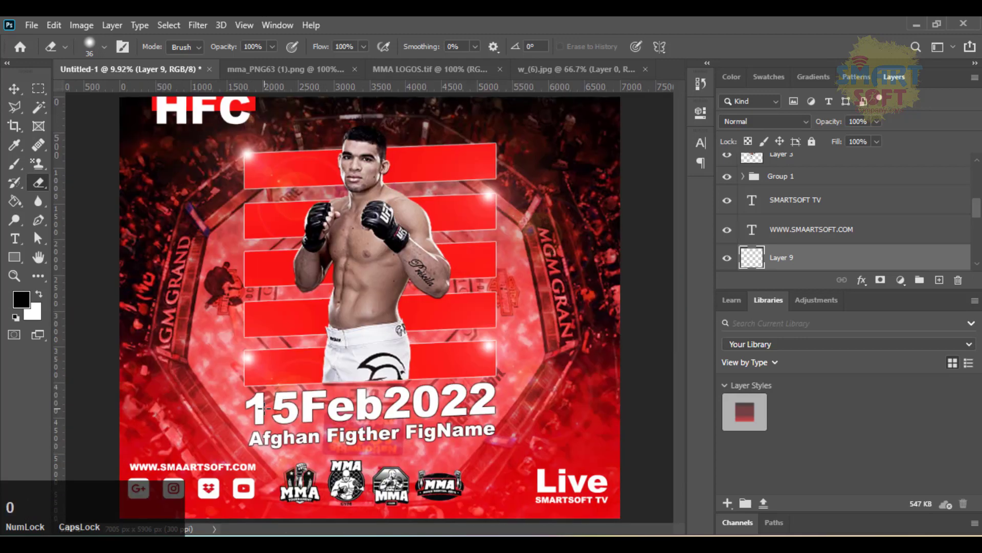
Scale the website address and social icon row together to about 75.7% and move them closer to the poster's lower-left corner
click(14, 88)
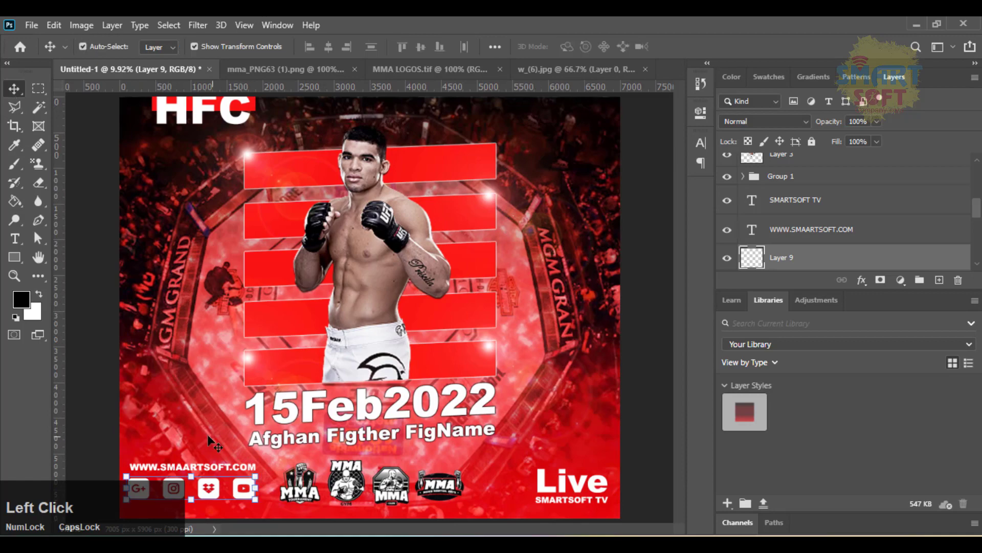
key(ctrl+plus)
key(ctrl+plus)
key(ctrl+plus)
drag(210, 435, 438, 242)
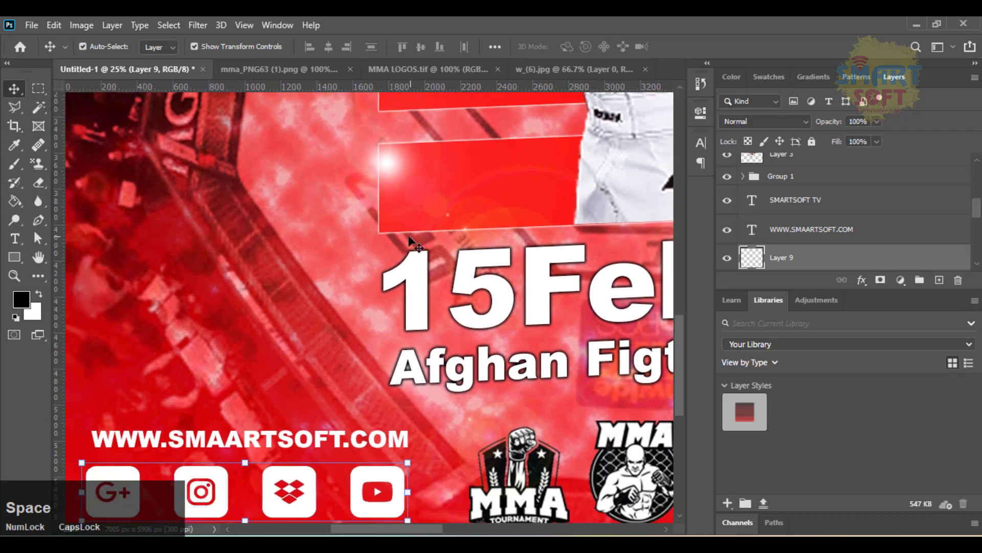
drag(409, 274, 433, 220)
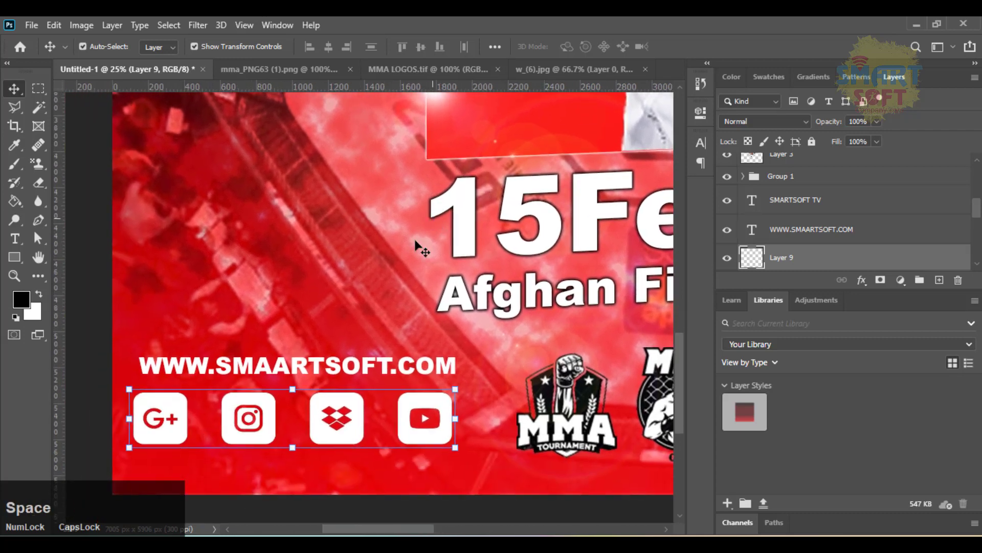
shift+click(329, 376)
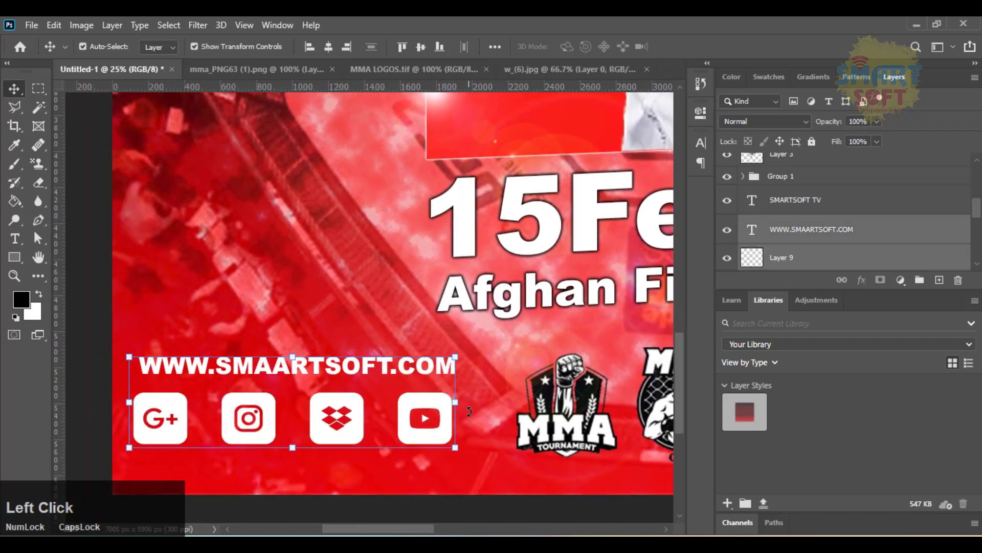
drag(458, 404, 413, 397)
key(Return)
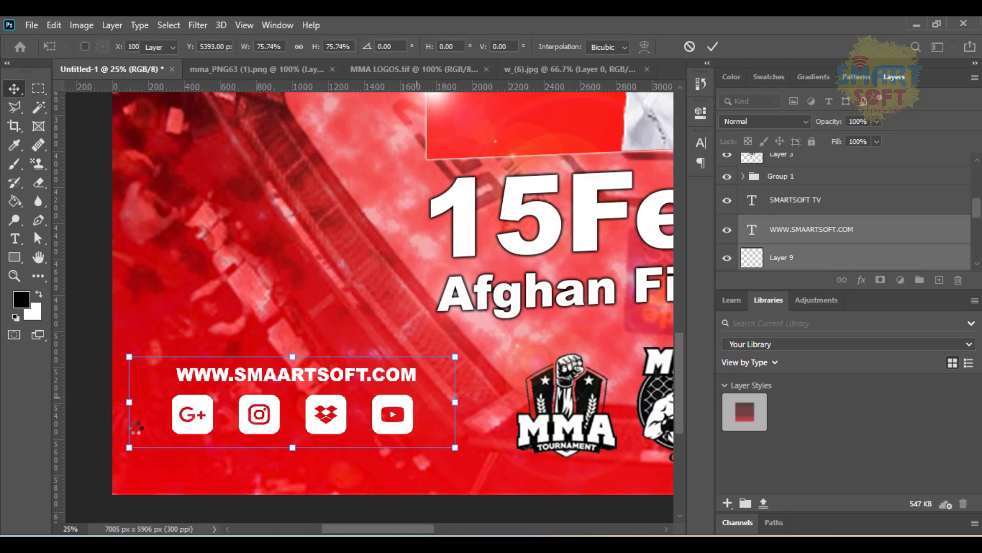
drag(214, 407, 163, 435)
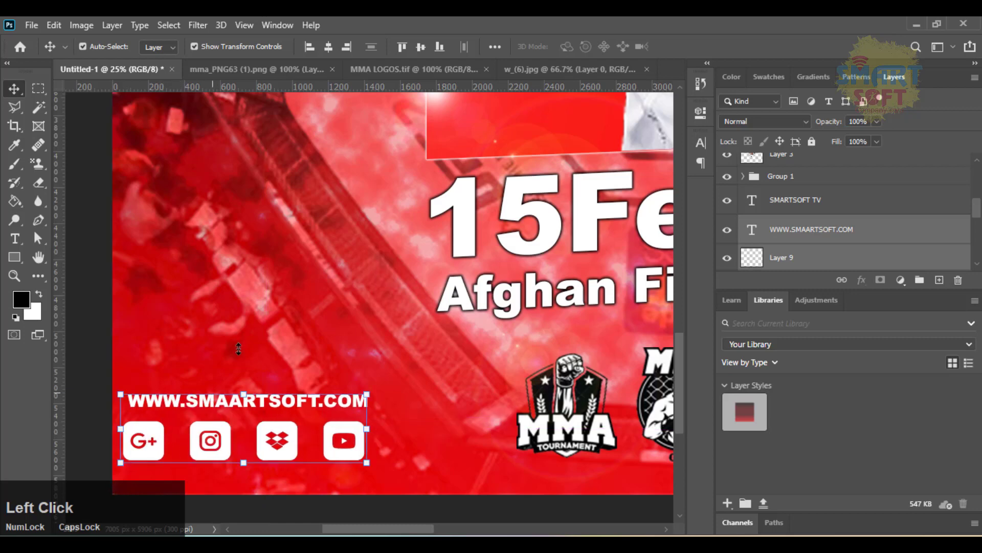
Nudge only the website address text slightly down so it sits closer above the social icon row
click(238, 350)
click(251, 399)
key(shift+Down)
key(shift+Down)
key(shift+Down)
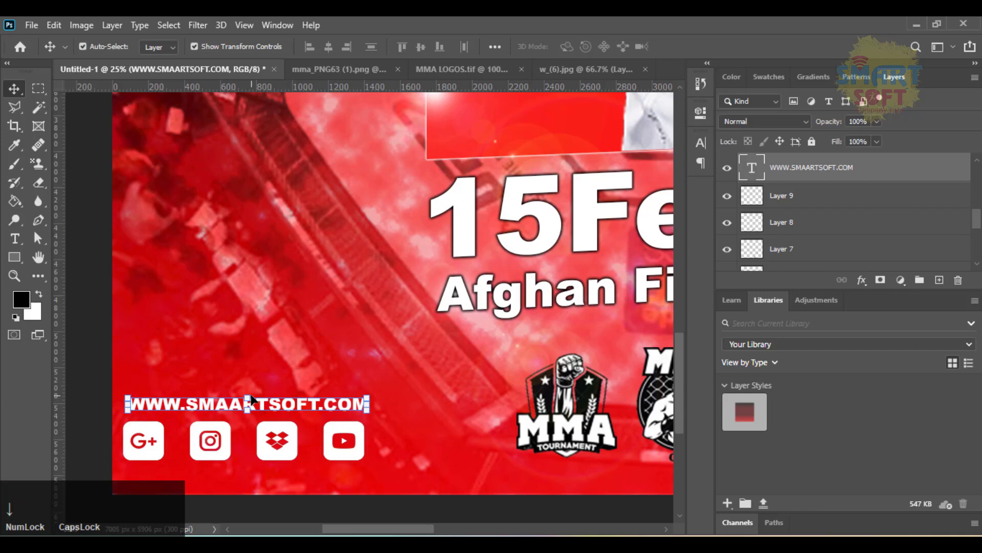
key(ctrl+0)
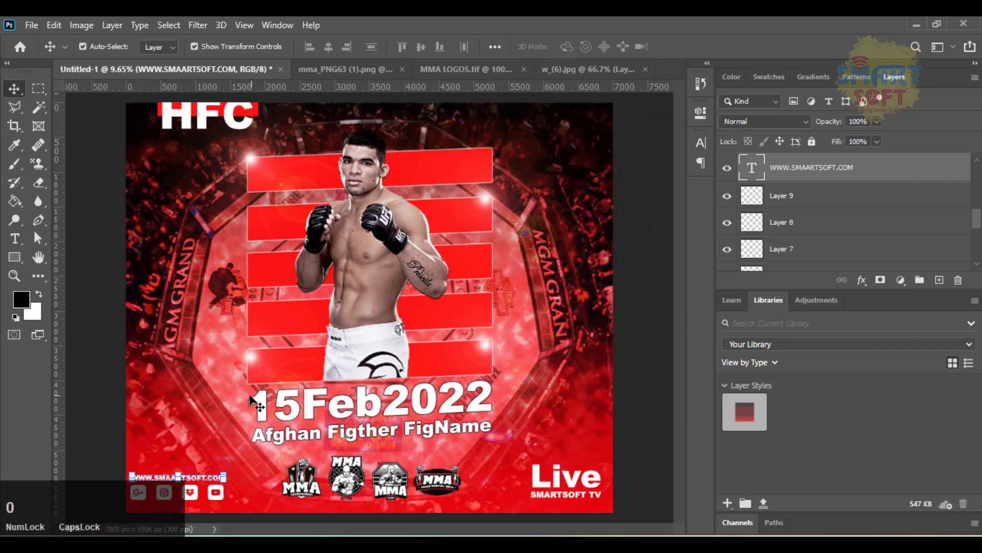
Edit the Gradient Overlay of the images (15) background layer and set its opacity to 81%
click(183, 265)
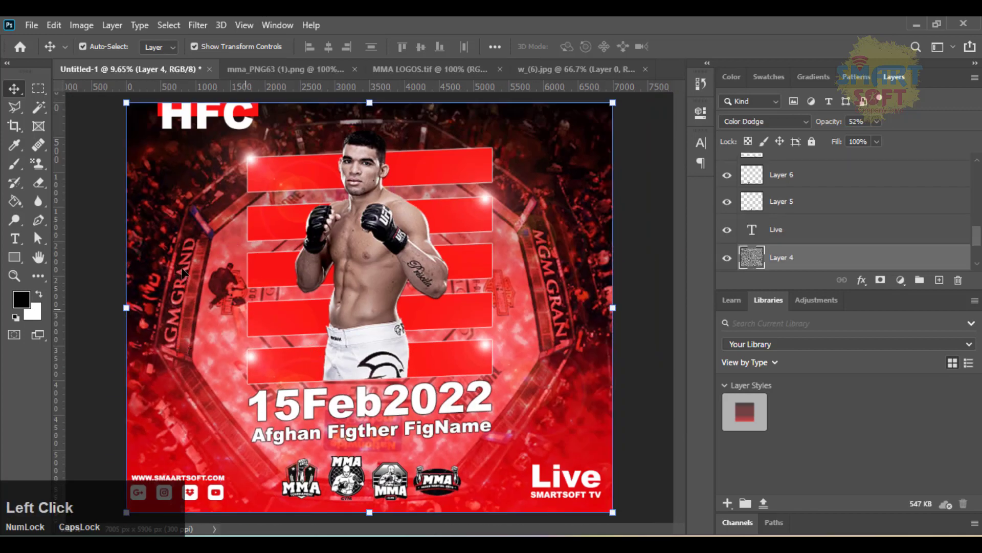
click(169, 267)
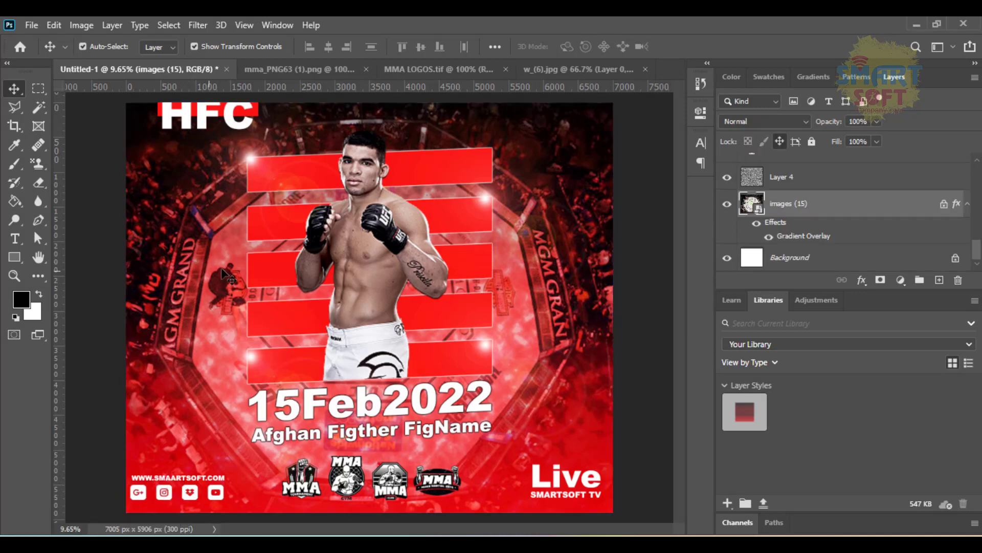
click(791, 238)
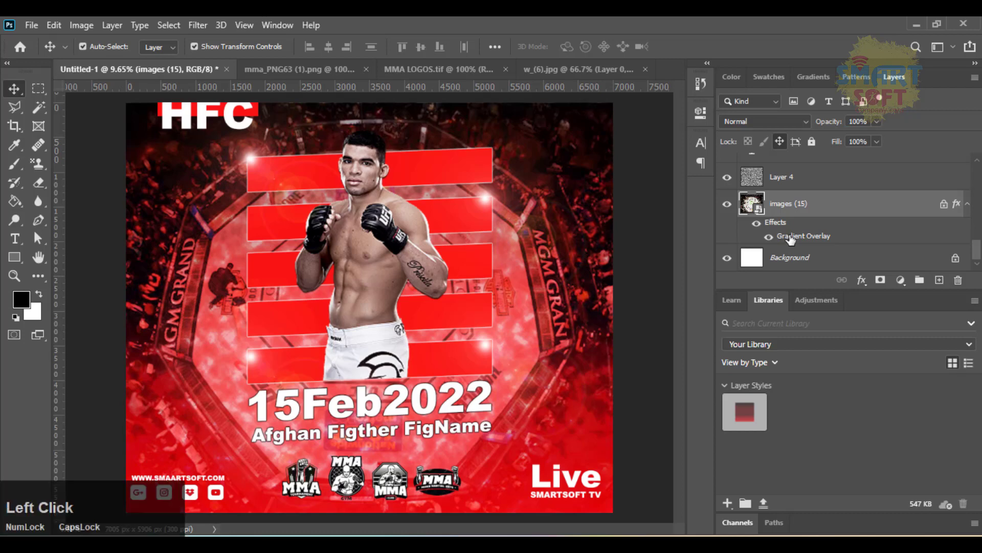
double_click(798, 238)
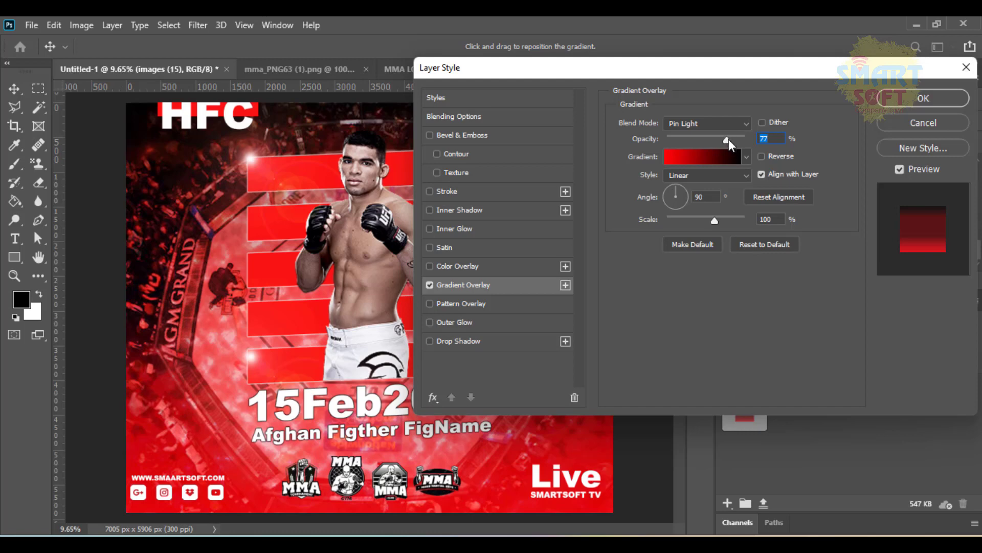
drag(729, 139, 732, 141)
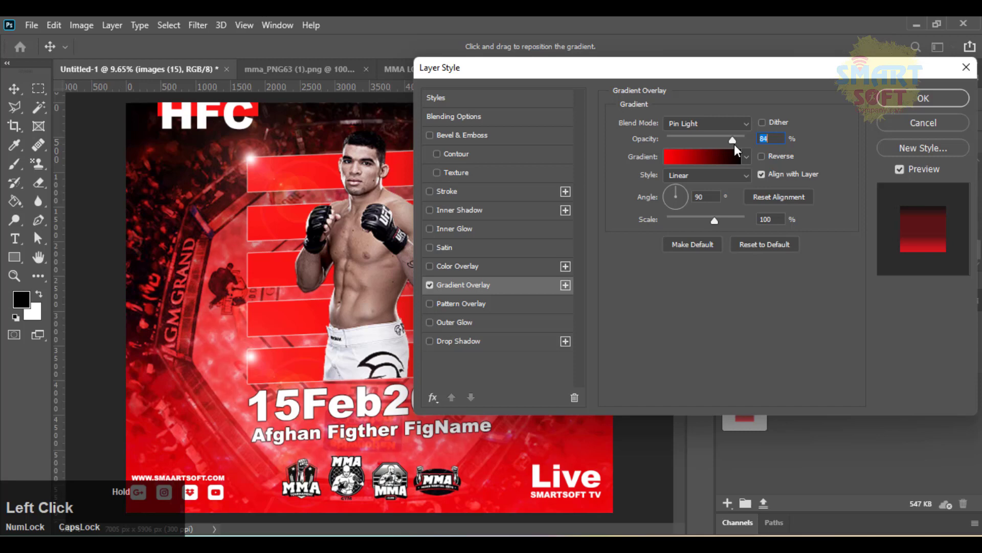
drag(735, 145, 730, 140)
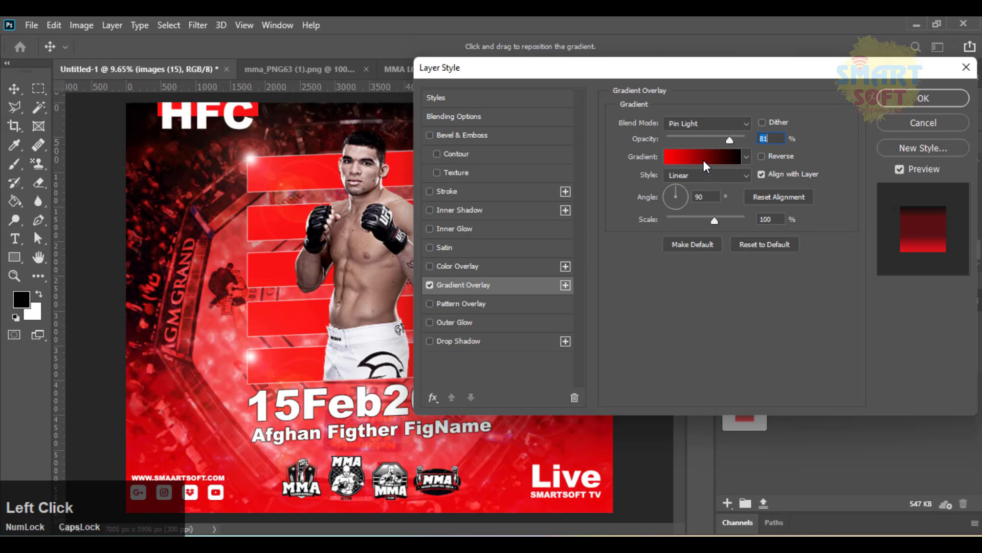
Move the black color stop of the overlay's red-to-black gradient to location 78% and accept the edited gradient
click(704, 159)
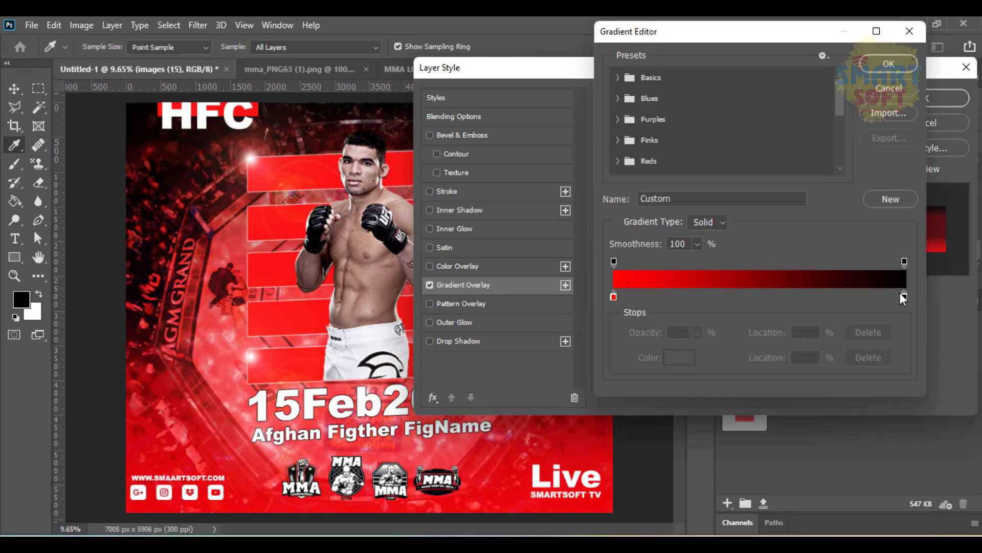
click(908, 260)
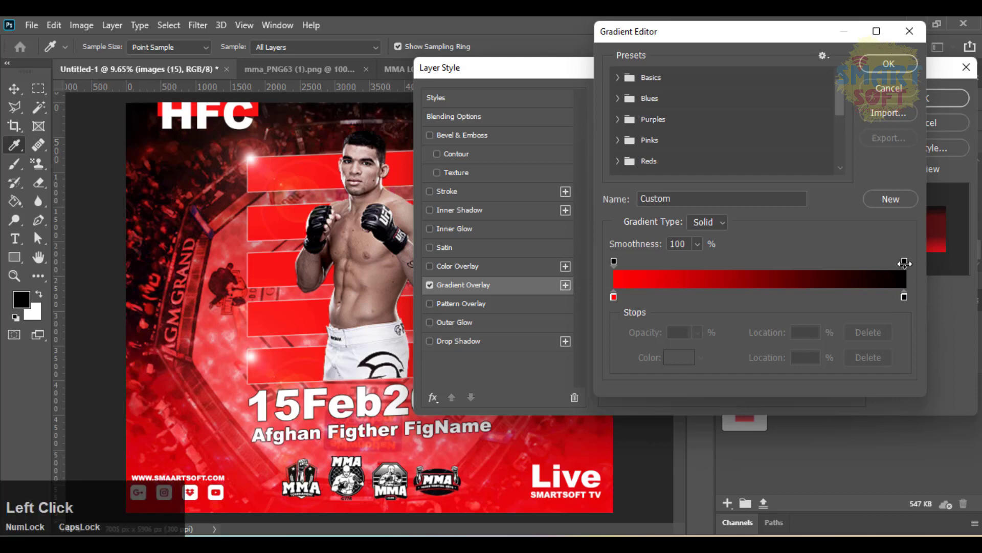
click(904, 262)
drag(903, 296, 842, 297)
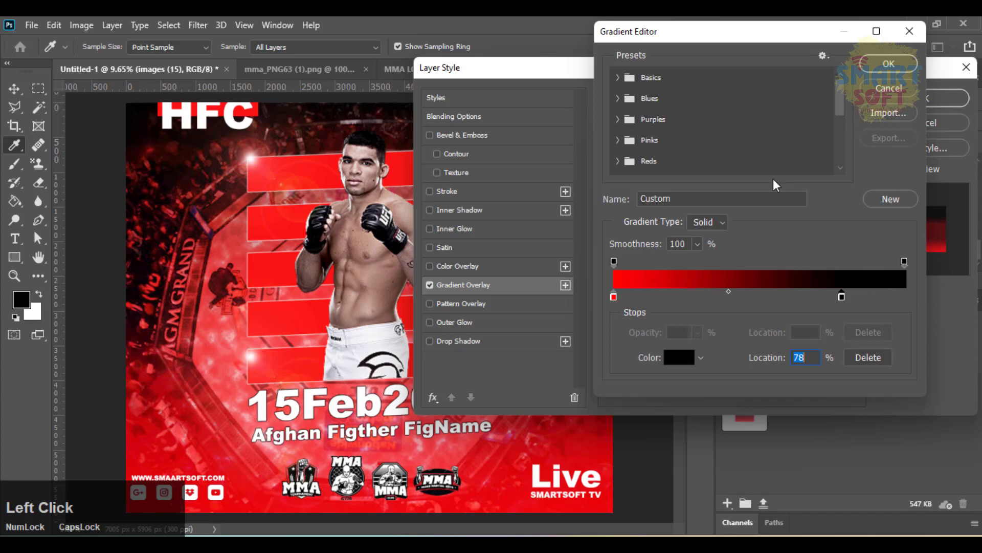
click(888, 64)
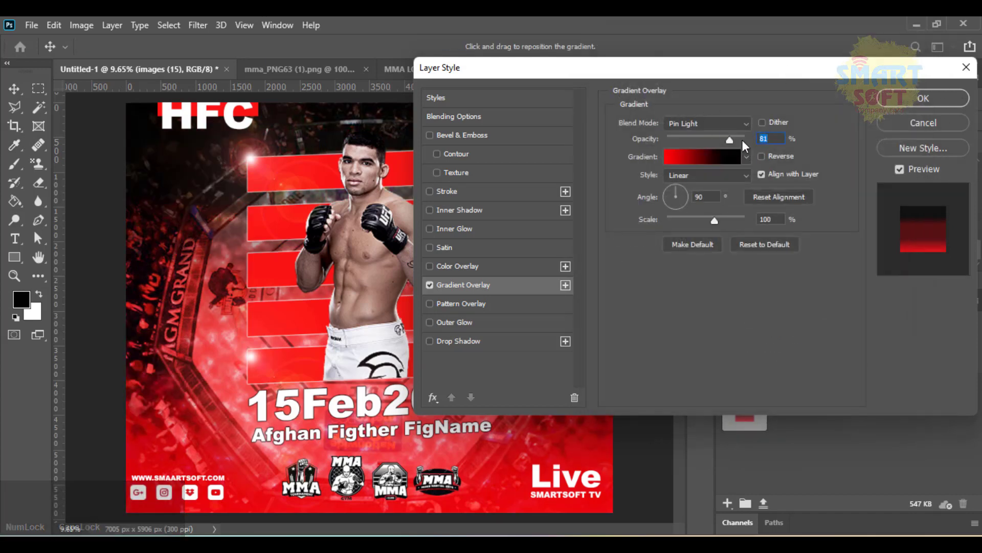
Try stronger opacities of 90% and 100% for the gradient overlay, then apply it at 96%
drag(732, 138, 737, 140)
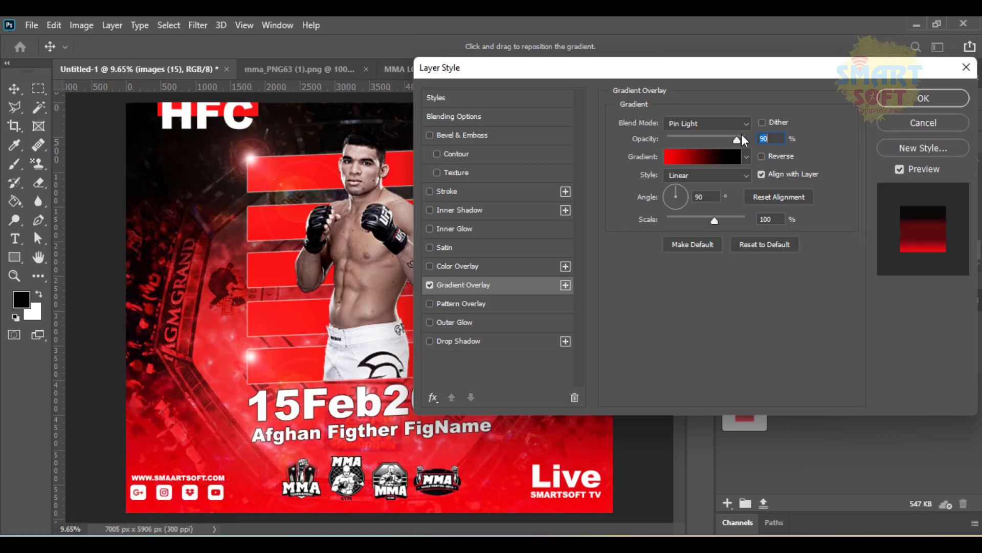
drag(742, 134, 767, 143)
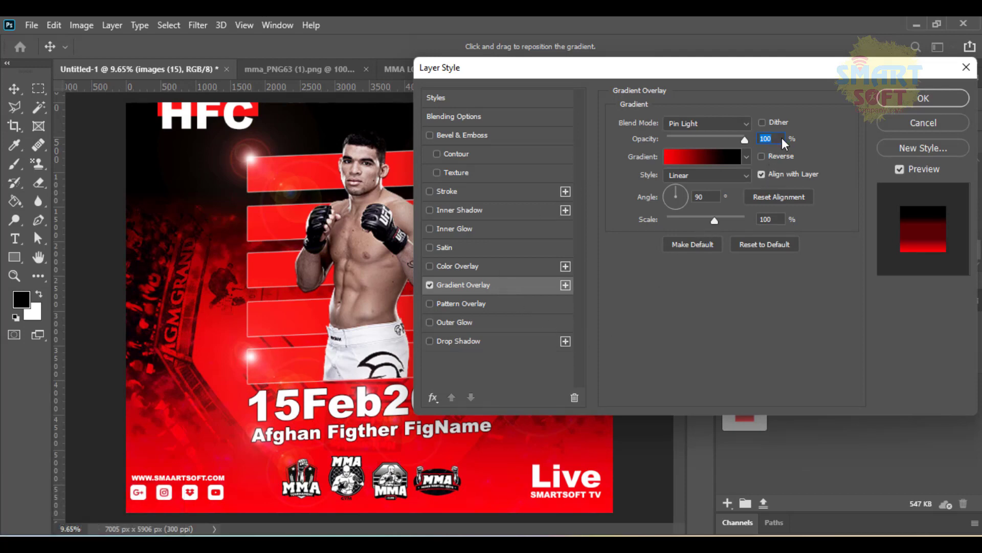
click(746, 137)
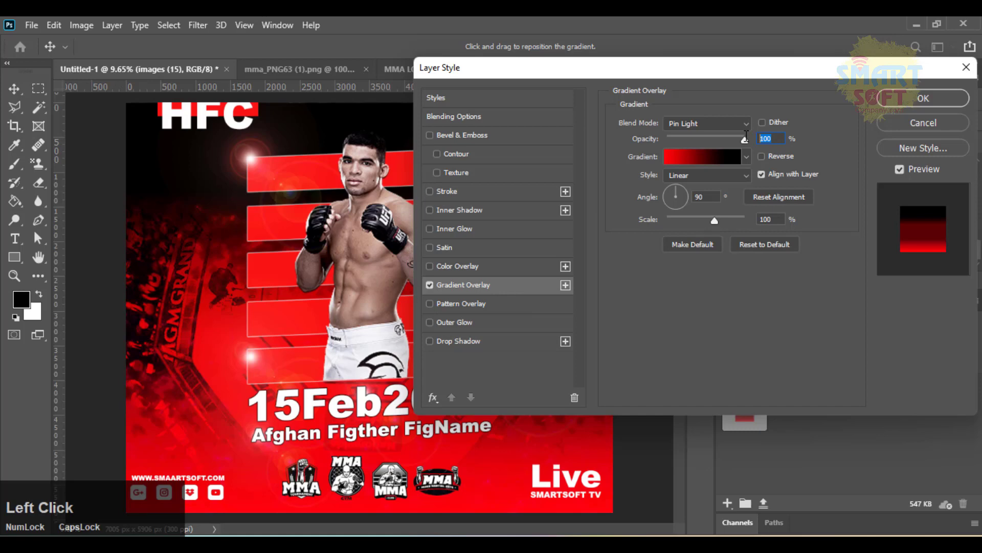
text(96)
key(Return)
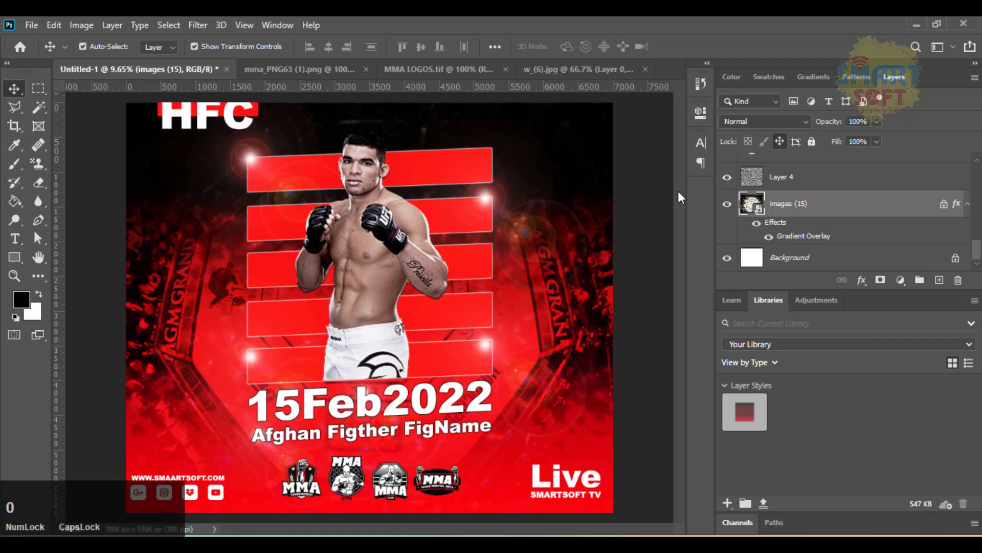
key(ctrl+0)
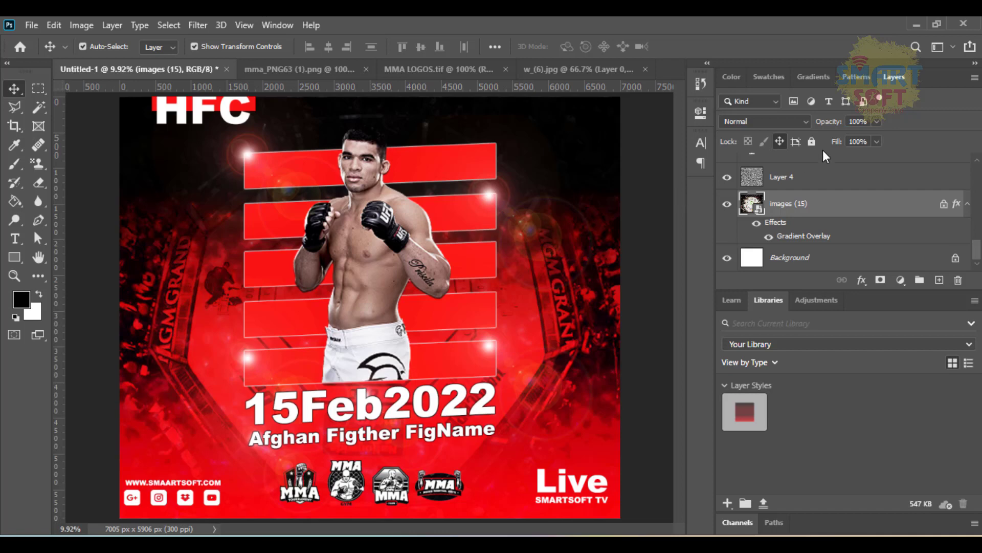
Set the images (15) layer's Gradient Overlay opacity to 94%, and minimize Photoshop with no layer selected
click(813, 240)
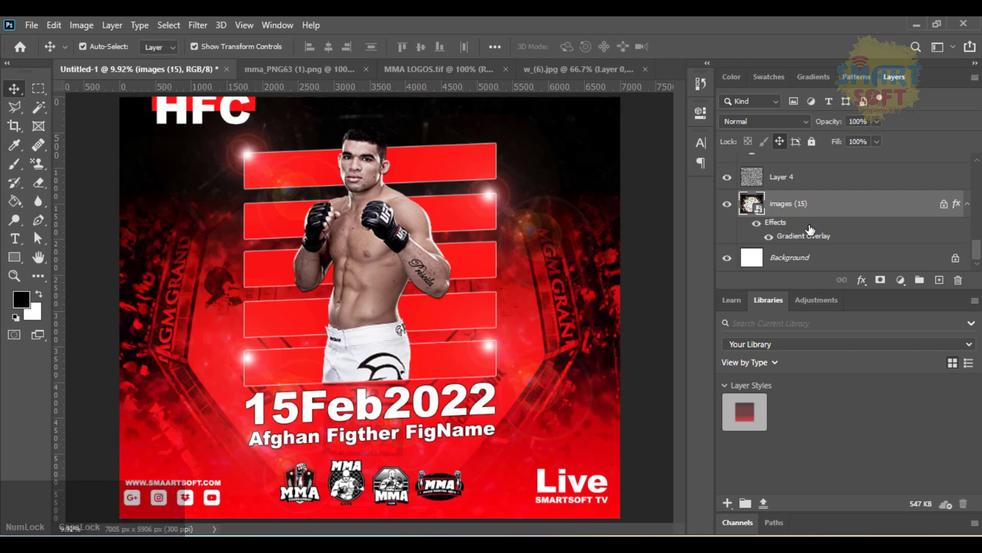
double_click(810, 229)
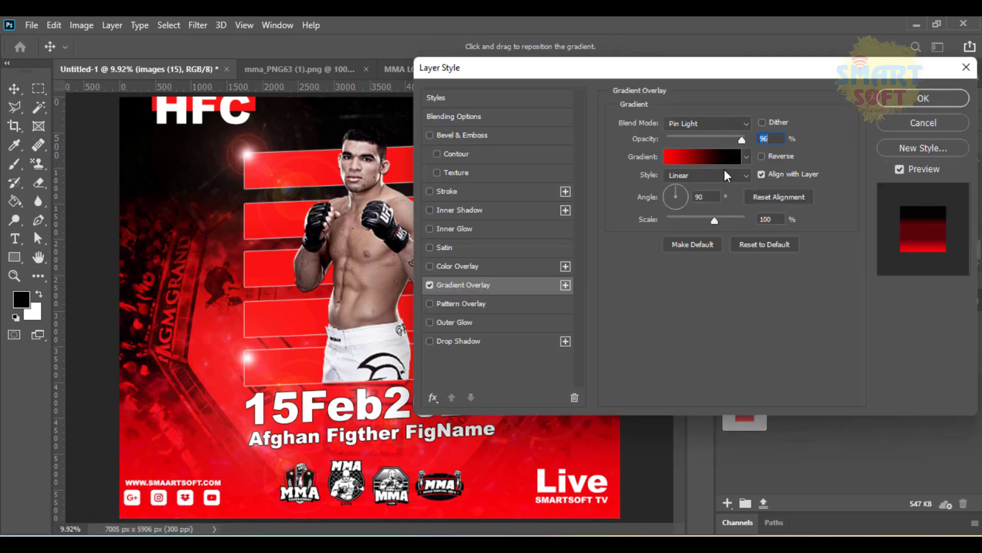
drag(775, 139, 697, 121)
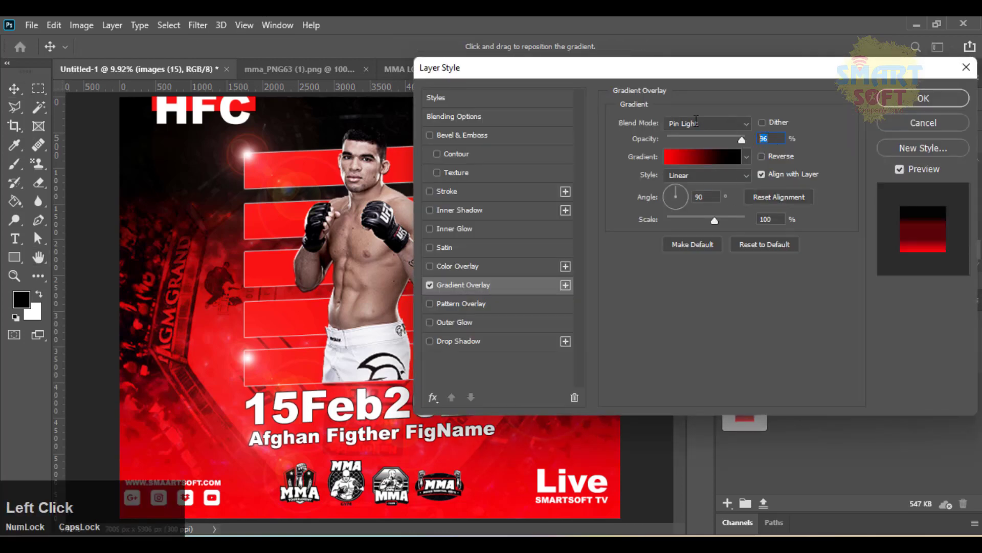
text(94)
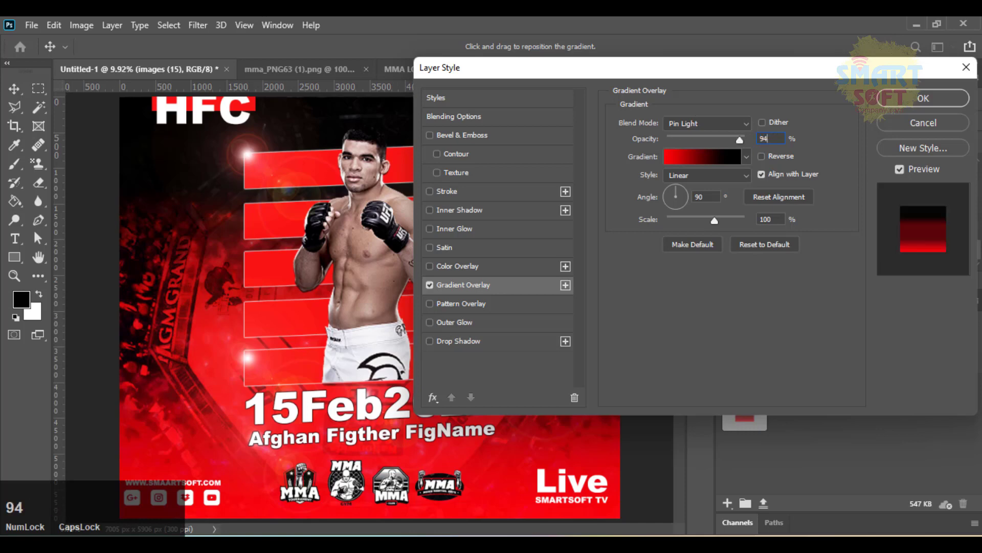
click(894, 109)
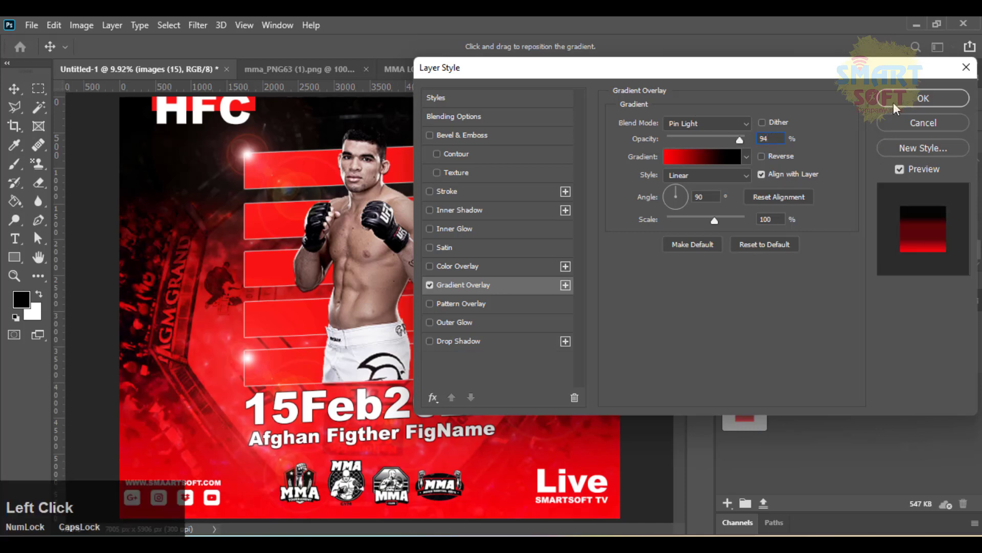
click(662, 248)
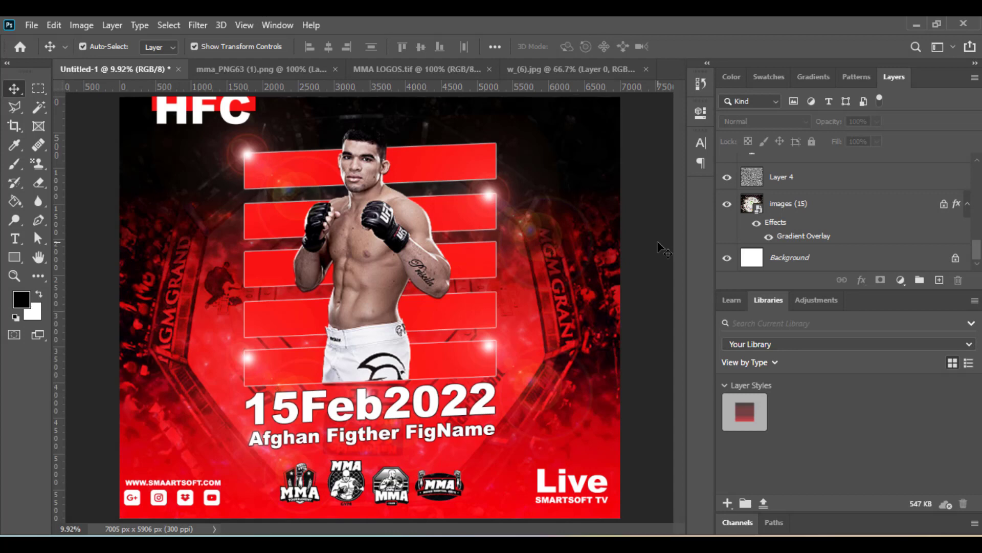
click(918, 23)
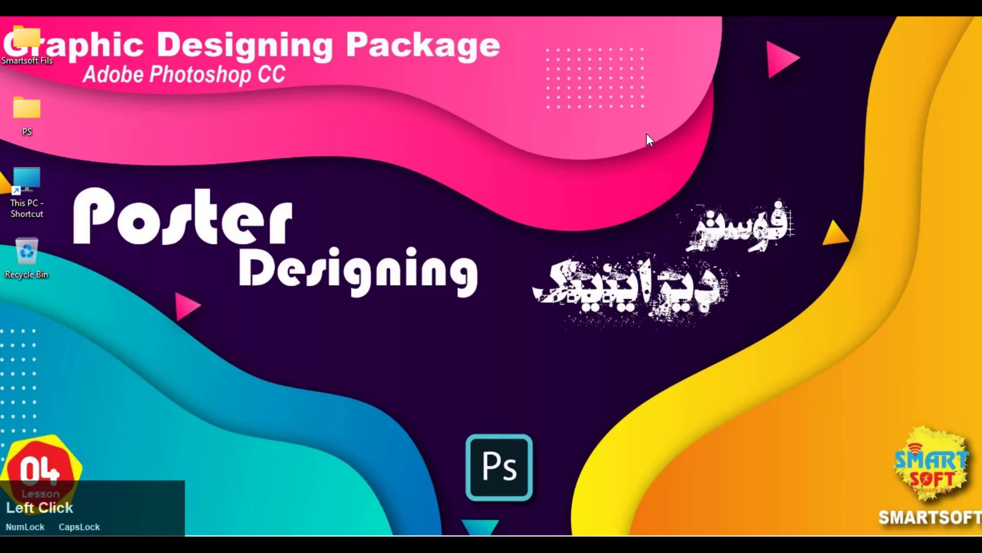